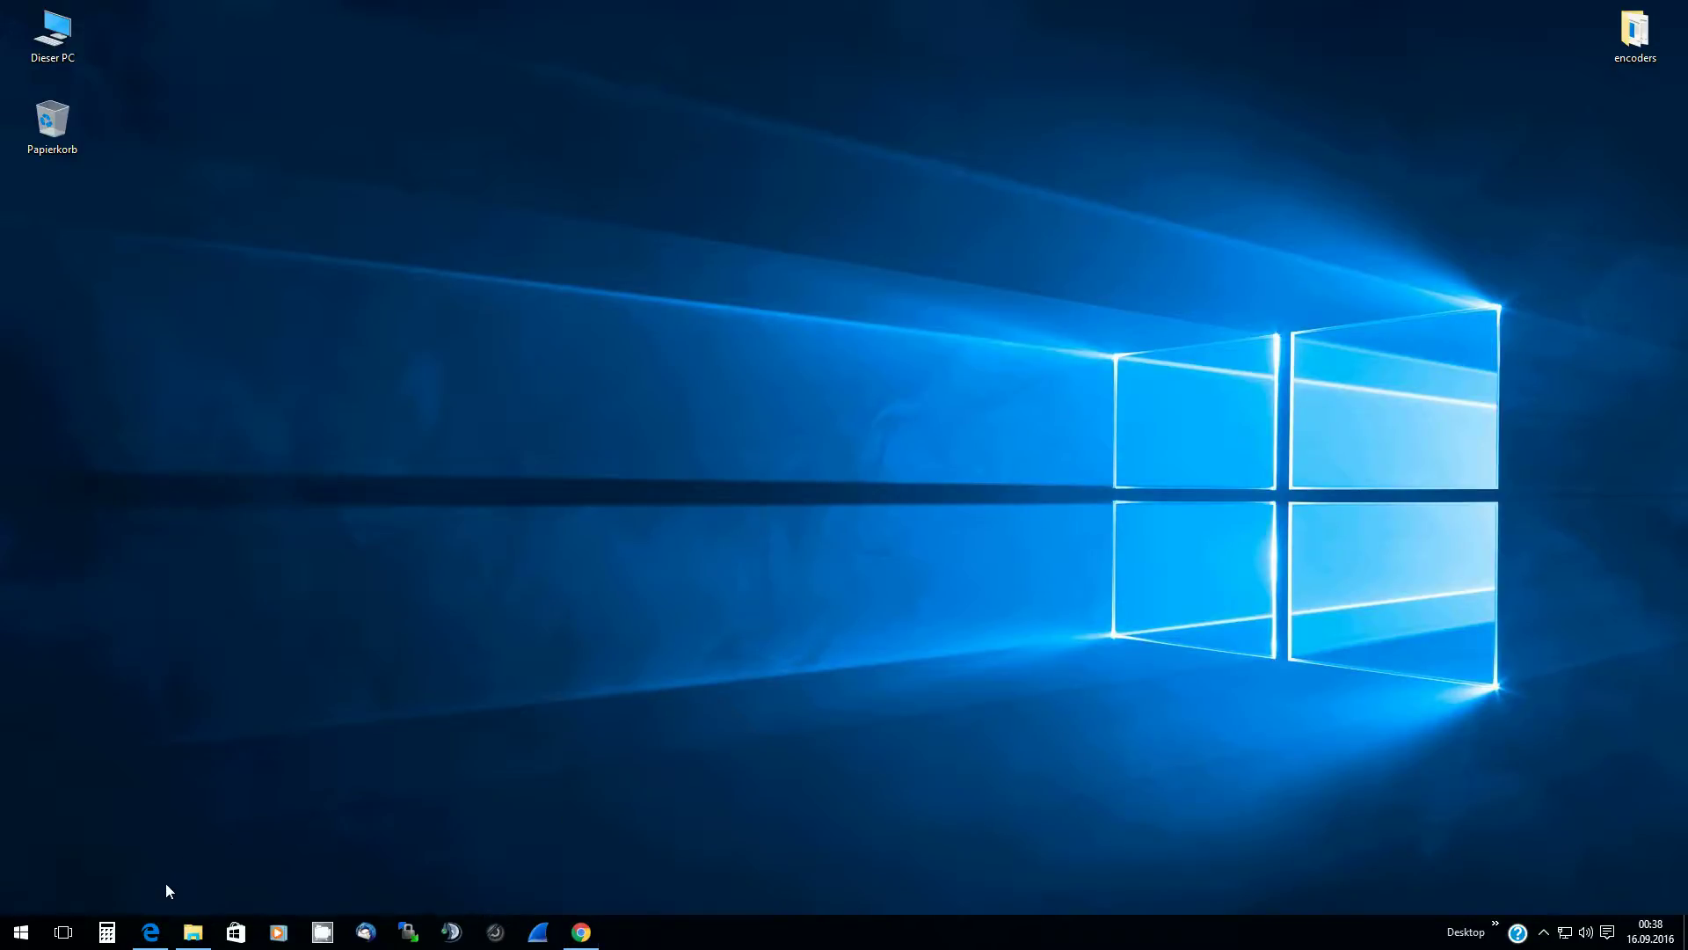
Restore the Edge window showing the LunarCaster homepage
{"action": "left_click", "coordinate": [150, 931]}
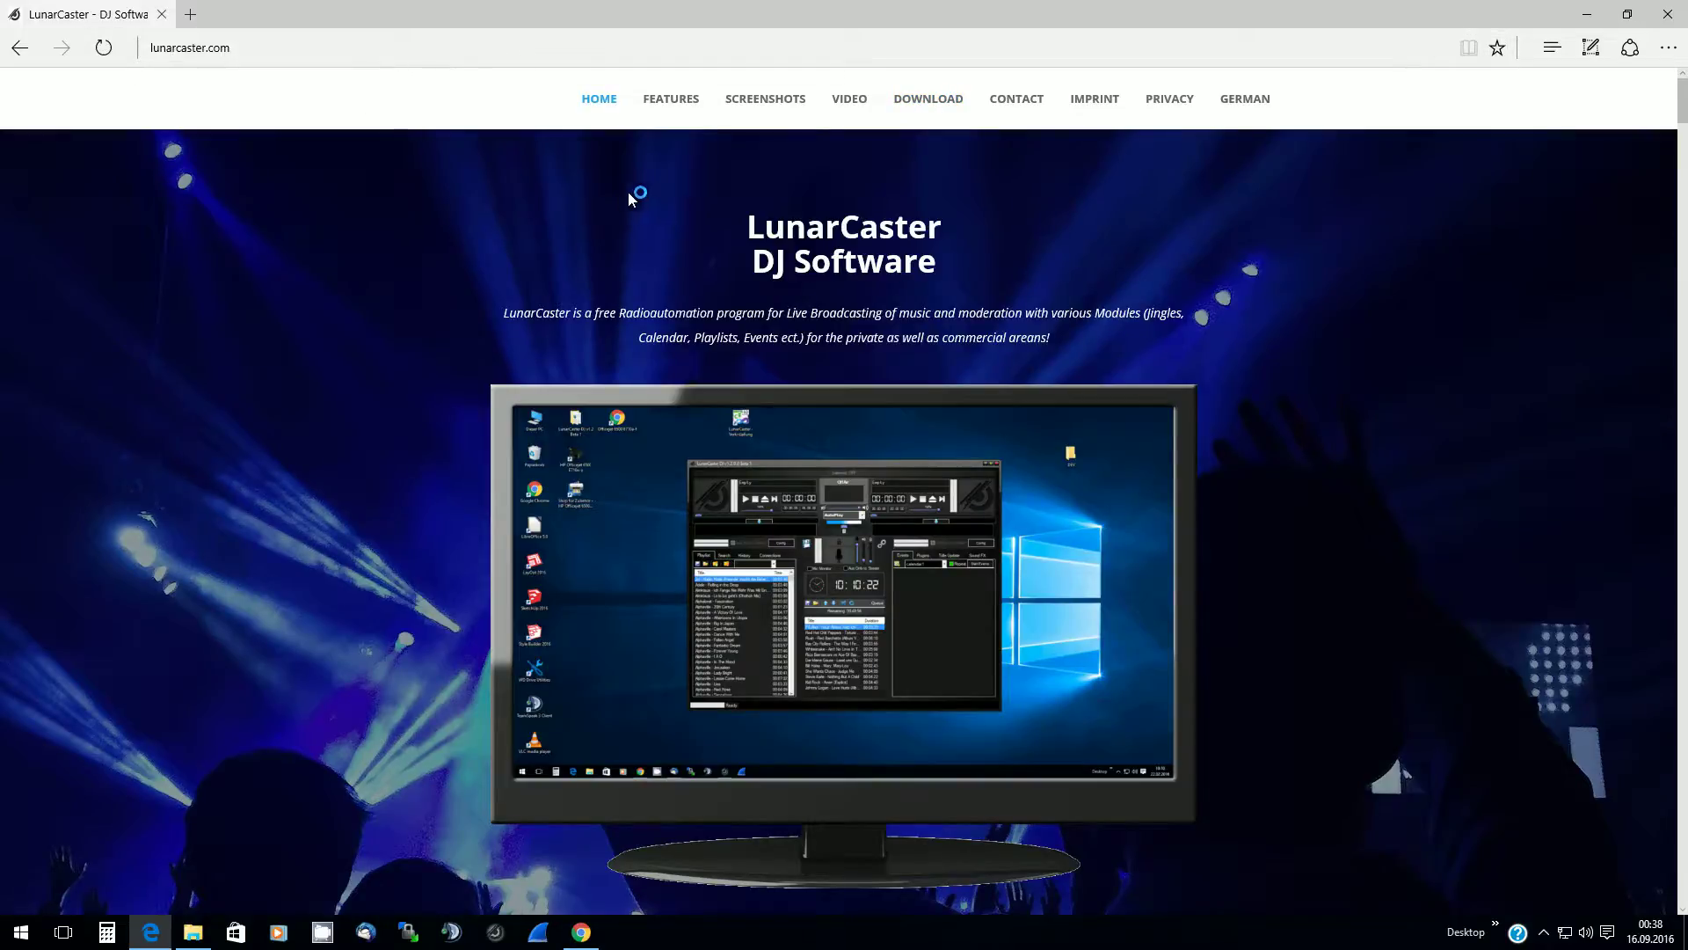
Download the latest LunarCaster DJ package and open LCDJNewest (2).zip from the Downloads list
{"action": "left_click", "coordinate": [929, 102]}
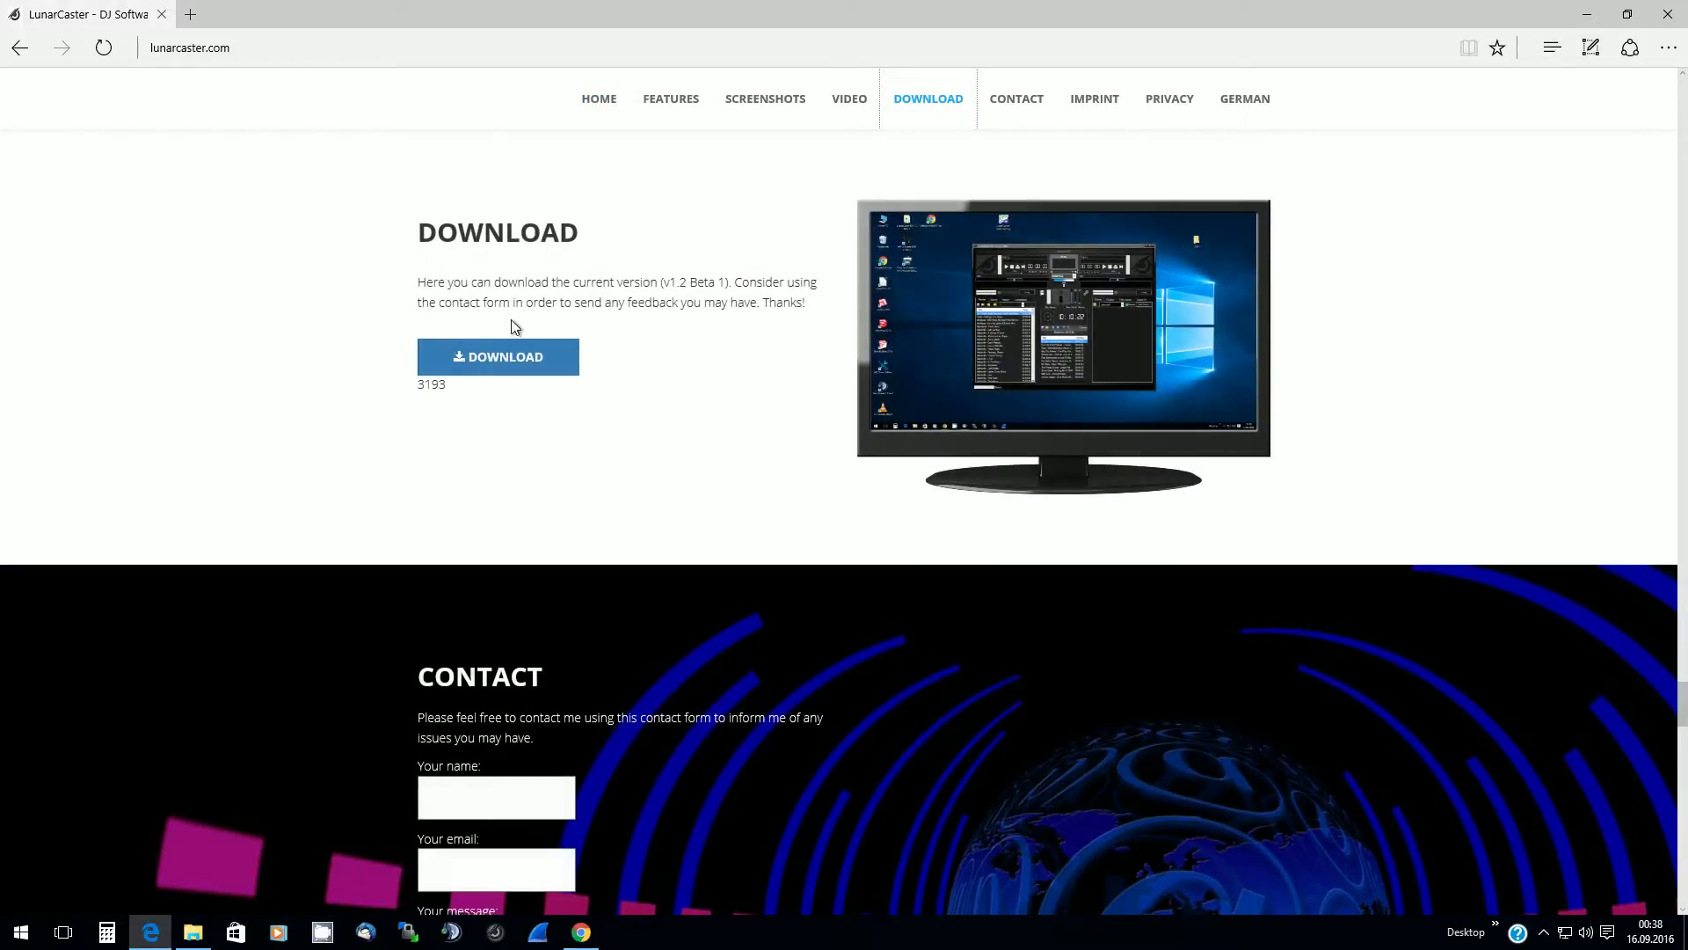
{"action": "left_click", "coordinate": [490, 364]}
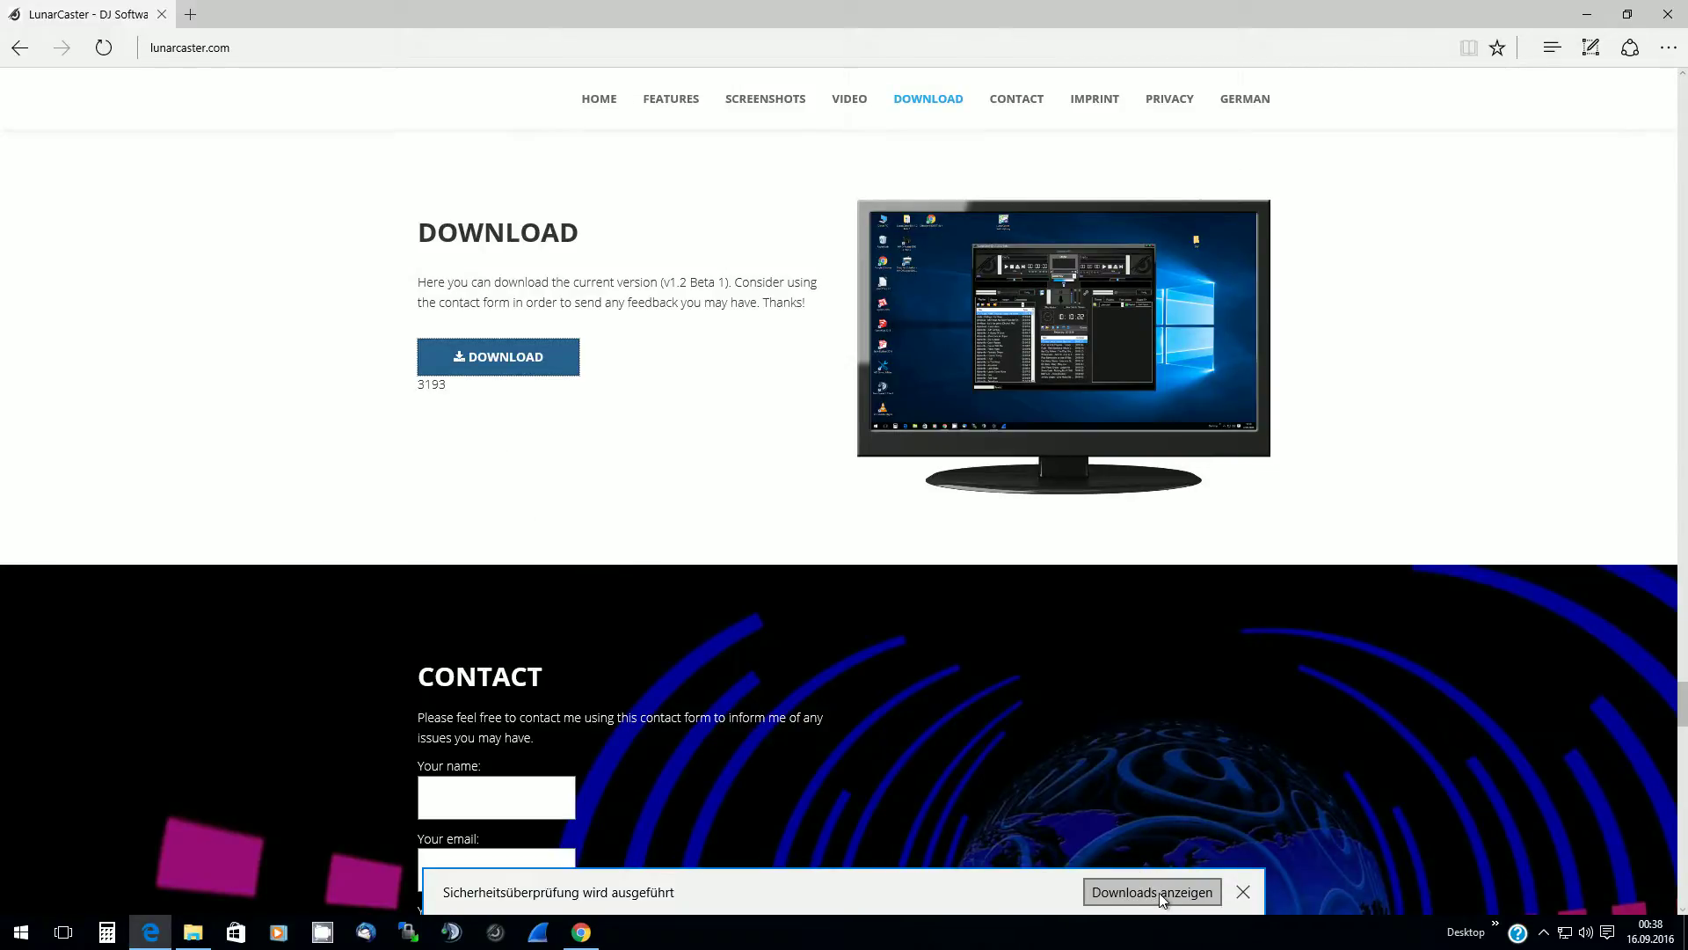
{"action": "left_click", "coordinate": [1159, 892]}
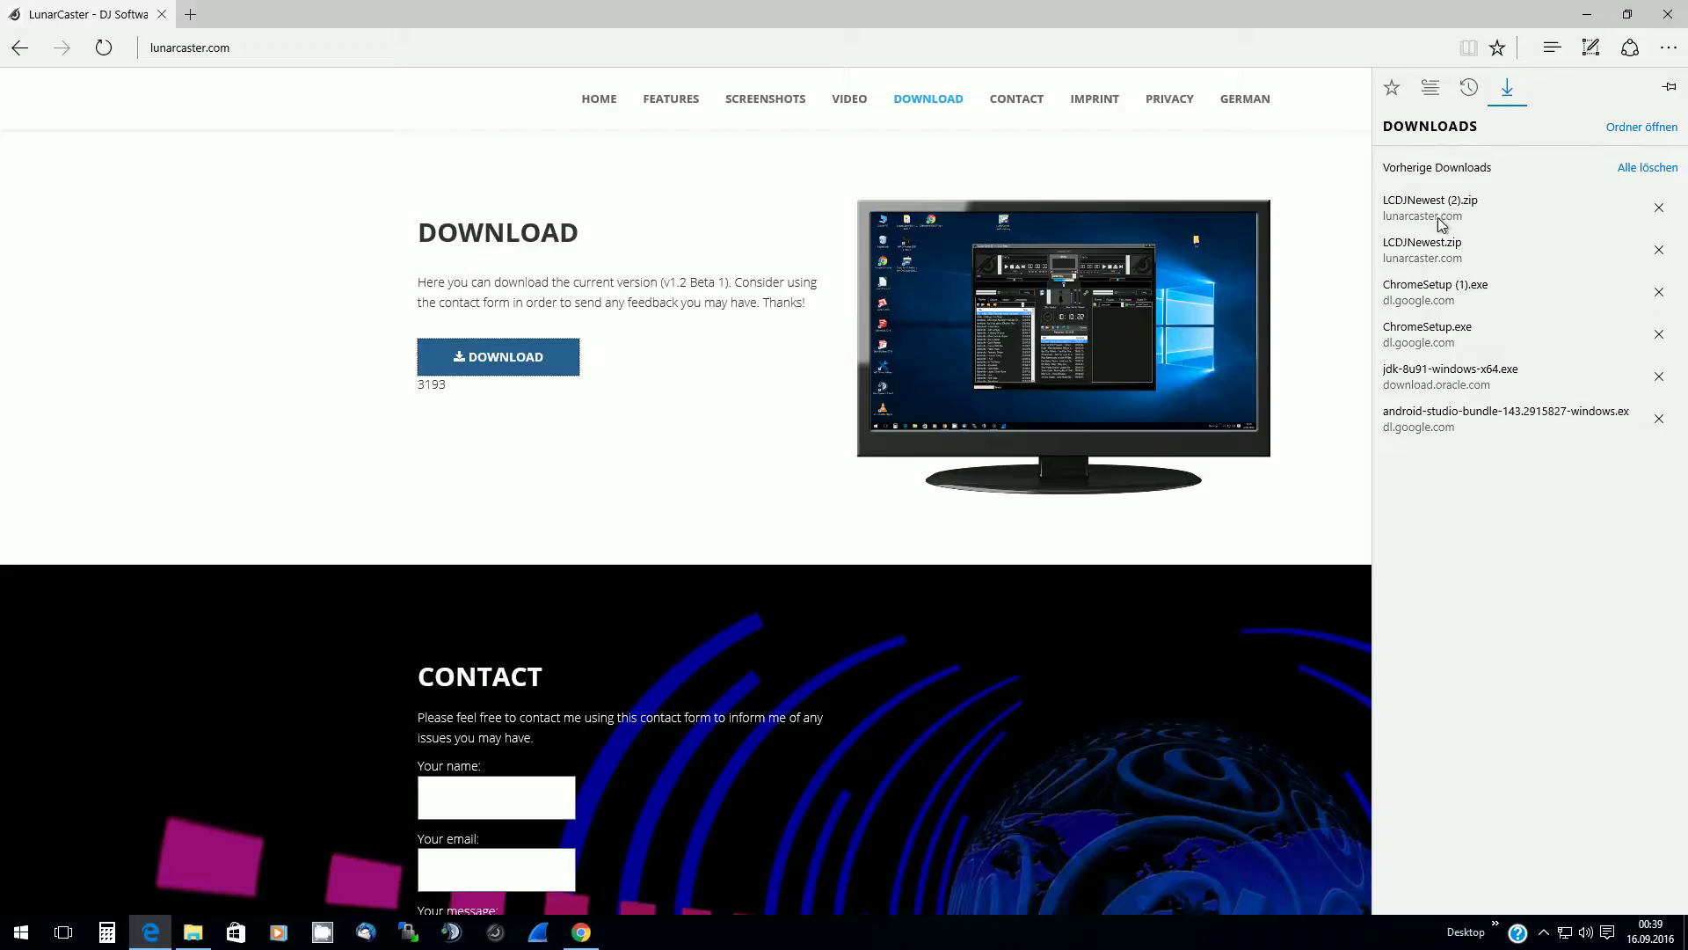
{"action": "left_click", "coordinate": [1442, 220]}
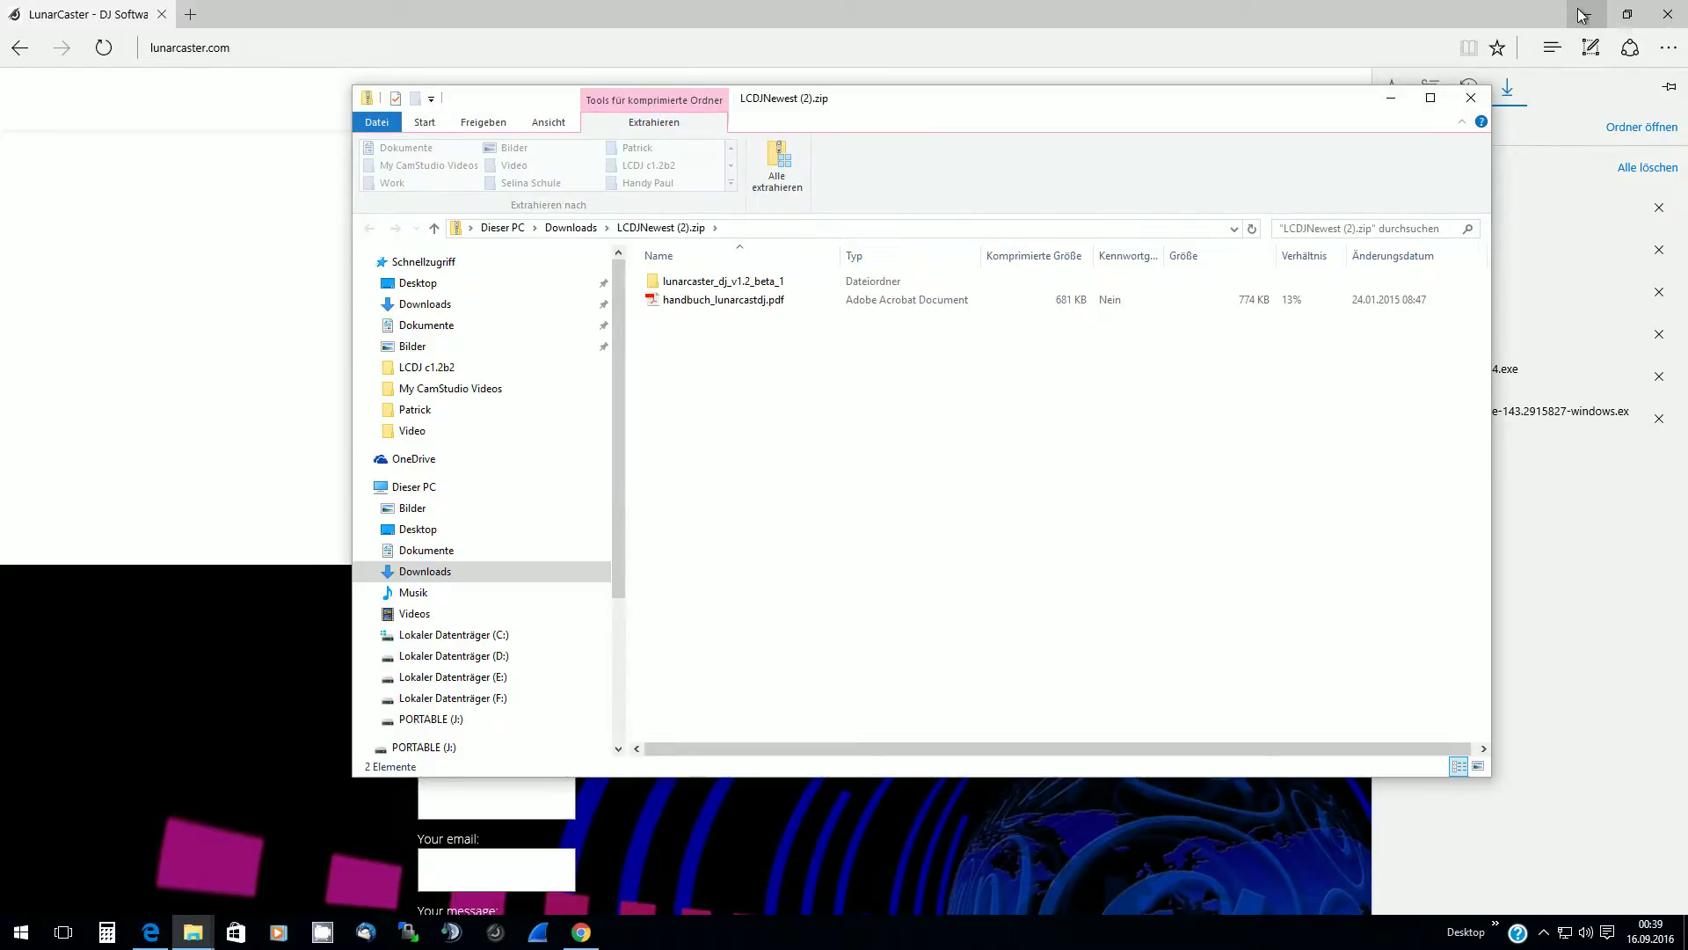
Minimize Edge and open the lunarcaster_dj_v1.2_beta_1 folder inside the zip
{"action": "left_click", "coordinate": [1583, 14]}
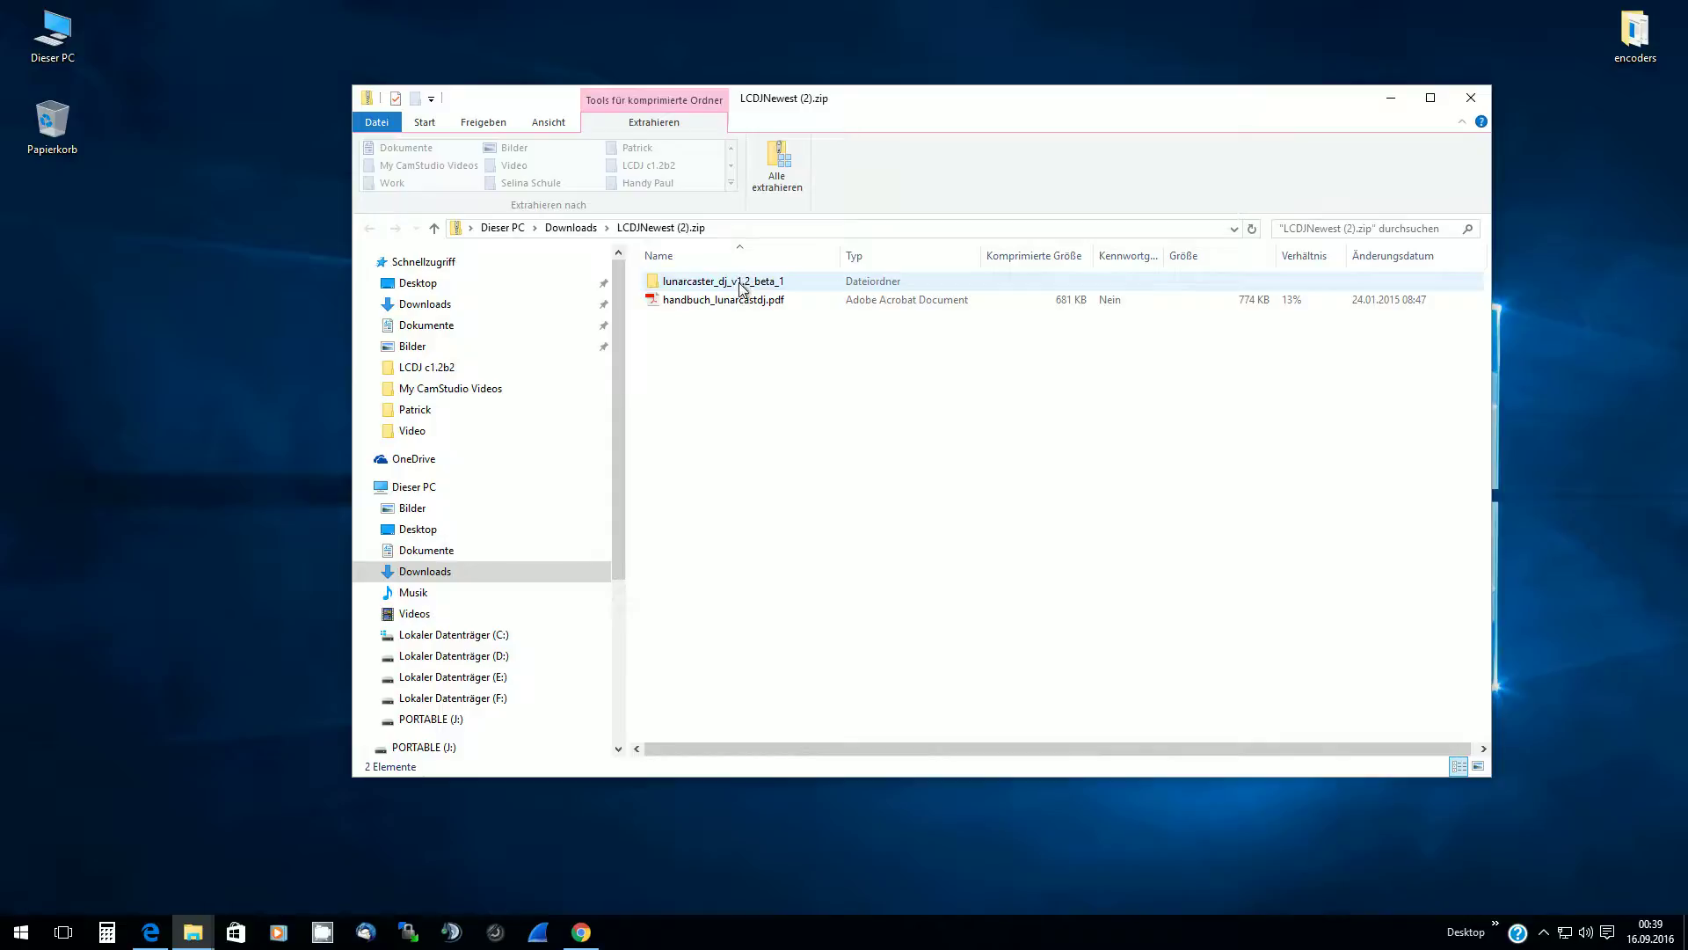
{"action": "left_click", "coordinate": [738, 282]}
{"action": "double_click", "coordinate": [738, 282]}
{"action": "double_click", "coordinate": [739, 281]}
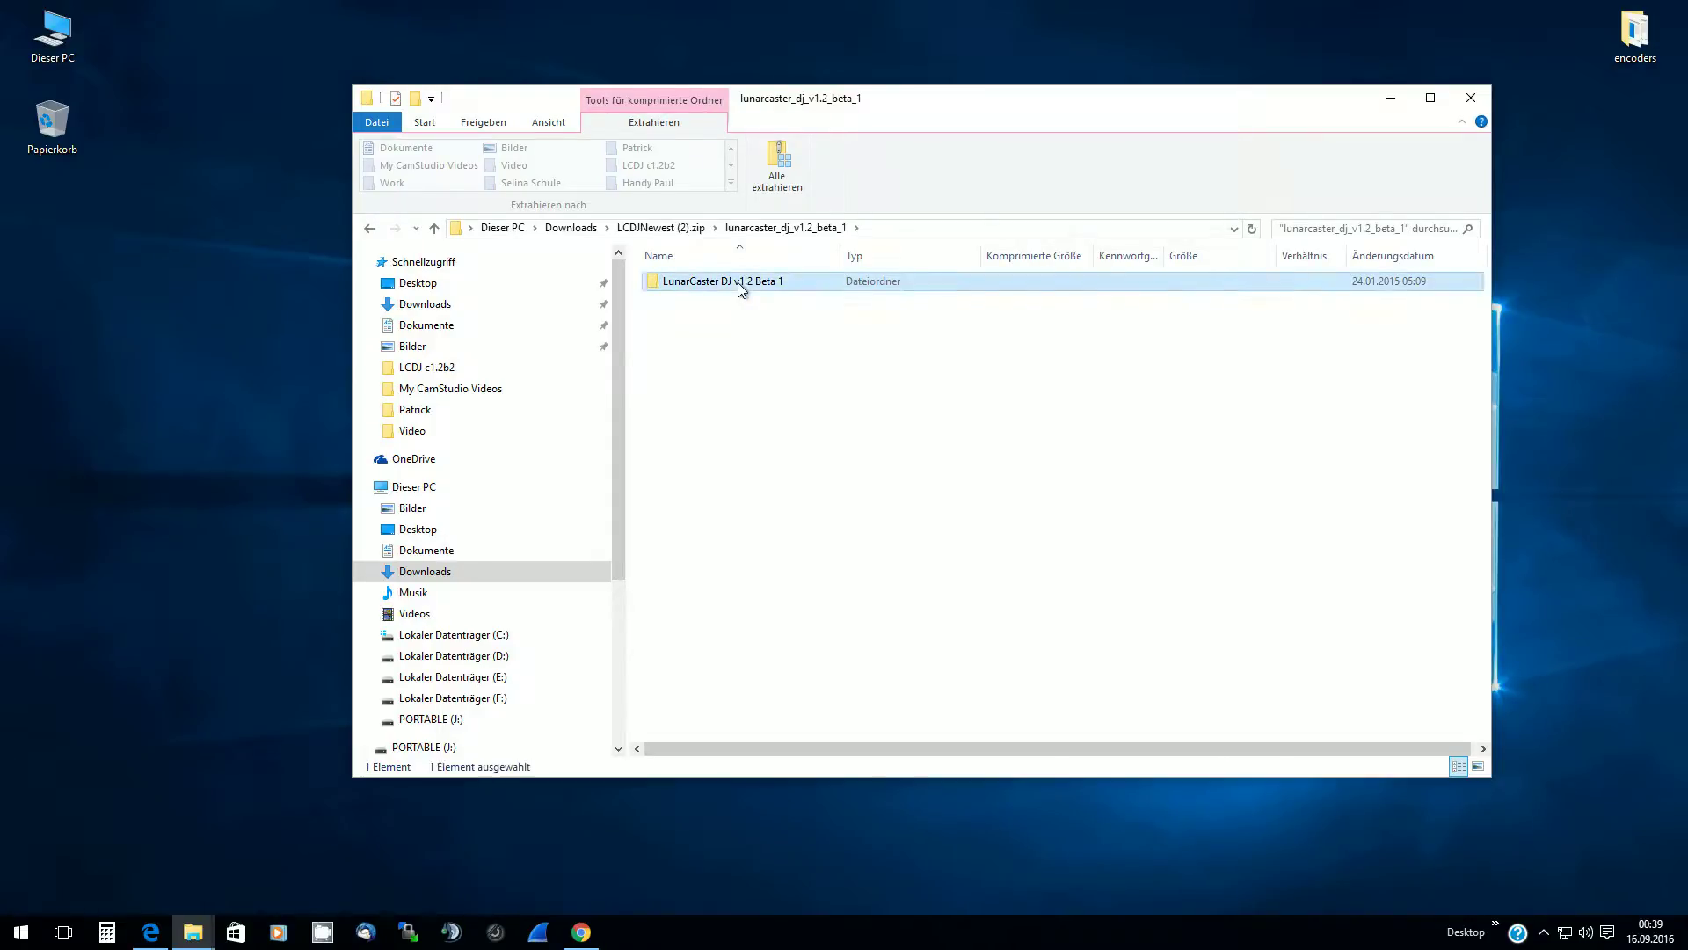
{"action": "key", "text": "BackSpace"}
{"action": "key", "text": "BackSpace"}
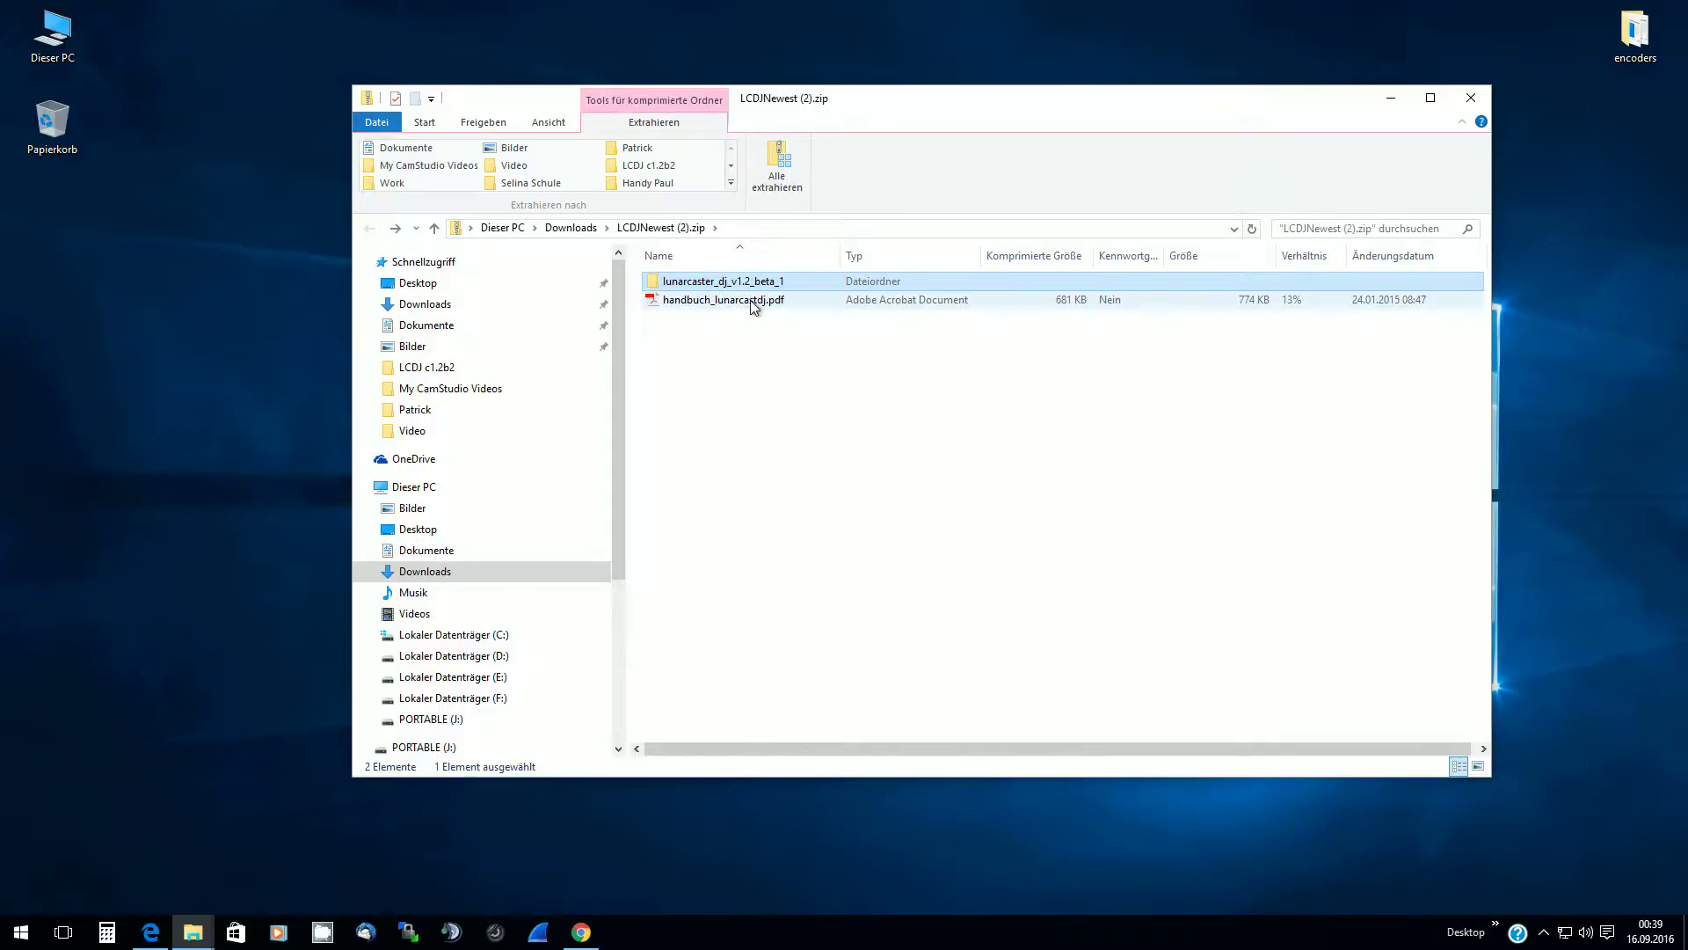
{"action": "double_click", "coordinate": [693, 283]}
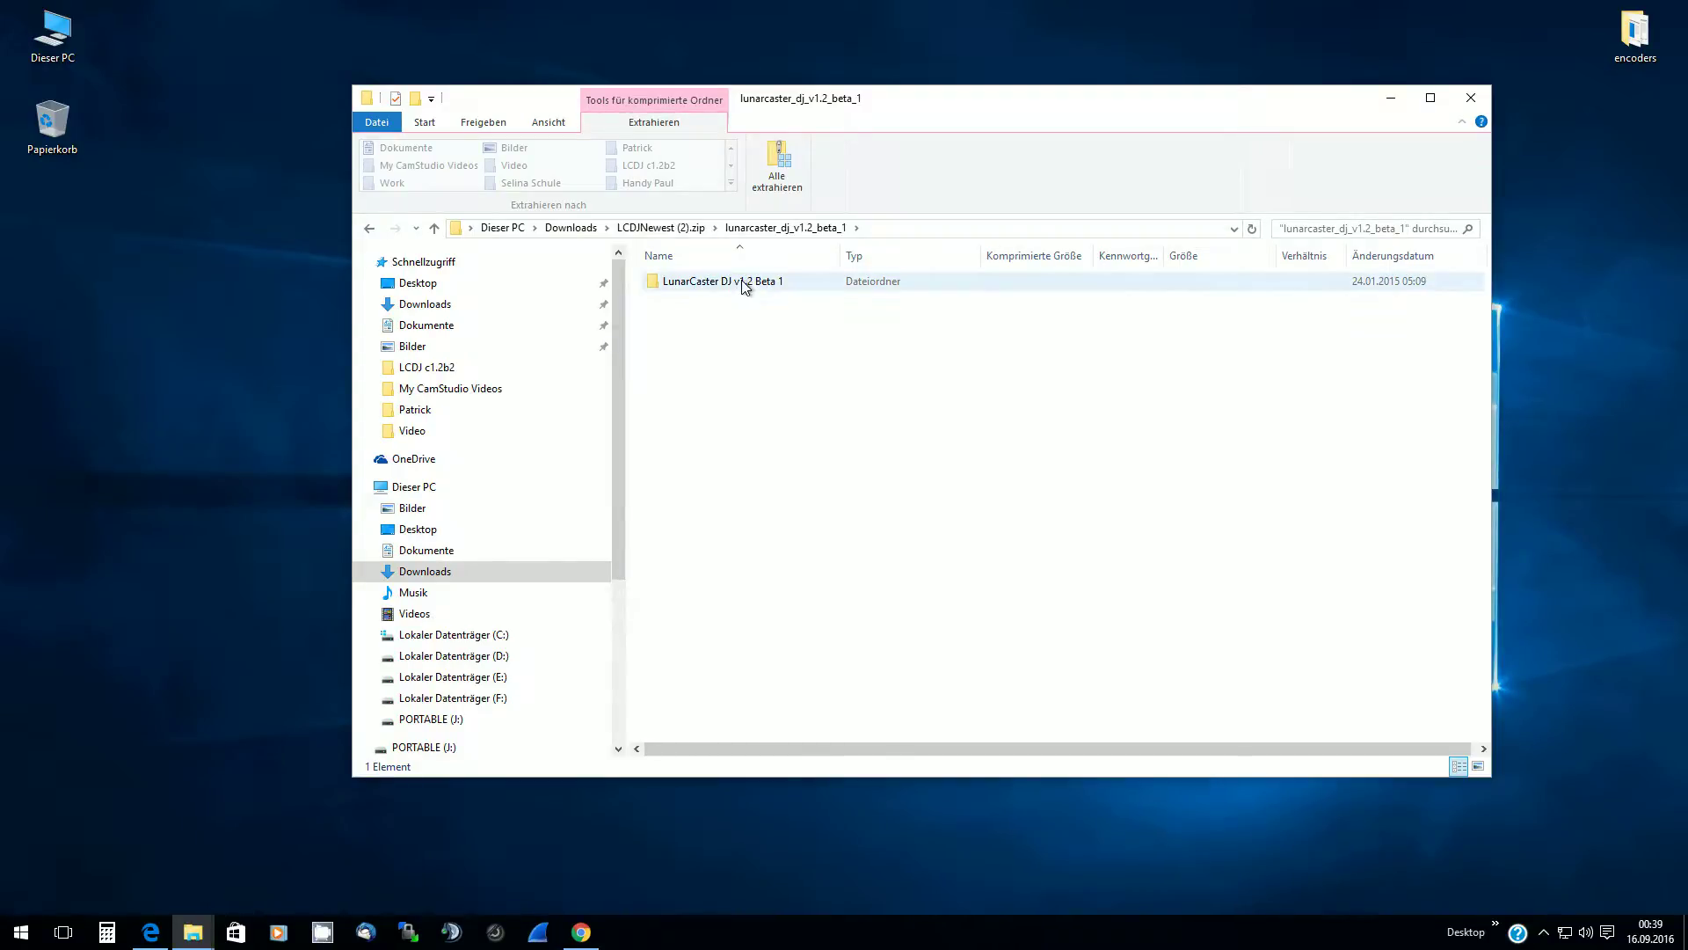
Drag the LunarCaster DJ v1.2 Beta 1 folder onto the desktop and close the zip window
{"action": "left_click", "coordinate": [695, 286]}
{"action": "left_click_drag", "start_coordinate": [694, 287], "coordinate": [178, 283]}
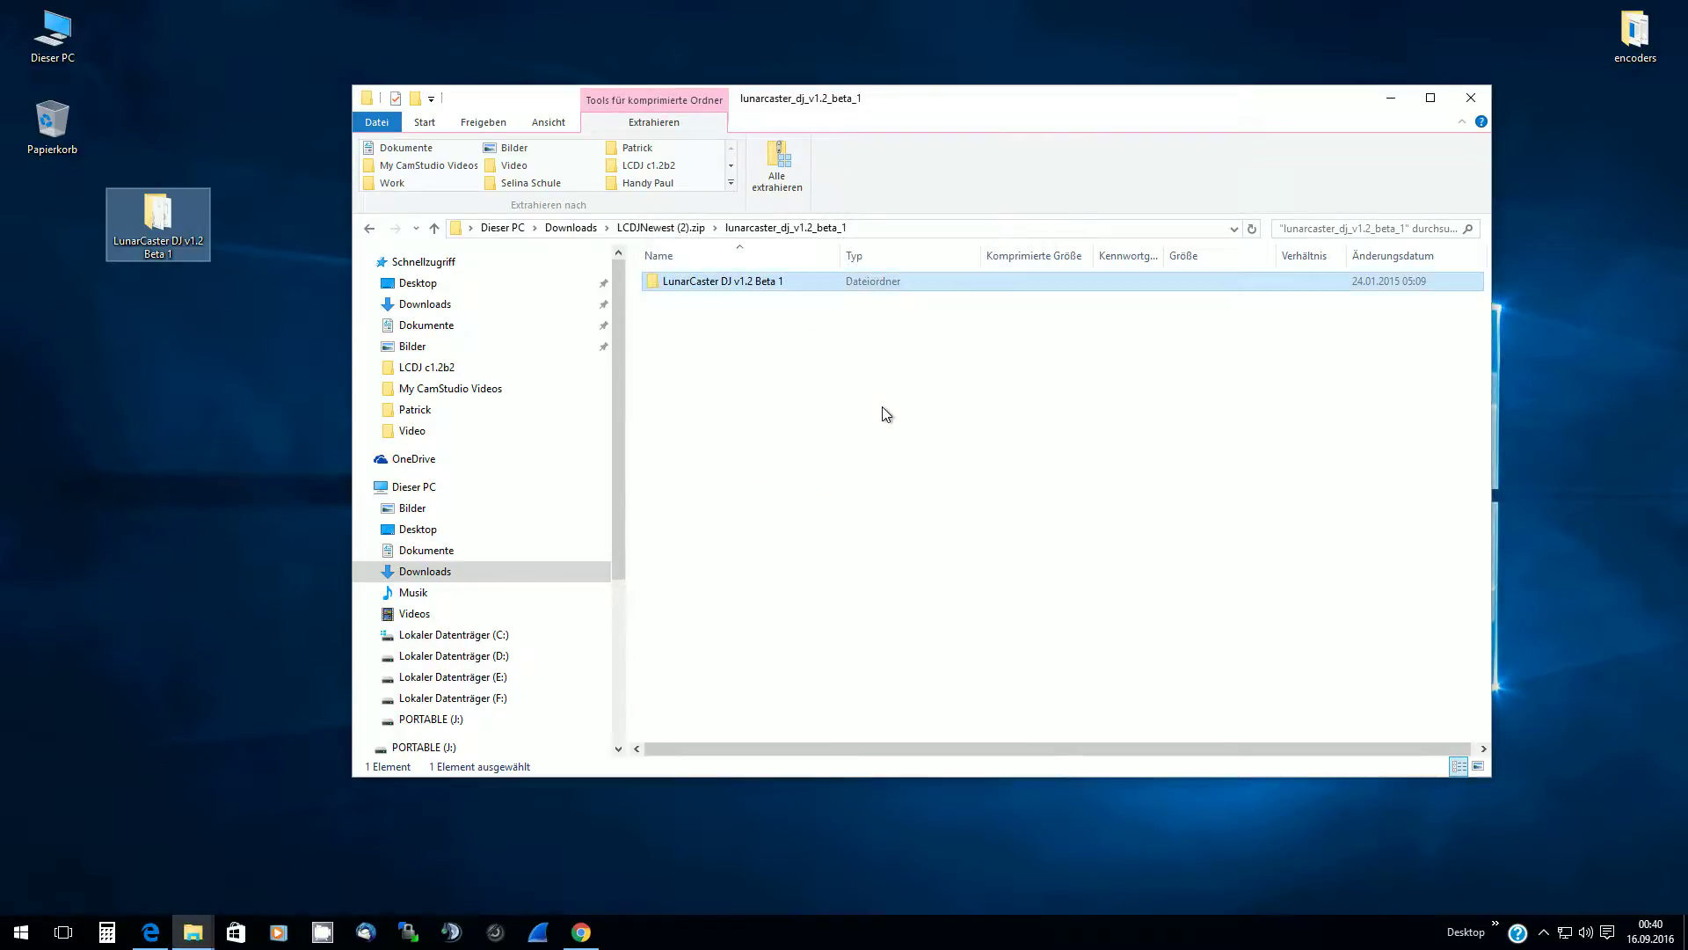
{"action": "left_click", "coordinate": [1482, 95]}
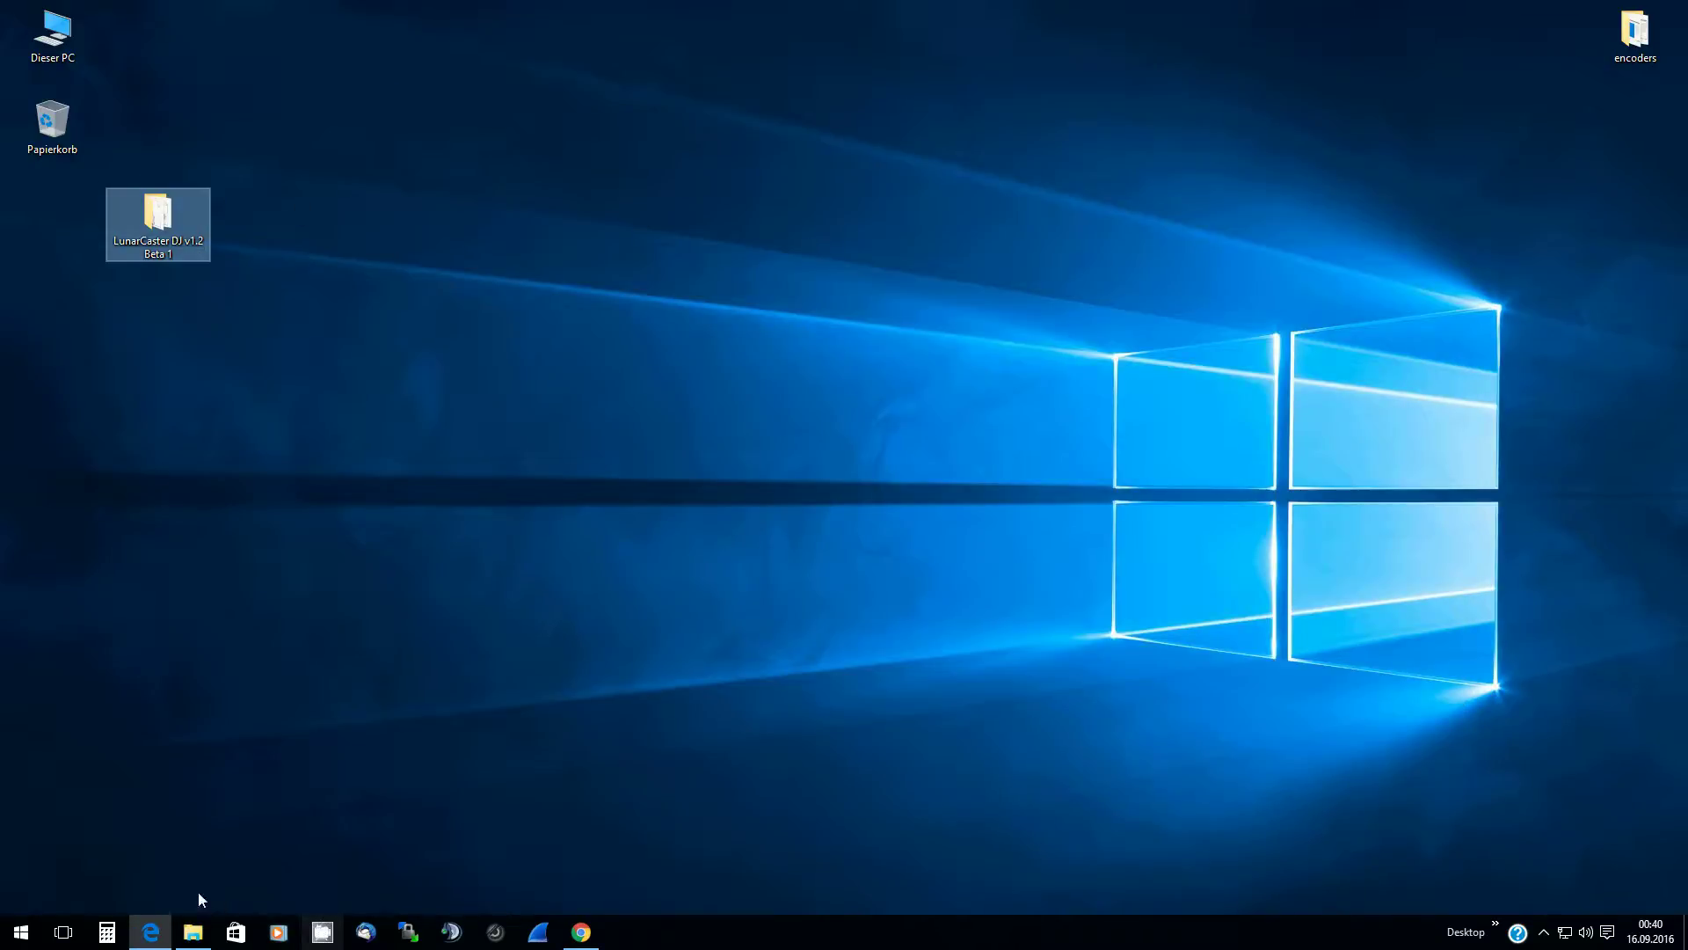
Minimize Edge and move the LunarCaster DJ v1.2 Beta 1 folder to the desktop's left edge
{"action": "left_click", "coordinate": [151, 930]}
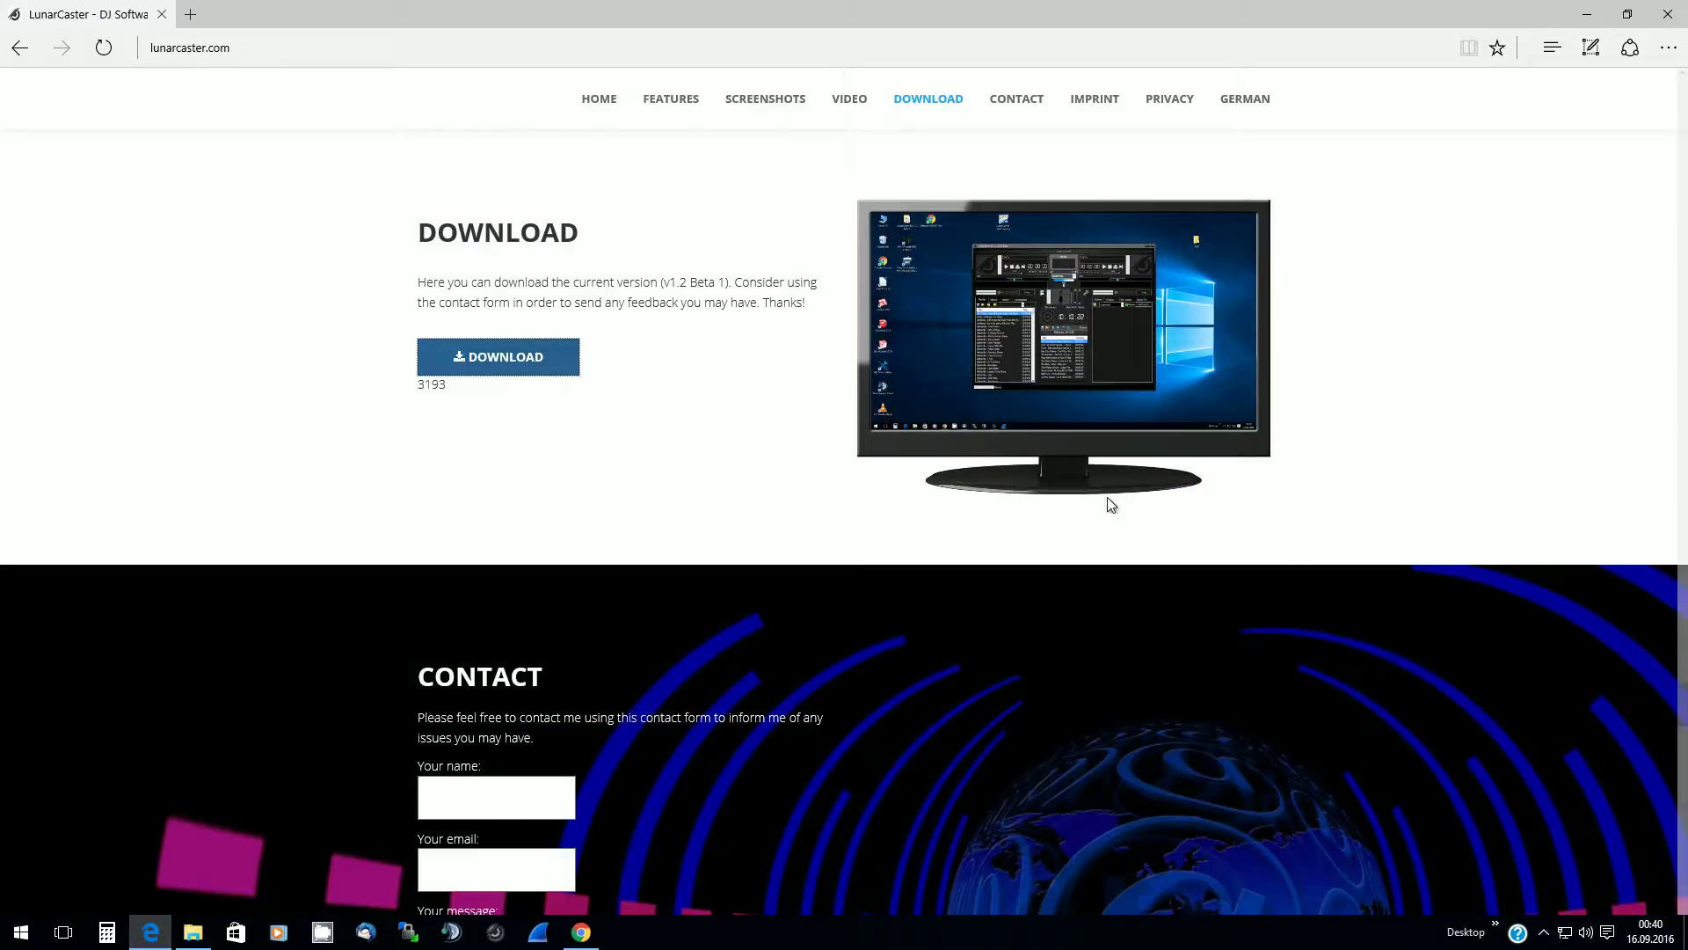
{"action": "left_click", "coordinate": [1669, 47]}
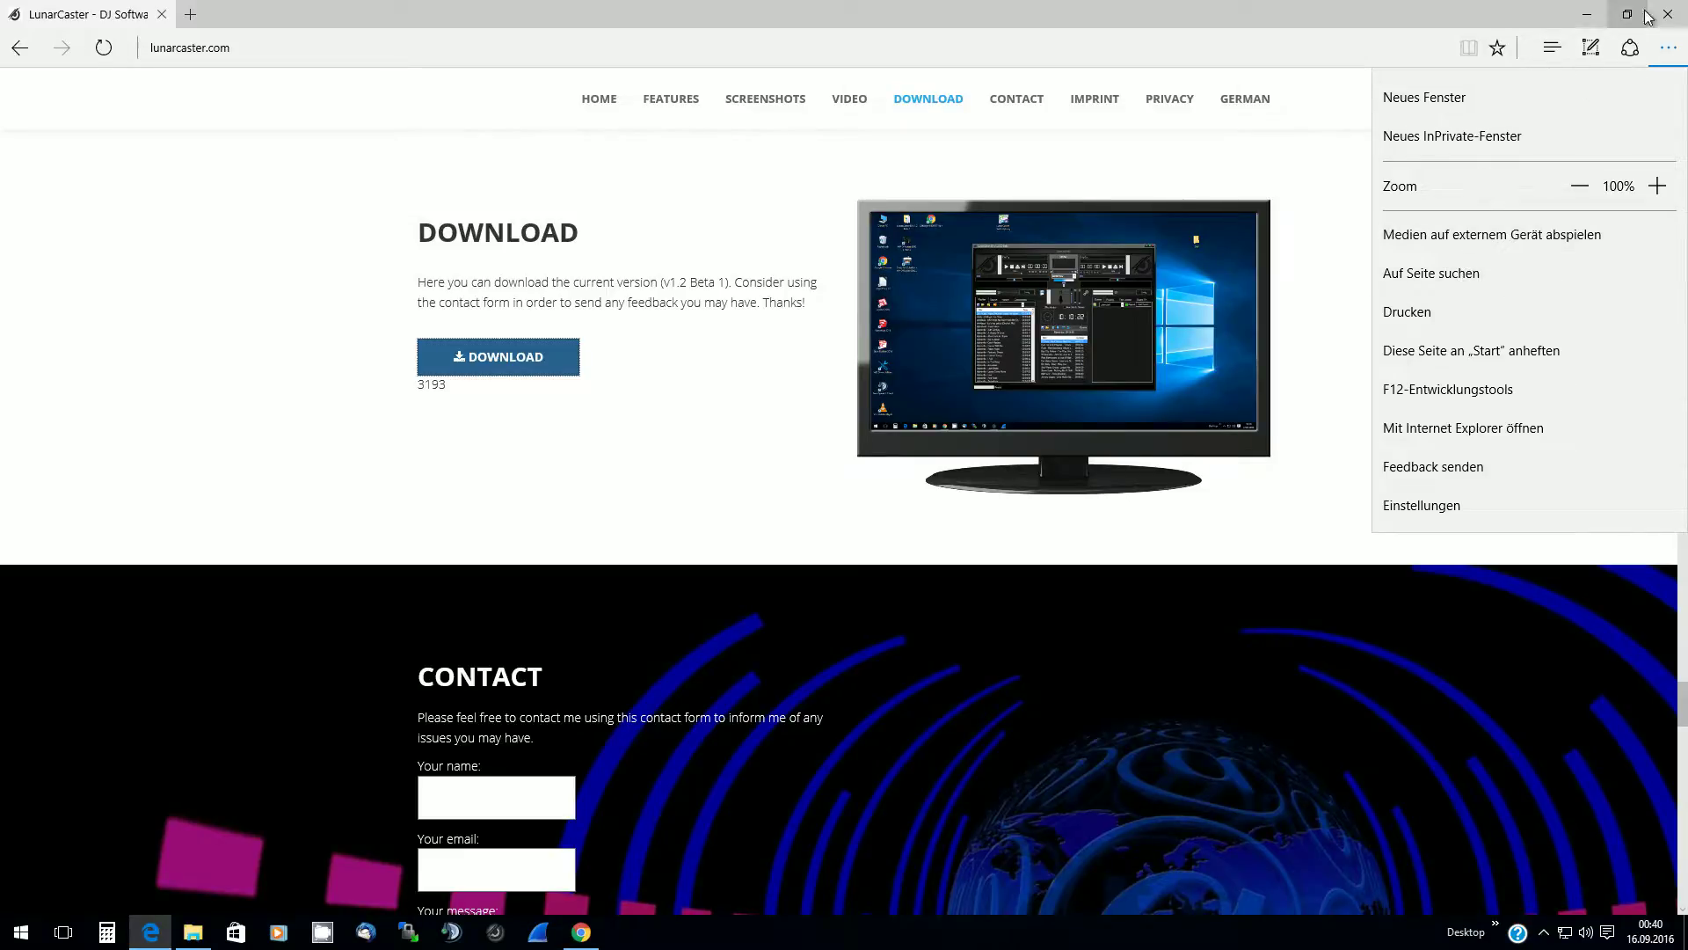
{"action": "left_click", "coordinate": [1586, 14]}
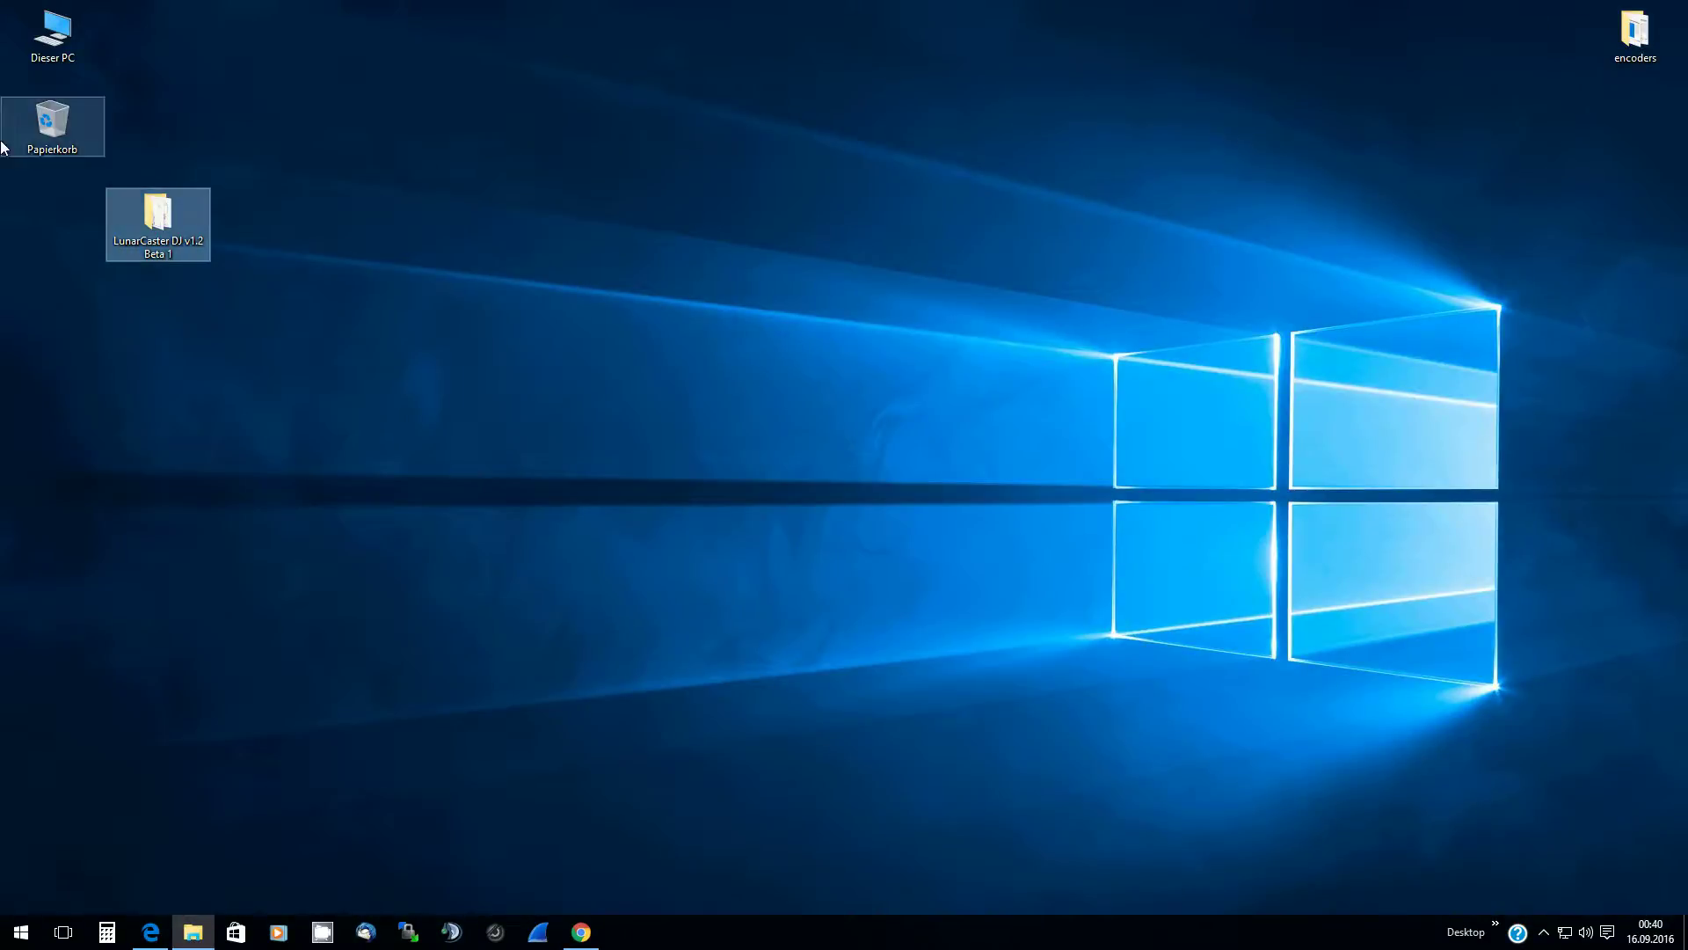
{"action": "left_click_drag", "start_coordinate": [159, 214], "coordinate": [54, 204]}
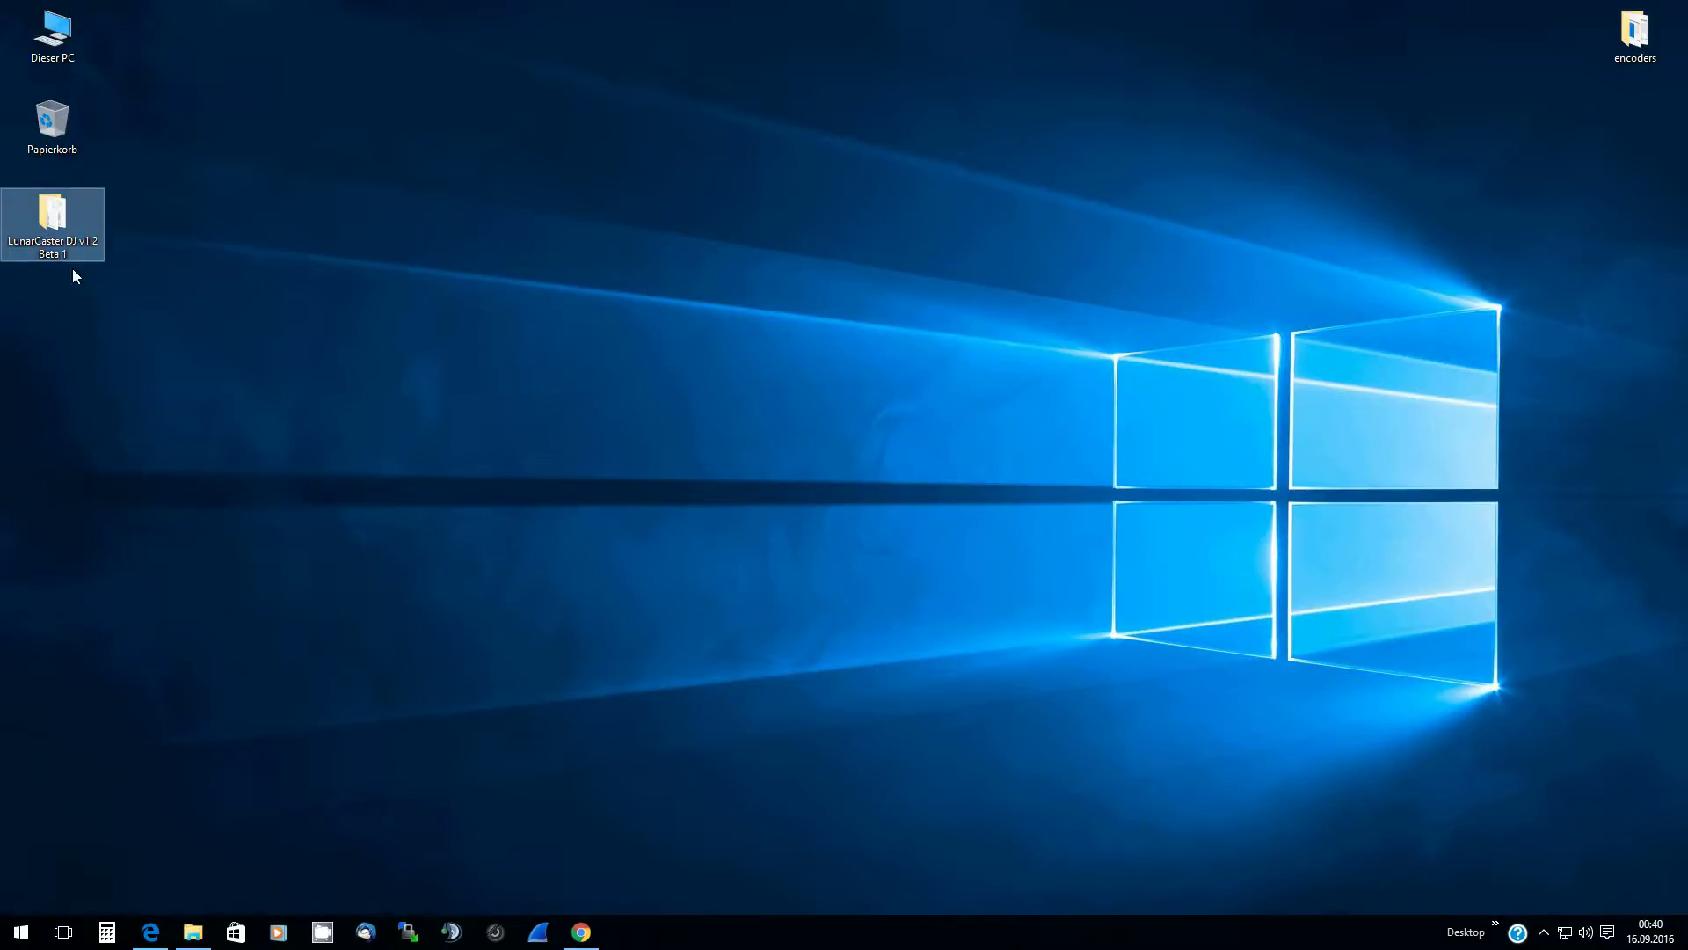
Open the desktop LunarCaster folder, launch LunarCaster.exe, and minimize the folder window
{"action": "double_click", "coordinate": [68, 236]}
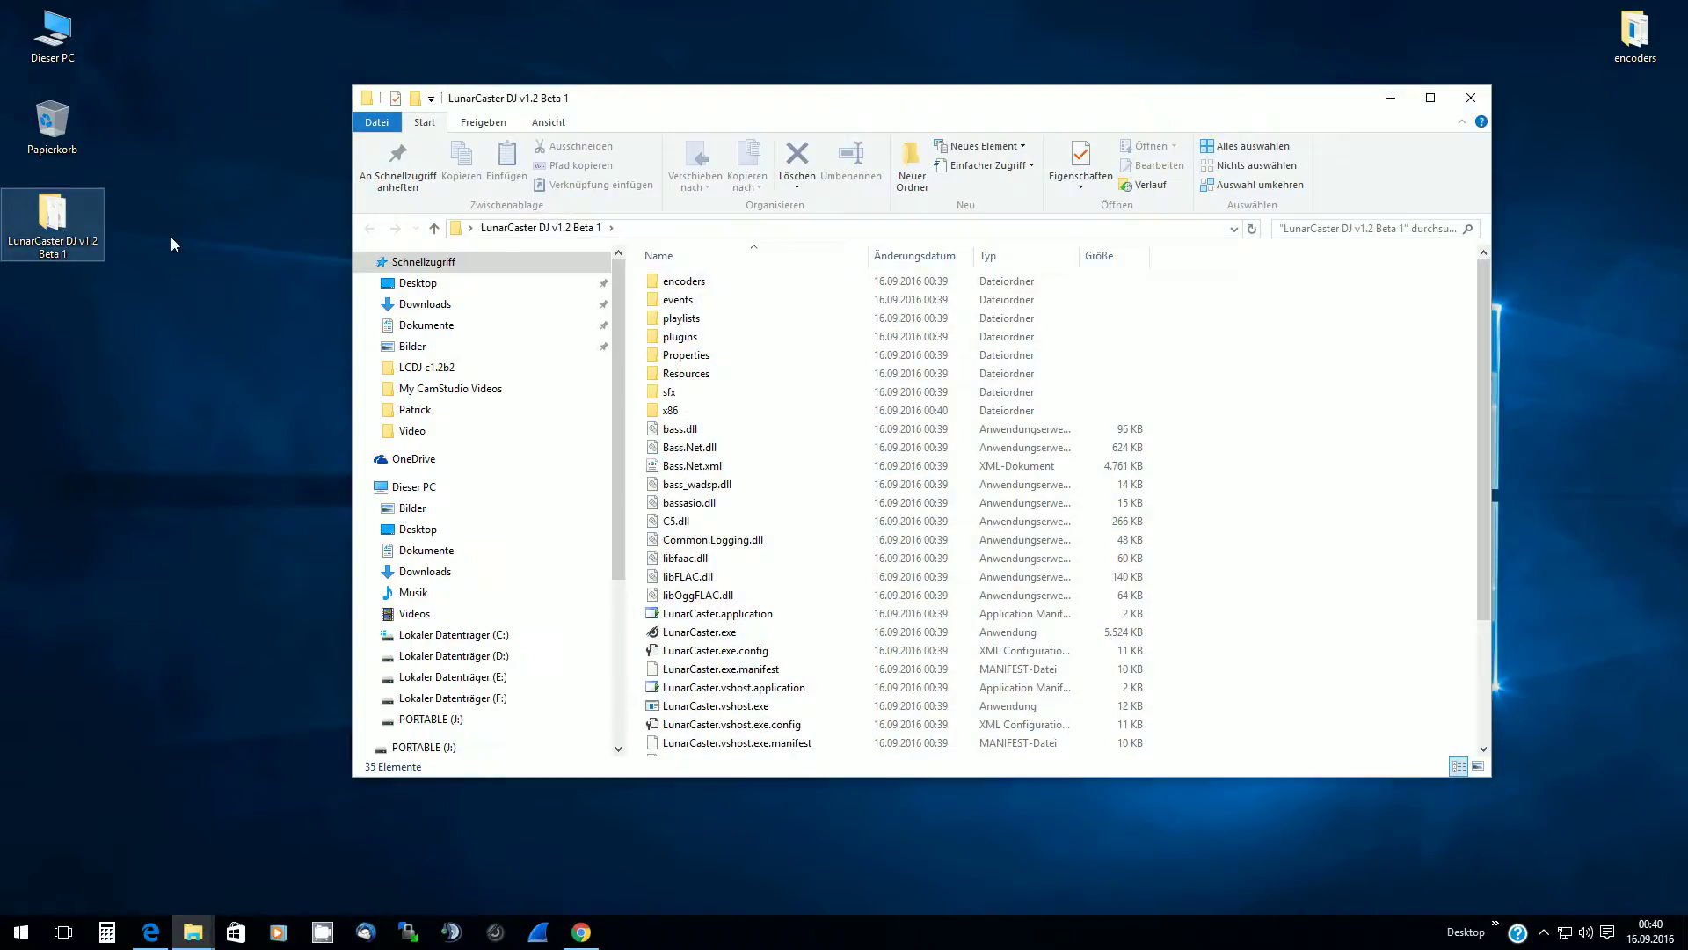
{"action": "left_click", "coordinate": [692, 633]}
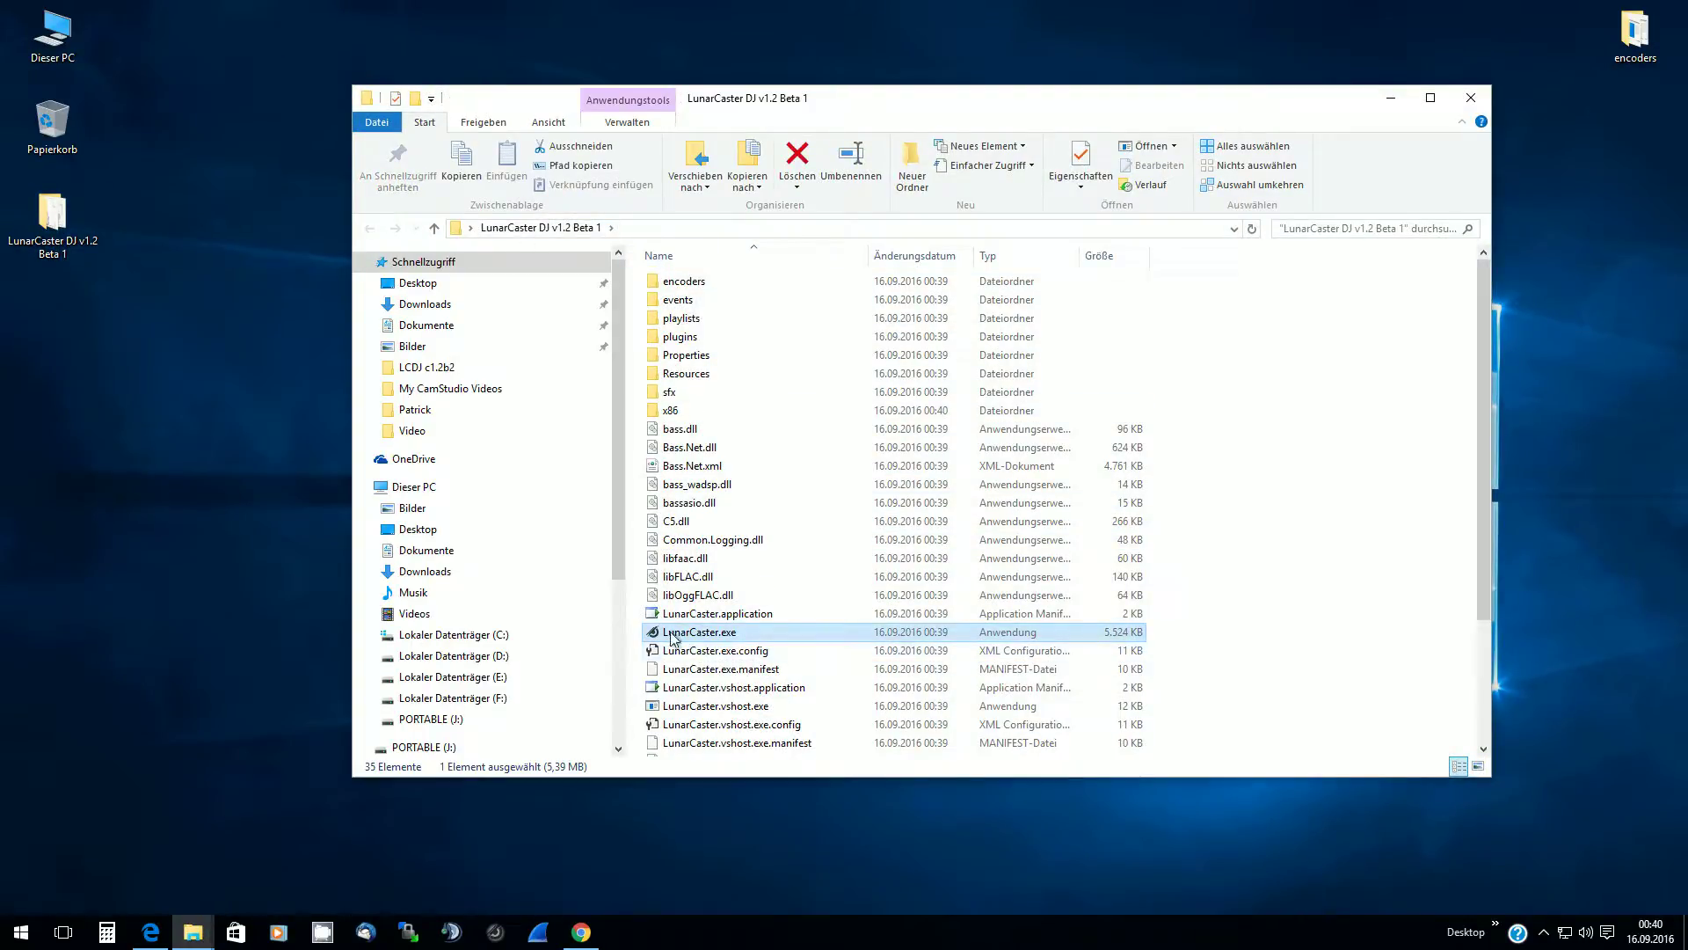
{"action": "double_click", "coordinate": [728, 640]}
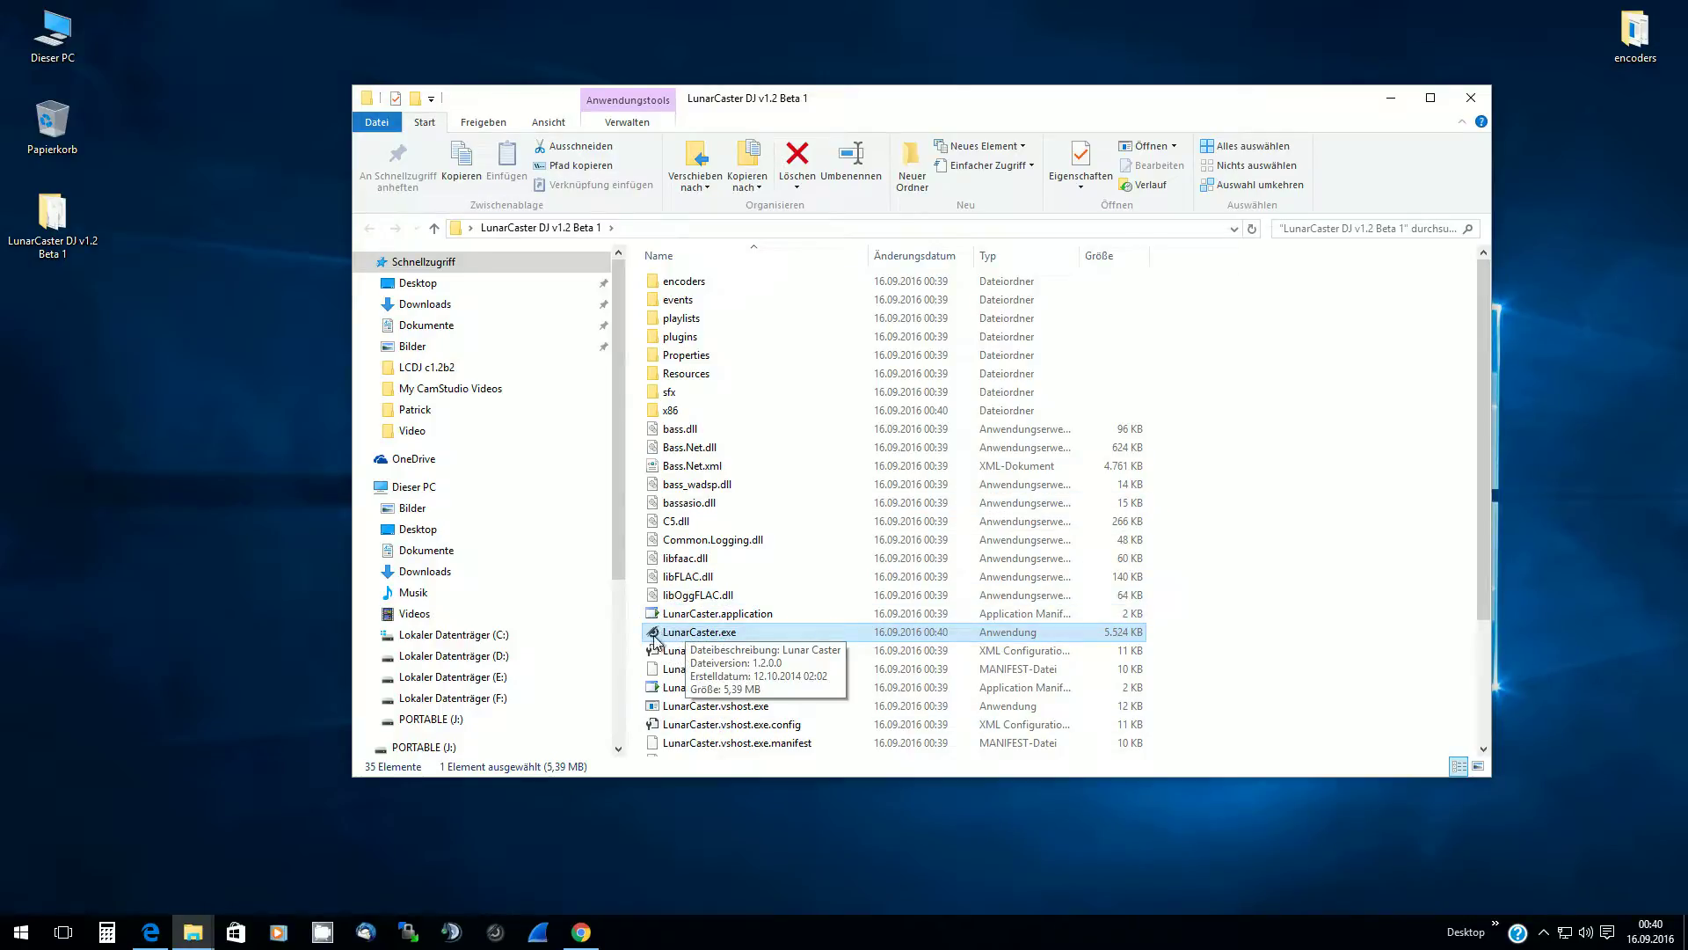
{"action": "left_click", "coordinate": [1391, 102]}
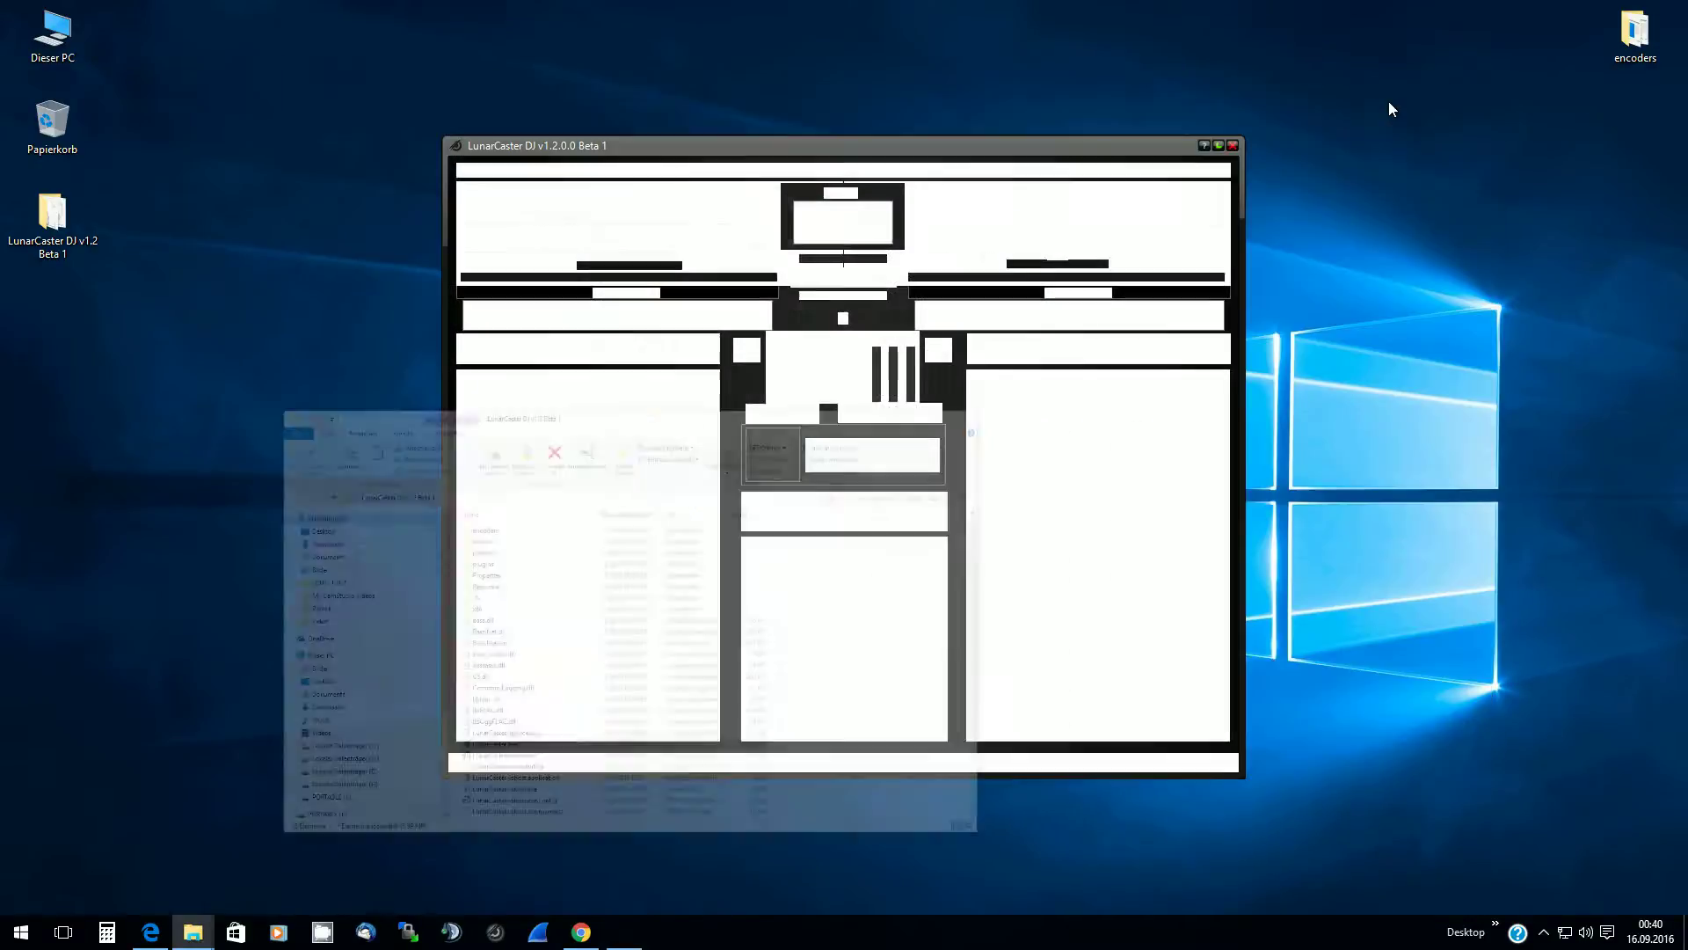
{"action": "left_click_drag", "start_coordinate": [807, 146], "coordinate": [777, 118]}
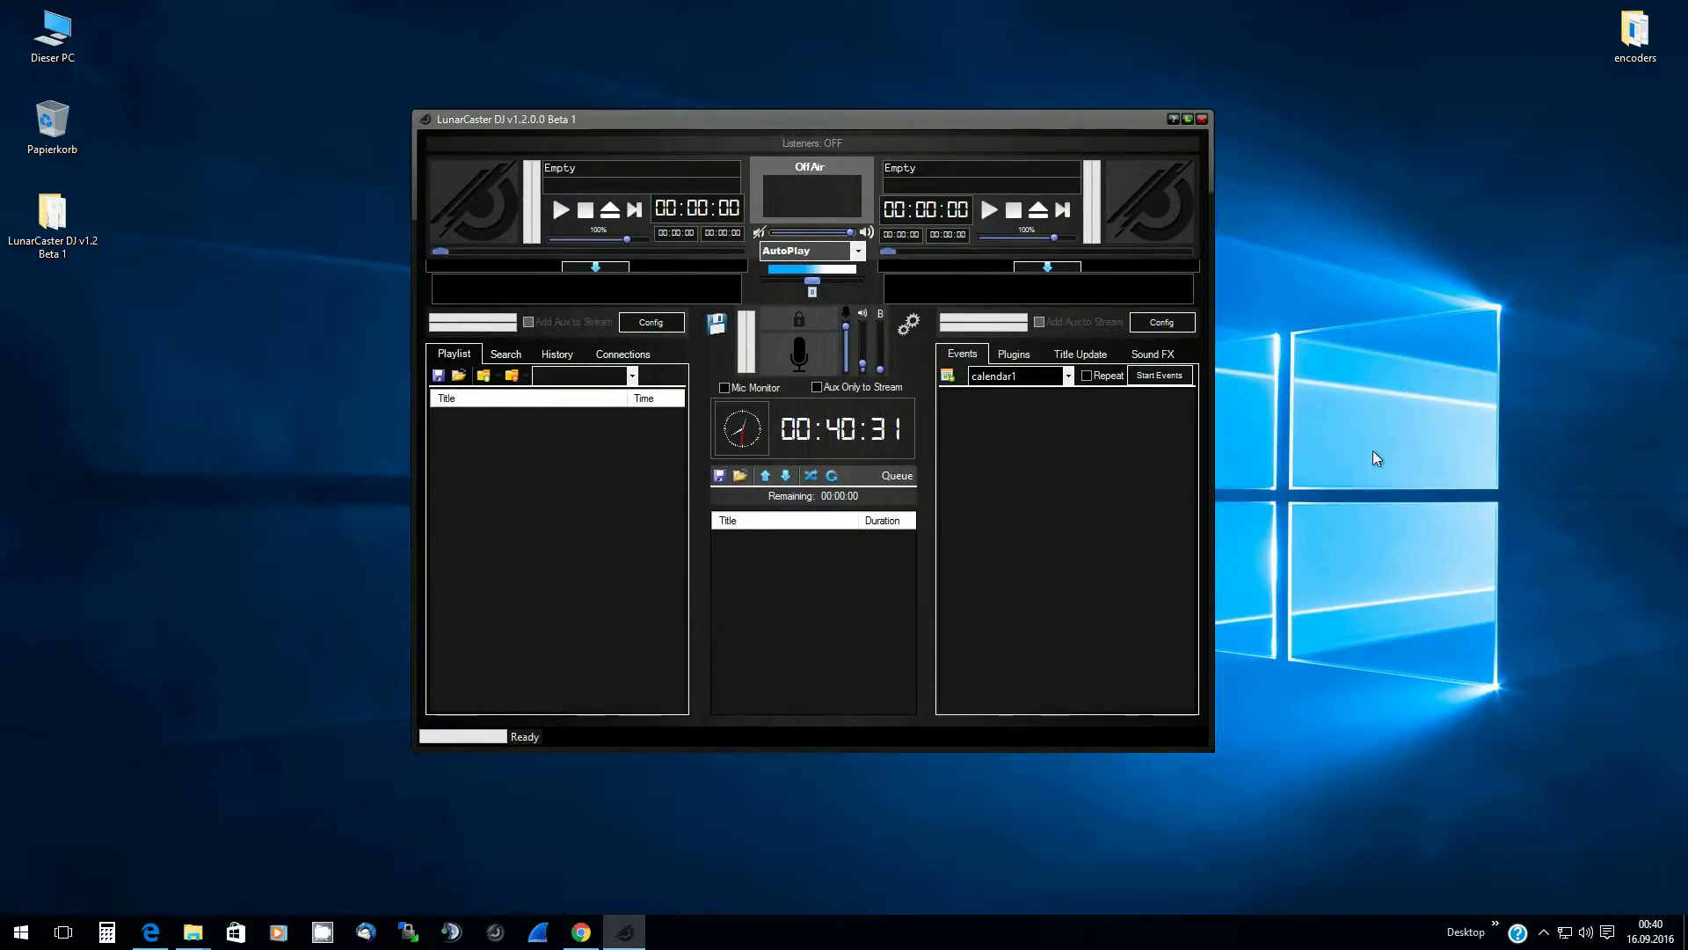
{"action": "mouse_move", "coordinate": [196, 935]}
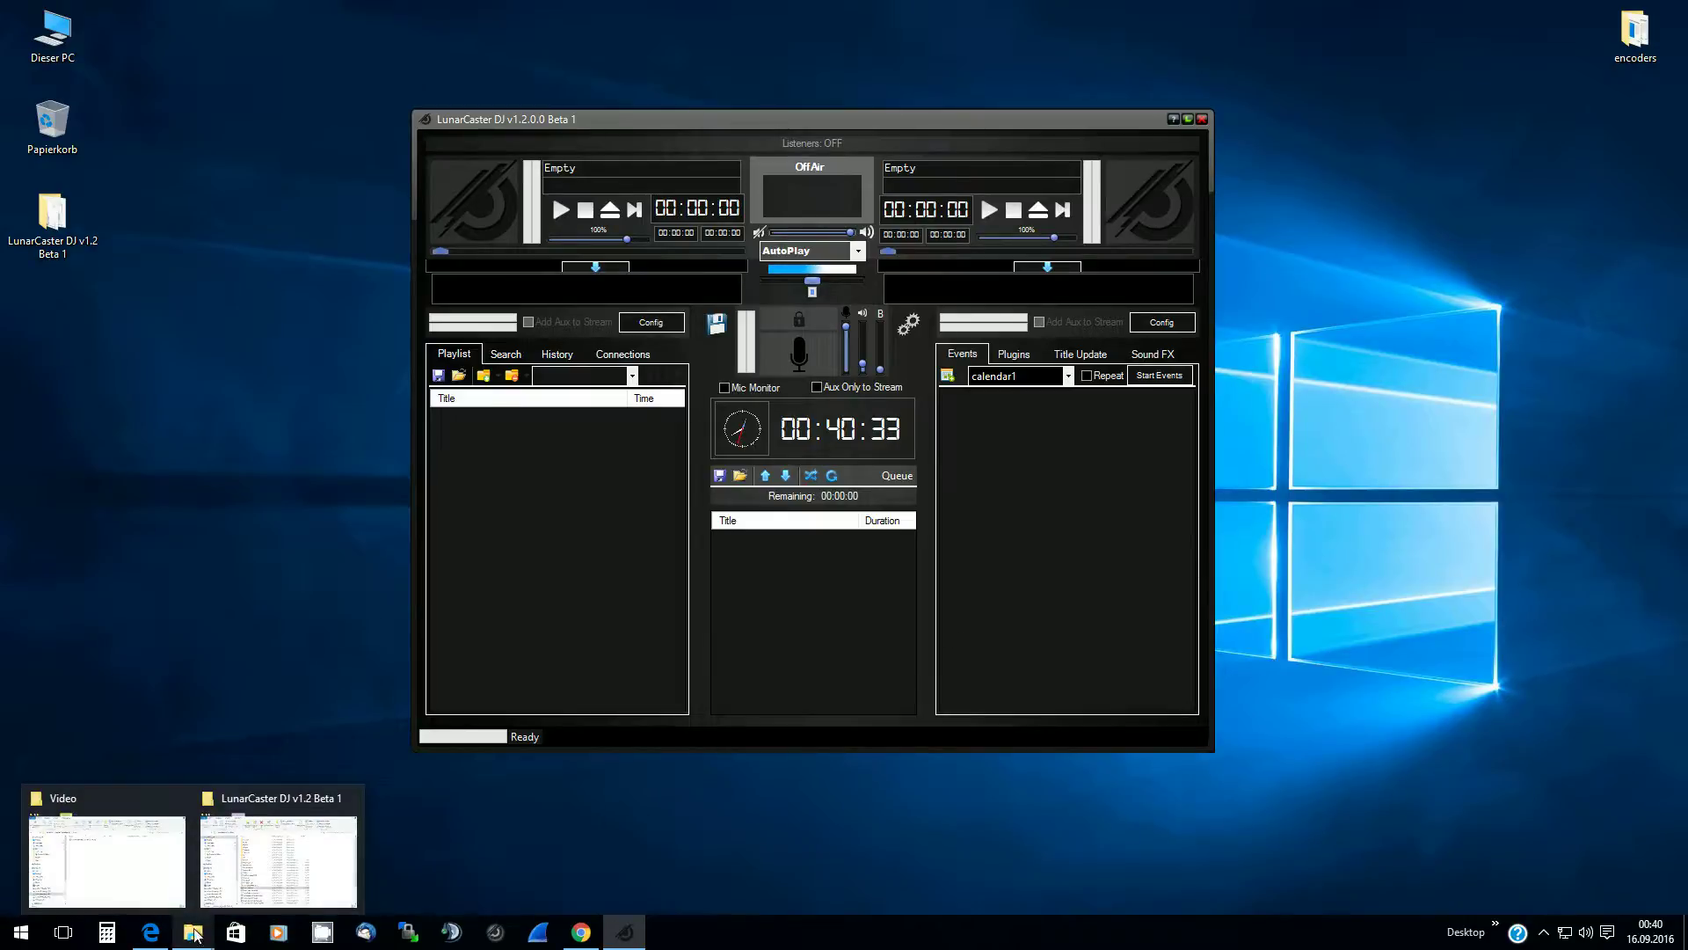
{"action": "left_click", "coordinate": [149, 852]}
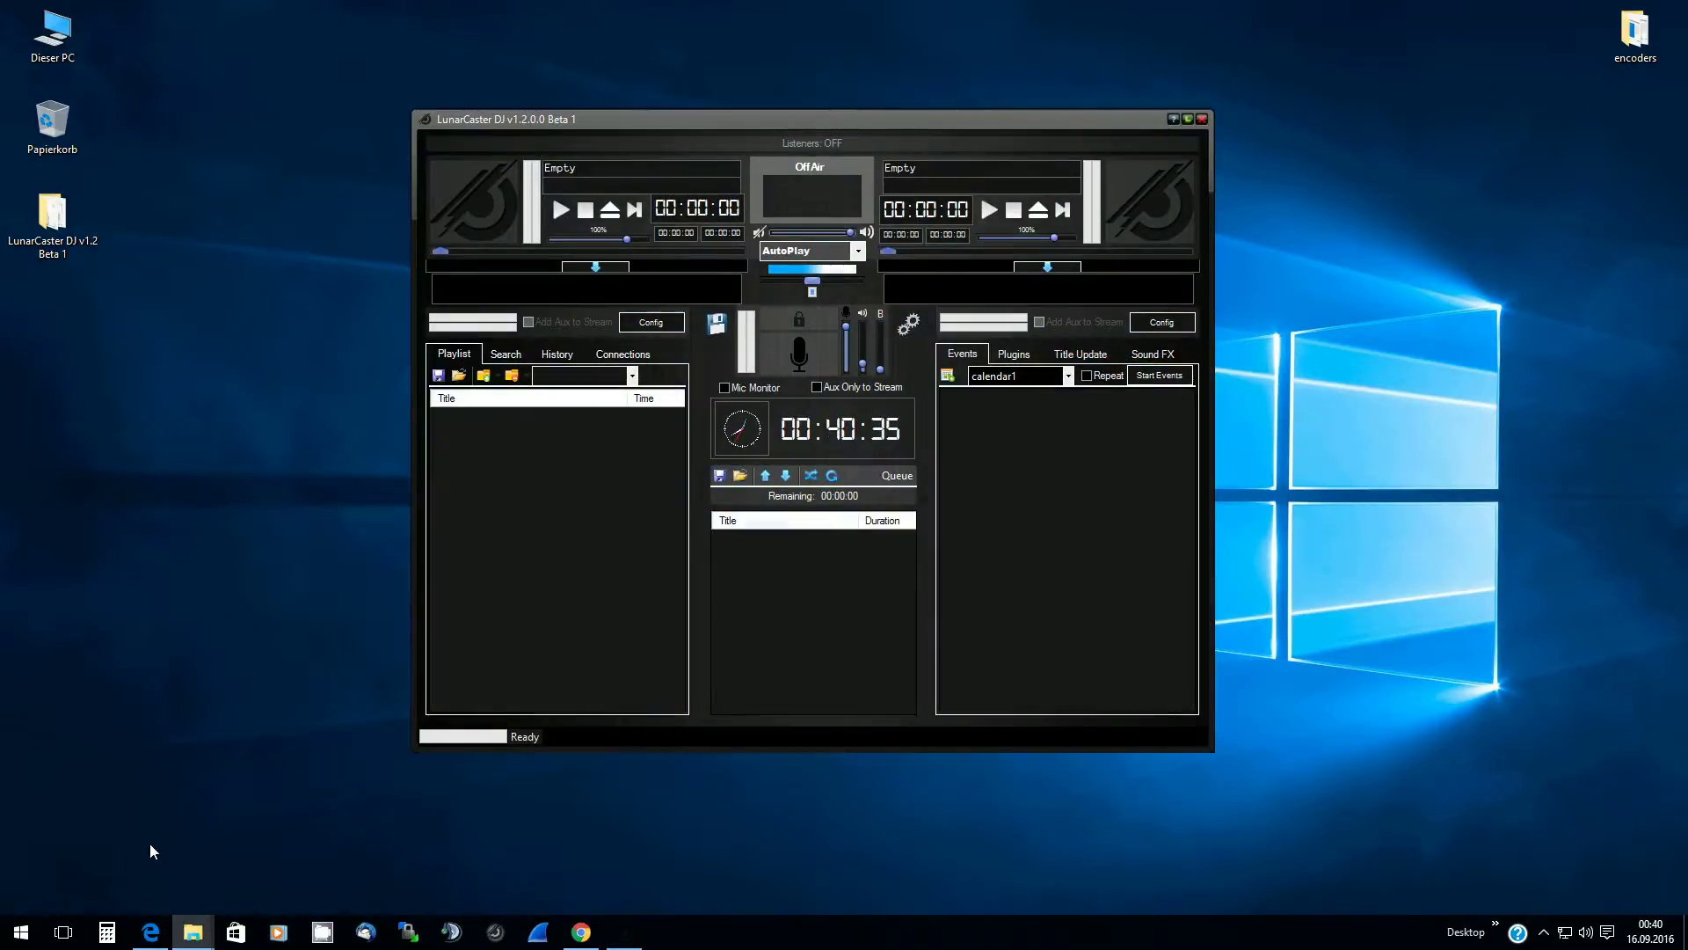
{"action": "left_click_drag", "start_coordinate": [823, 119], "coordinate": [803, 107]}
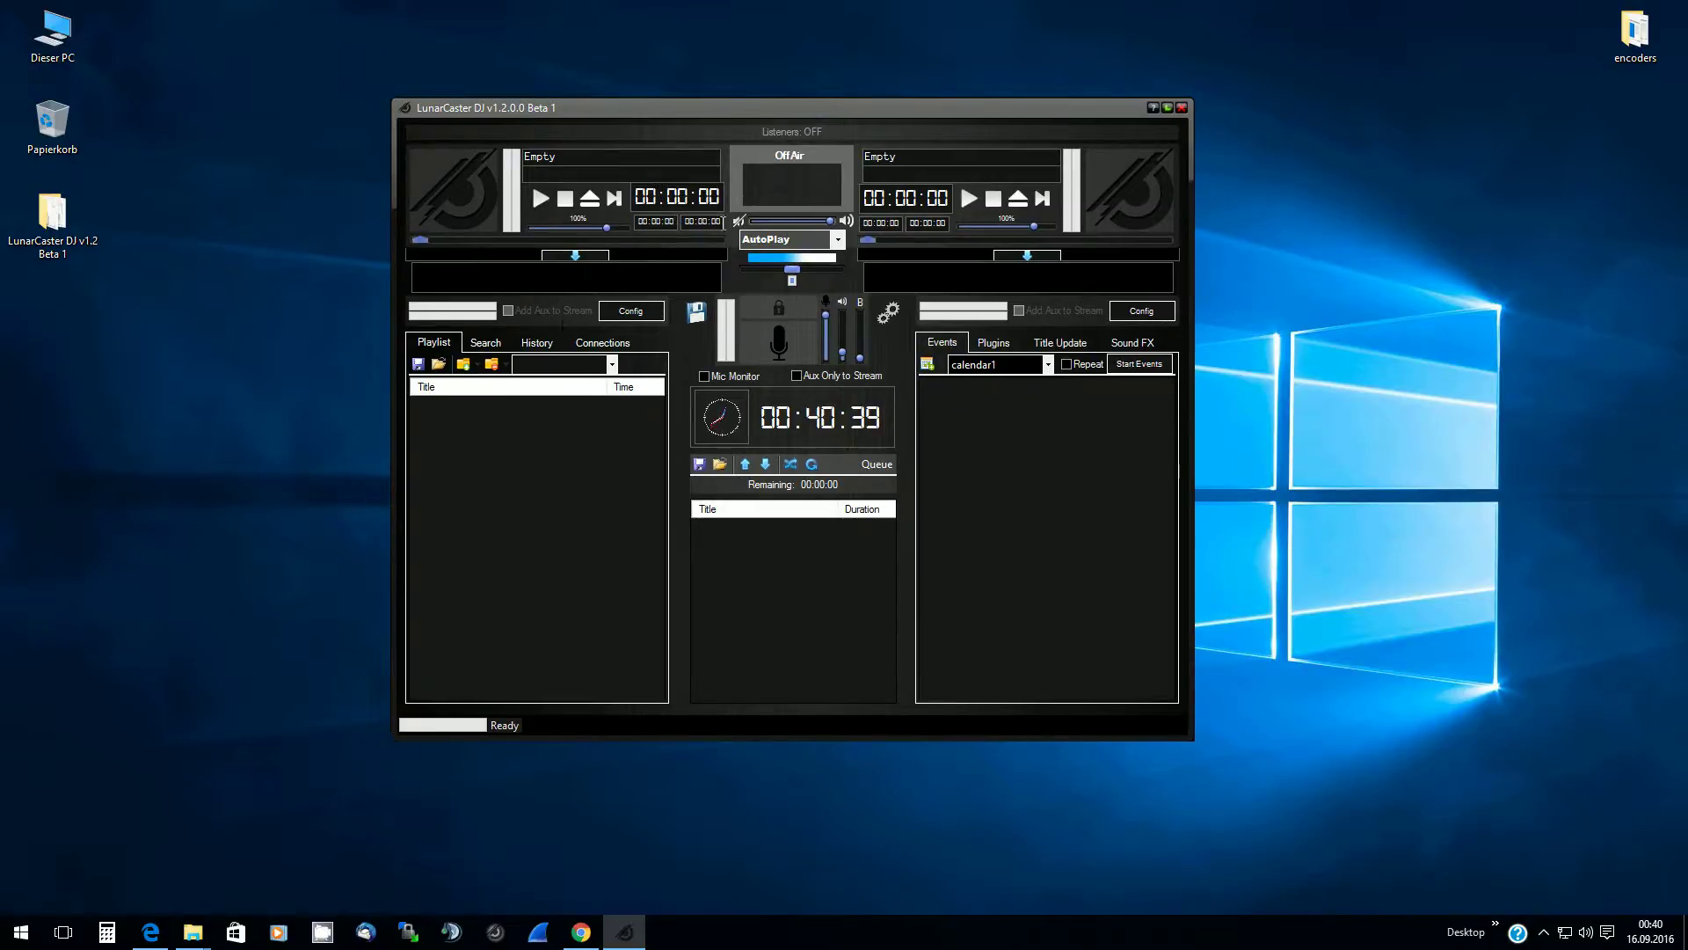
{"action": "left_click", "coordinate": [894, 314]}
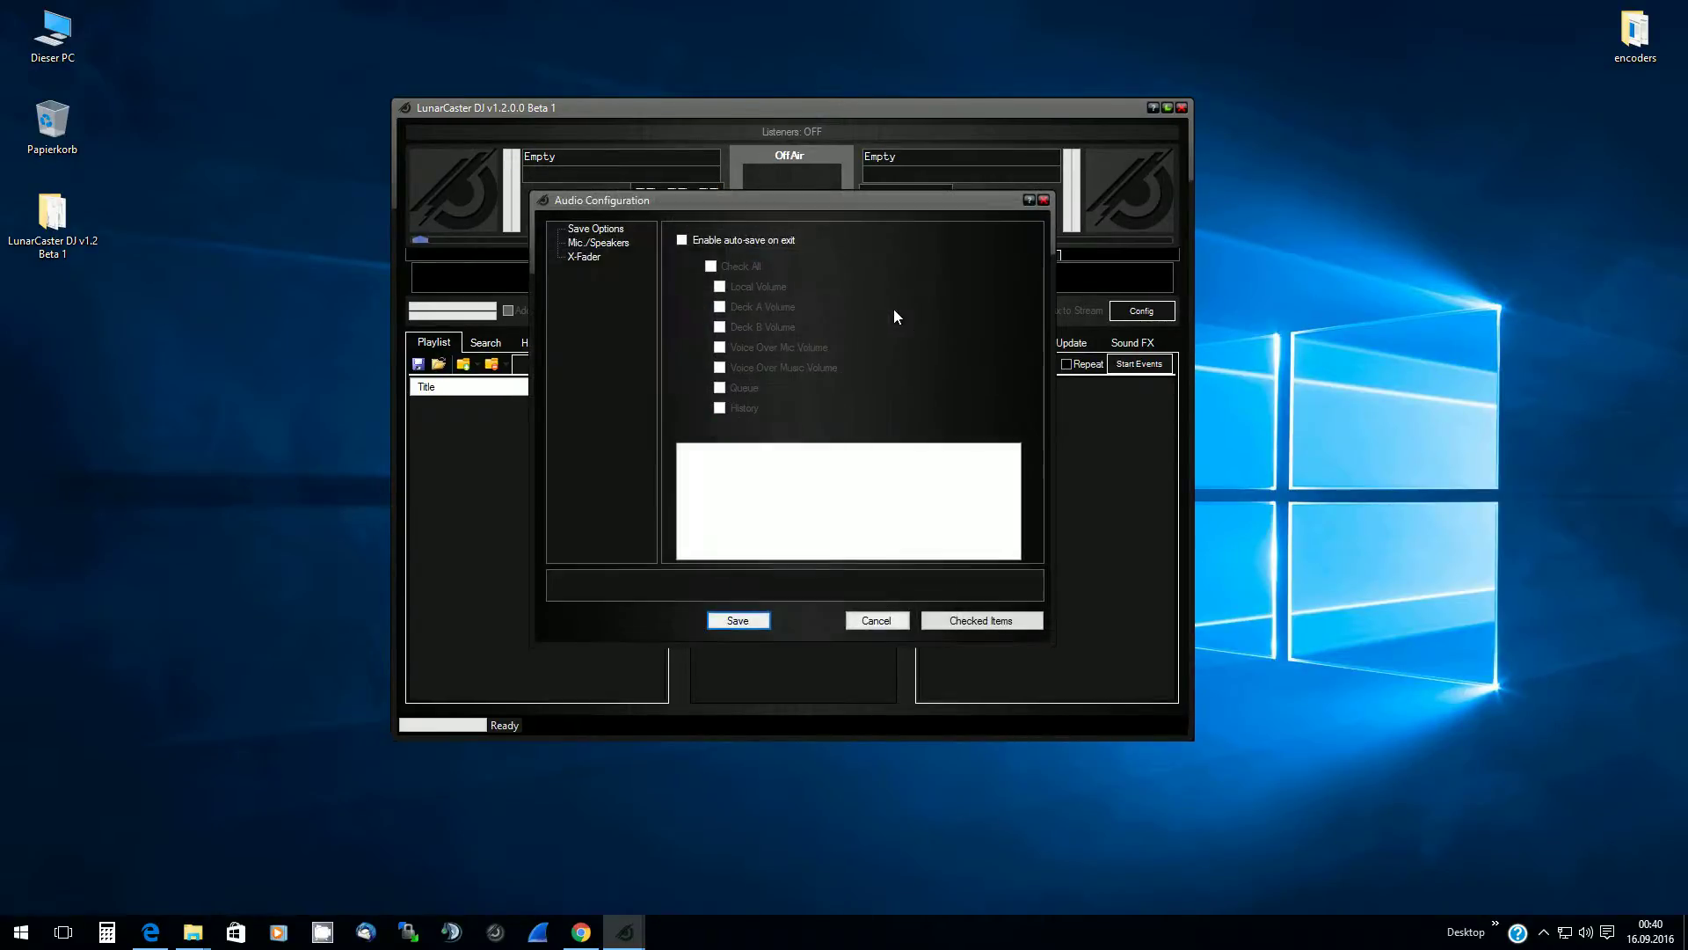
{"action": "left_click", "coordinate": [580, 246]}
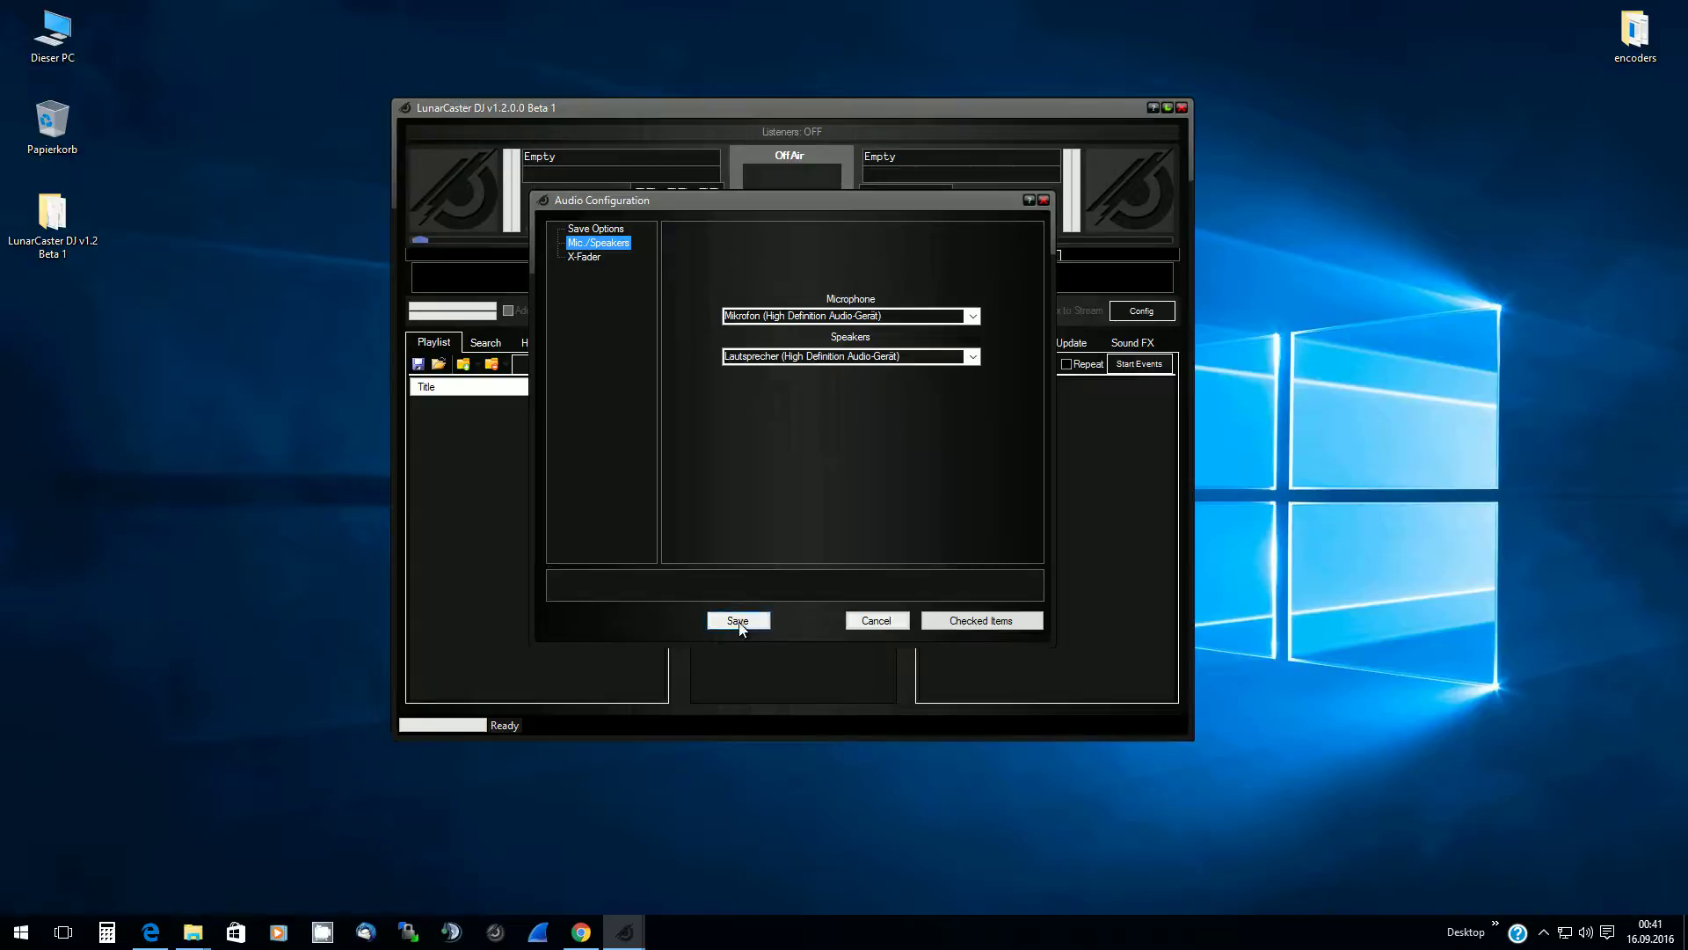
{"action": "left_click", "coordinate": [875, 621]}
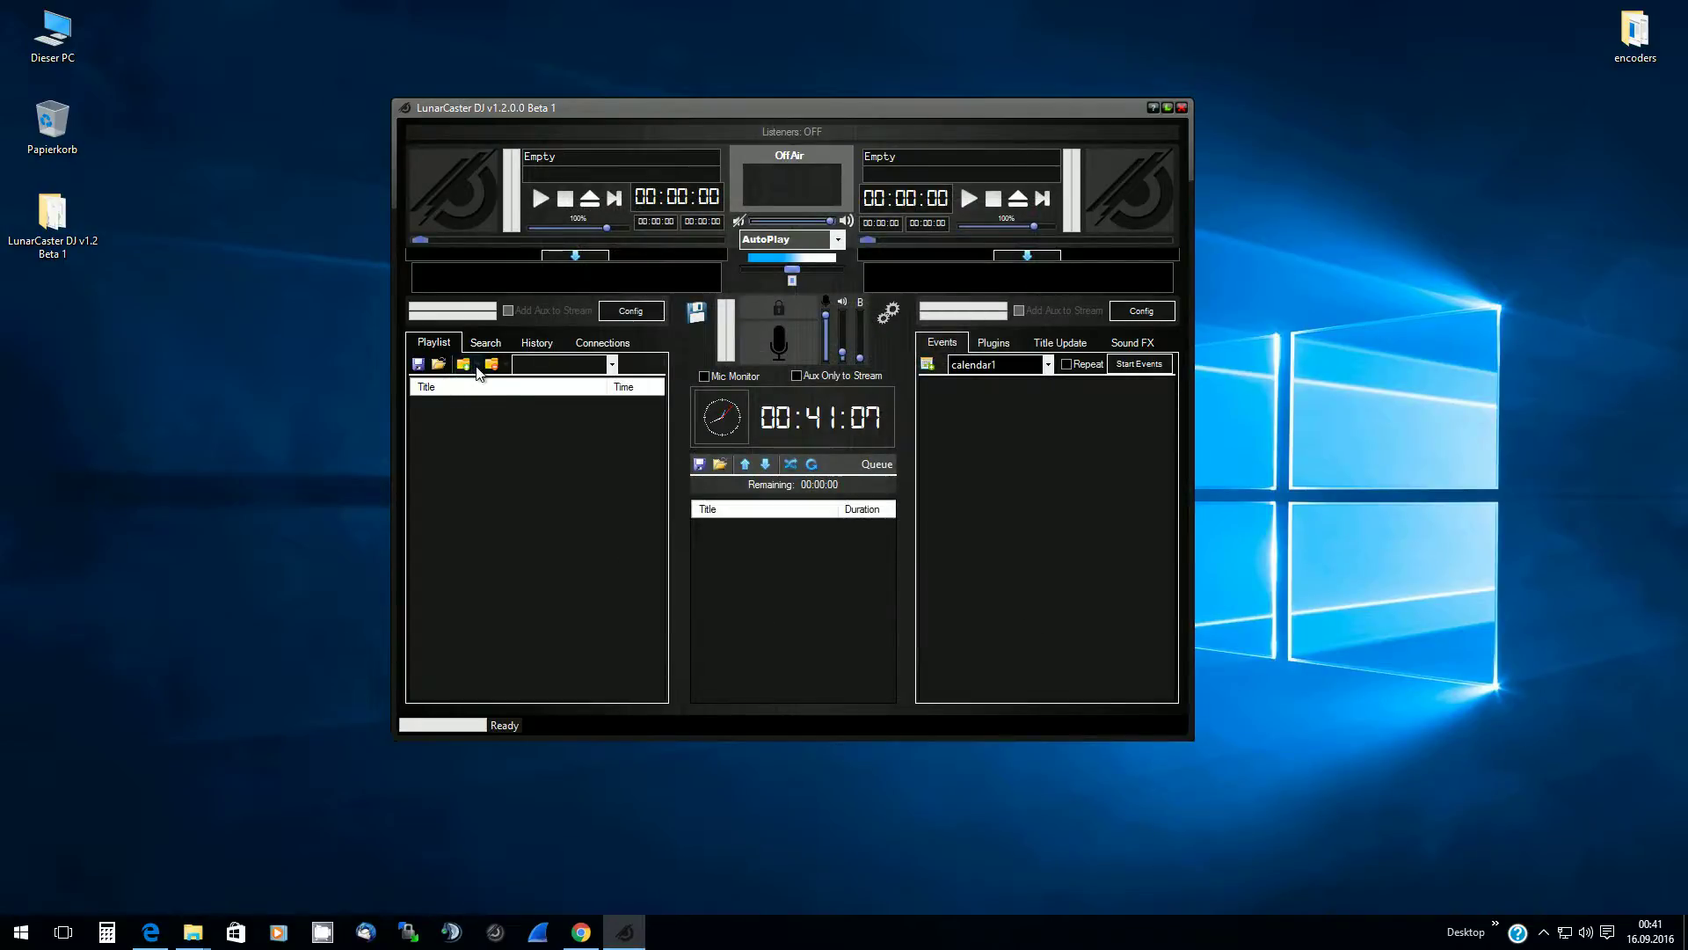
{"action": "left_click", "coordinate": [889, 315]}
{"action": "left_click", "coordinate": [596, 231]}
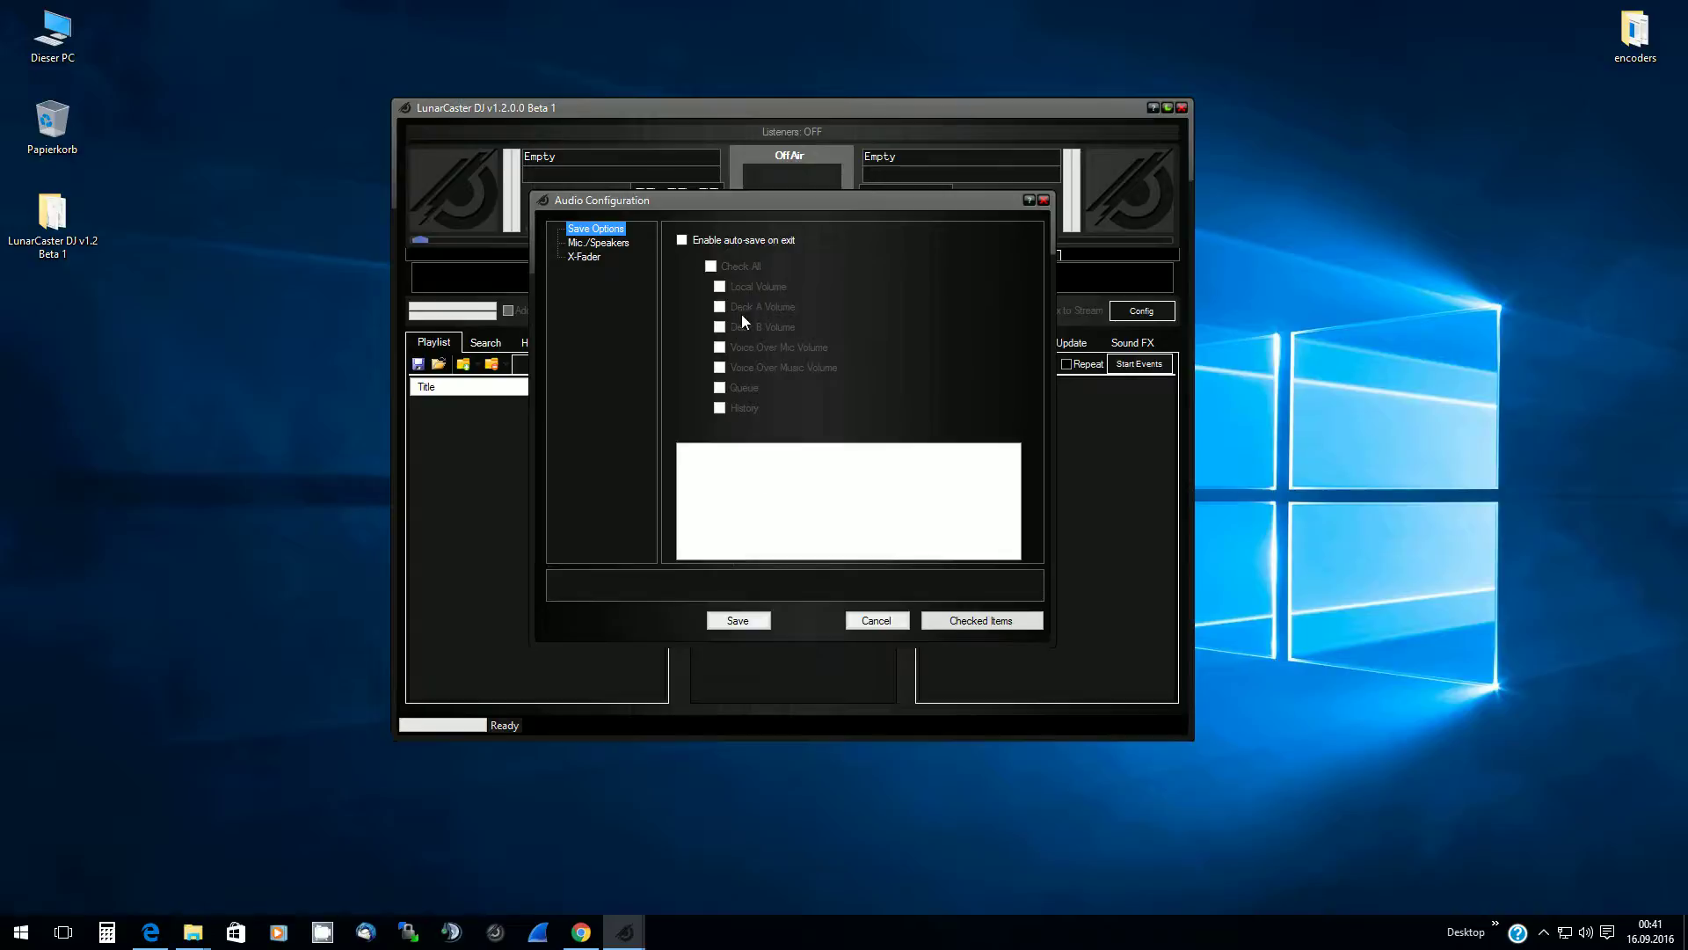
{"action": "left_click", "coordinate": [587, 257]}
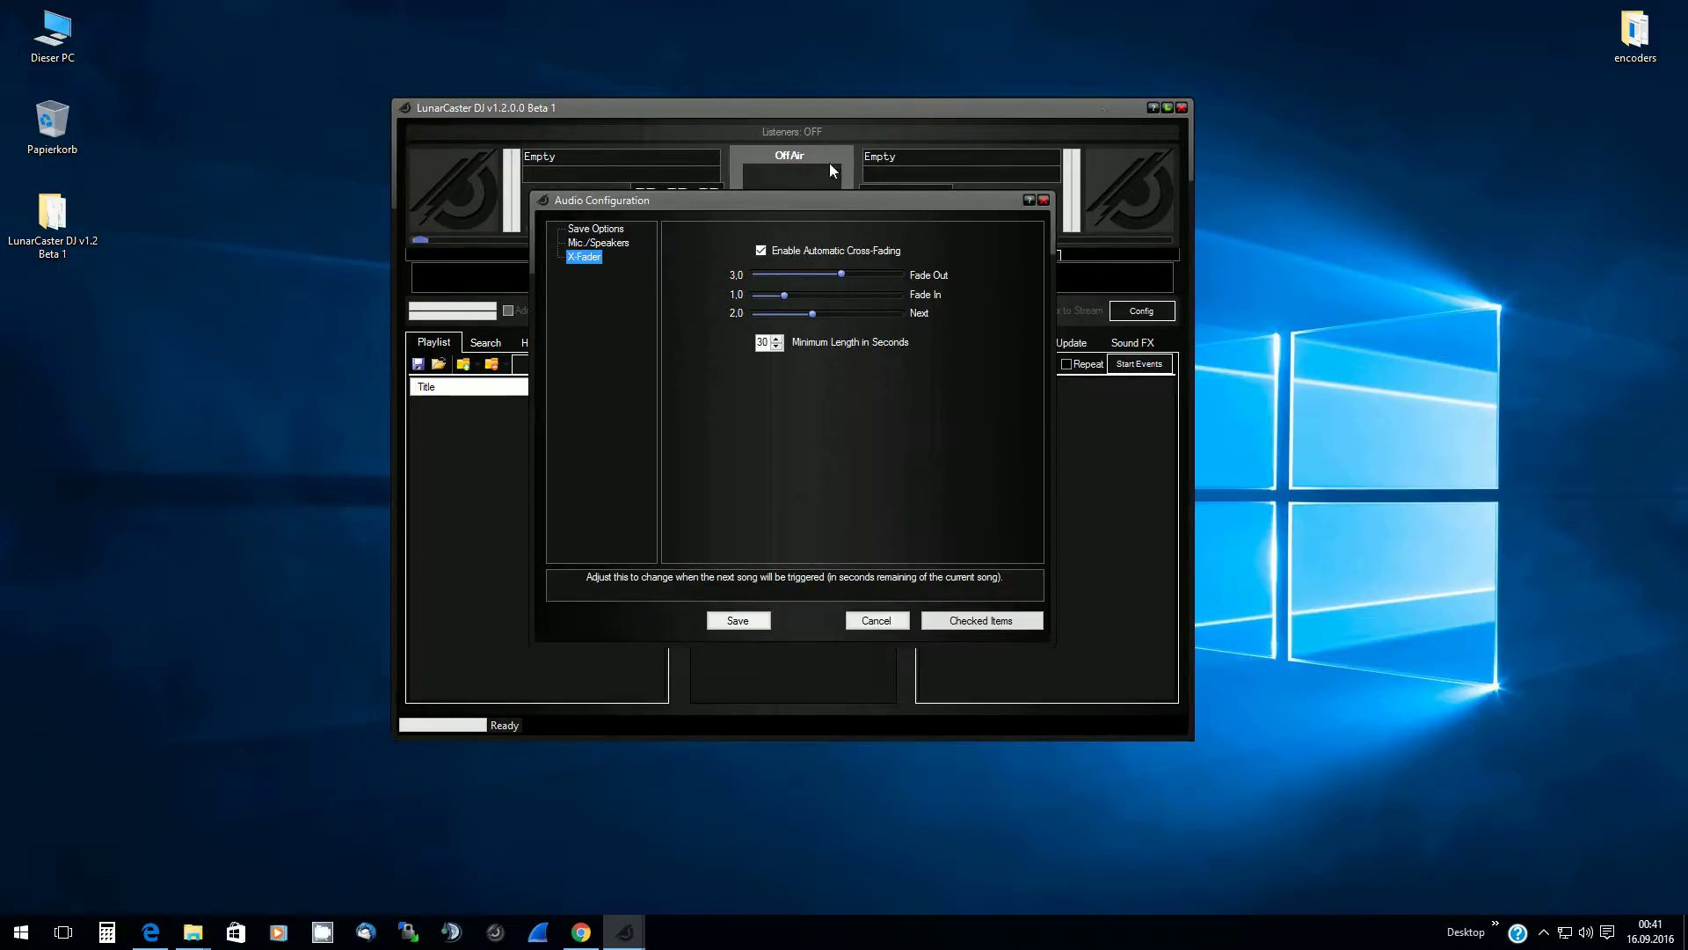
{"action": "left_click", "coordinate": [888, 627]}
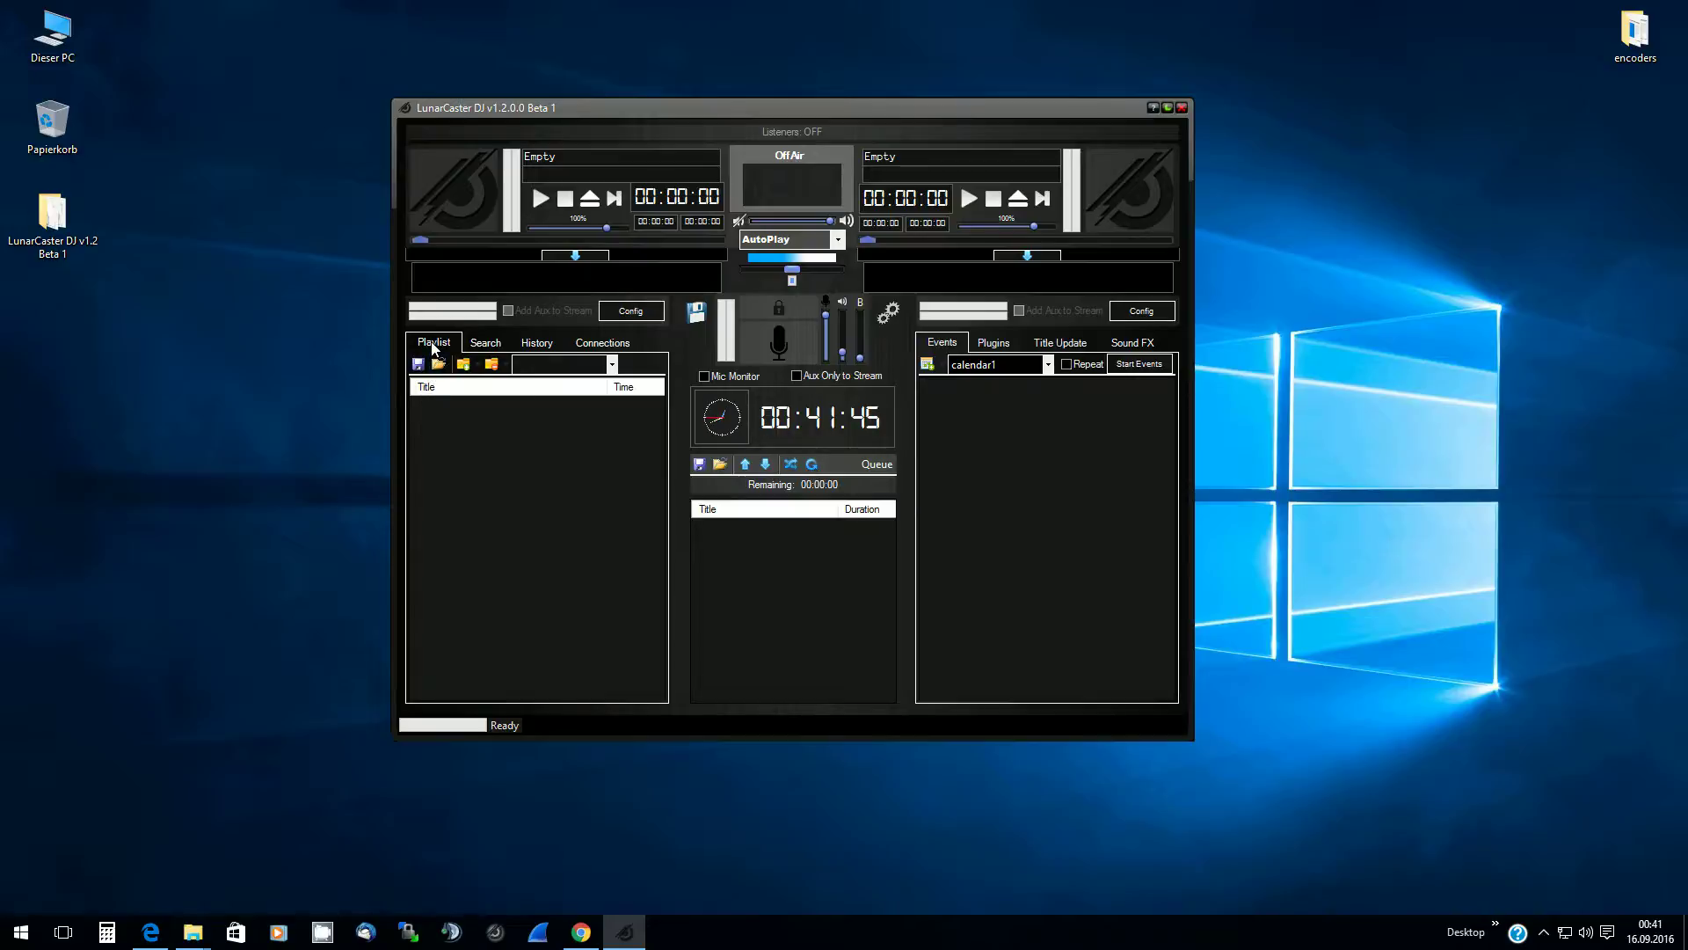
Choose Add Folder for the playlist and expand Dieser PC to reach the drives
{"action": "left_click", "coordinate": [475, 368]}
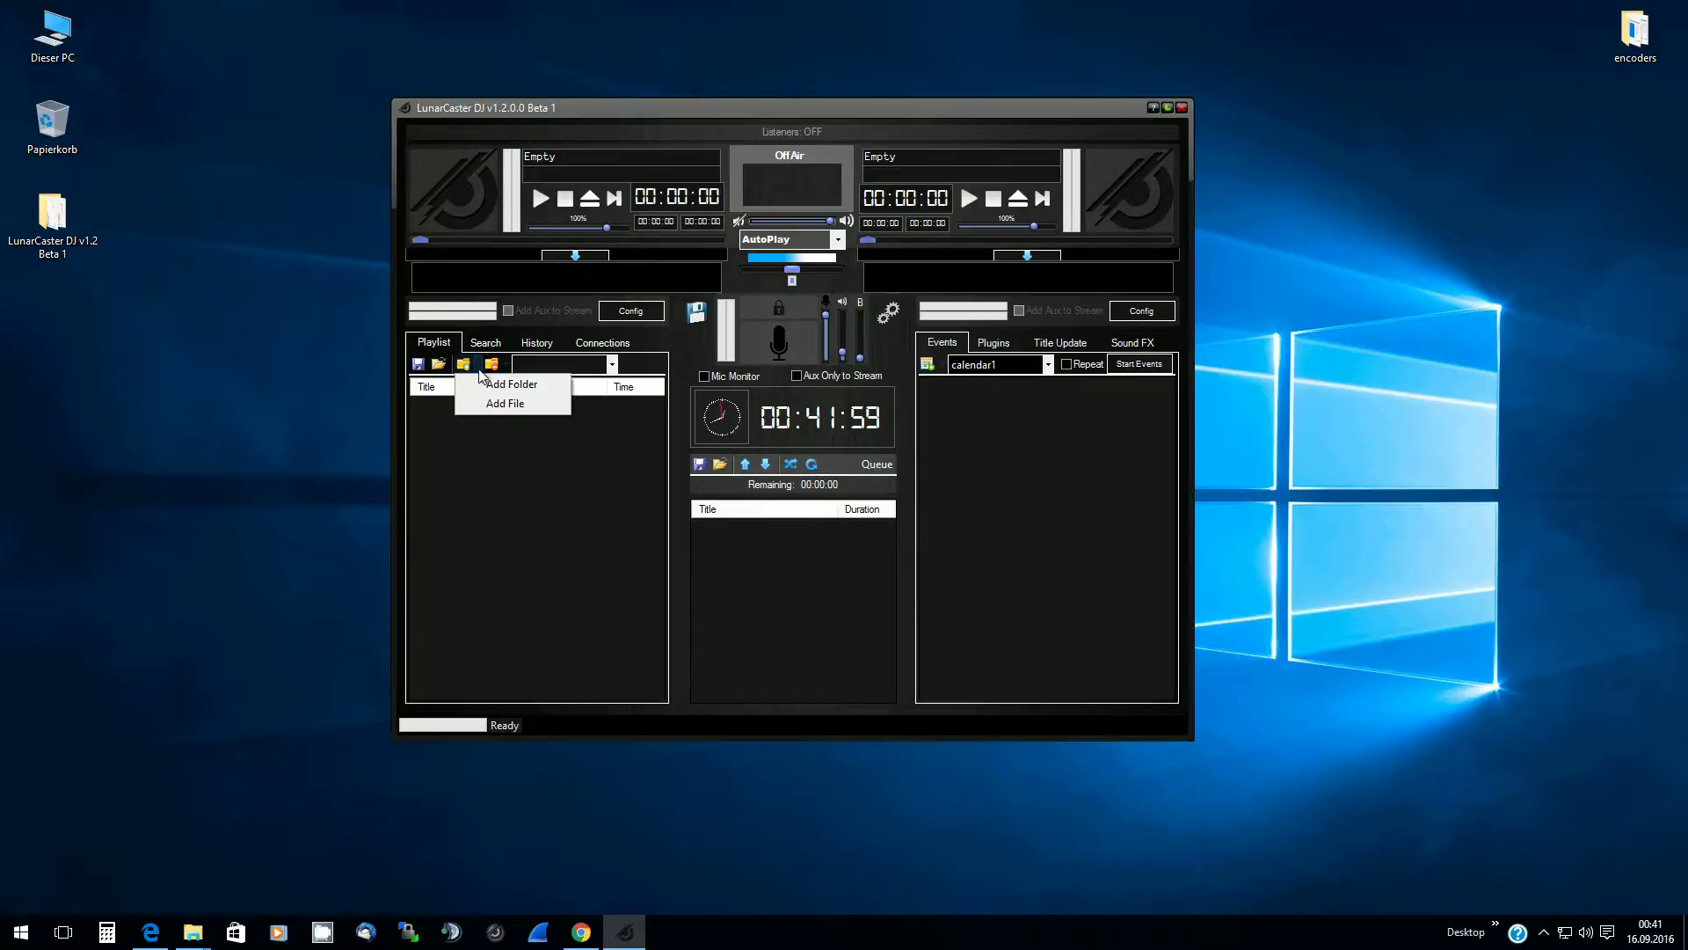
{"action": "left_click", "coordinate": [478, 369]}
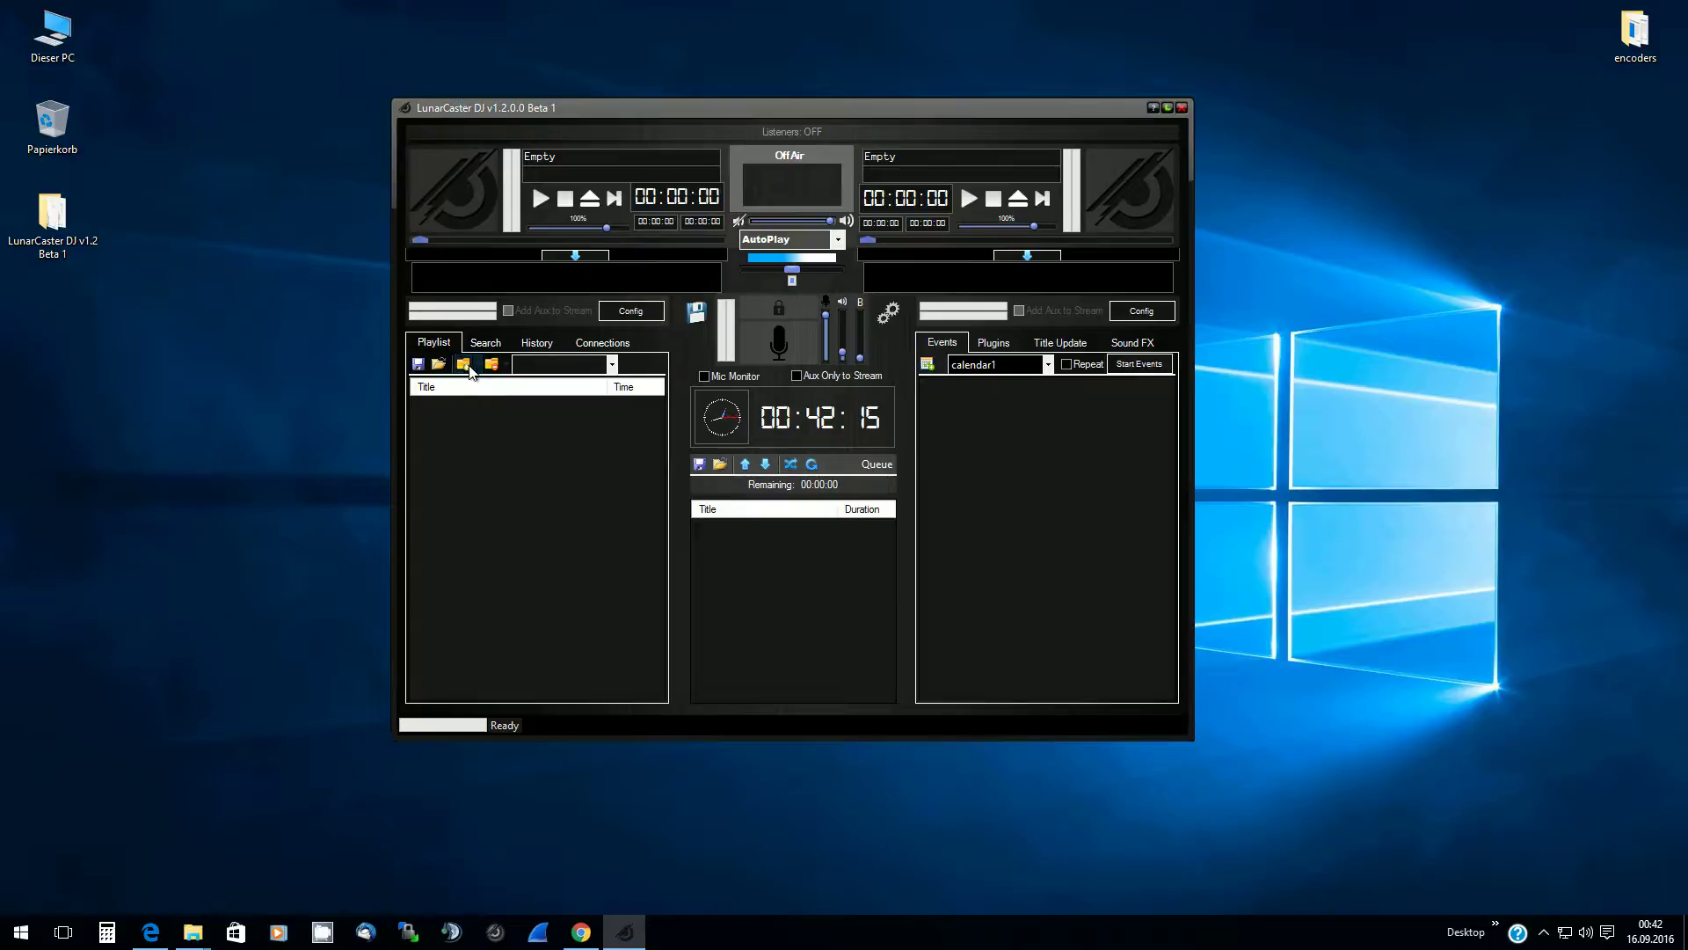
{"action": "left_click", "coordinate": [481, 370]}
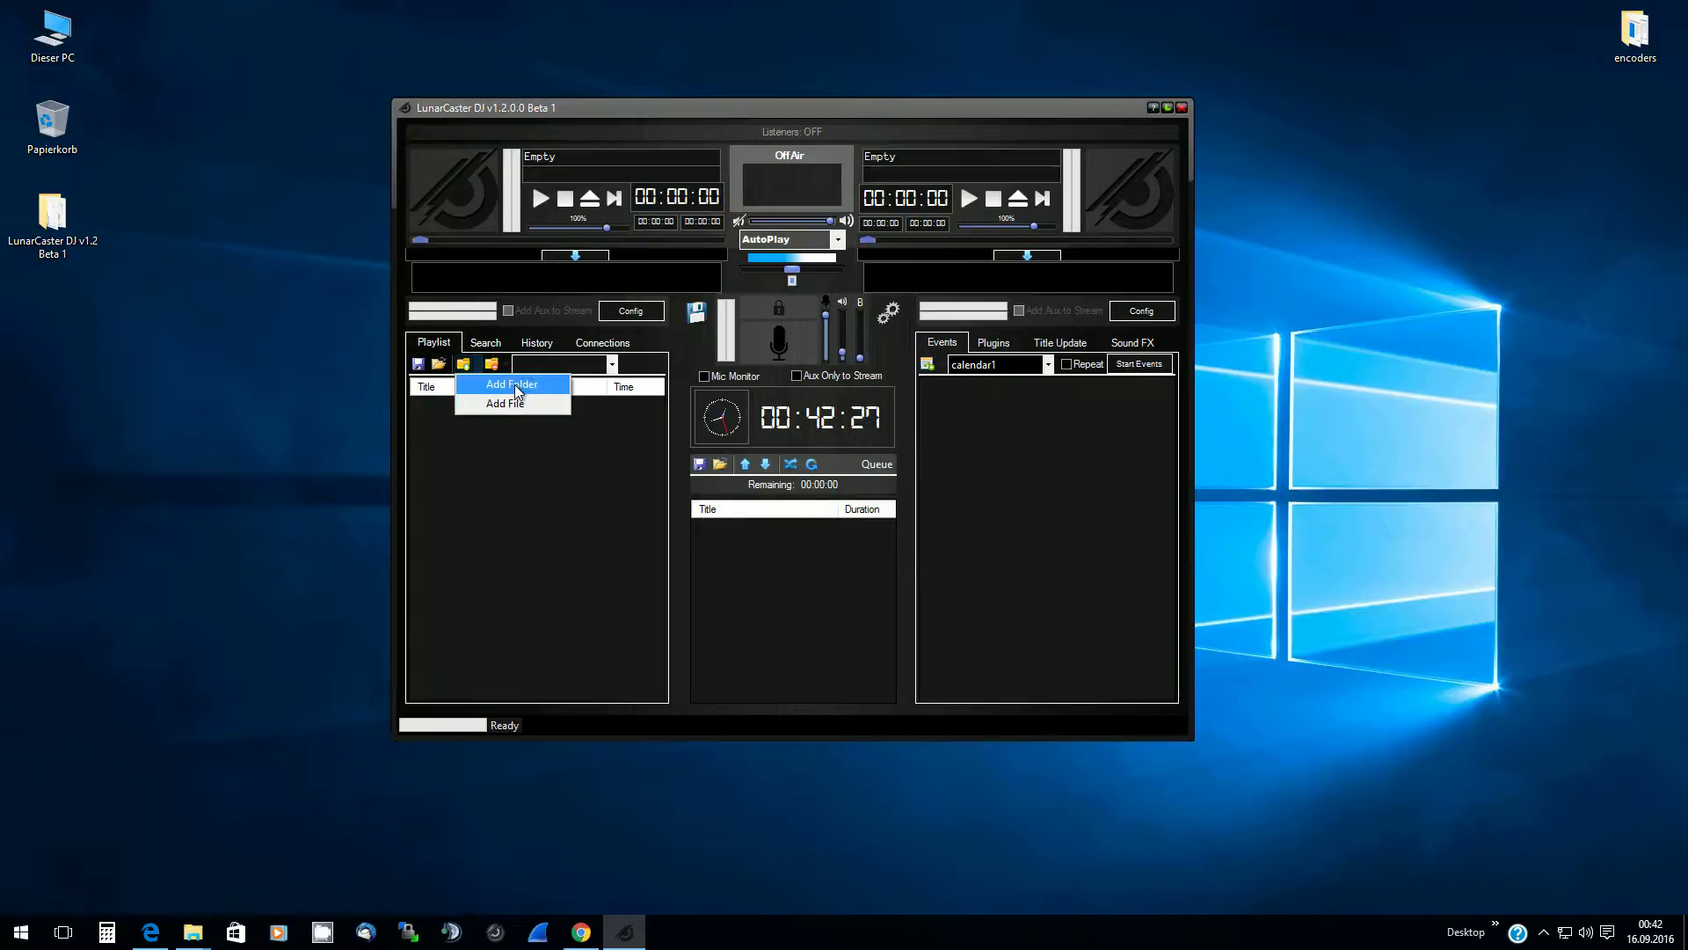
{"action": "left_click", "coordinate": [515, 384]}
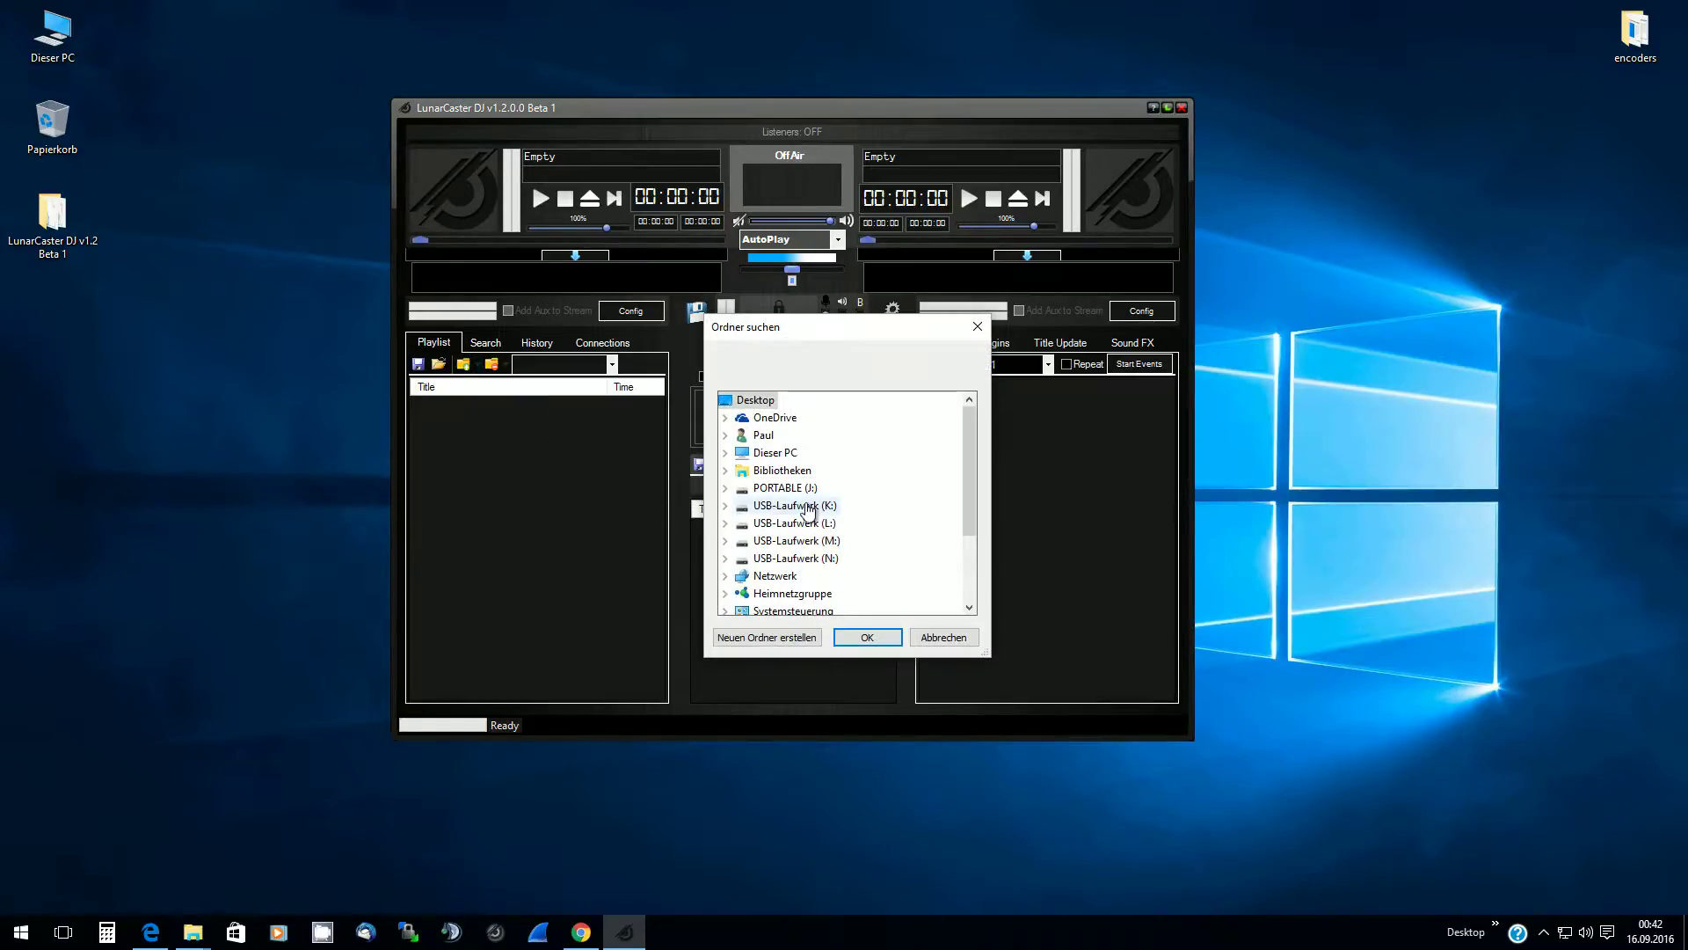
{"action": "double_click", "coordinate": [748, 458]}
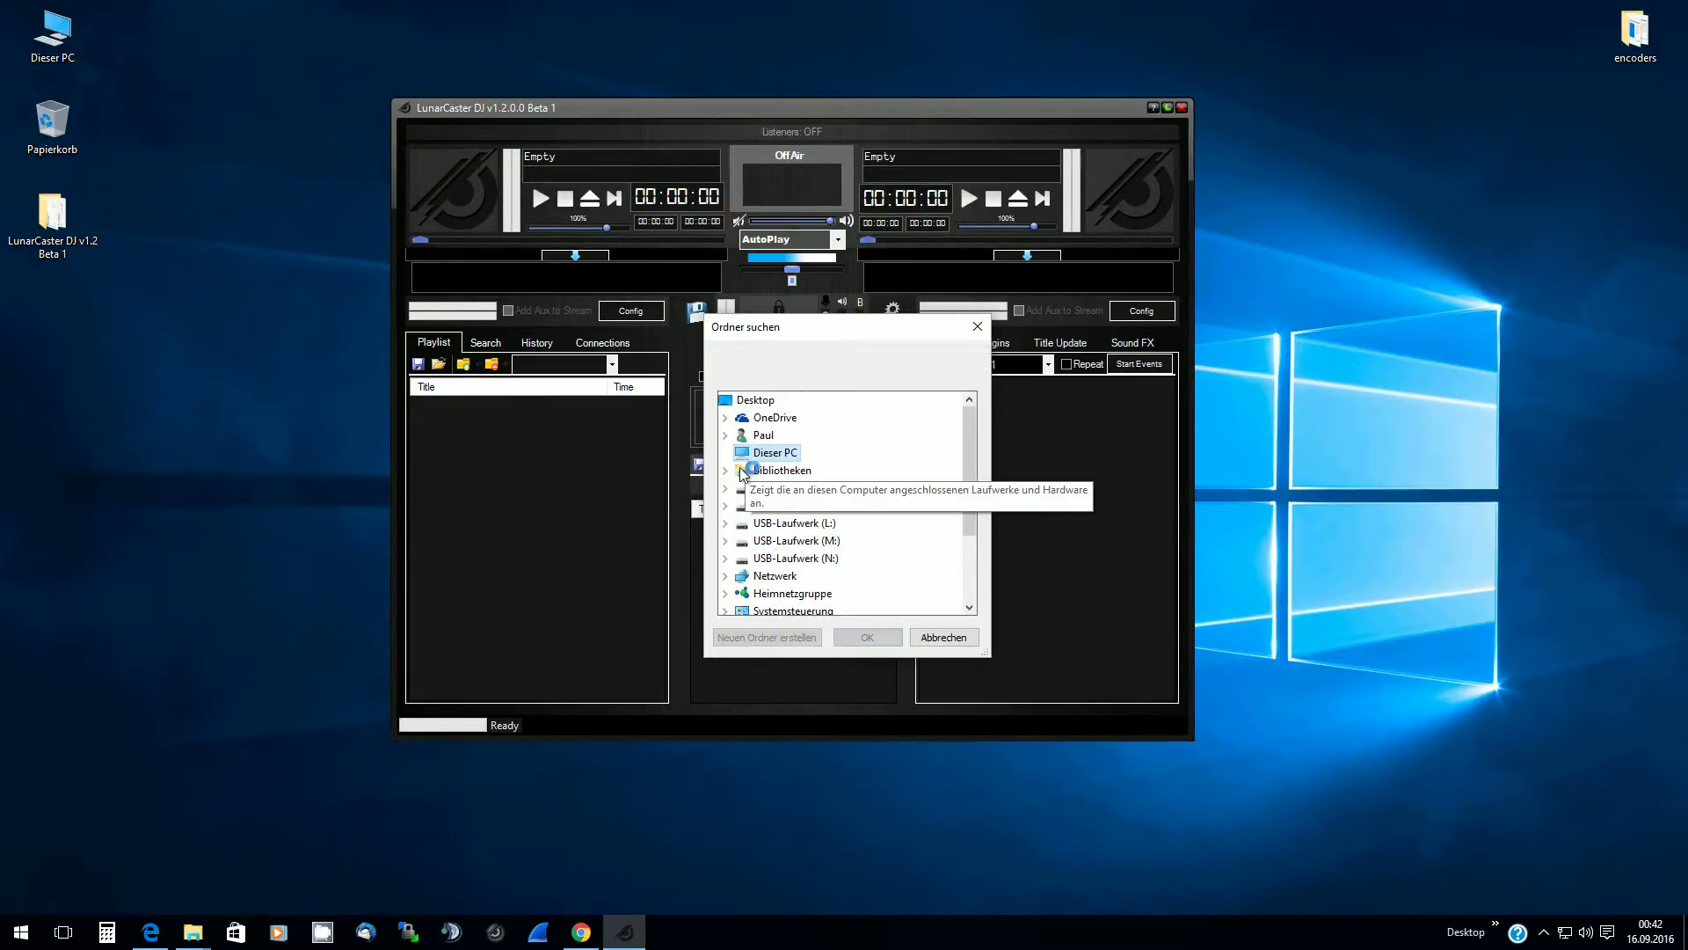
{"action": "scroll", "coordinate": [789, 606], "scroll_direction": "down", "scroll_amount": 1}
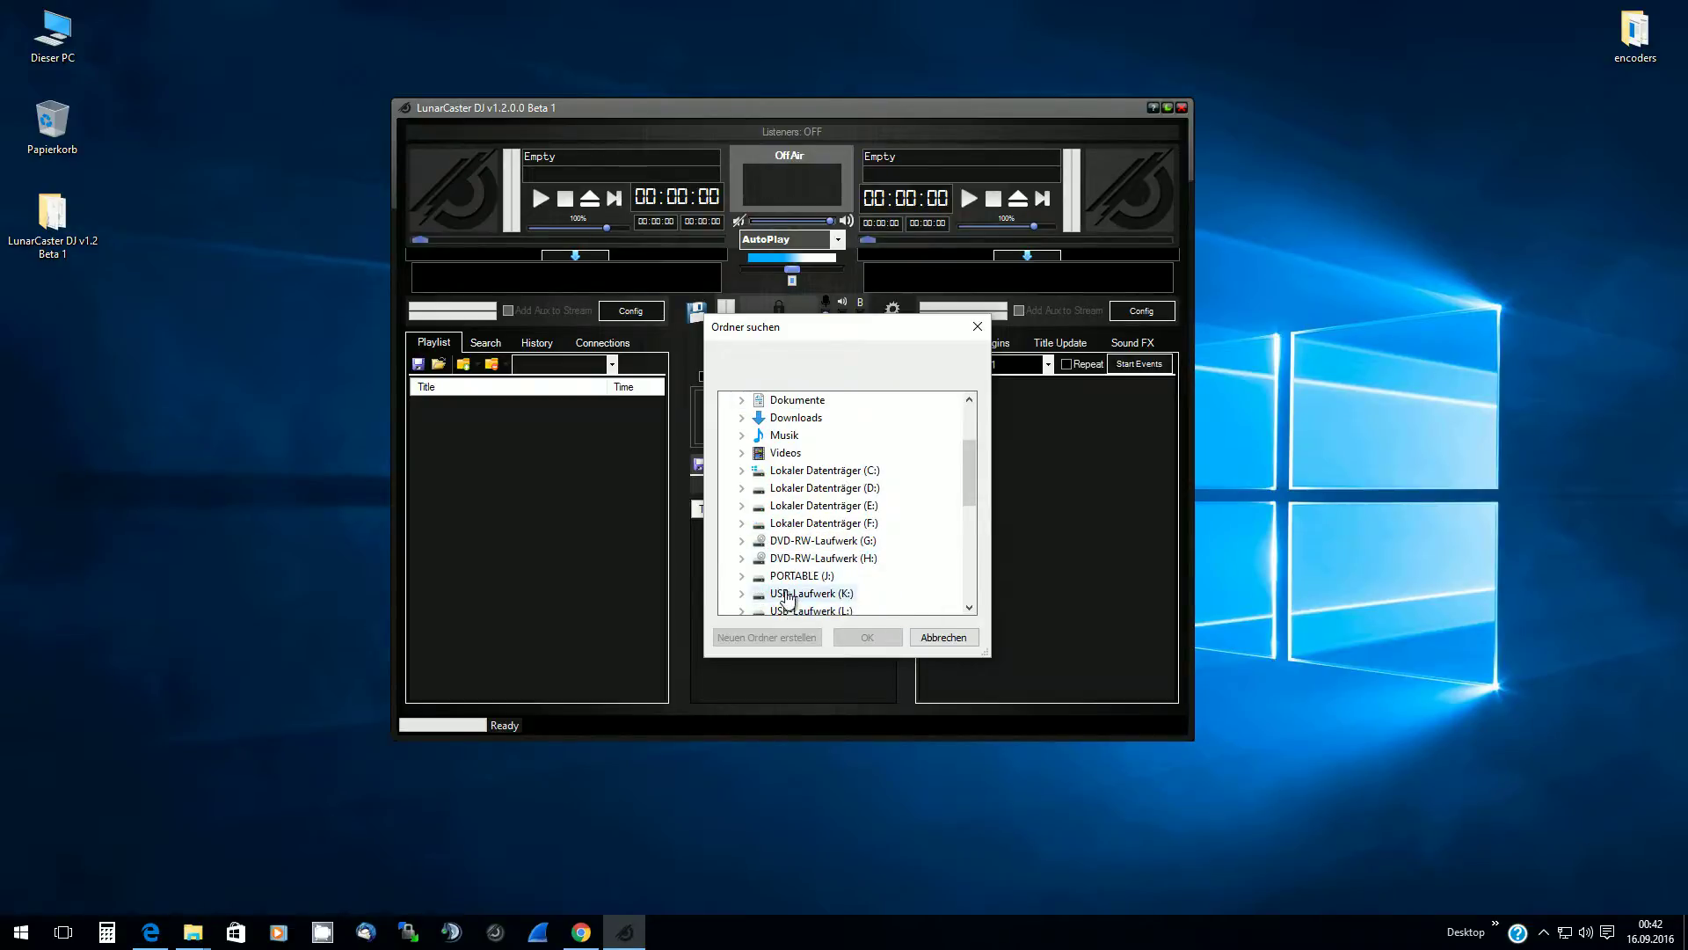
{"action": "scroll", "coordinate": [783, 585], "scroll_direction": "down", "scroll_amount": 2}
Add Final Music Folder 2 from PORTABLE (J:), 4622 songs, and set play mode to ManualPlay
{"action": "double_click", "coordinate": [791, 471]}
{"action": "double_click", "coordinate": [832, 523]}
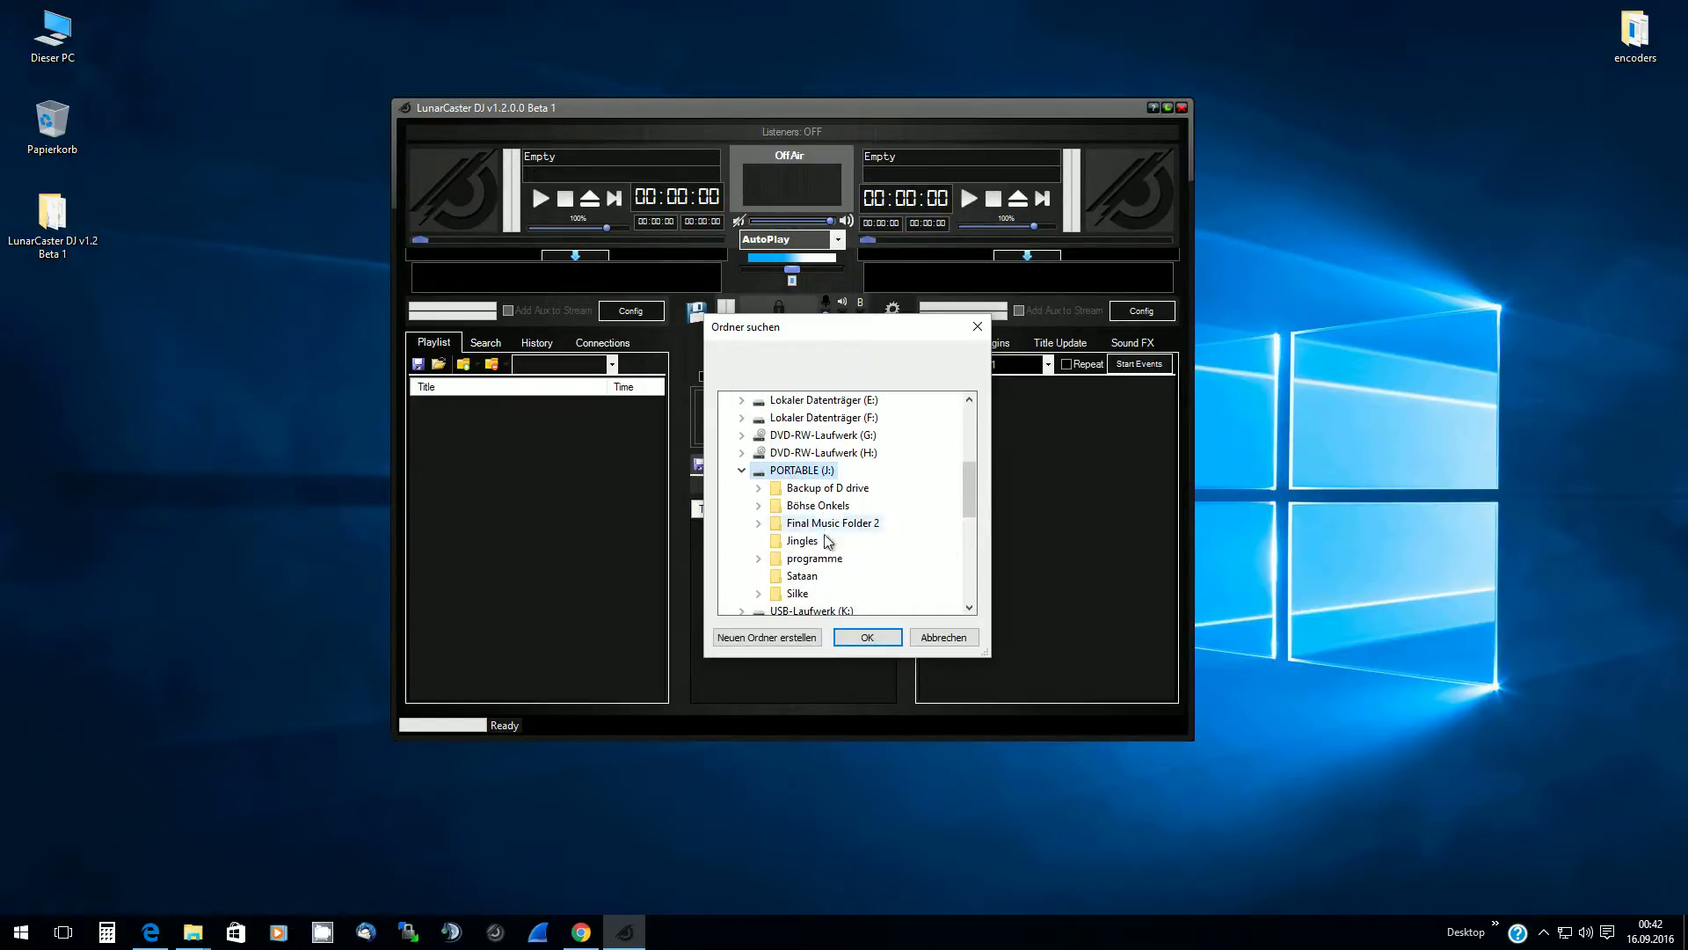
{"action": "left_click", "coordinate": [875, 639]}
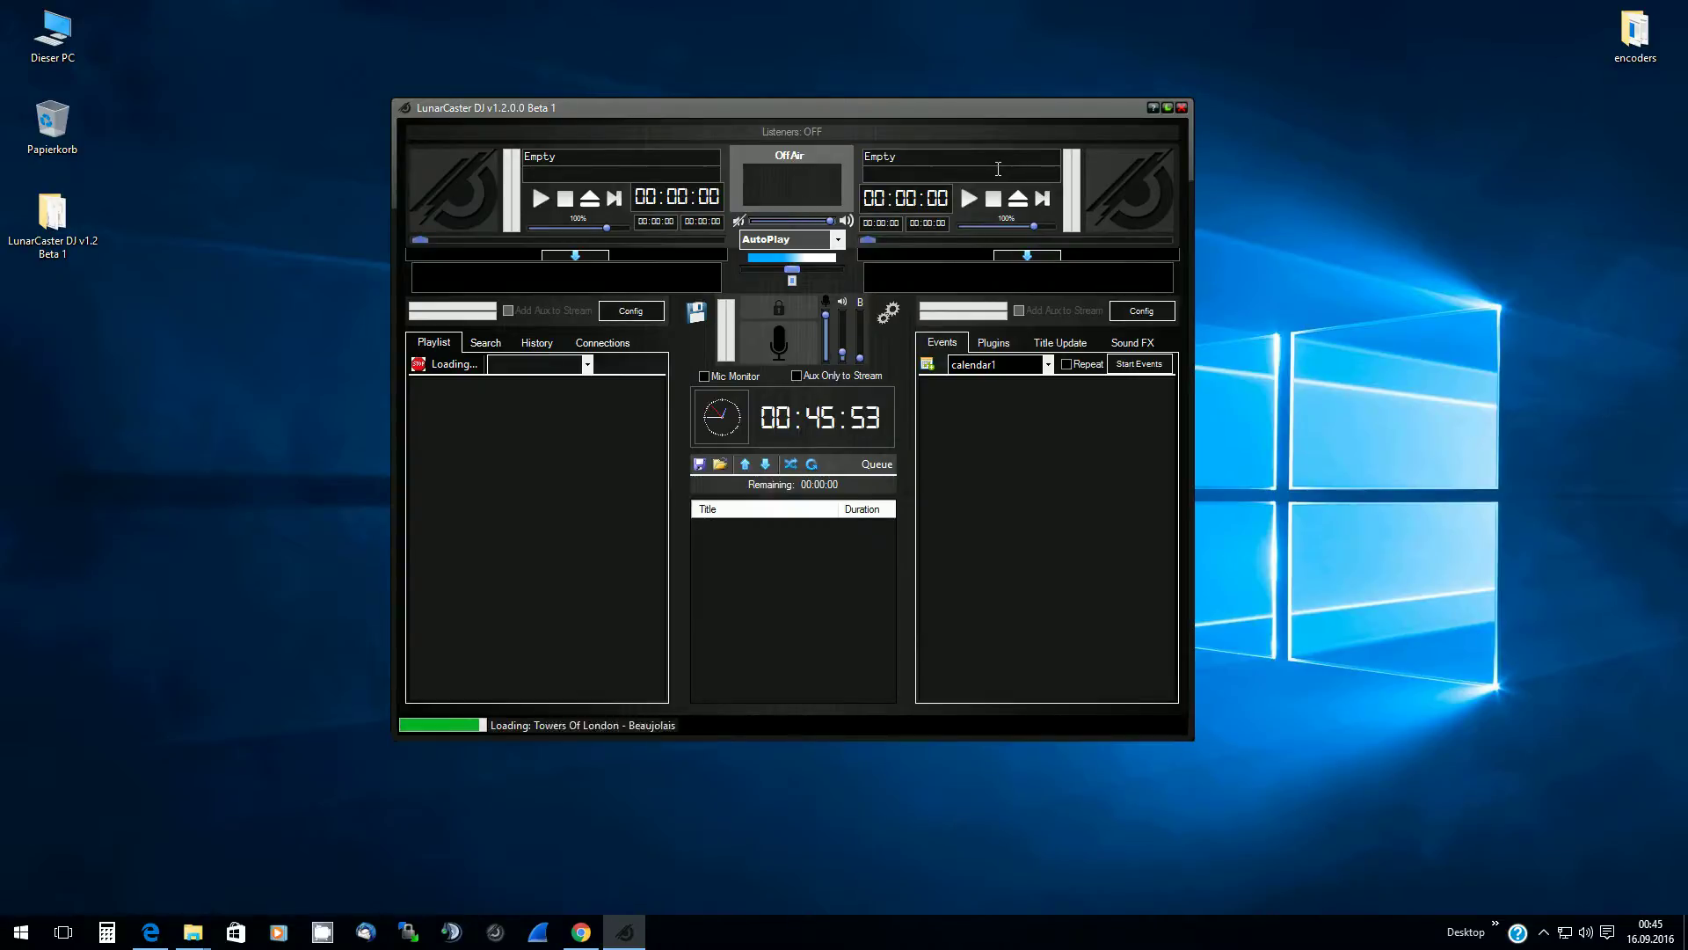
{"action": "left_click", "coordinate": [839, 240]}
{"action": "left_click", "coordinate": [818, 266]}
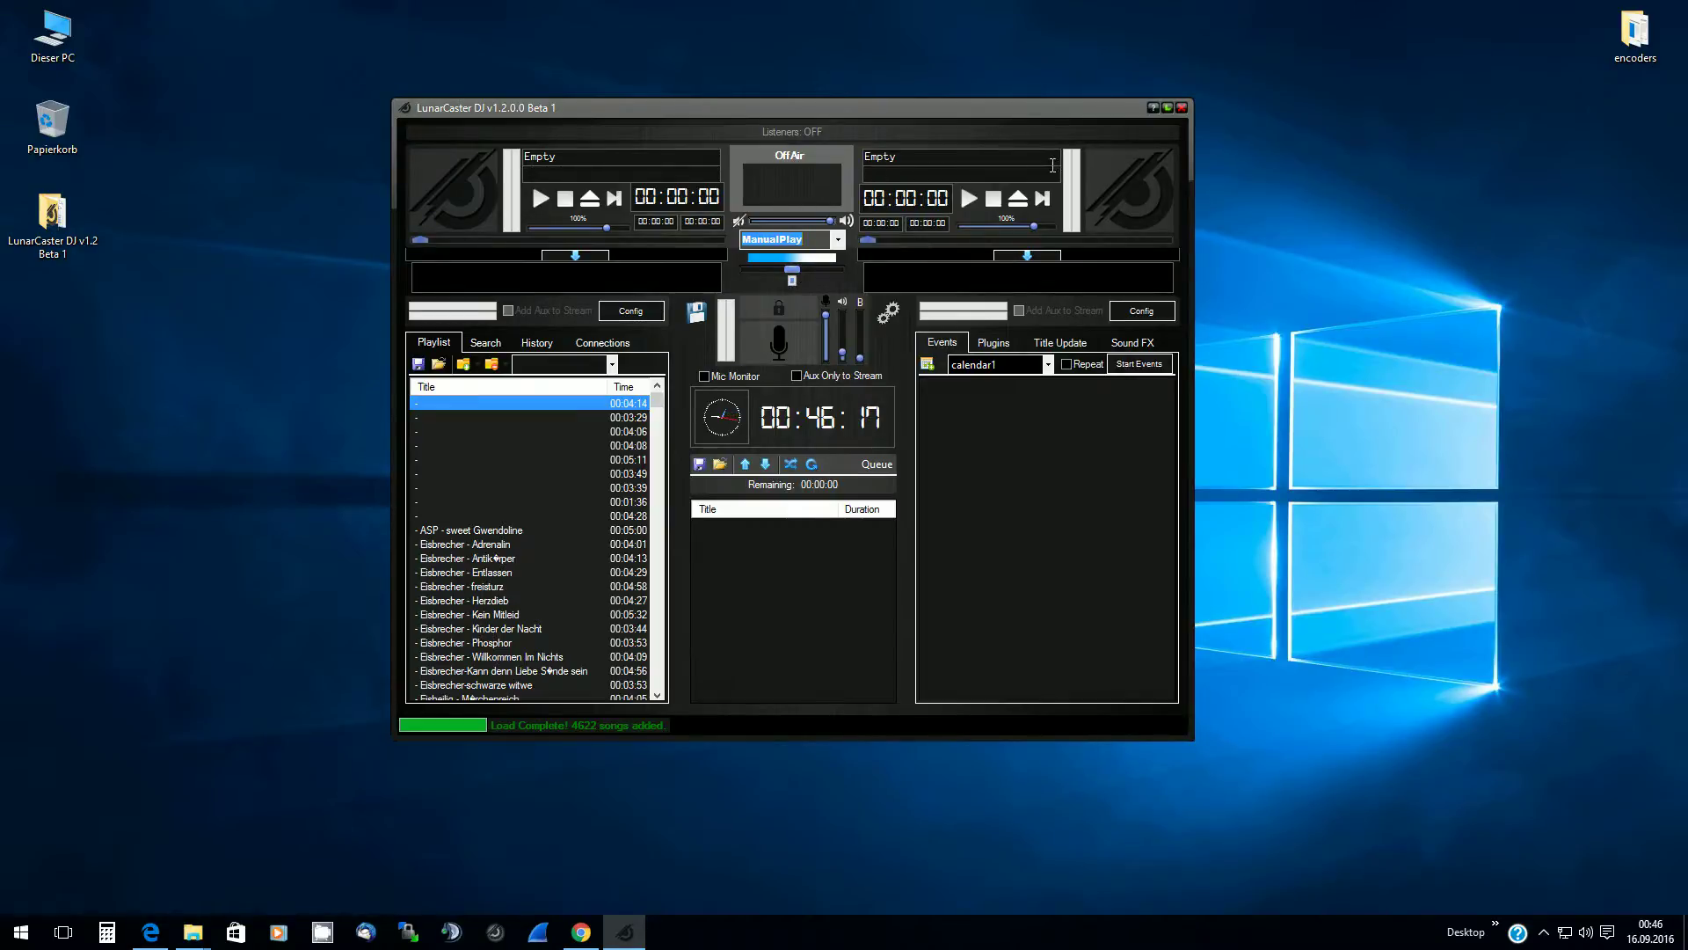
Change the play mode from ManualPlay to AutoPlay
{"action": "left_click", "coordinate": [839, 242]}
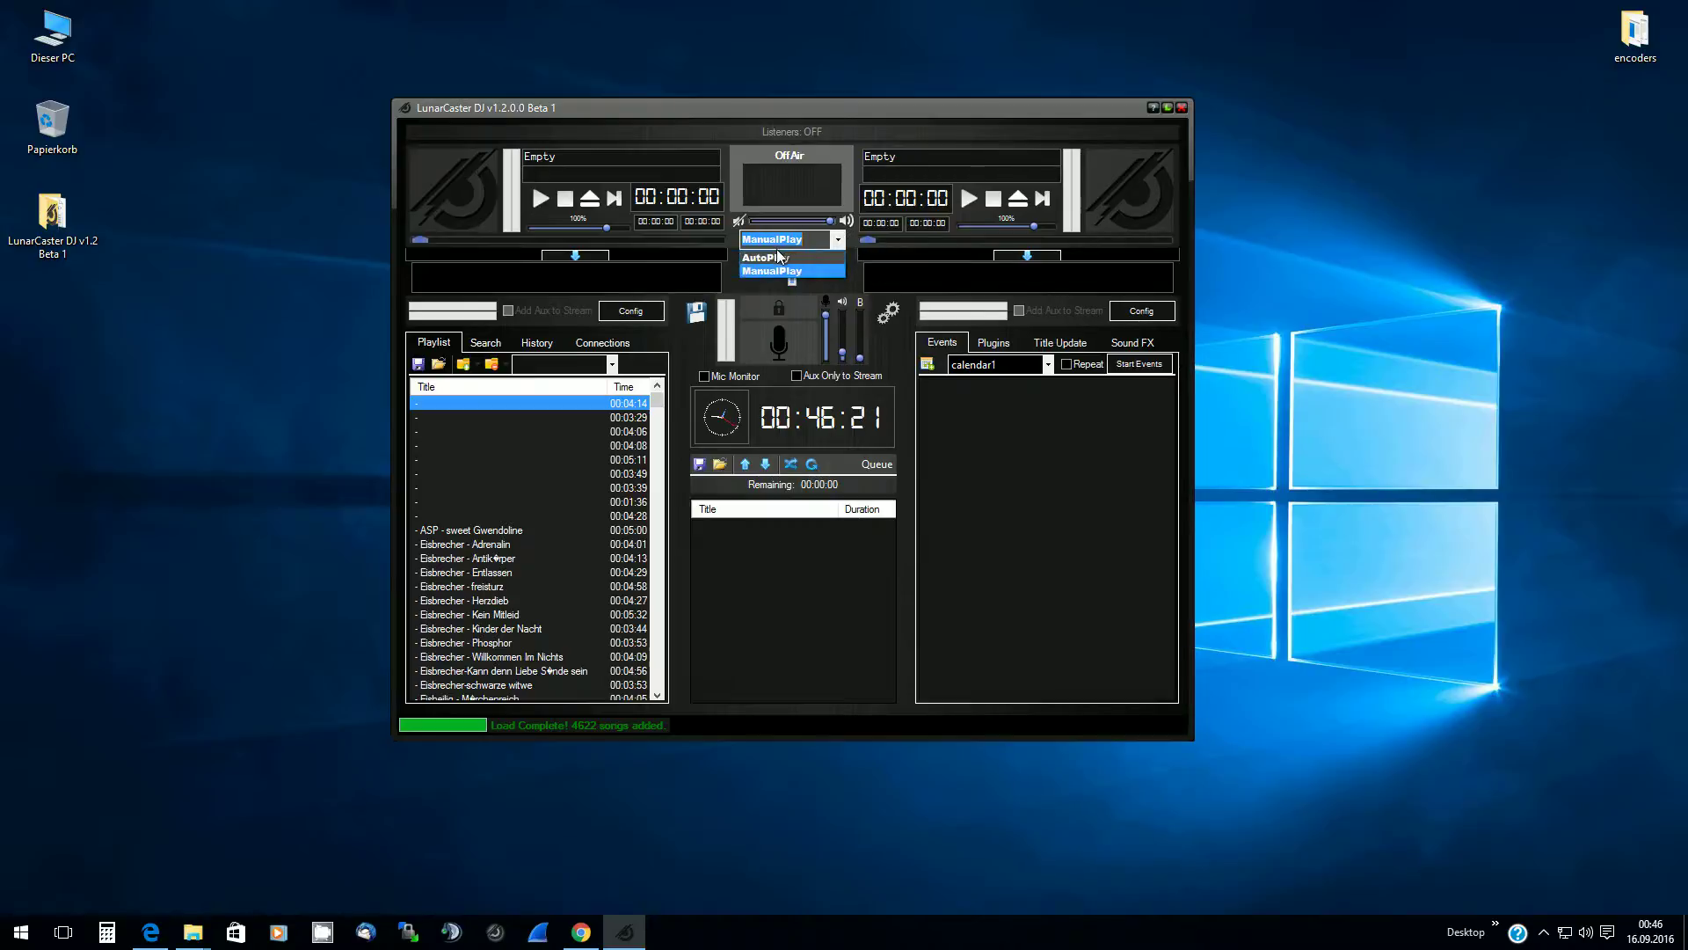
{"action": "left_click", "coordinate": [774, 264]}
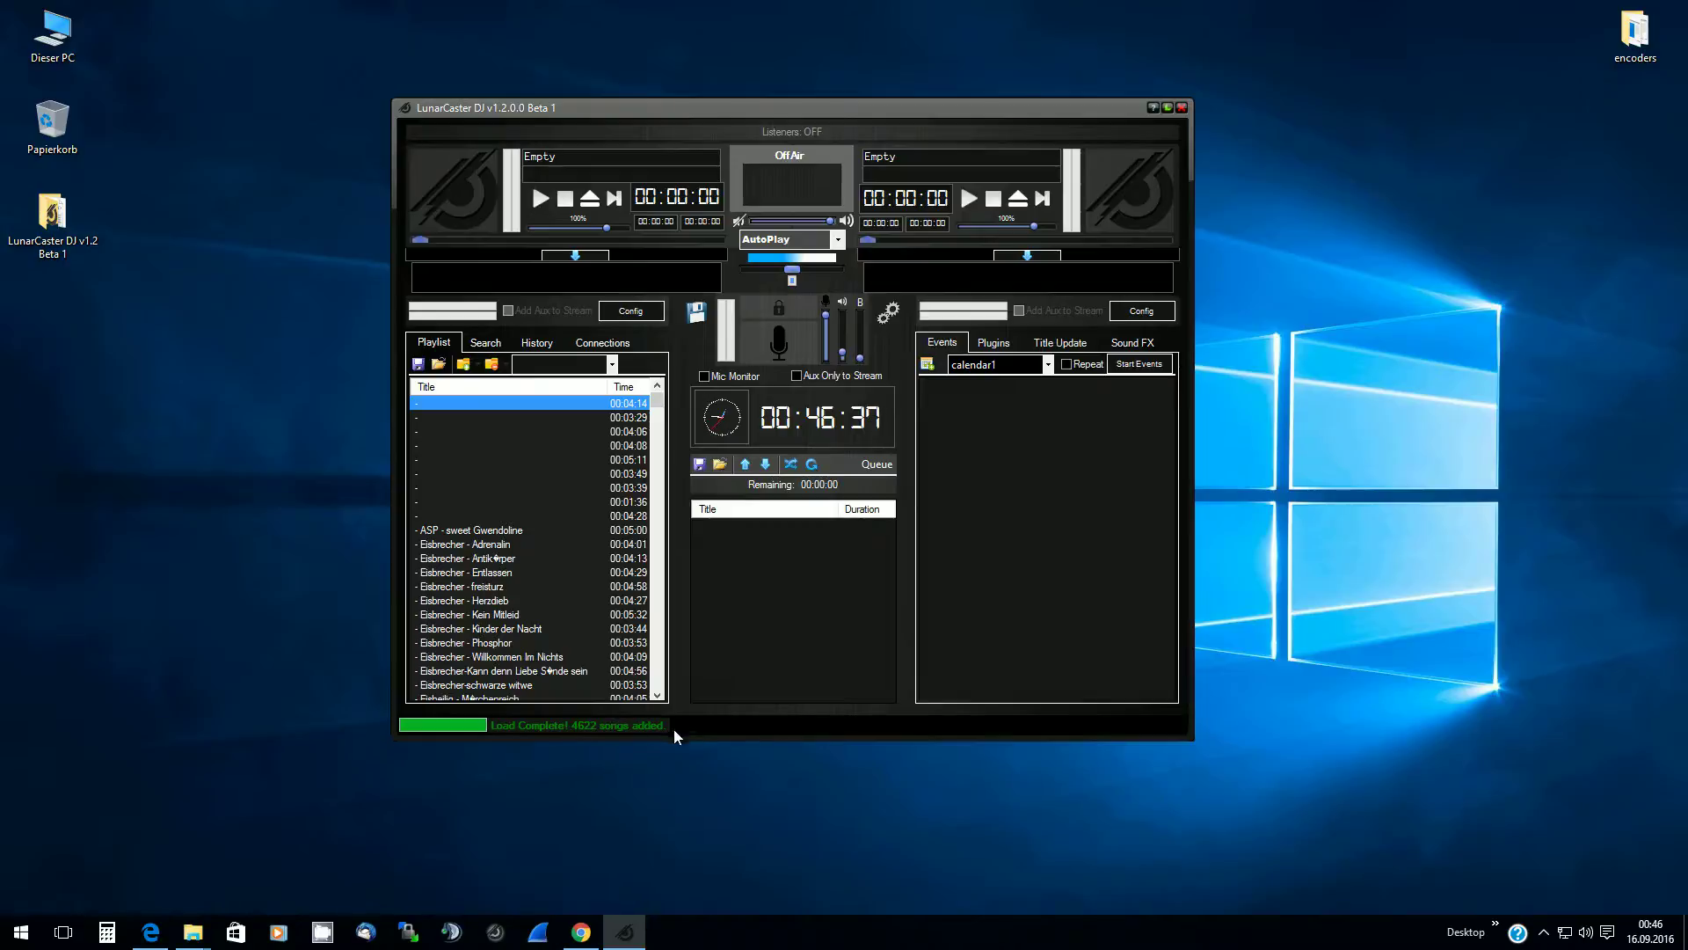
{"action": "left_click", "coordinate": [424, 432]}
{"action": "left_click", "coordinate": [422, 404]}
{"action": "left_click", "coordinate": [424, 518]}
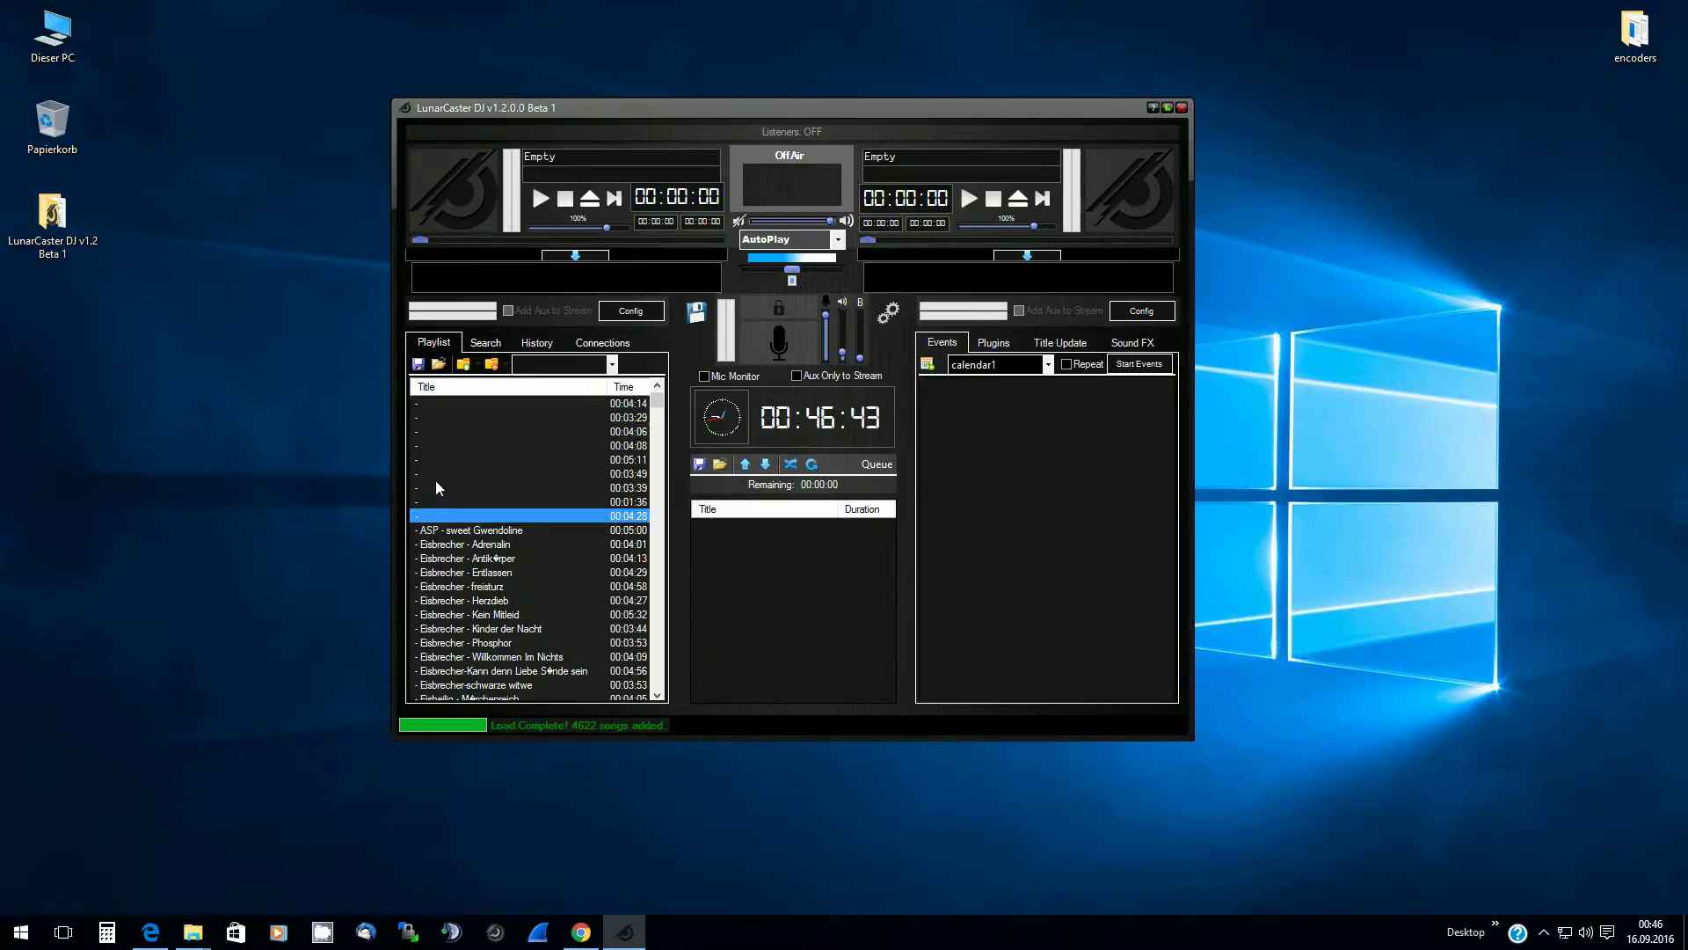
{"action": "left_click", "coordinate": [450, 413]}
{"action": "left_click", "coordinate": [456, 404]}
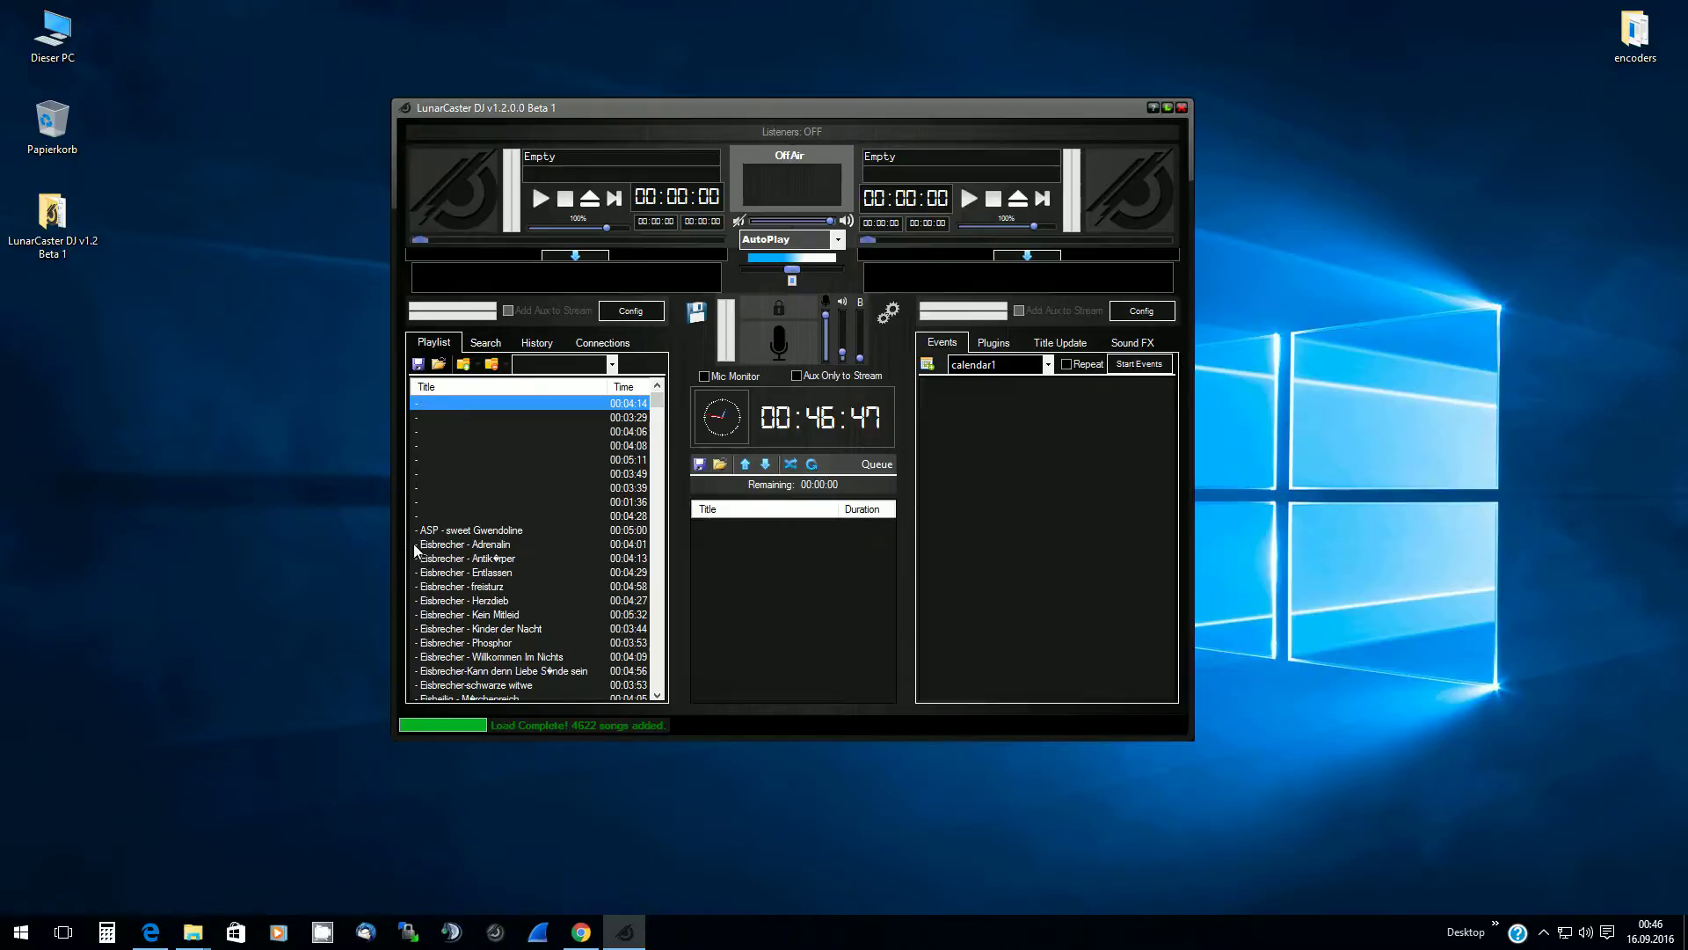
{"action": "left_click", "coordinate": [446, 503]}
{"action": "scroll", "coordinate": [440, 521], "scroll_direction": "down", "scroll_amount": 10}
{"action": "scroll", "coordinate": [438, 525], "scroll_direction": "down", "scroll_amount": 1}
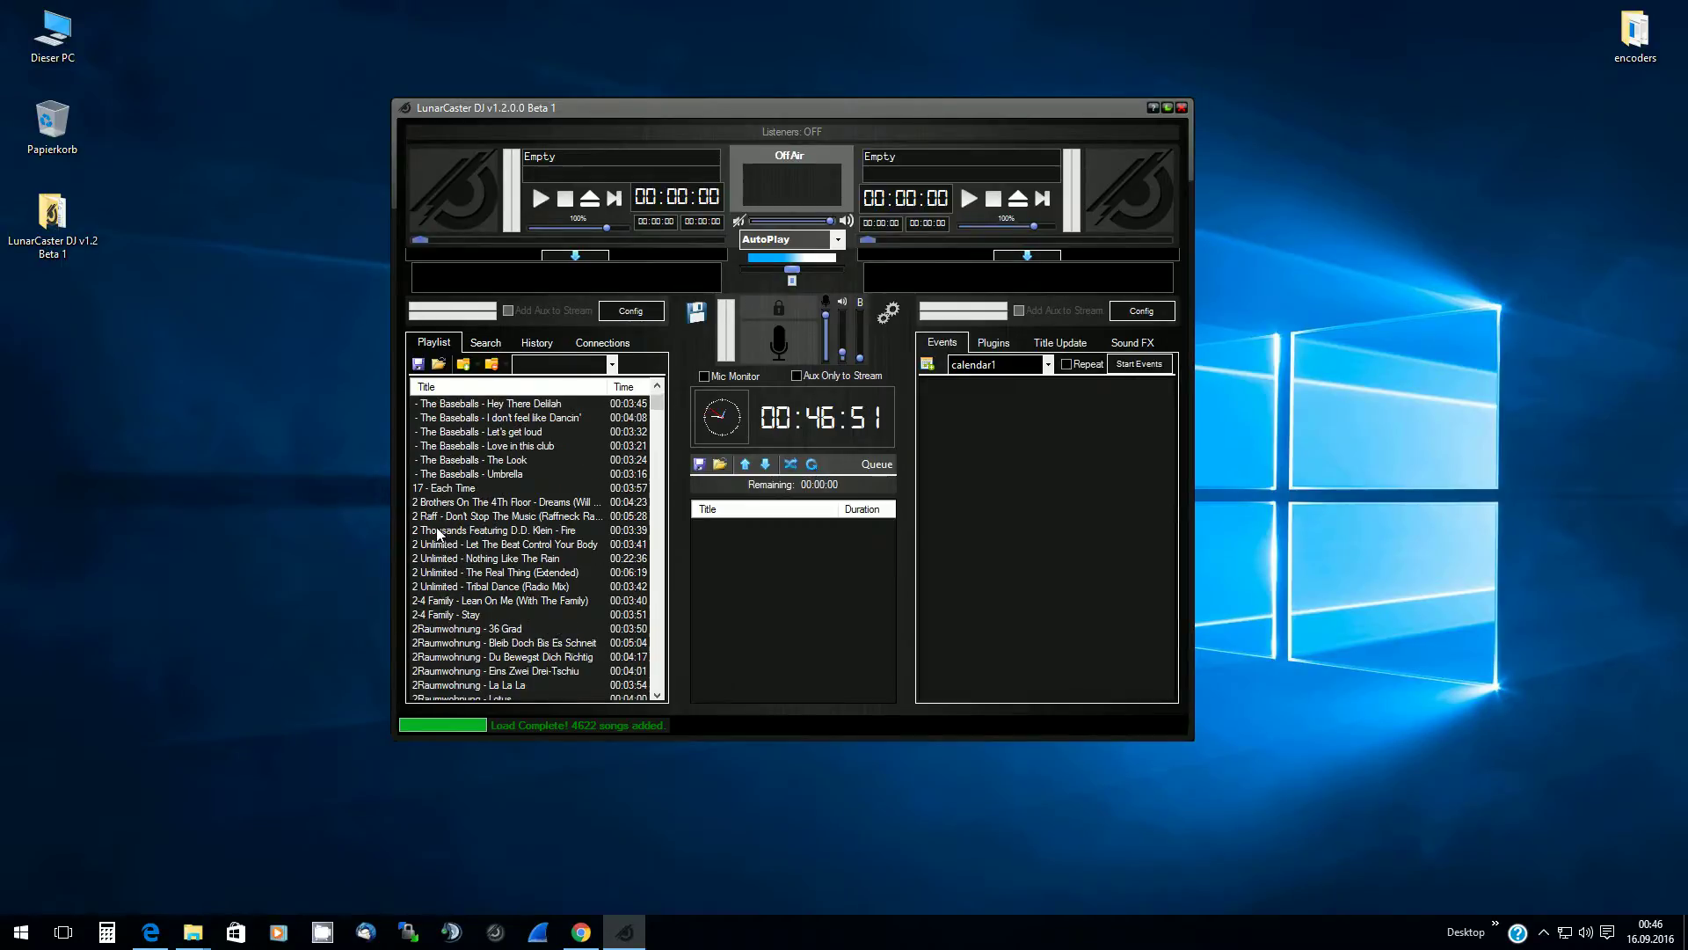
{"action": "left_click", "coordinate": [443, 475]}
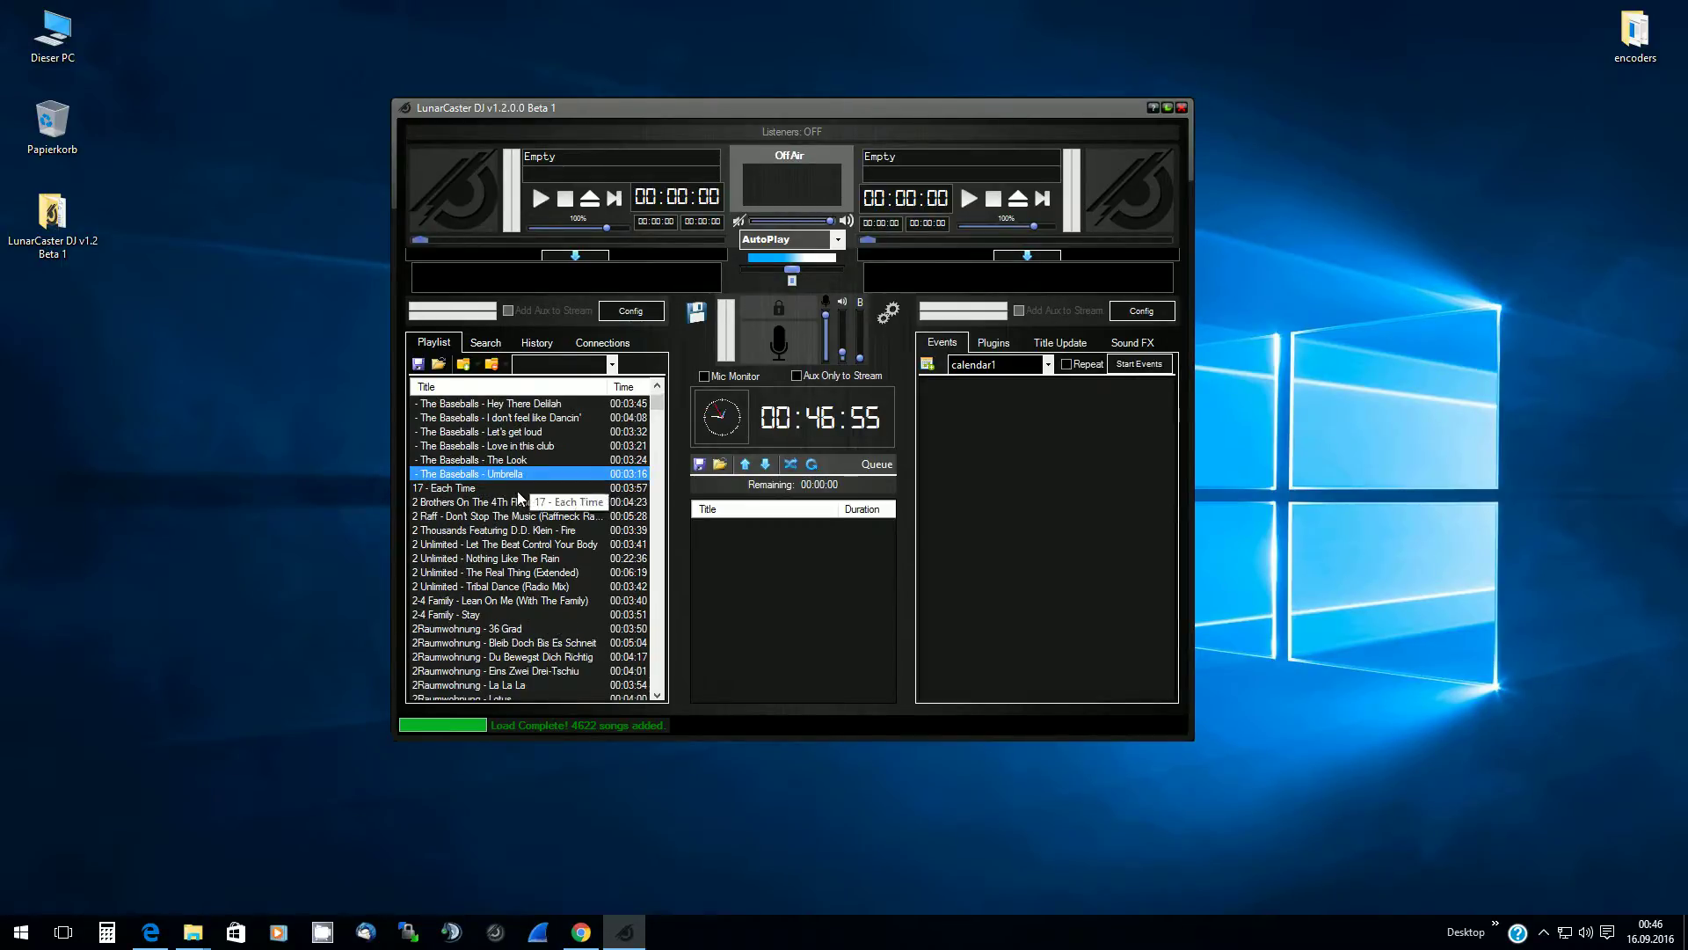
{"action": "scroll", "coordinate": [517, 493], "scroll_direction": "up", "scroll_amount": 4}
{"action": "left_click", "coordinate": [470, 519]}
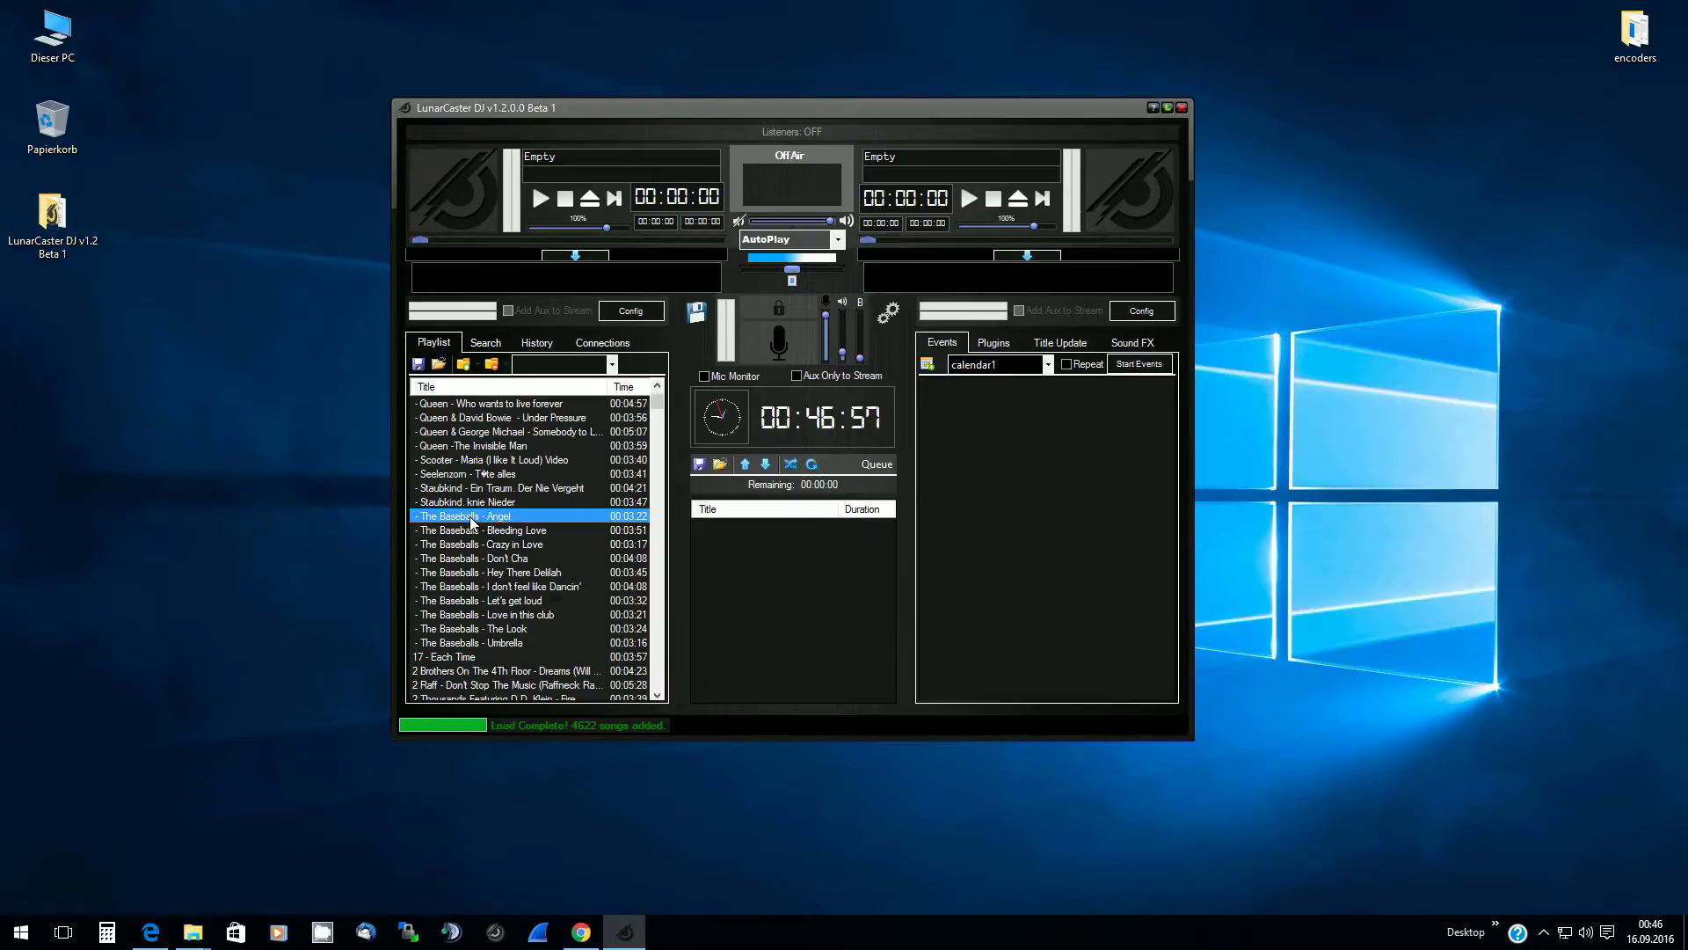
{"action": "right_click", "coordinate": [471, 517]}
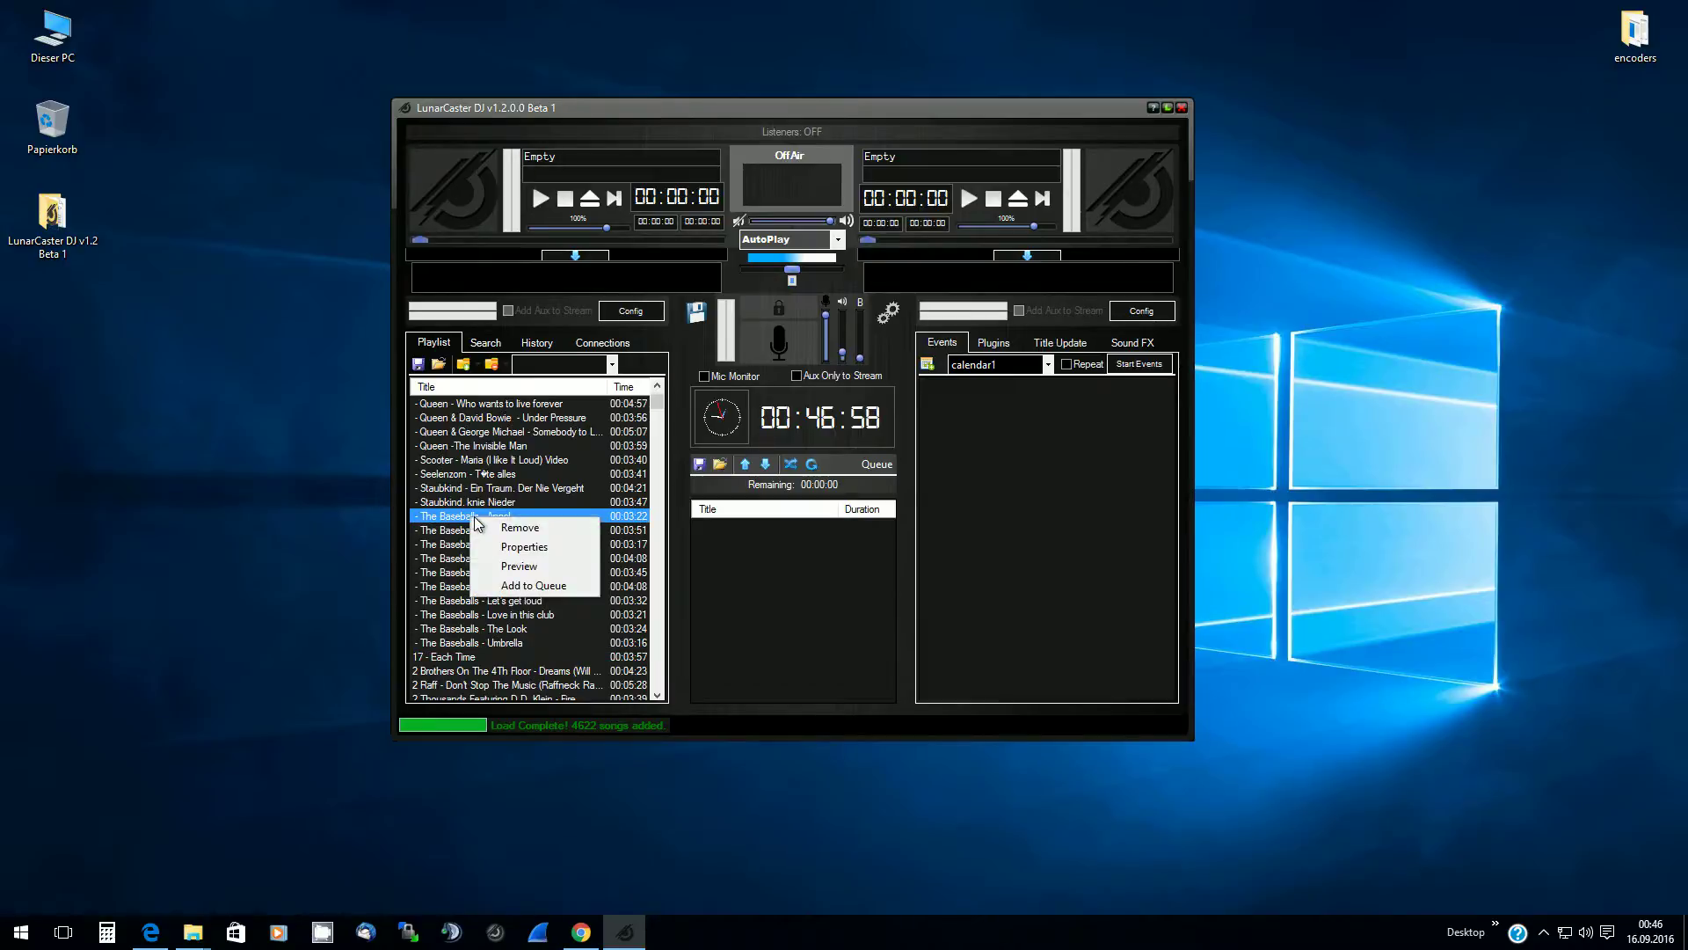
{"action": "left_click", "coordinate": [536, 547]}
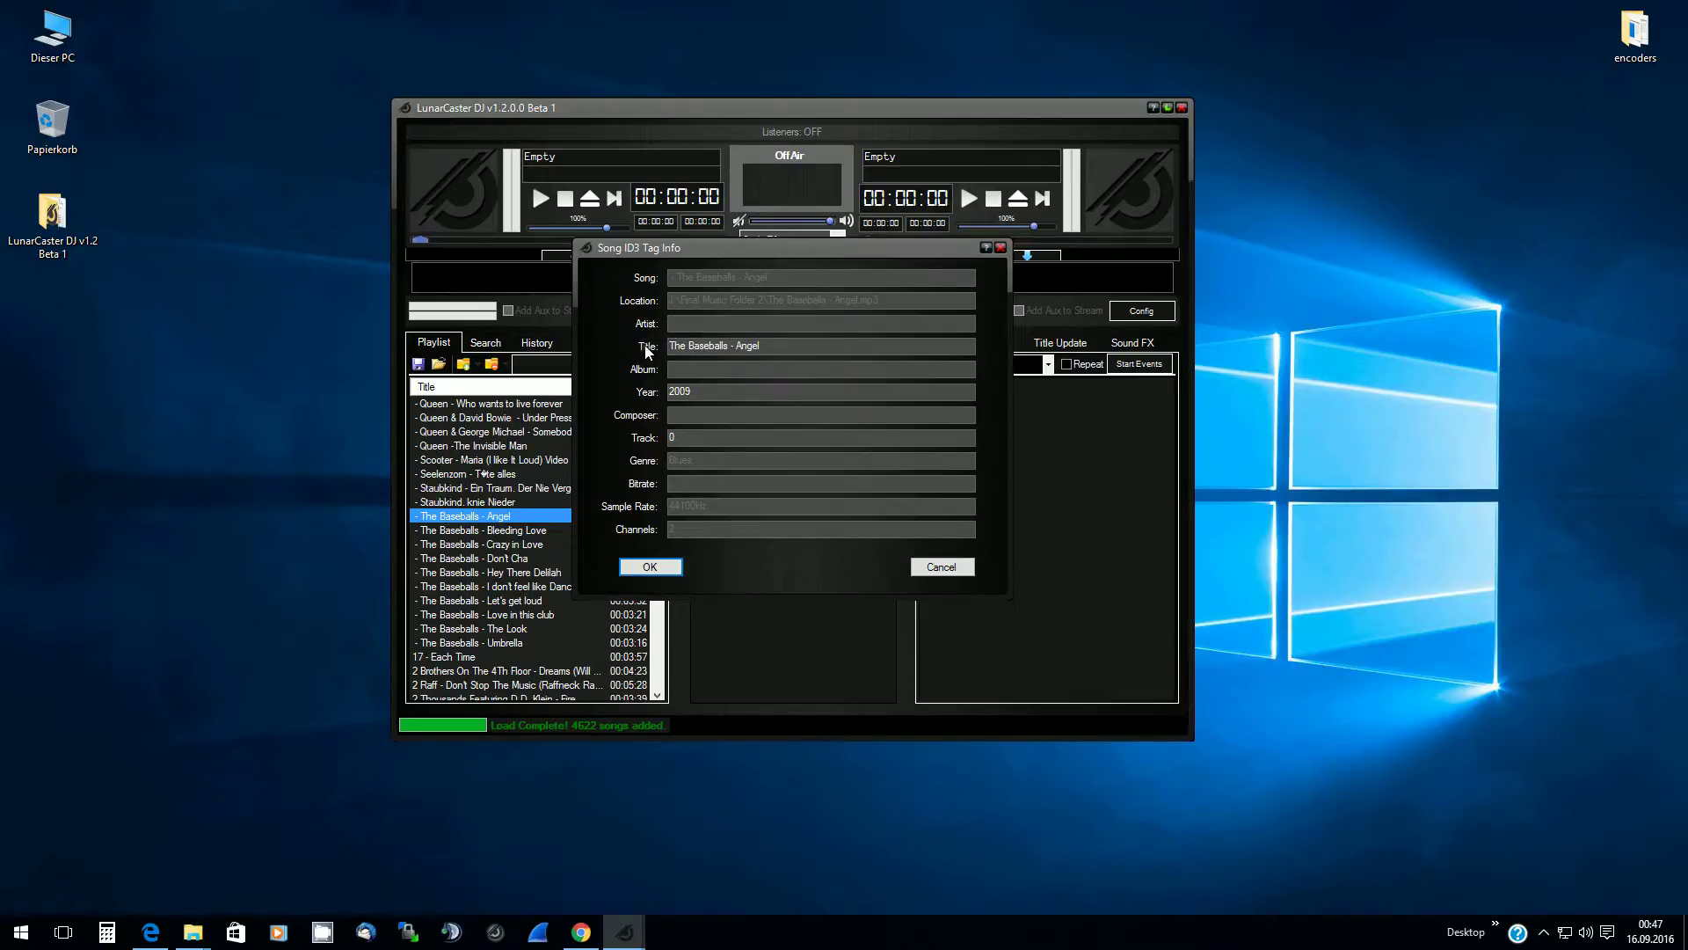
{"action": "left_click", "coordinate": [735, 347]}
{"action": "left_click", "coordinate": [734, 347]}
{"action": "left_click_drag", "start_coordinate": [730, 349], "coordinate": [676, 350]}
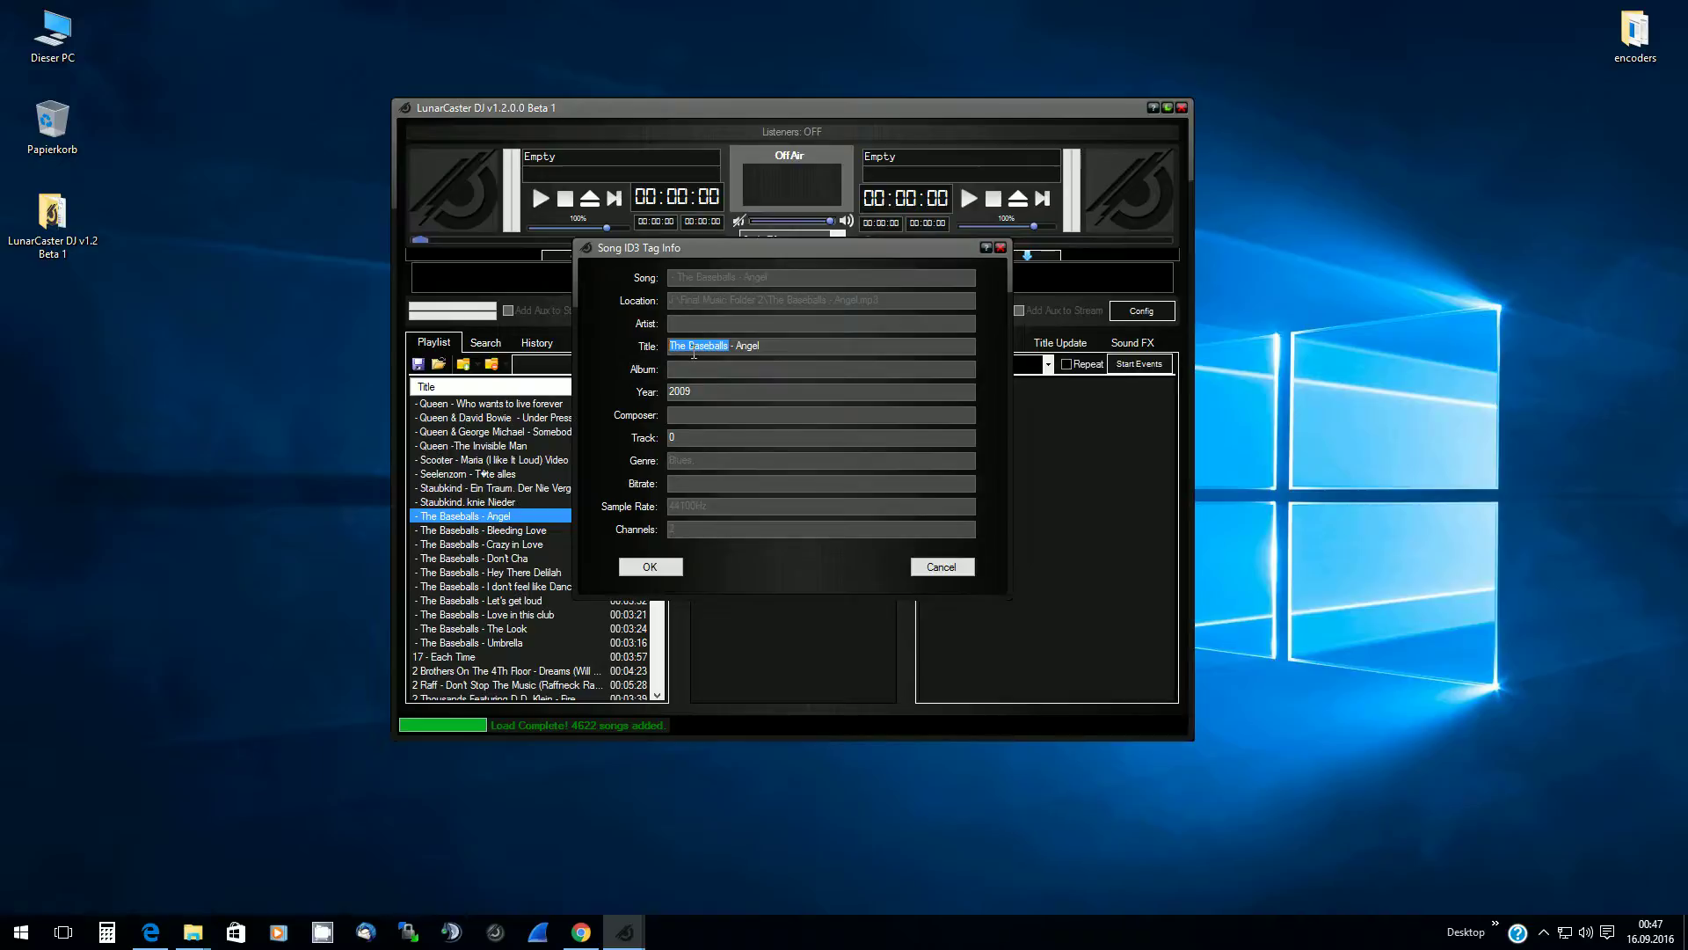
{"action": "left_click", "coordinate": [686, 325]}
{"action": "left_click", "coordinate": [940, 566]}
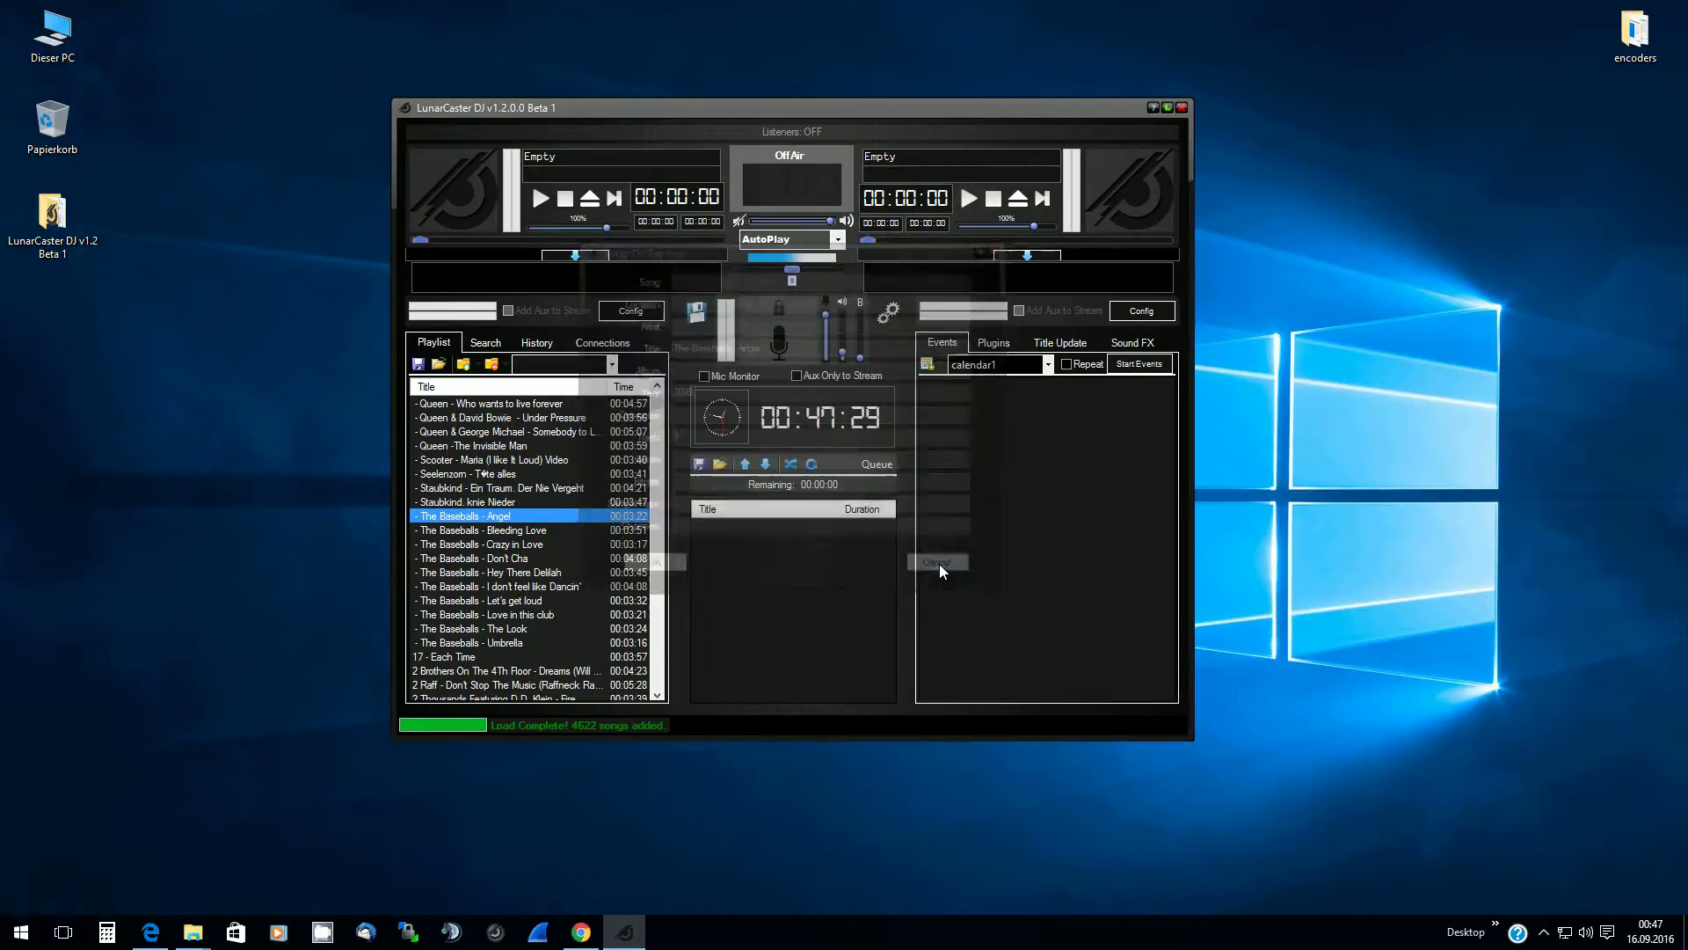
{"action": "left_click", "coordinate": [613, 545]}
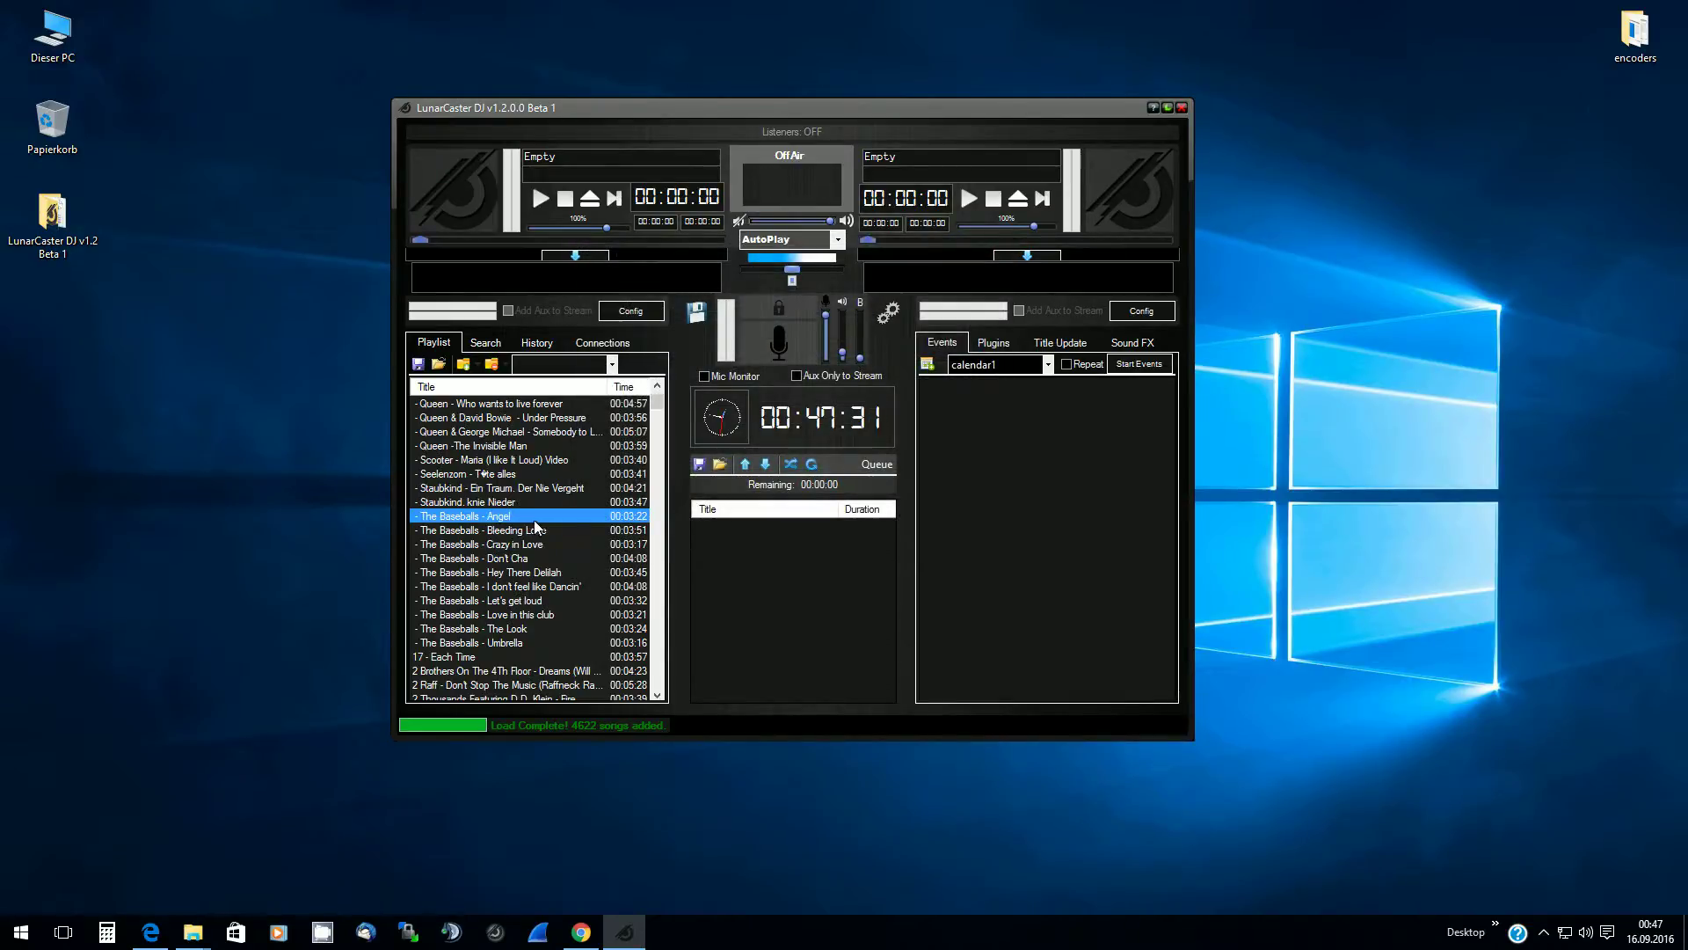
{"action": "scroll", "coordinate": [479, 521], "scroll_direction": "up", "scroll_amount": 10}
{"action": "scroll", "coordinate": [479, 521], "scroll_direction": "up", "scroll_amount": 1}
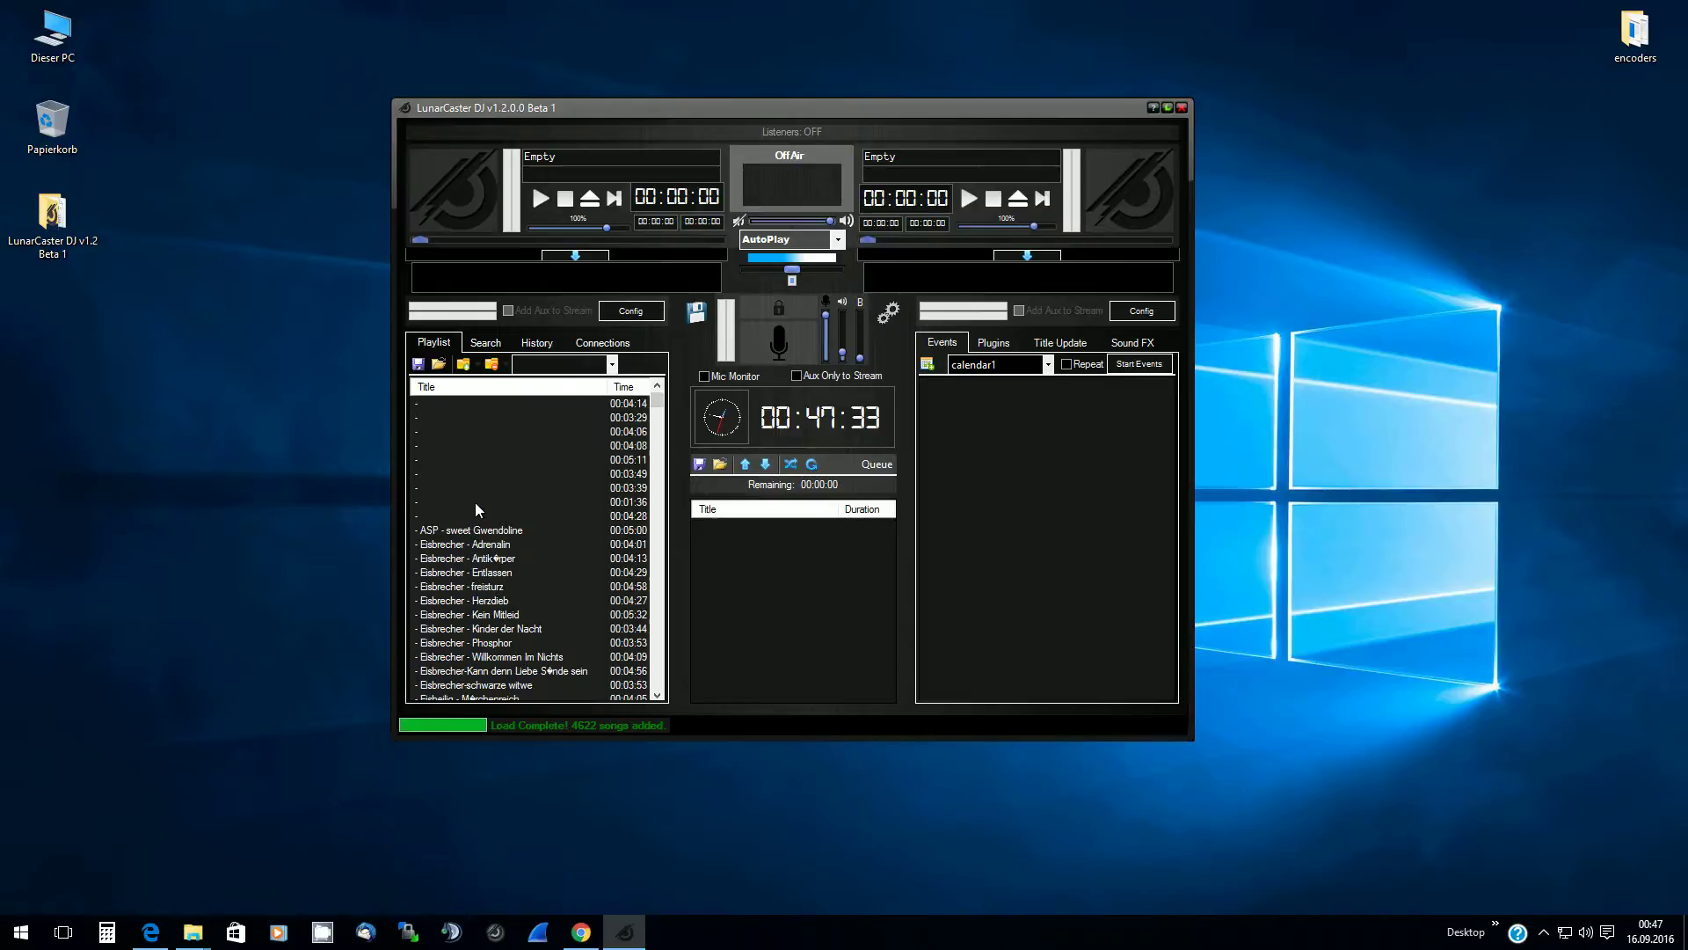
{"action": "left_click", "coordinate": [434, 403]}
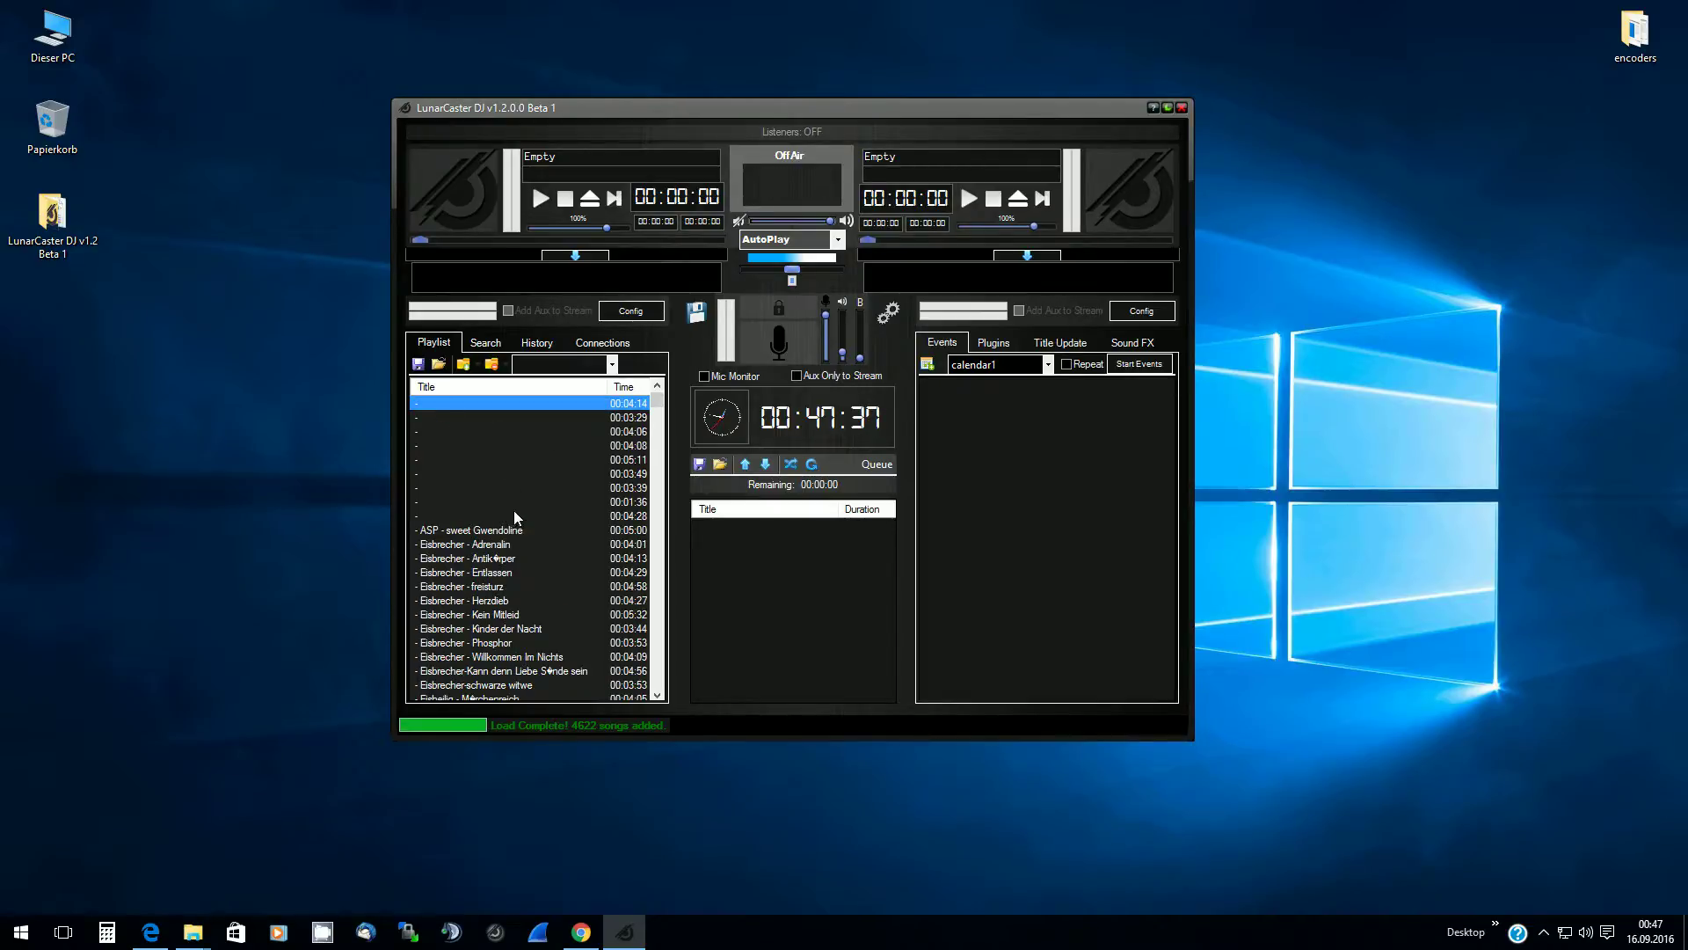
{"action": "scroll", "coordinate": [535, 500], "scroll_direction": "down", "scroll_amount": 15}
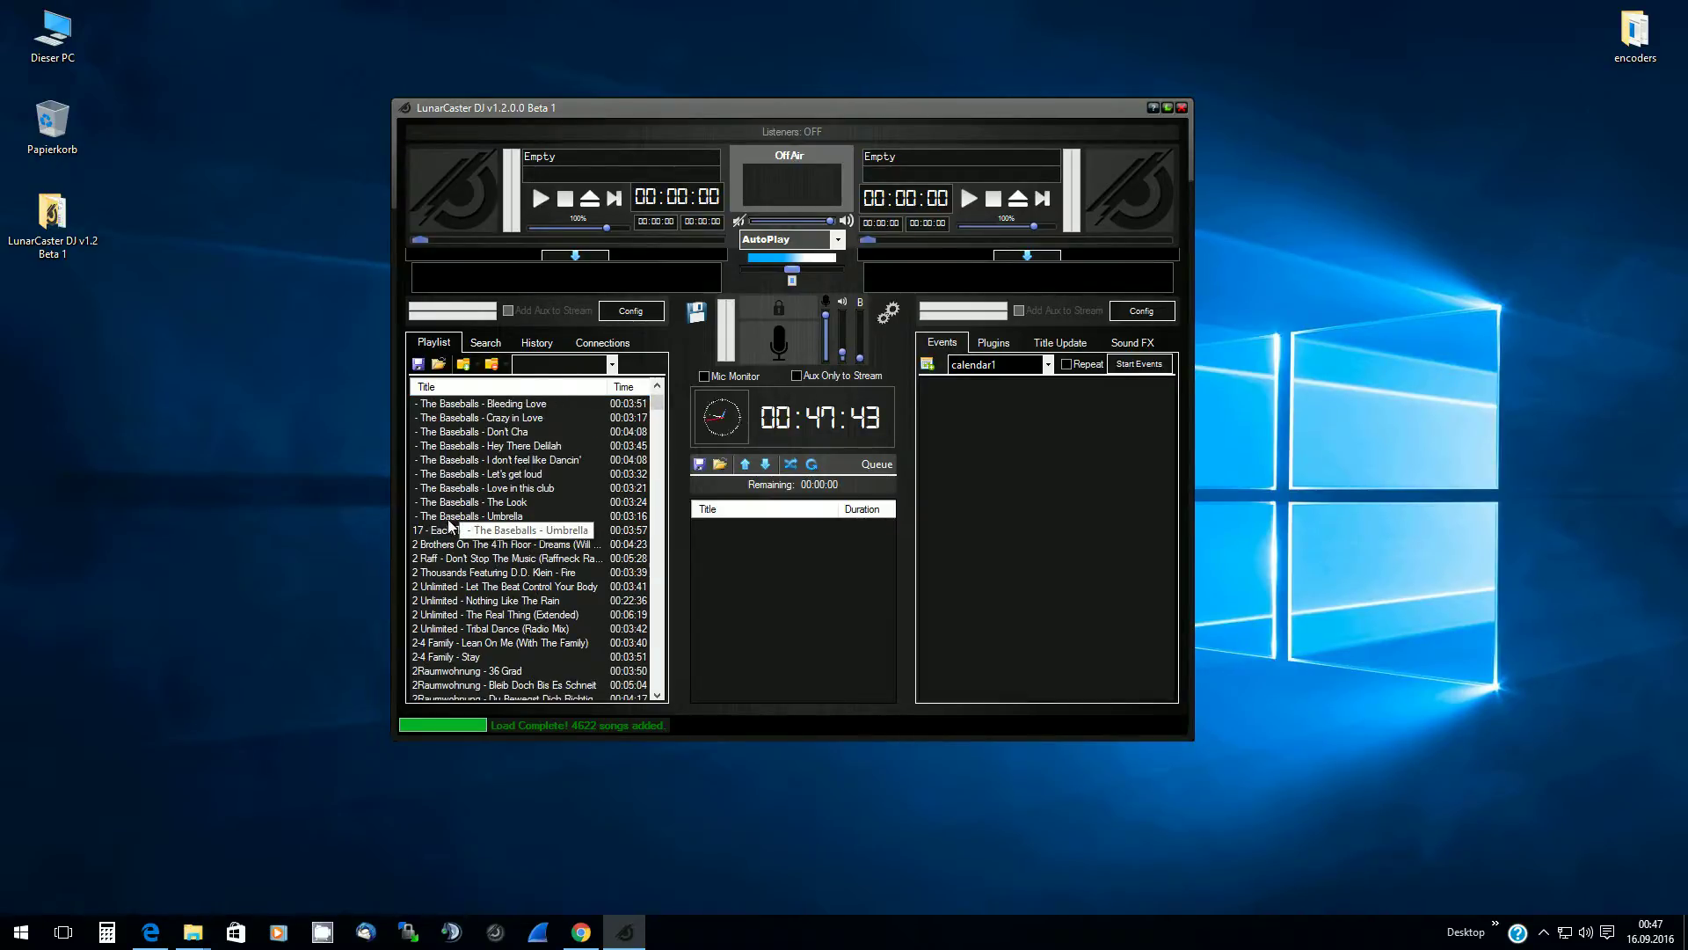
{"action": "left_click", "coordinate": [449, 519], "text": "shift"}
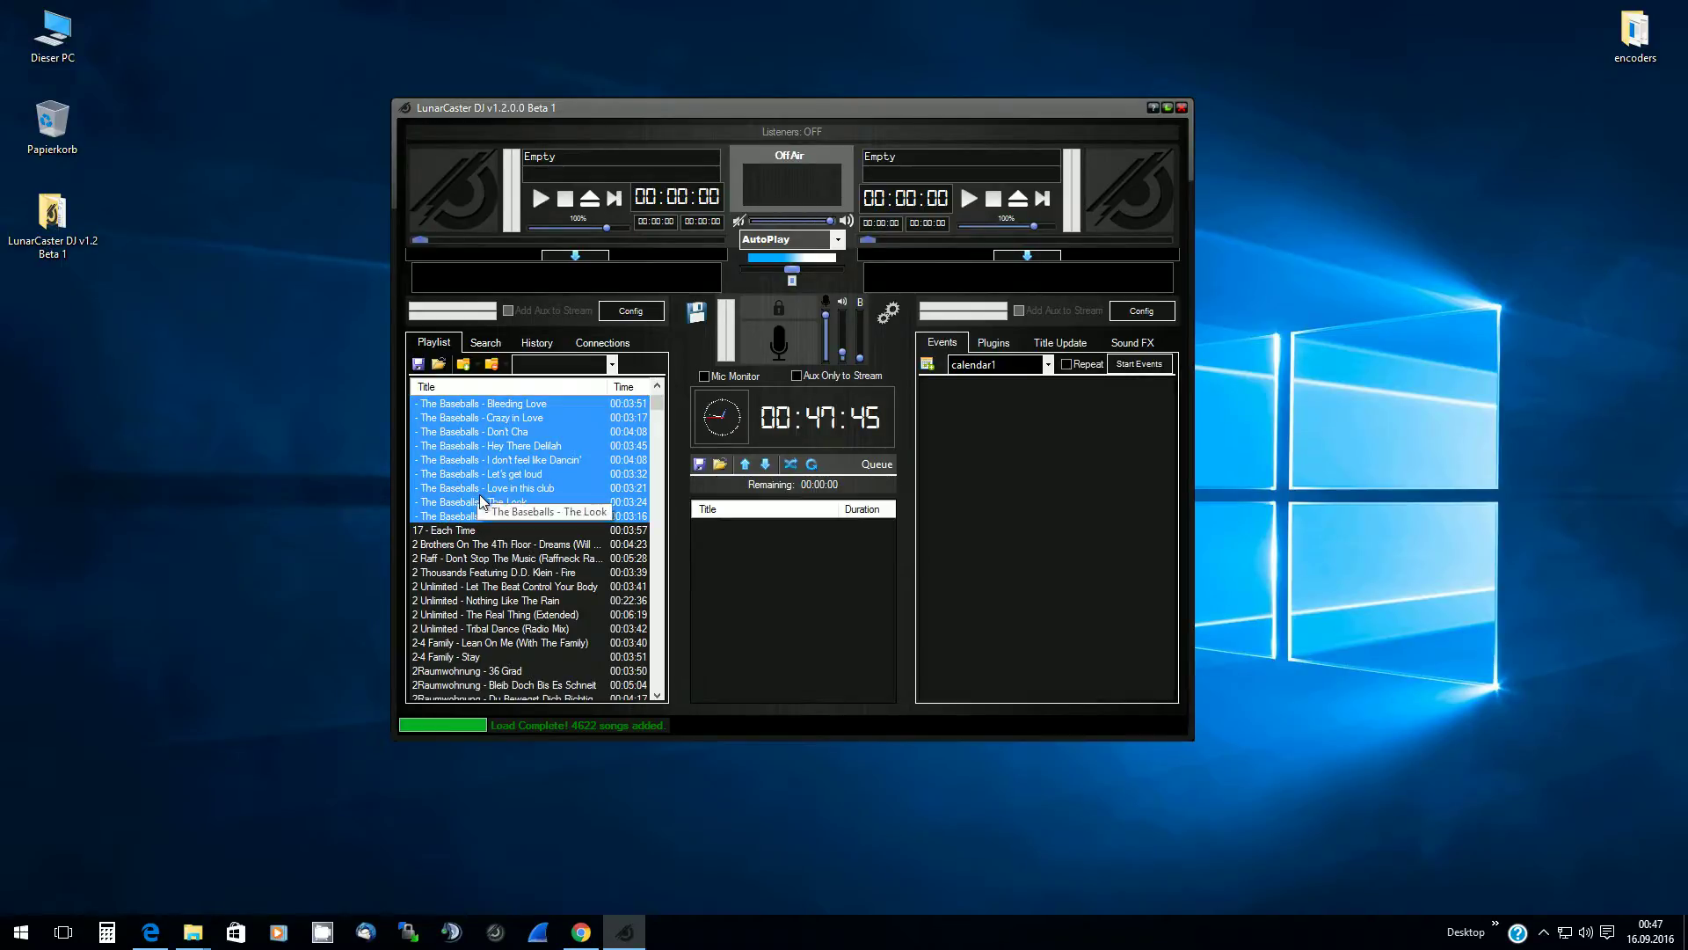
{"action": "scroll", "coordinate": [468, 489], "scroll_direction": "up", "scroll_amount": 13}
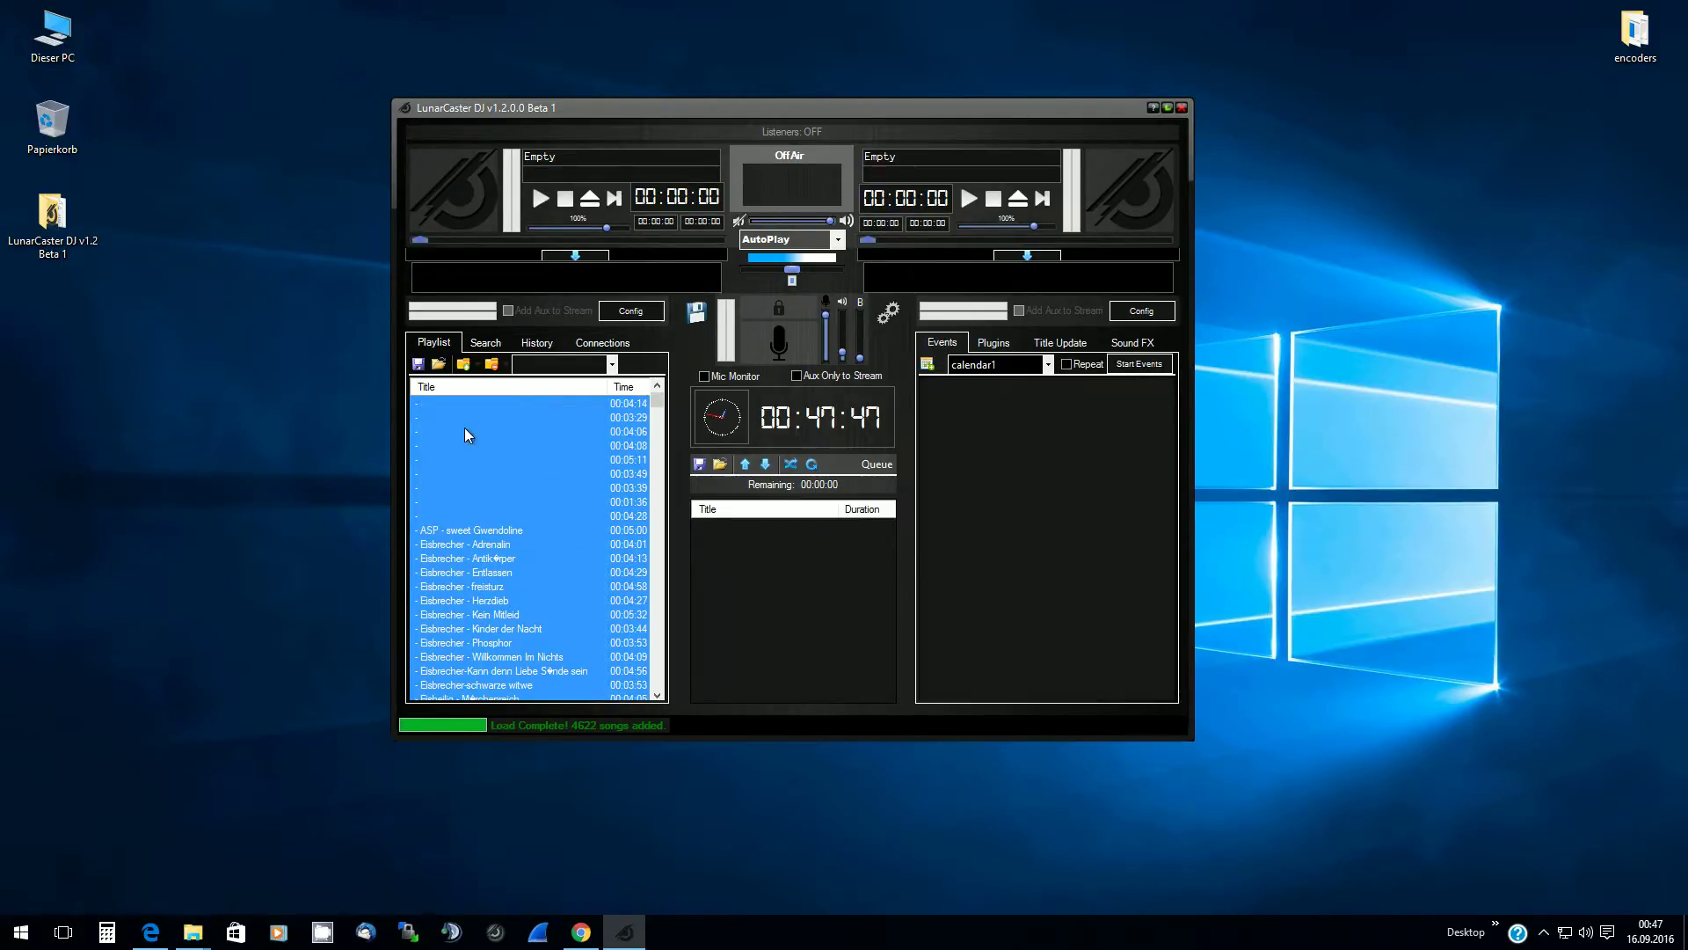
{"action": "scroll", "coordinate": [422, 412], "scroll_direction": "up", "scroll_amount": 1}
{"action": "left_click", "coordinate": [422, 406]}
{"action": "scroll", "coordinate": [466, 476], "scroll_direction": "down", "scroll_amount": 12}
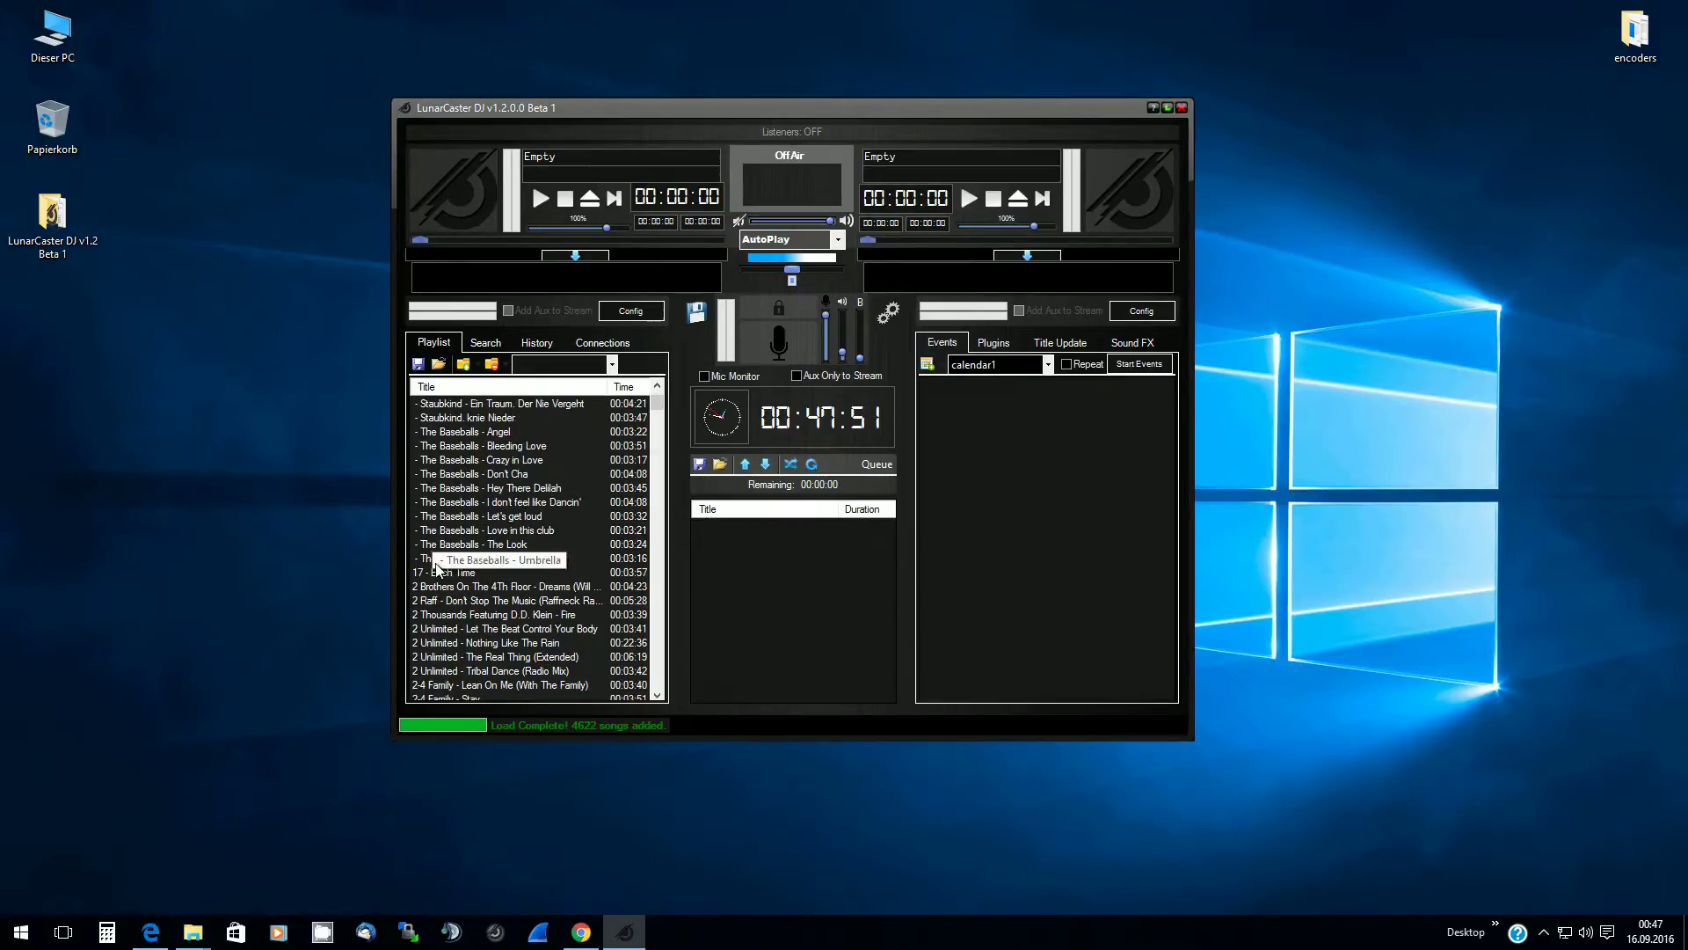
{"action": "left_click", "coordinate": [450, 559], "text": "shift"}
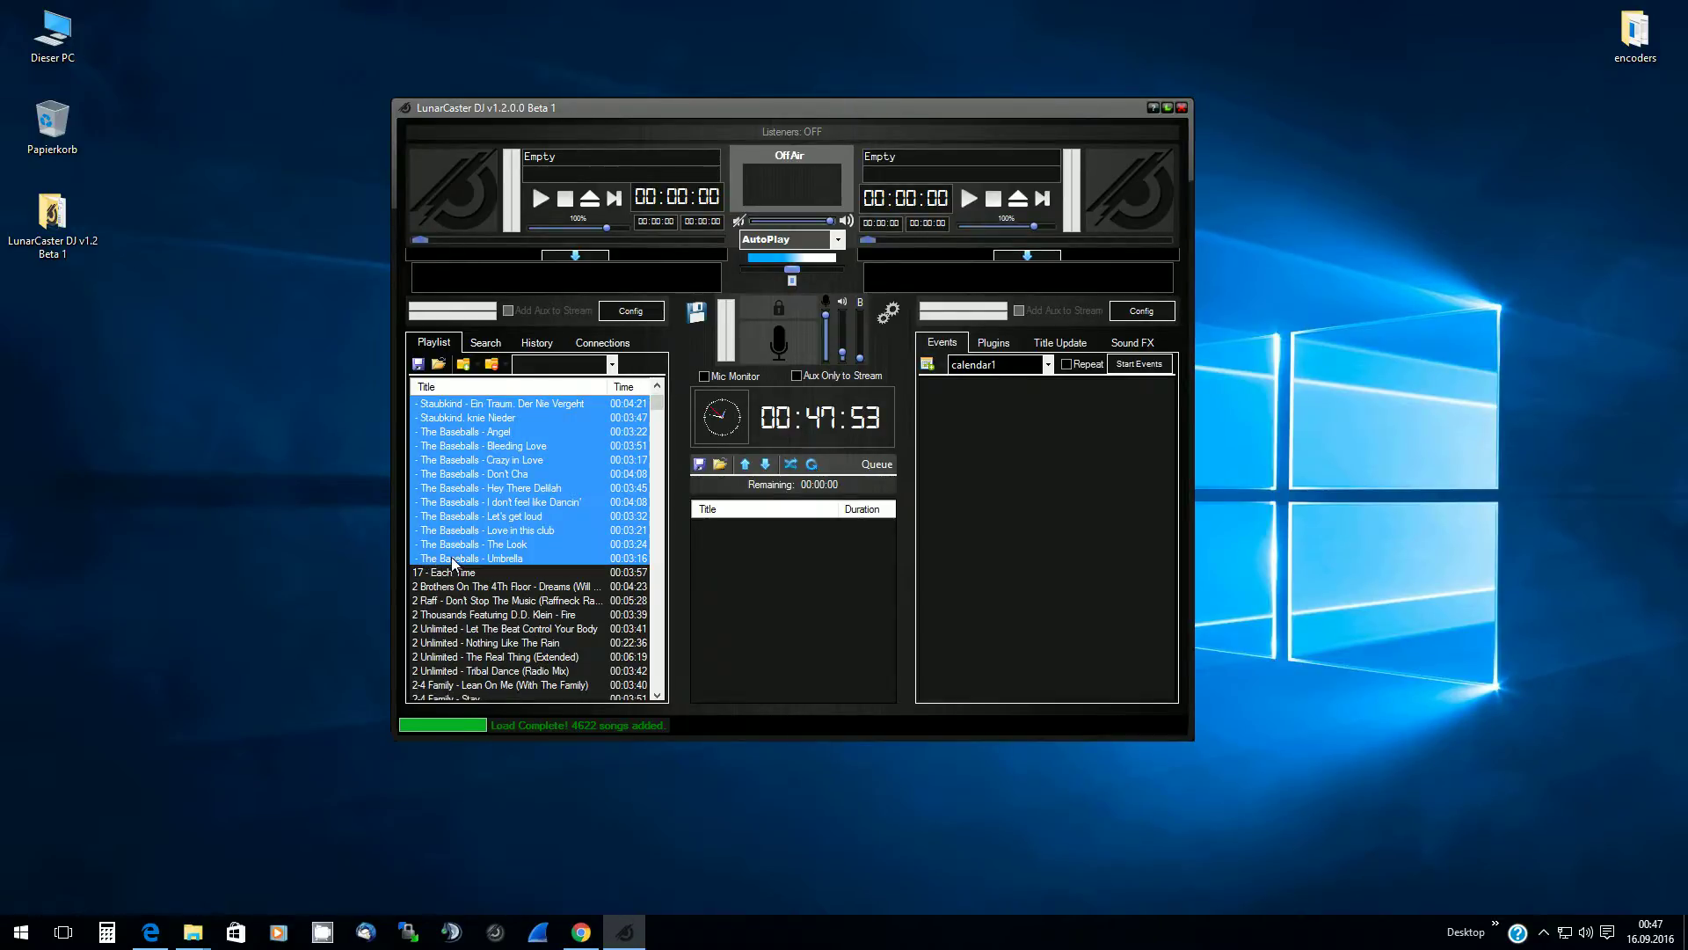
{"action": "right_click", "coordinate": [516, 529]}
{"action": "left_click", "coordinate": [565, 539]}
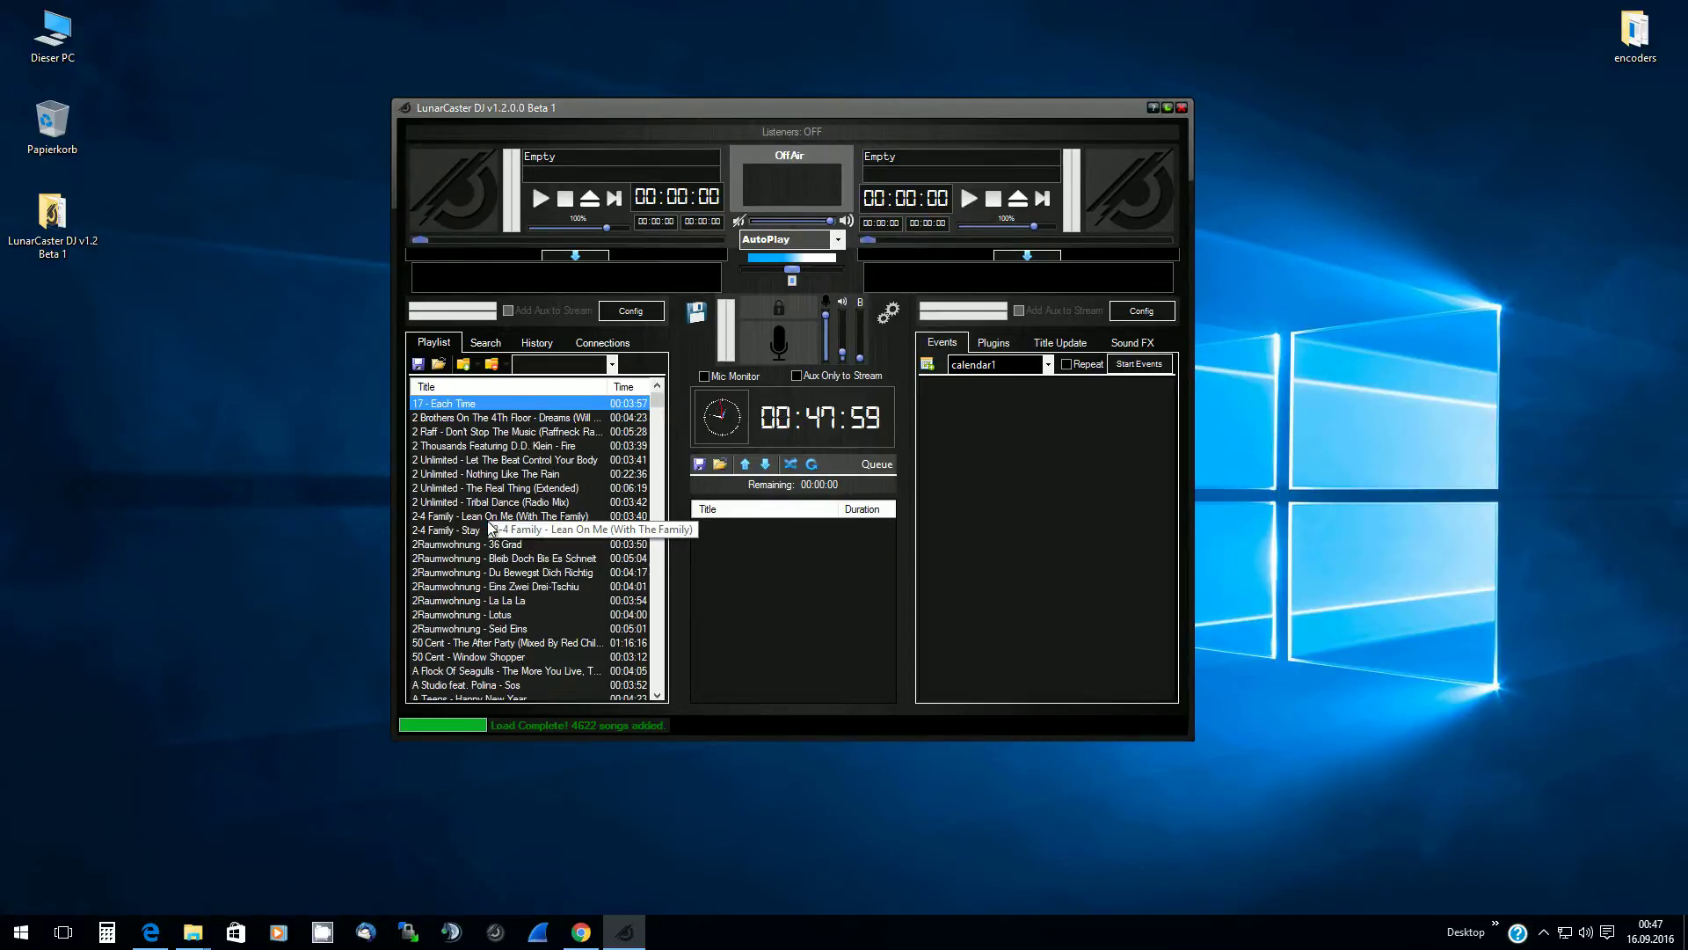
{"action": "left_click", "coordinate": [531, 432]}
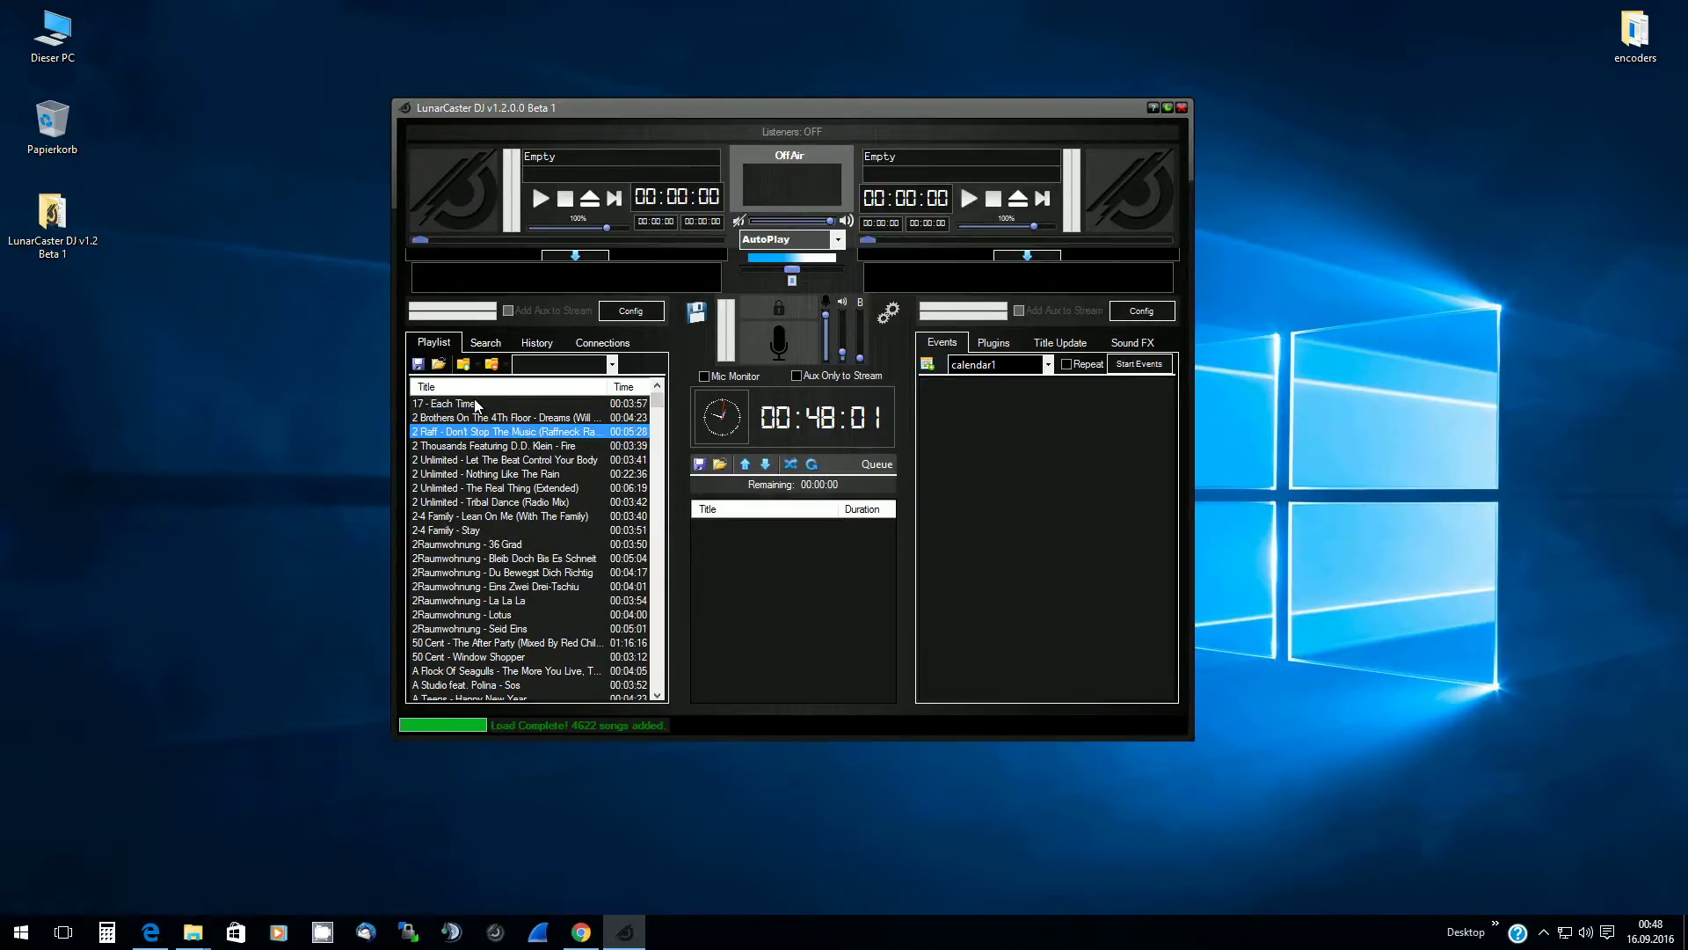
{"action": "left_click", "coordinate": [466, 403]}
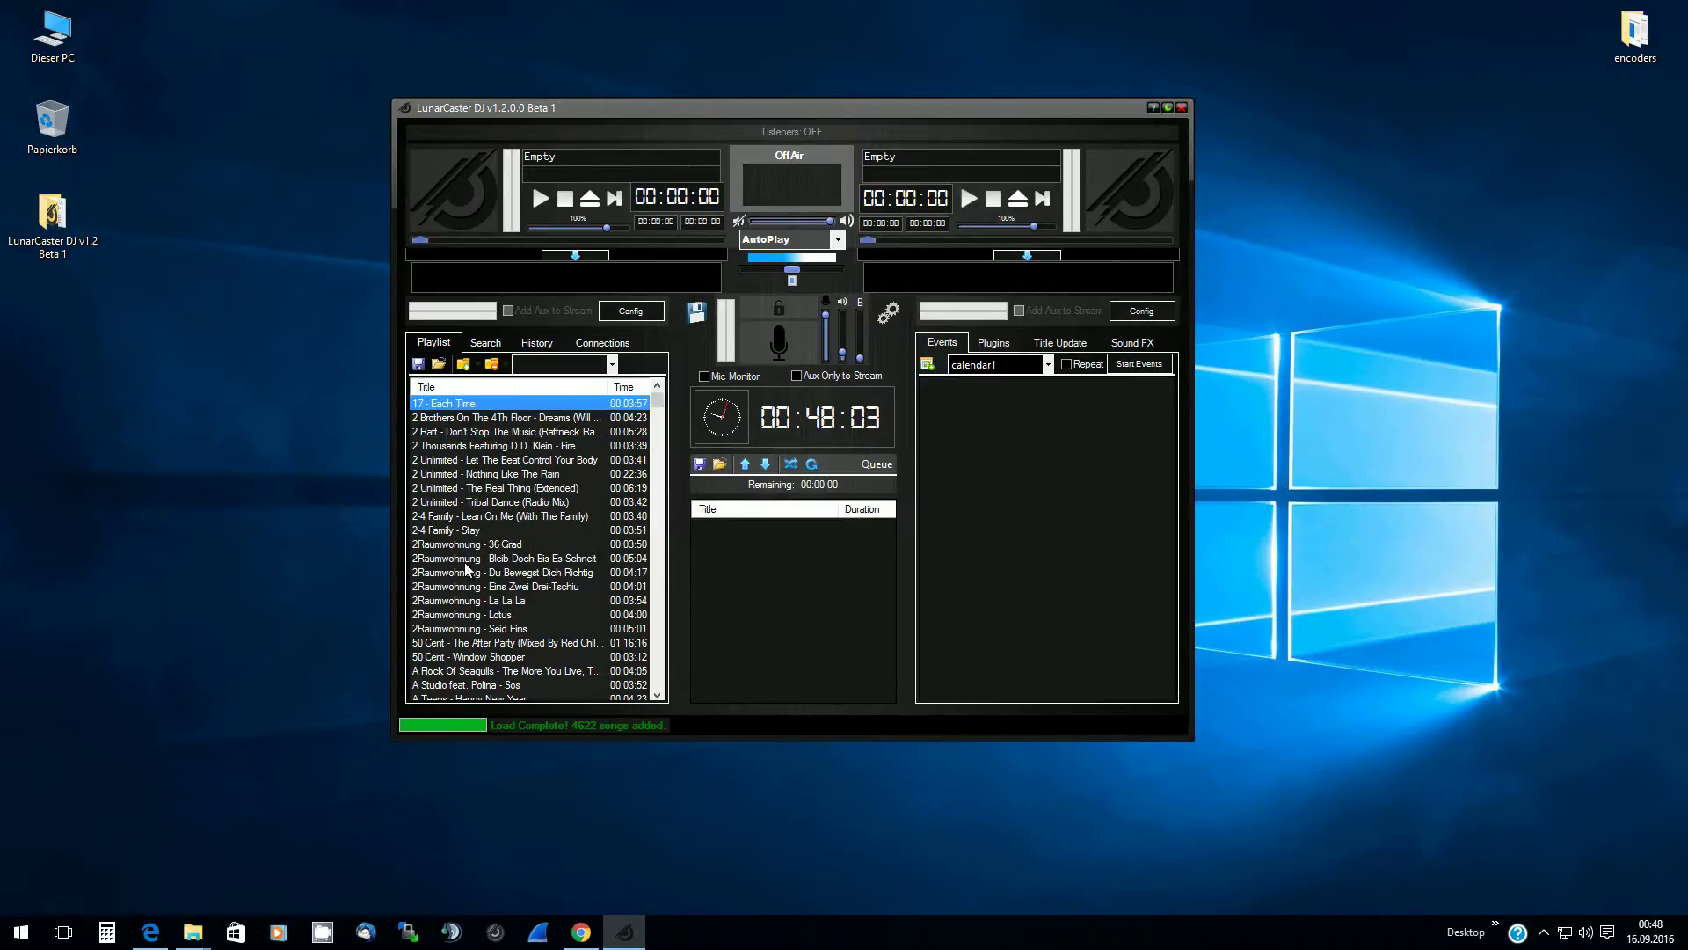
{"action": "scroll", "coordinate": [553, 545], "scroll_direction": "down", "scroll_amount": 7}
{"action": "mouse_move", "coordinate": [657, 403]}
{"action": "left_mouse_down"}
{"action": "mouse_move", "coordinate": [655, 708]}
{"action": "mouse_move", "coordinate": [648, 393]}
{"action": "left_mouse_up"}
{"action": "left_click", "coordinate": [490, 489]}
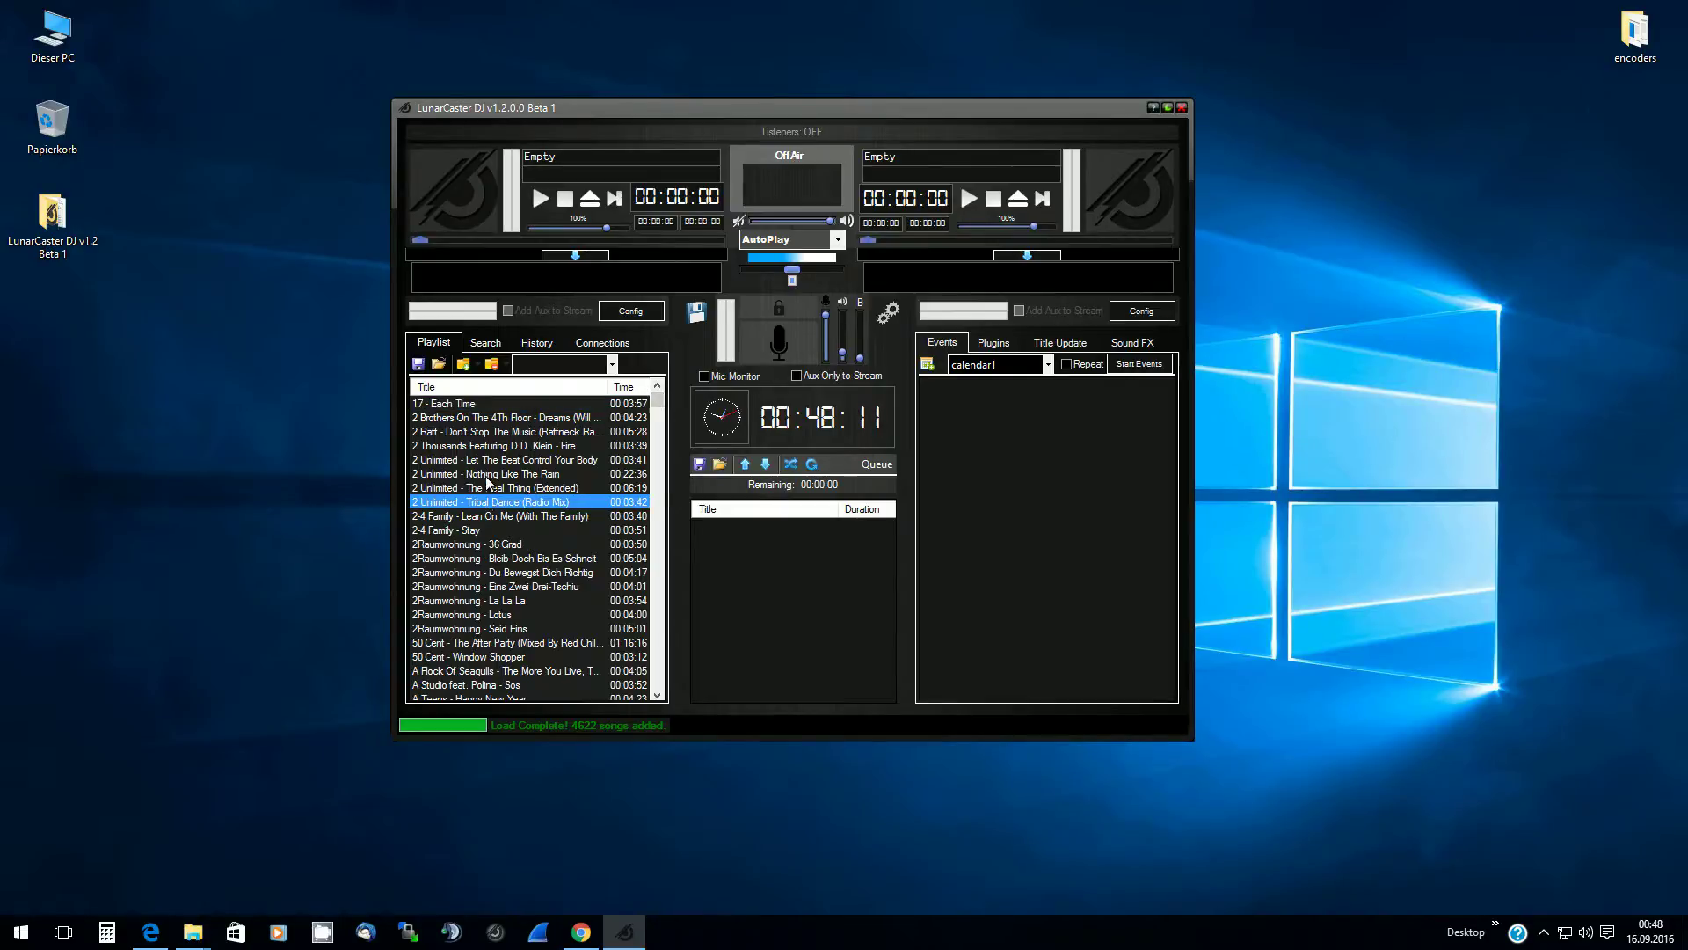
{"action": "left_click", "coordinate": [490, 431]}
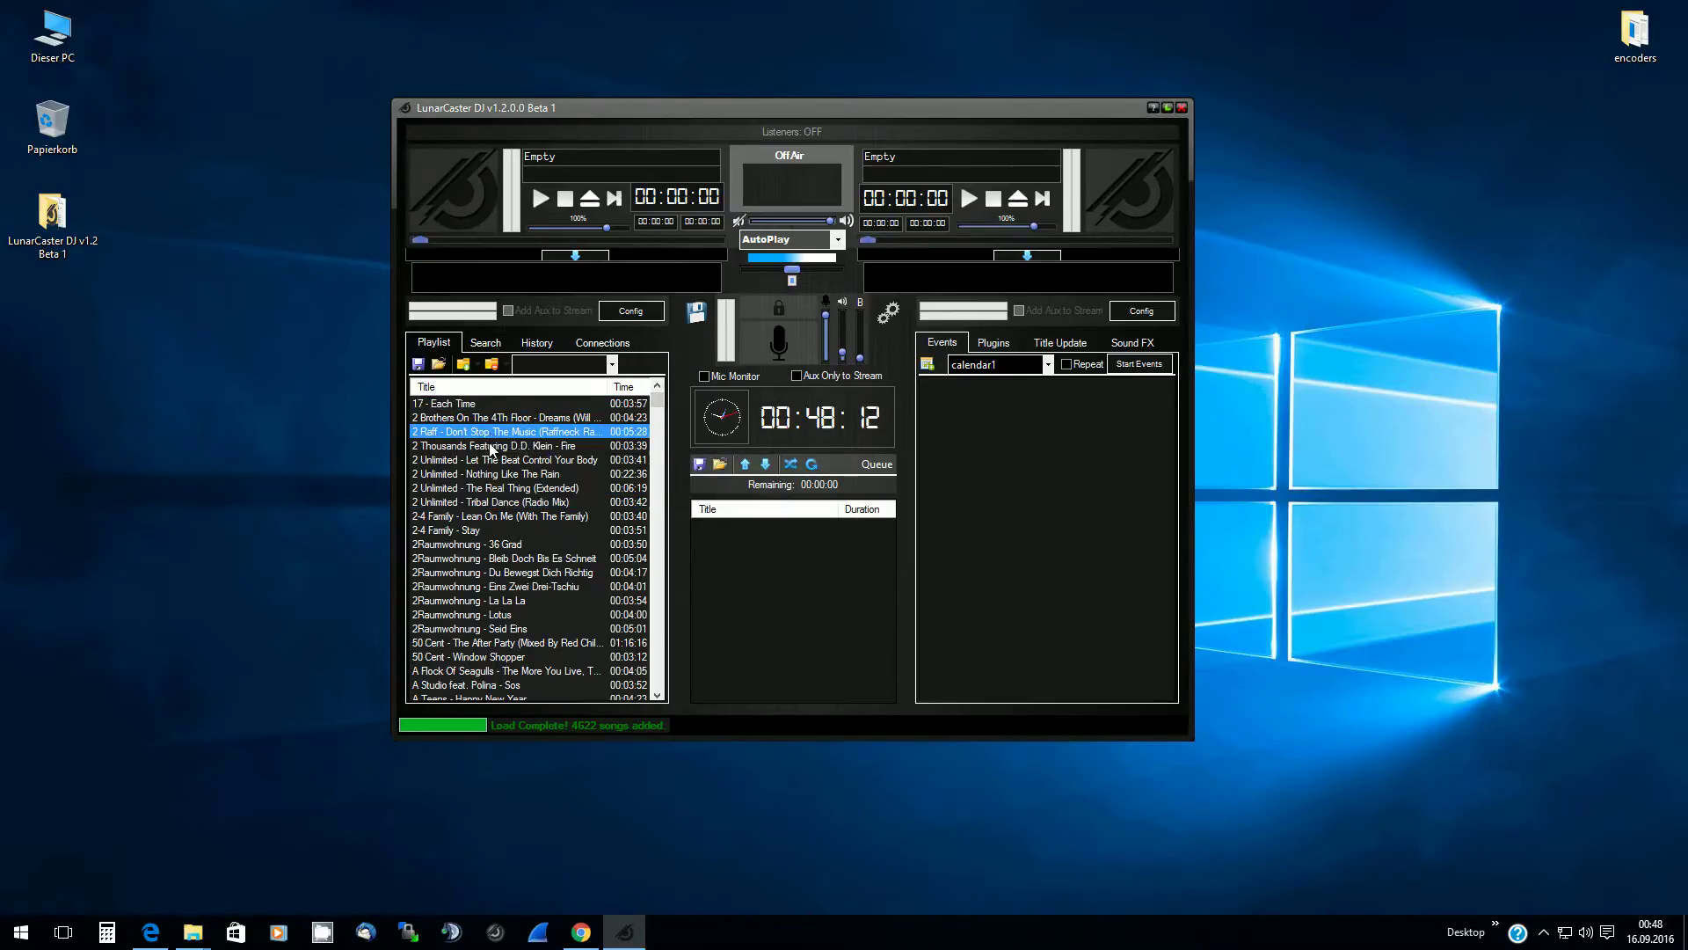
{"action": "left_click", "coordinate": [478, 589]}
{"action": "left_click", "coordinate": [489, 643]}
{"action": "left_click", "coordinate": [490, 544]}
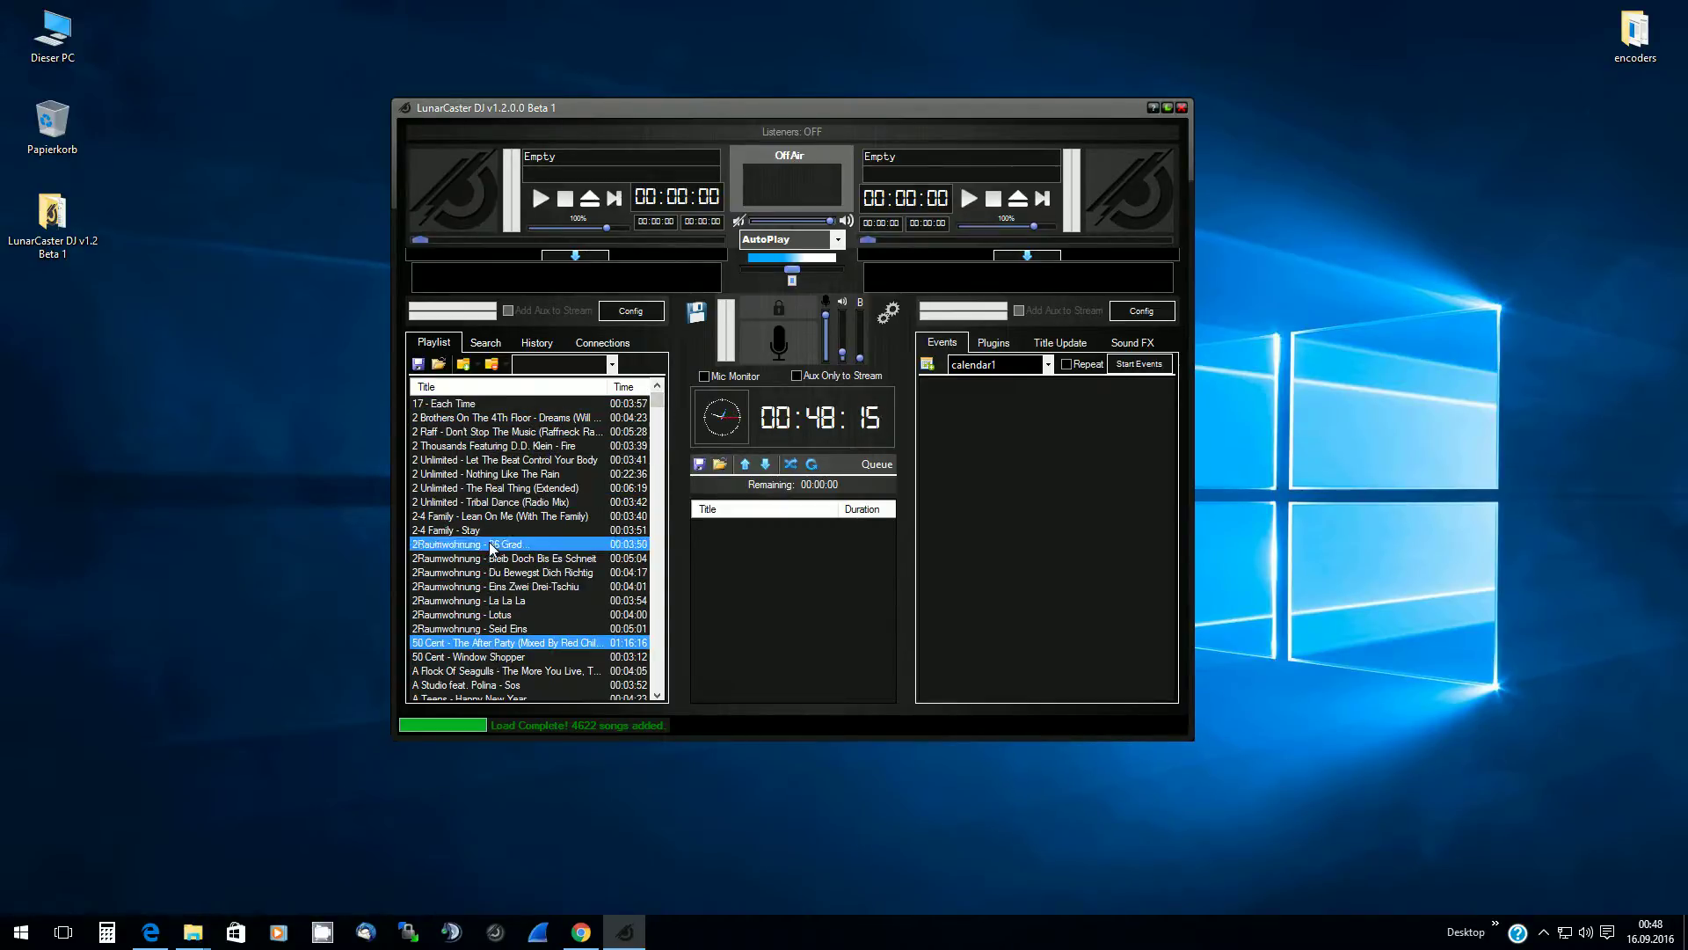
{"action": "left_click_drag", "start_coordinate": [482, 470], "coordinate": [476, 457]}
{"action": "left_click", "coordinate": [468, 403]}
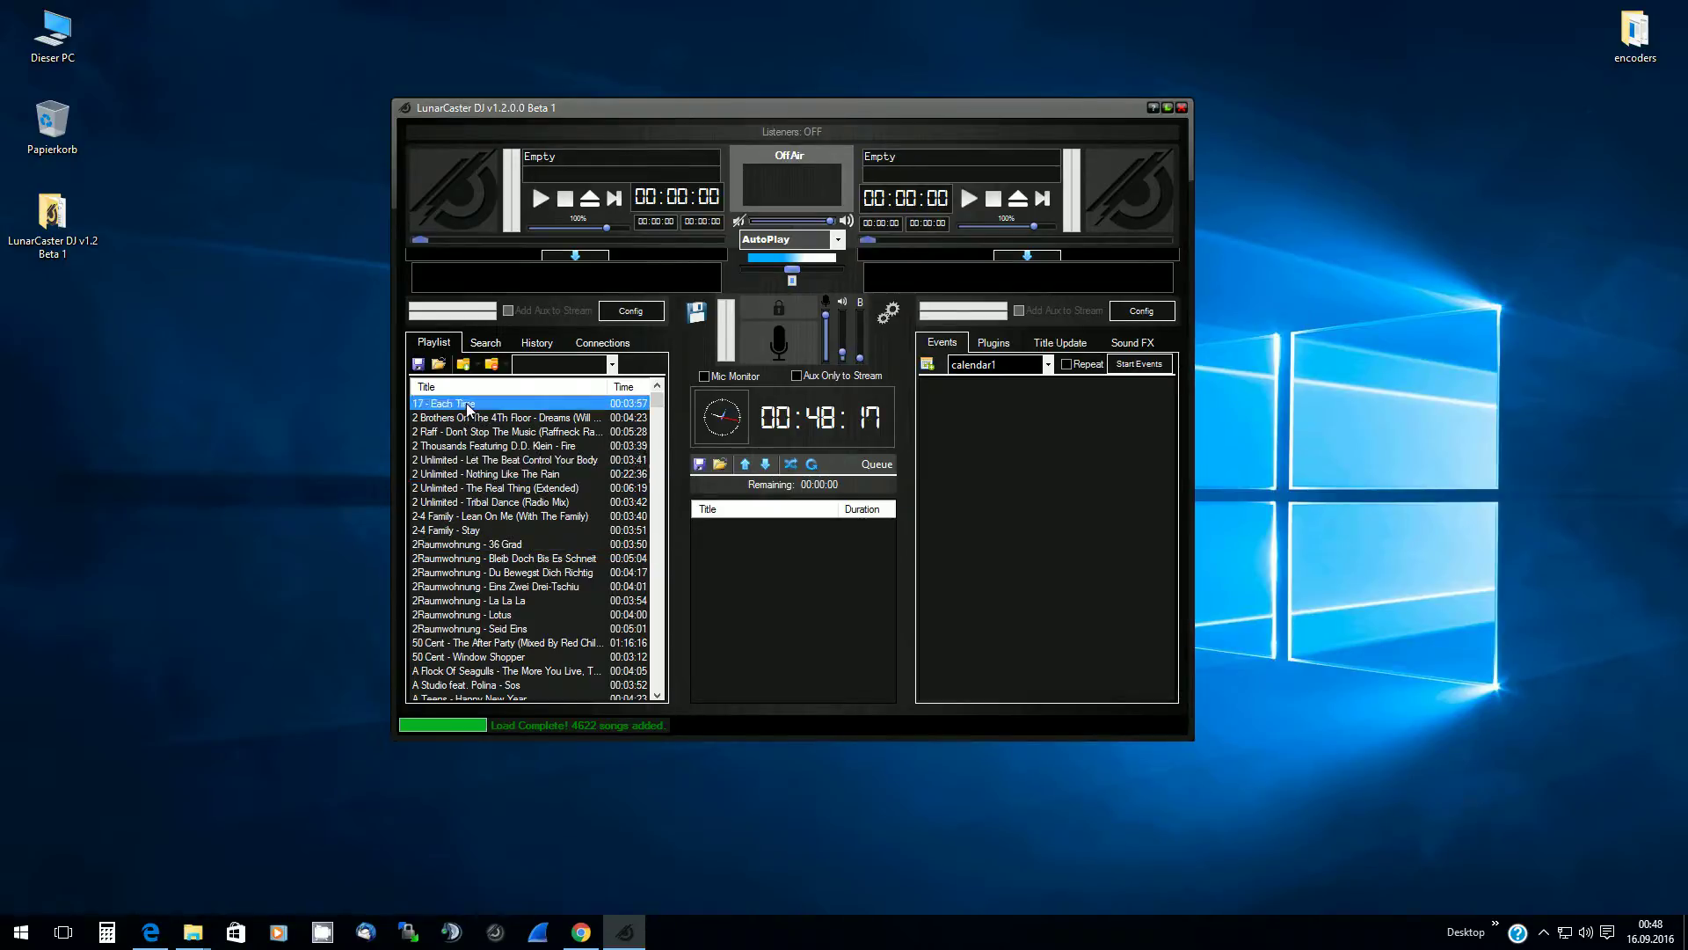
{"action": "left_click", "coordinate": [535, 561]}
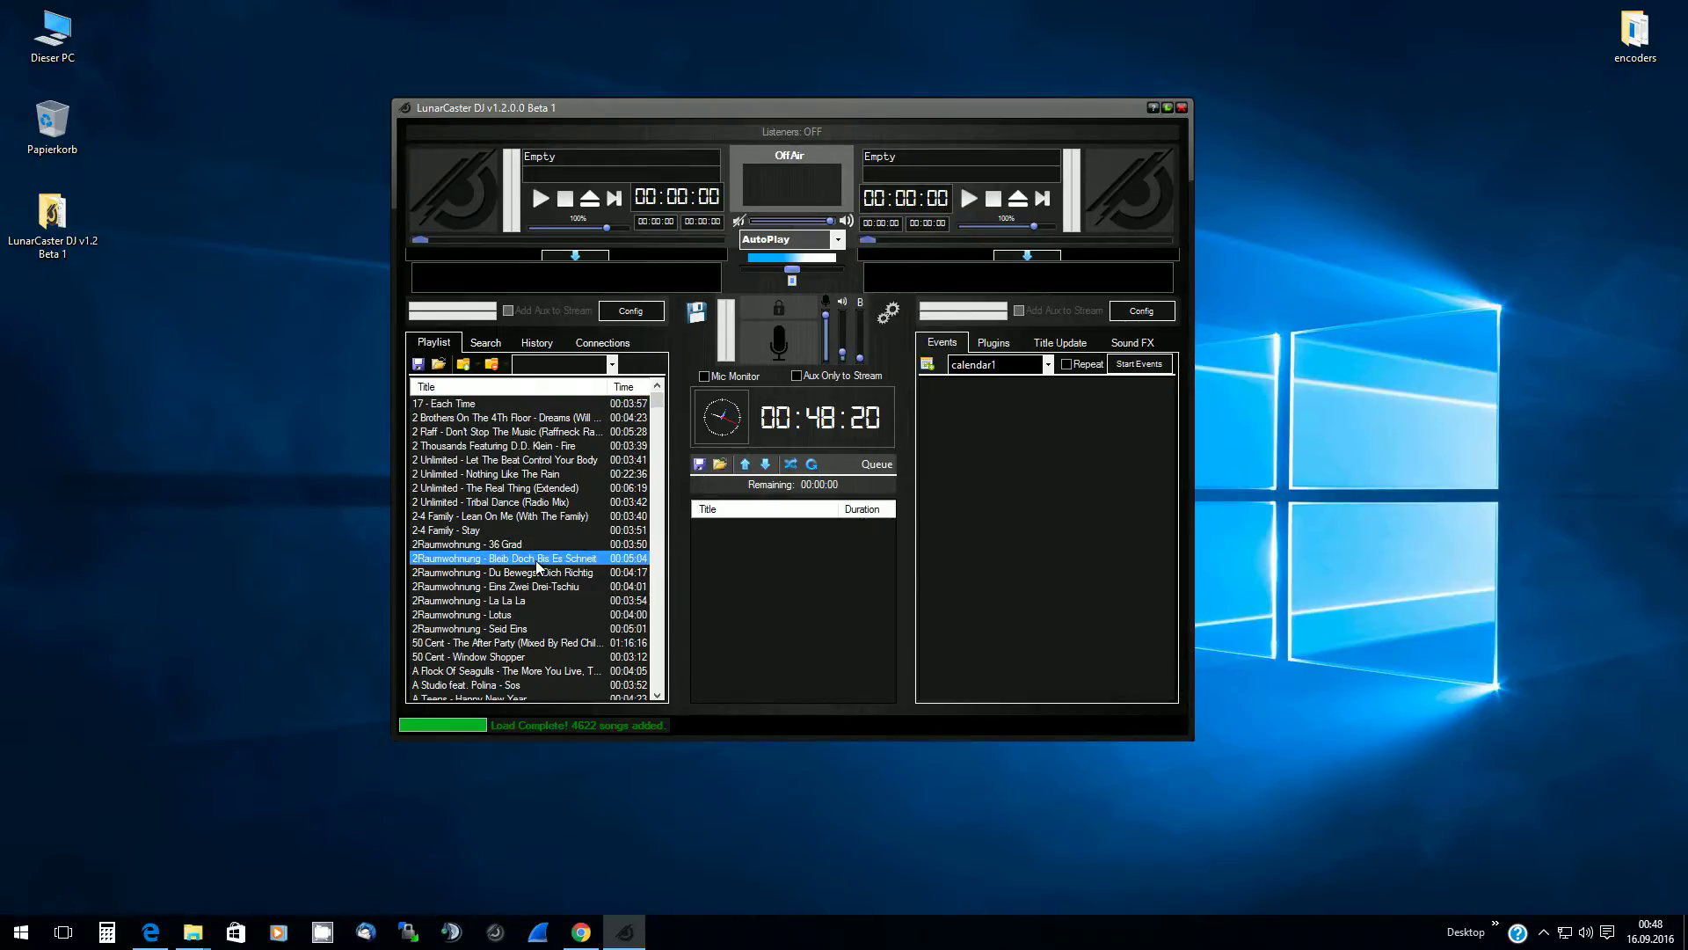
Search the library for '2 unli' and then '50', clear the search, and show the empty History
{"action": "left_click", "coordinate": [484, 350]}
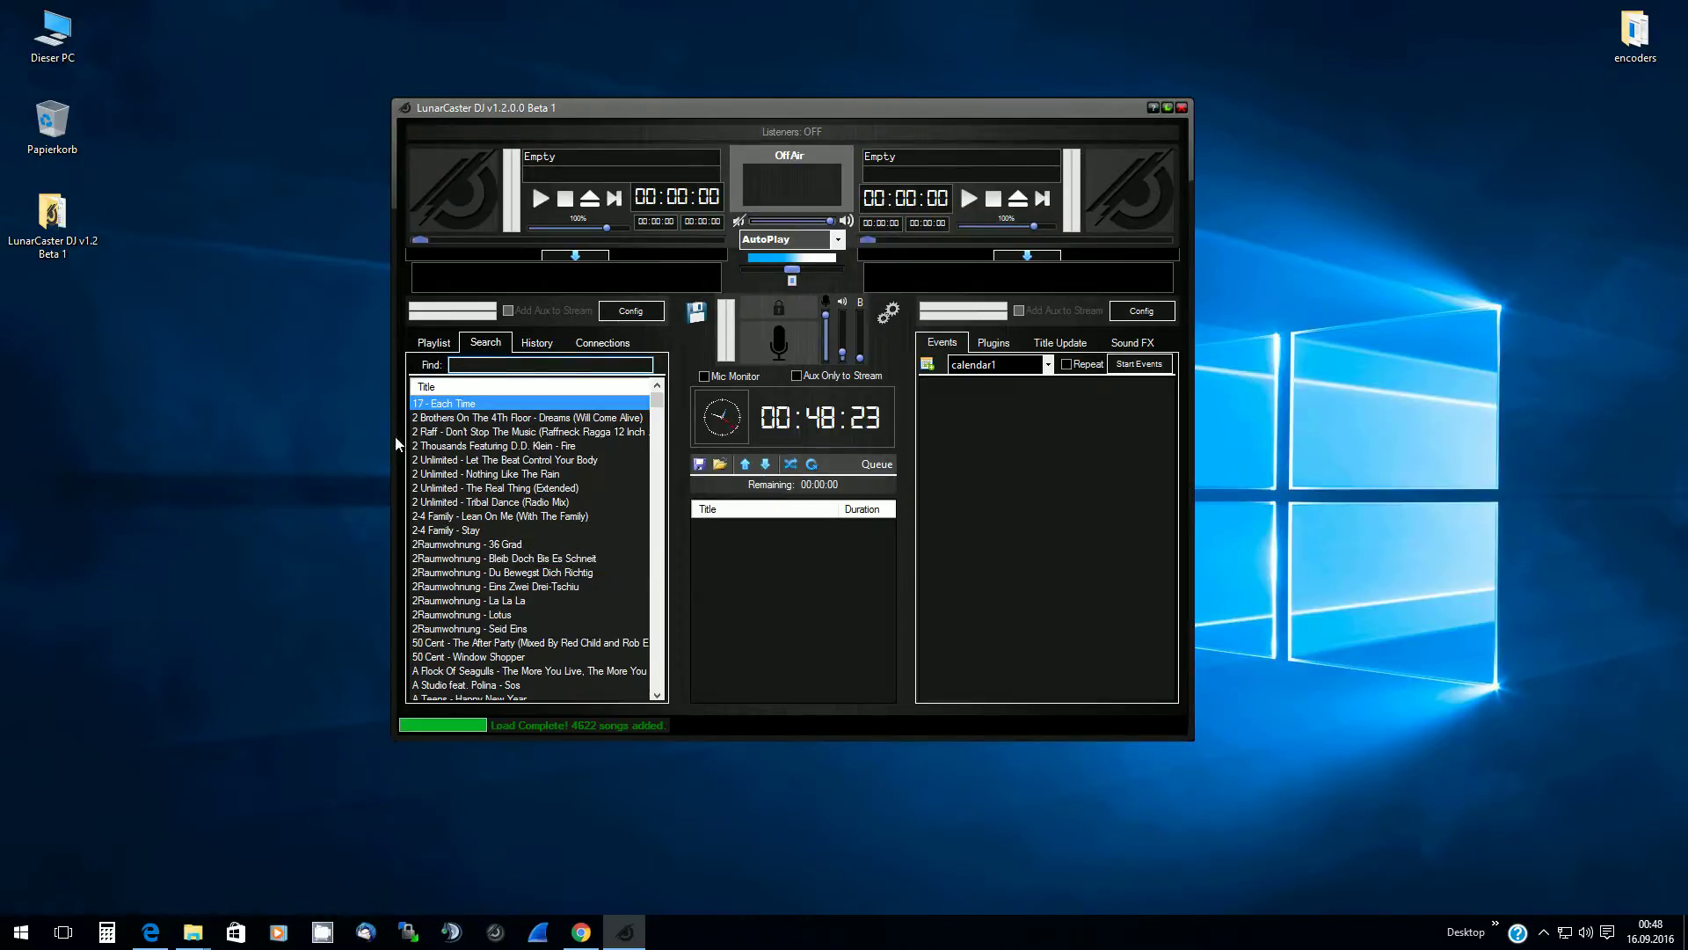
{"action": "left_click", "coordinate": [478, 365]}
{"action": "type", "text": "2"}
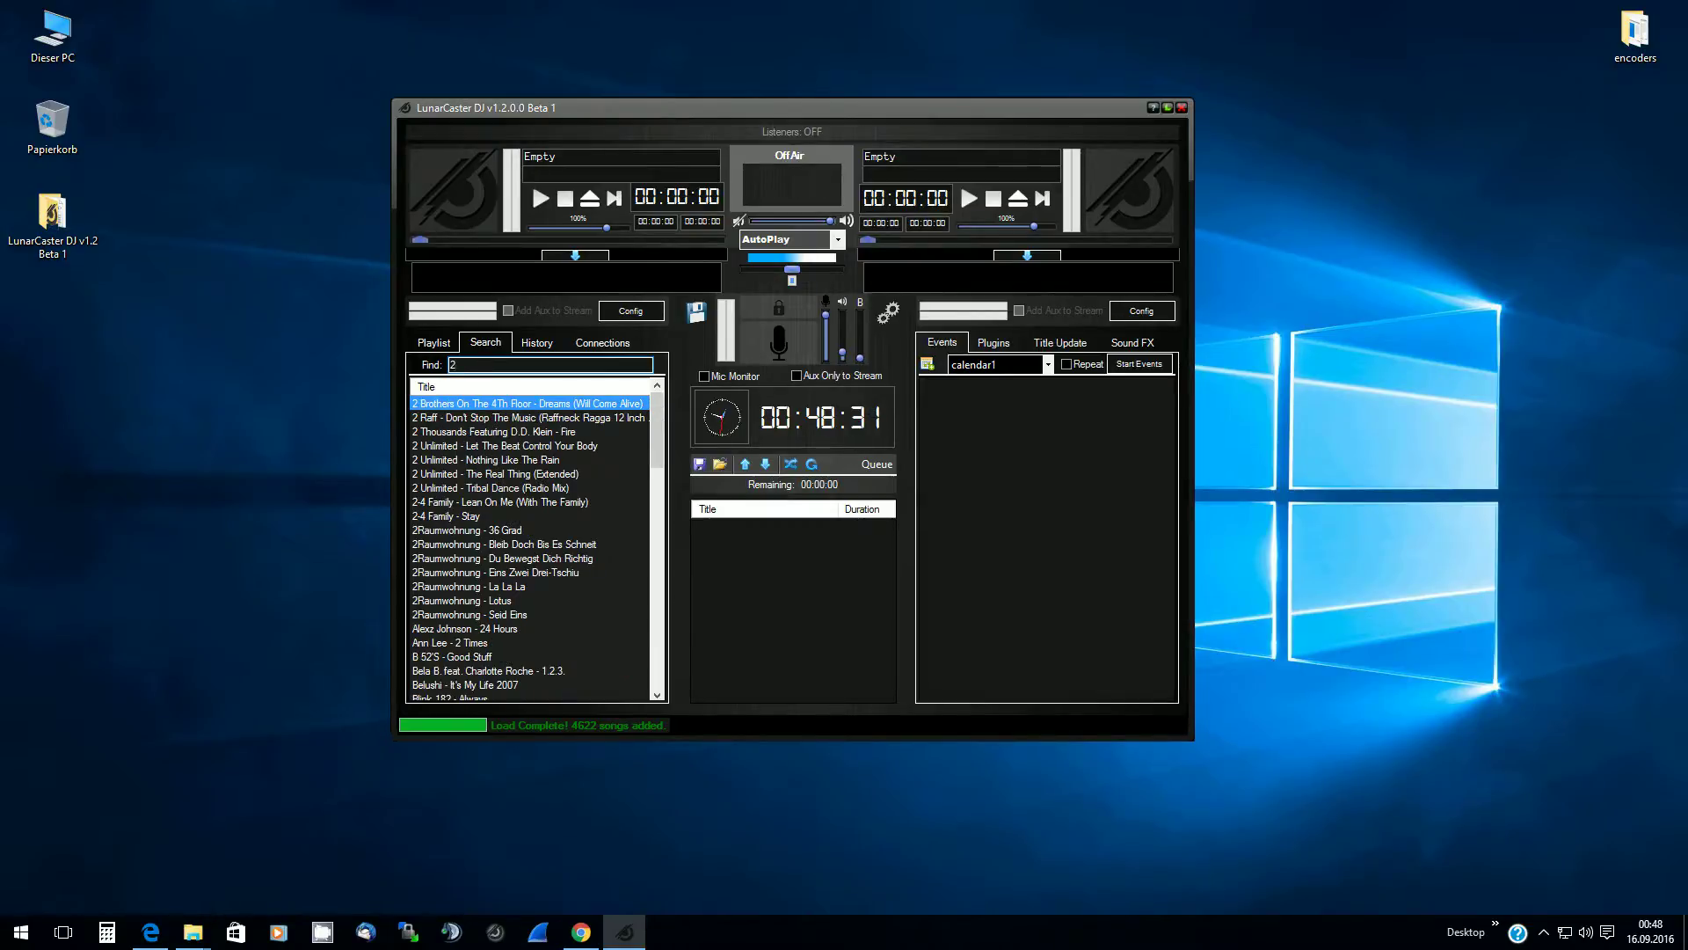
{"action": "type", "text": " unli"}
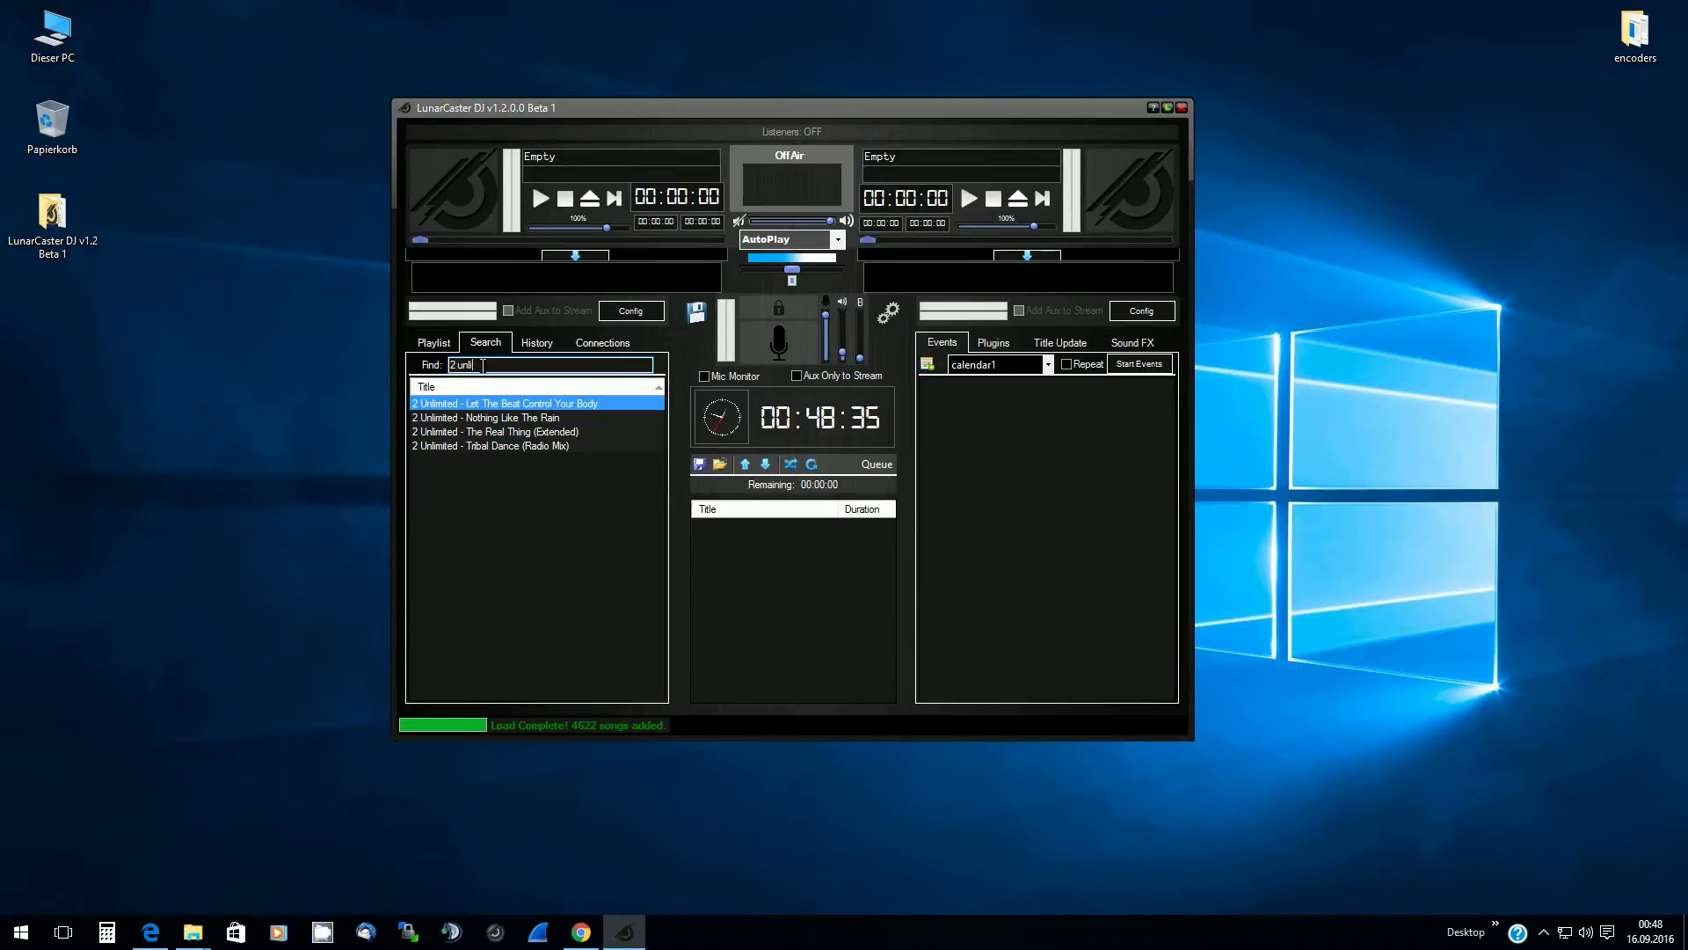
{"action": "key", "text": "BackSpace"}
{"action": "key", "text": "BackSpace"}
{"action": "key", "text": "BackSpace"}
{"action": "key", "text": "BackSpace"}
{"action": "key", "text": "BackSpace"}
{"action": "key", "text": "BackSpace"}
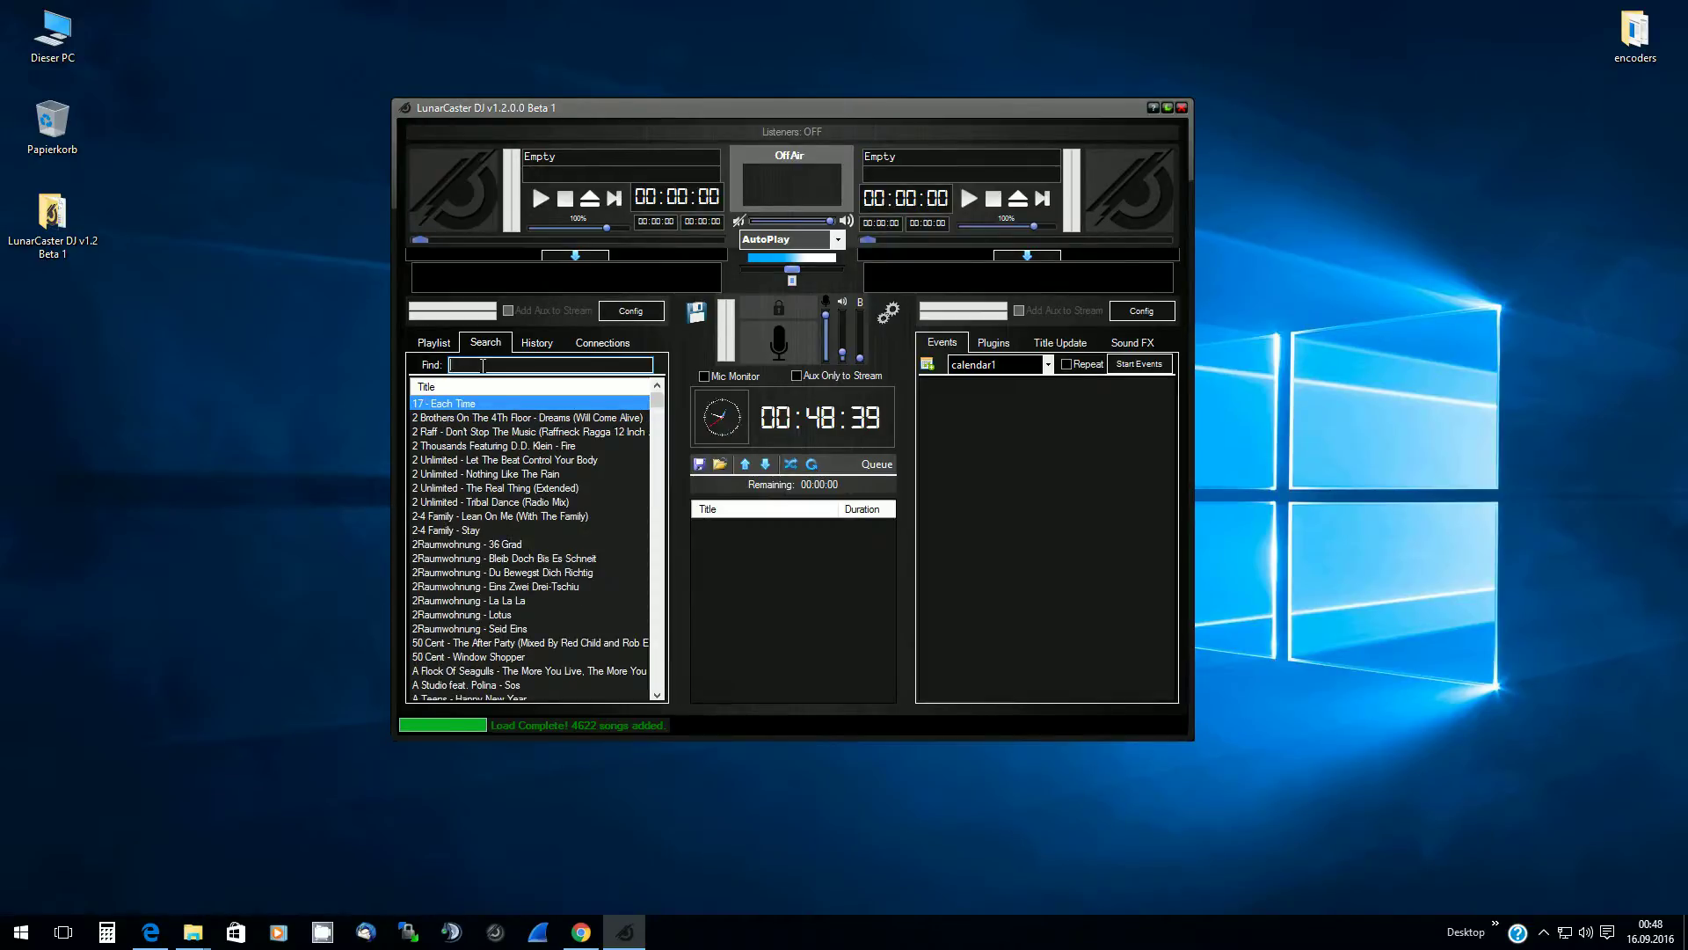
{"action": "type", "text": "50"}
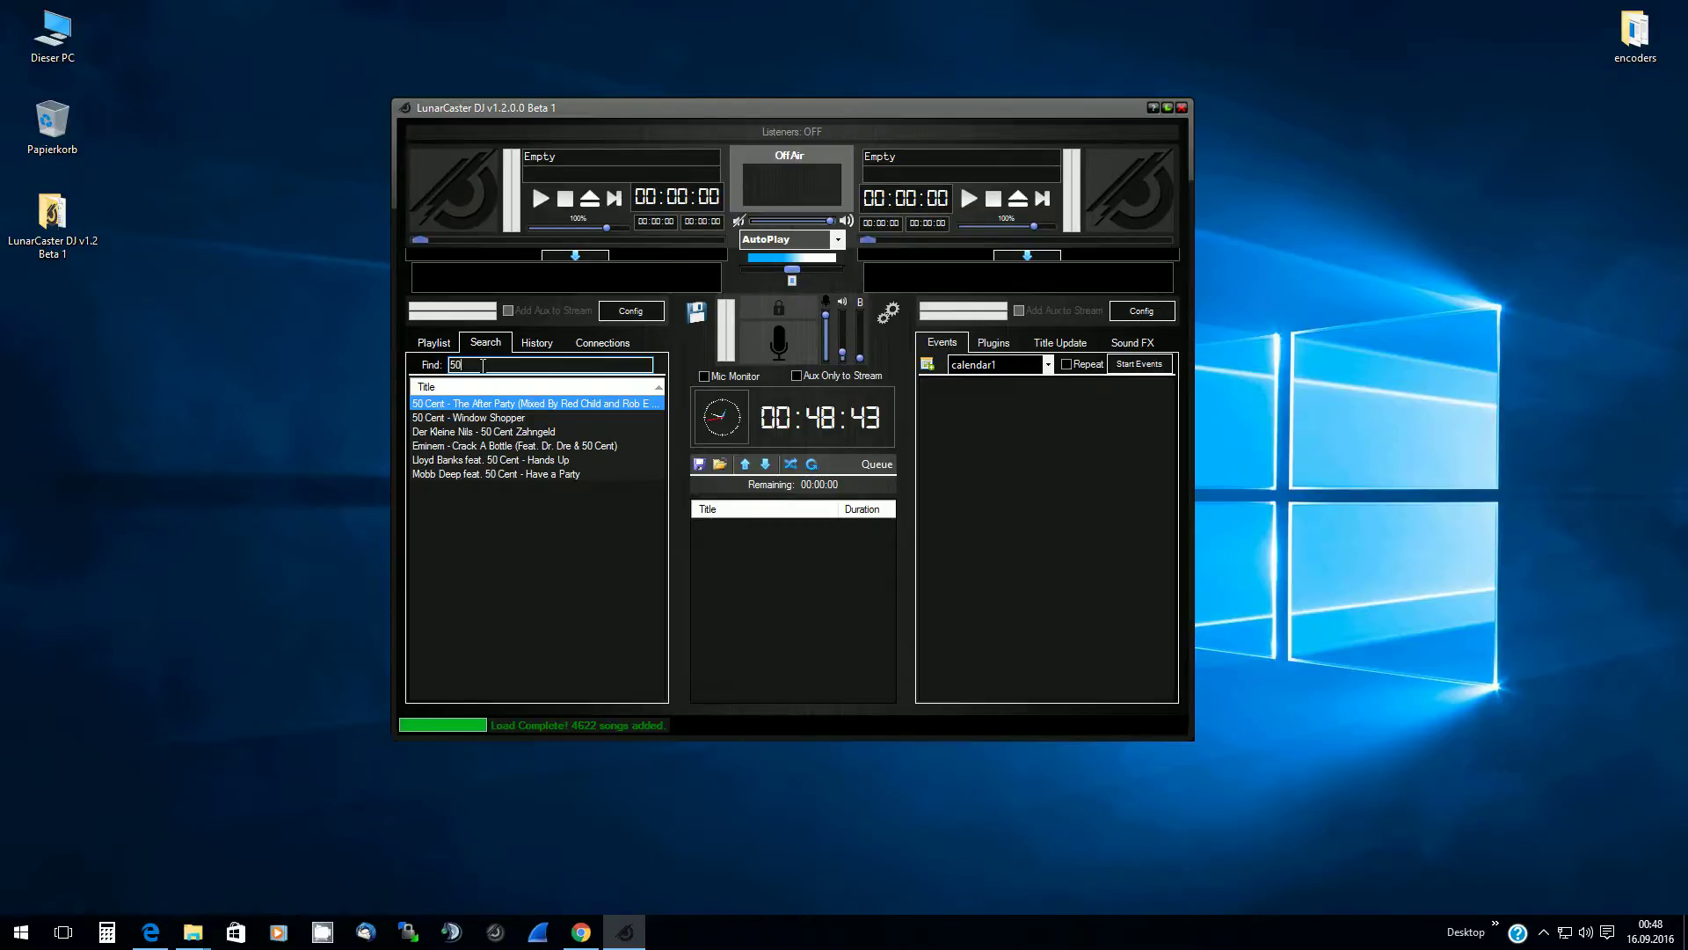
{"action": "key", "text": "BackSpace"}
{"action": "key", "text": "BackSpace"}
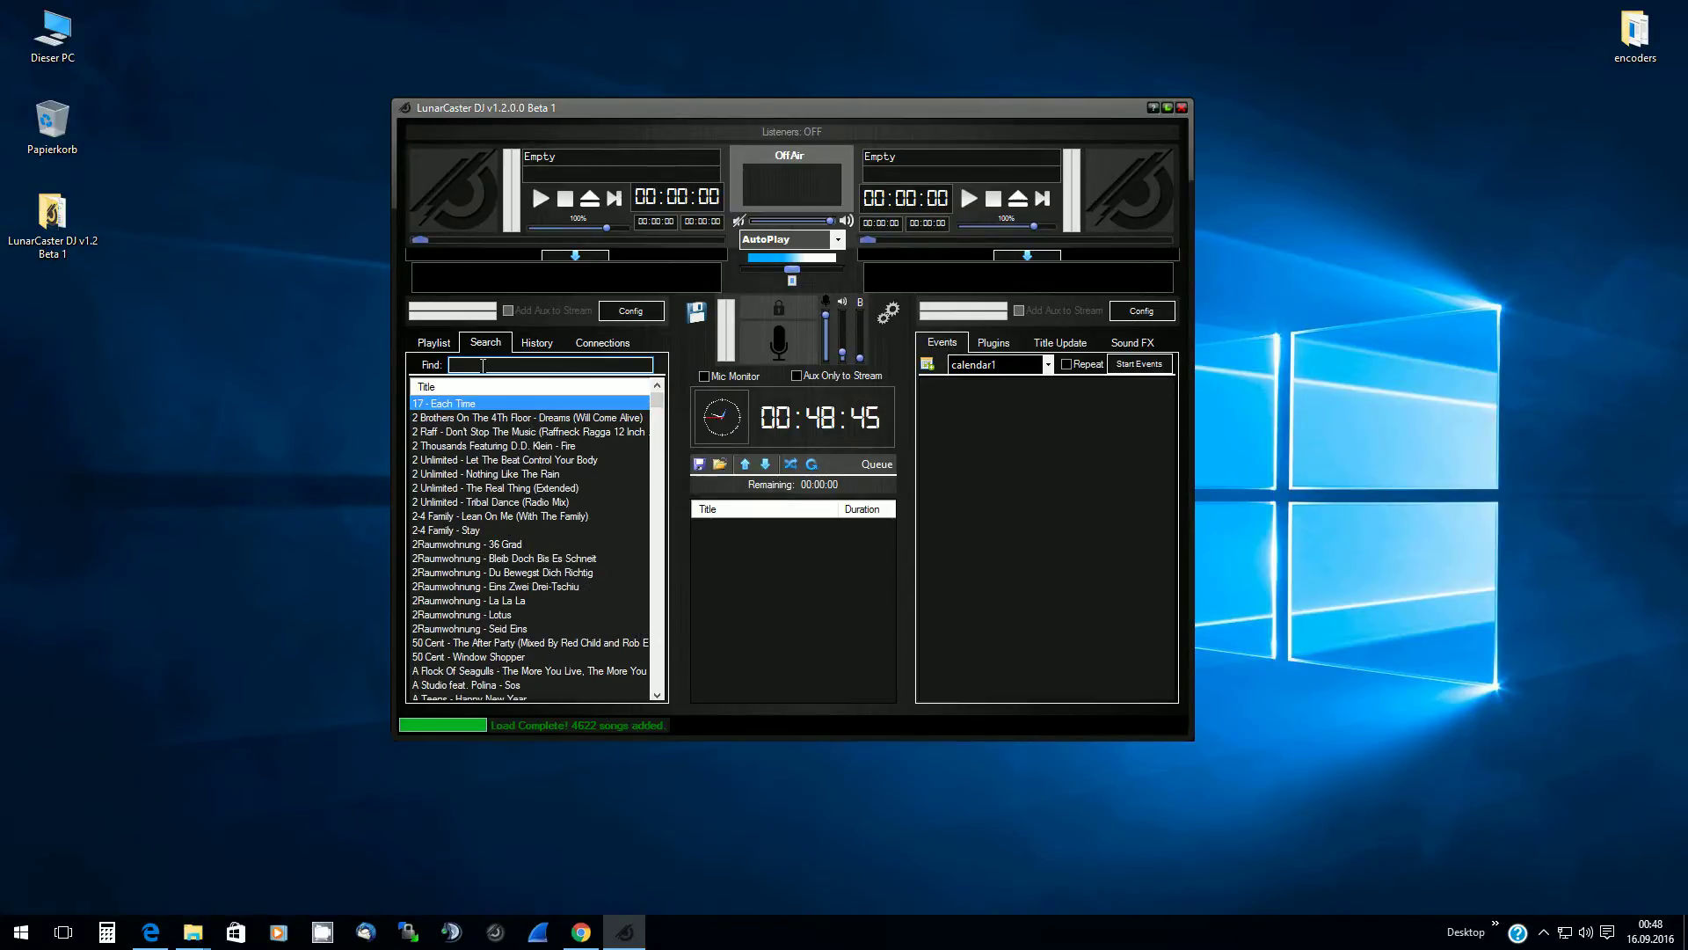
{"action": "left_click", "coordinate": [541, 342]}
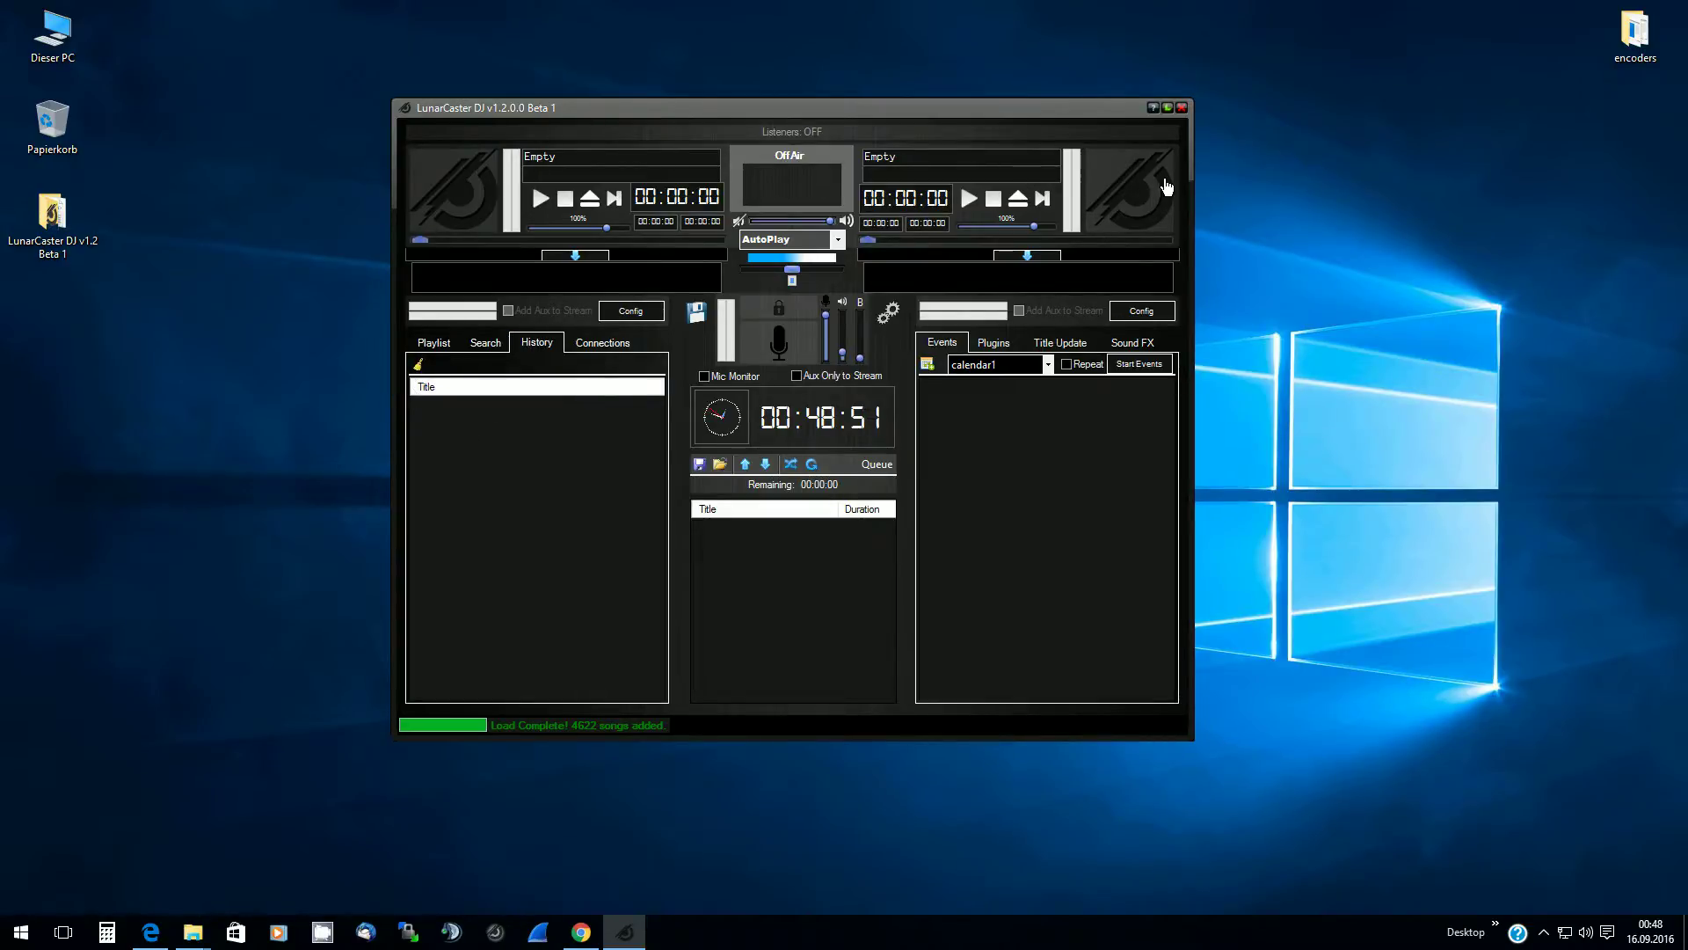
Switch back to the Playlist tab and select 17 - Each Time
{"action": "left_click", "coordinate": [433, 343]}
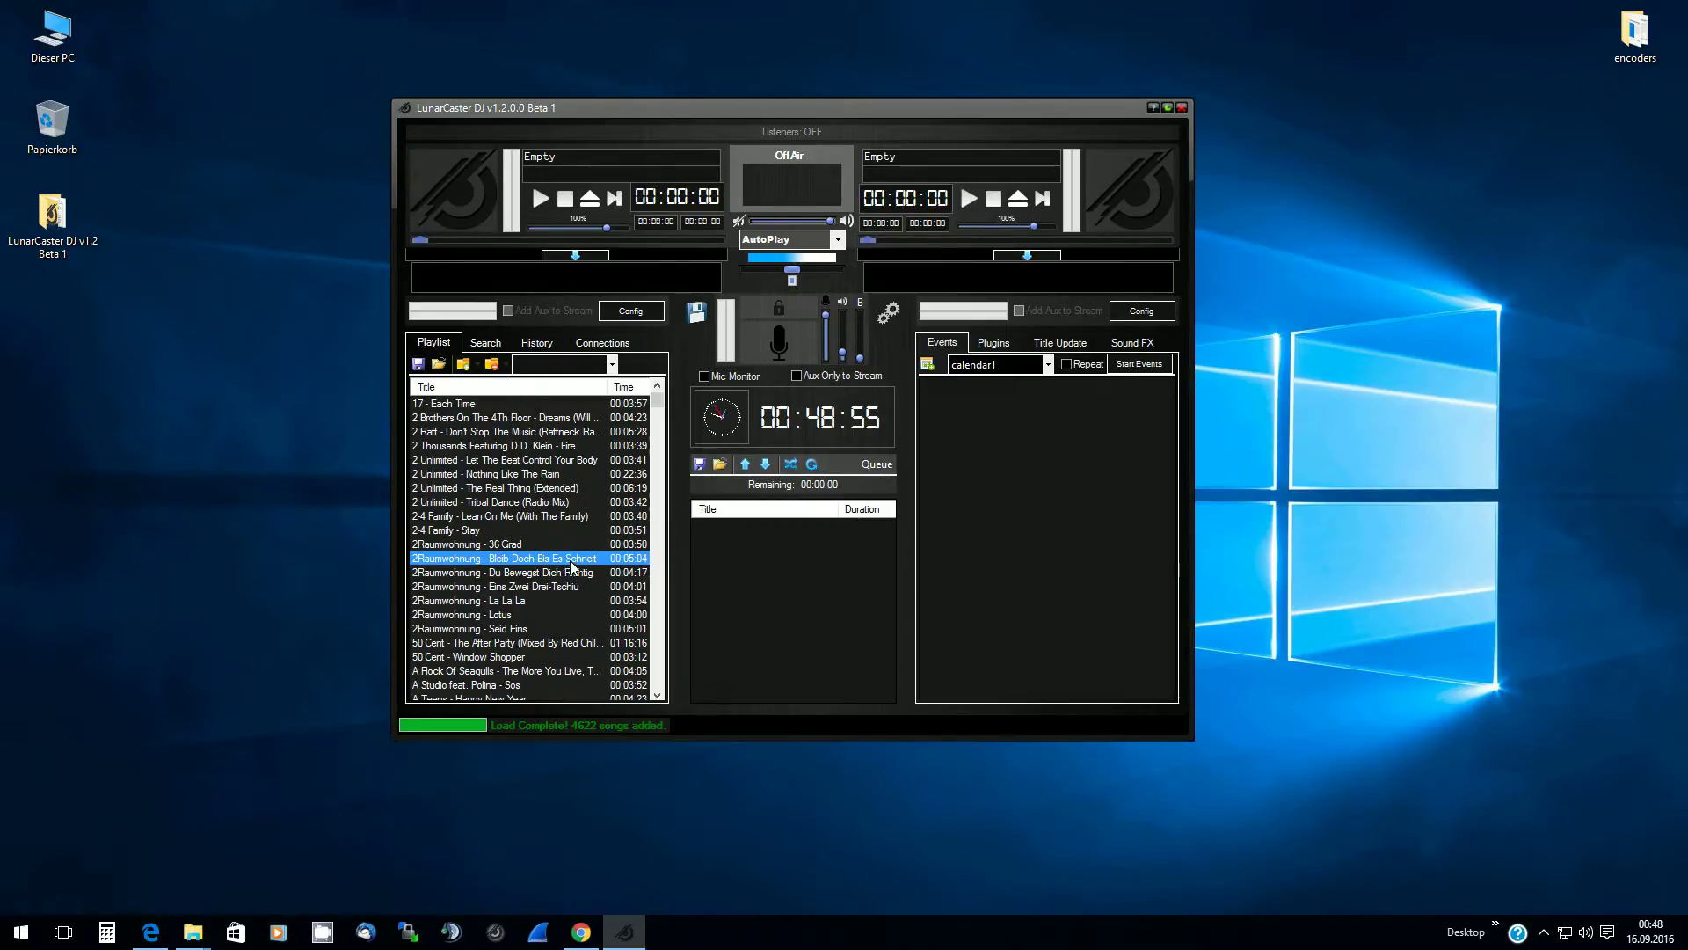
{"action": "left_click", "coordinate": [445, 406]}
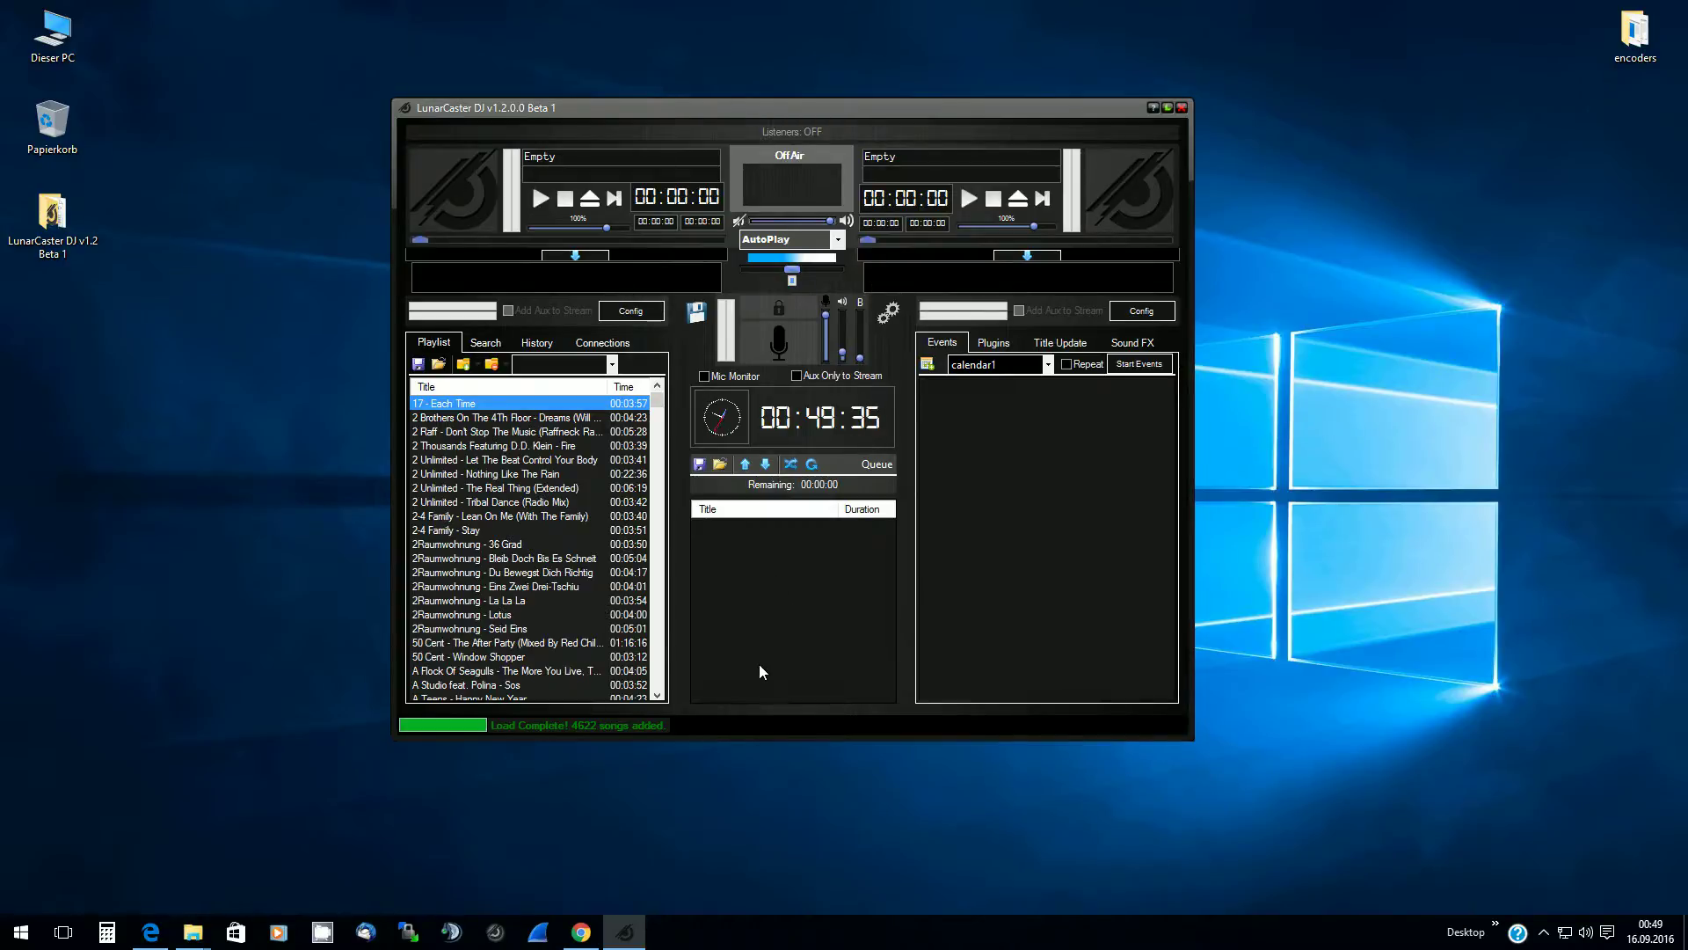
Queue 2 Unlimited - Let The Beat Control Your Body, 2-4 Family - Stay and 50 Cent - The After Party
{"action": "left_click", "coordinate": [463, 460]}
{"action": "double_click", "coordinate": [465, 462]}
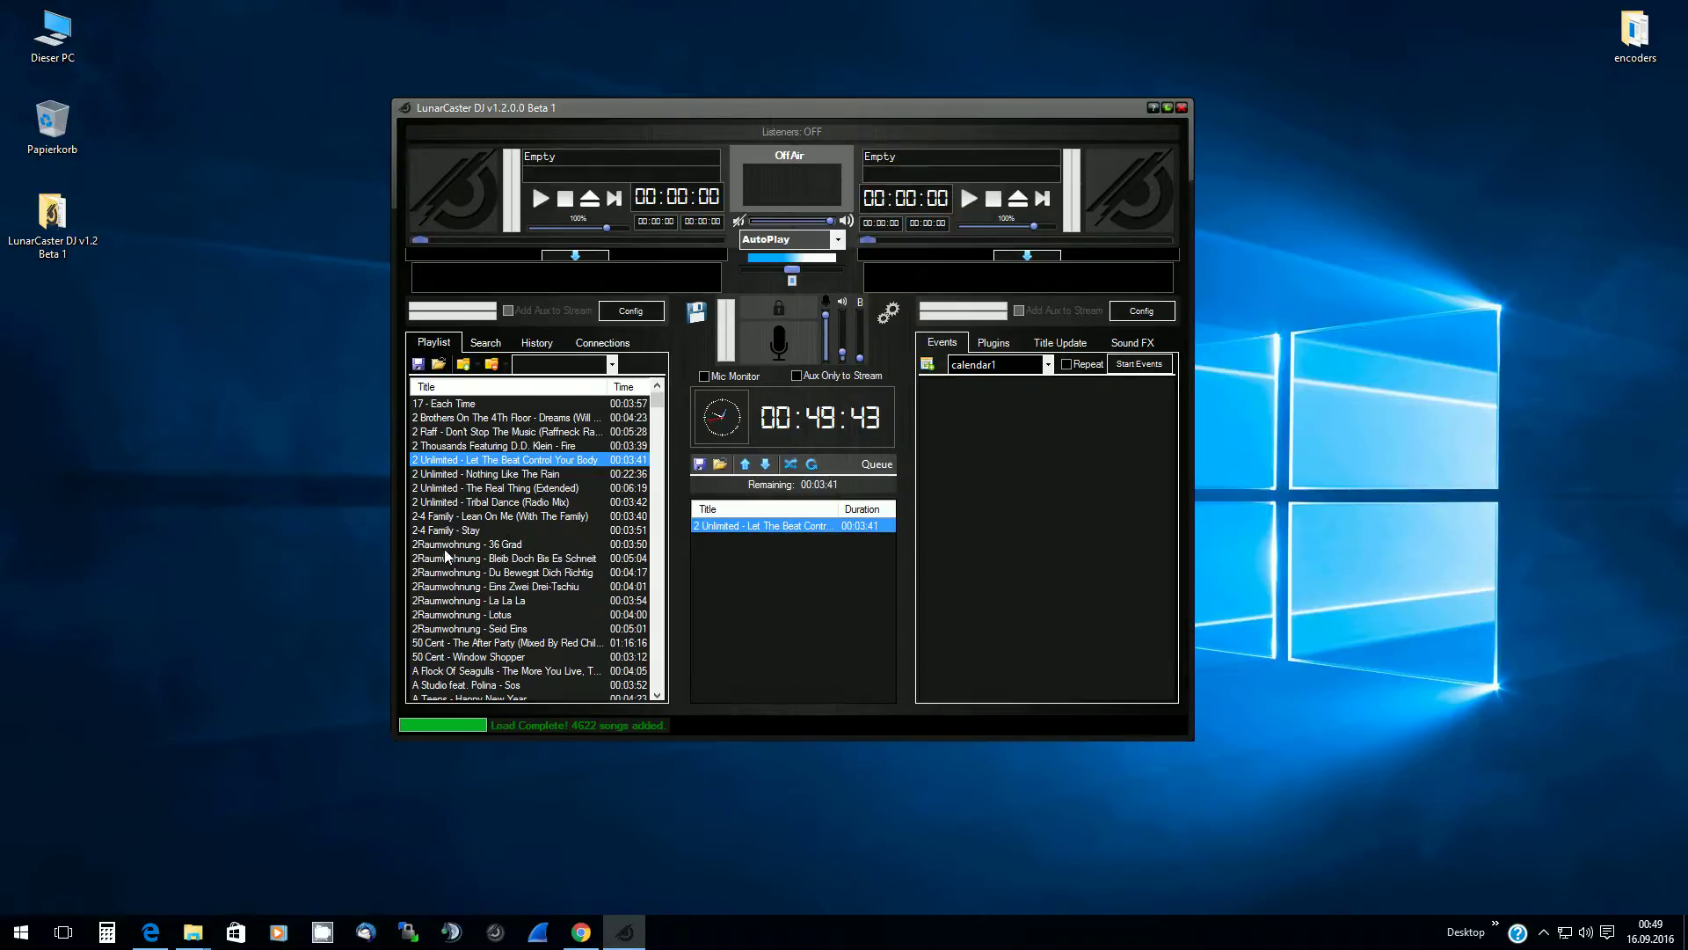
{"action": "left_click_drag", "start_coordinate": [437, 534], "coordinate": [764, 605]}
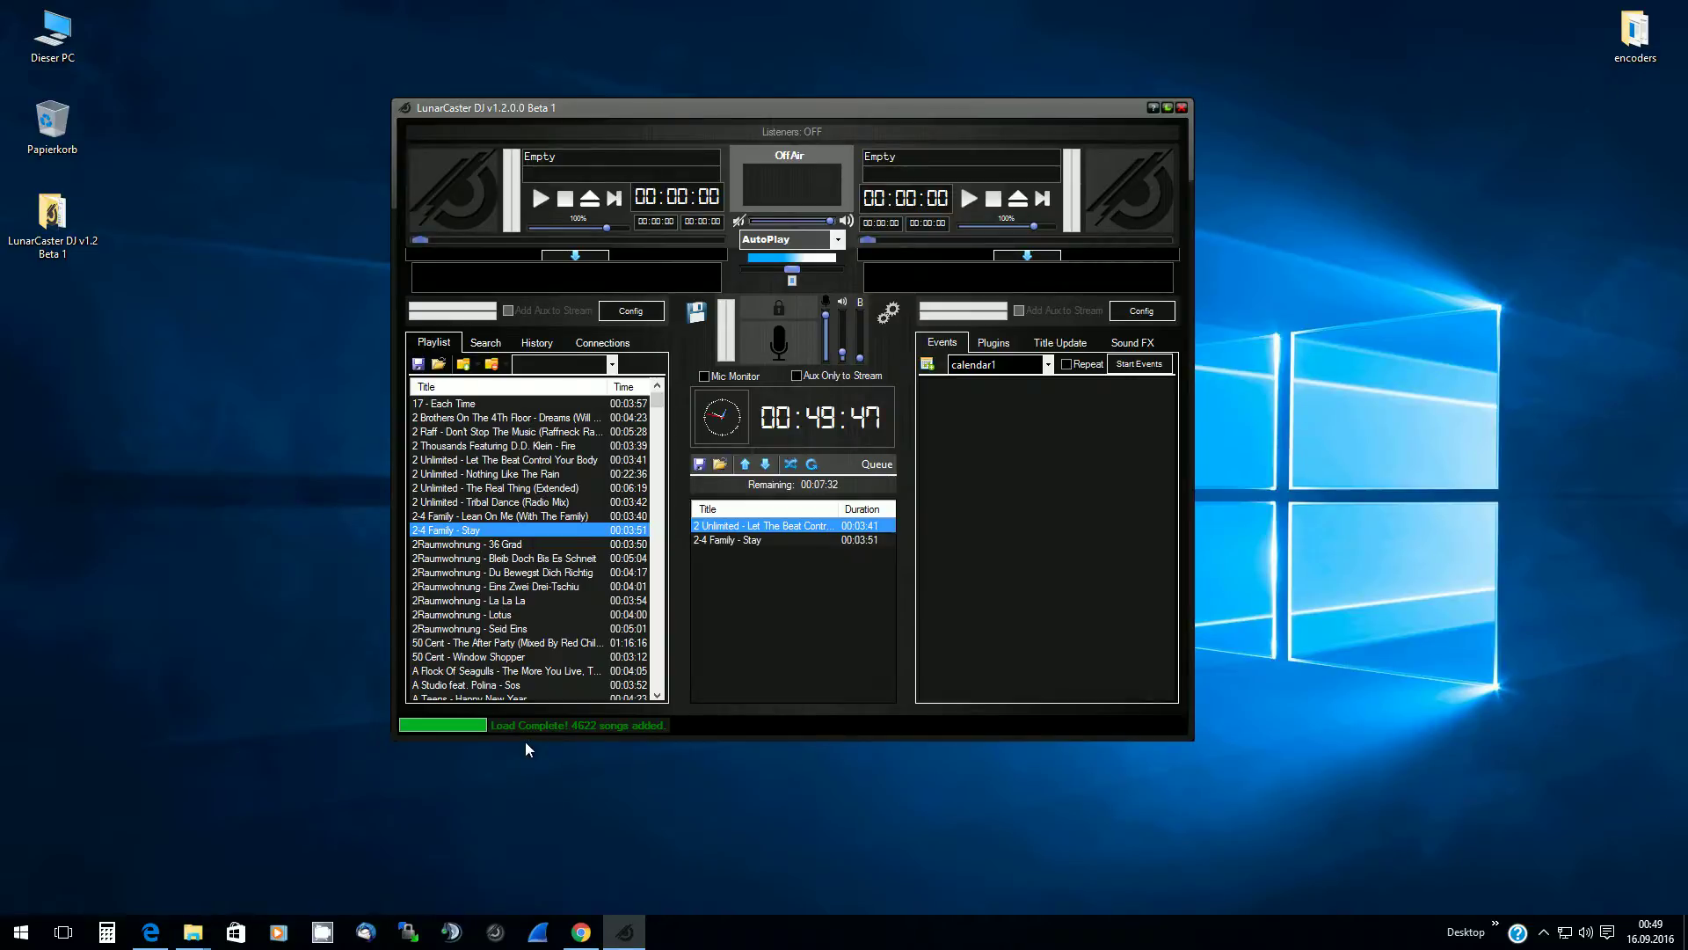
{"action": "right_click", "coordinate": [434, 647]}
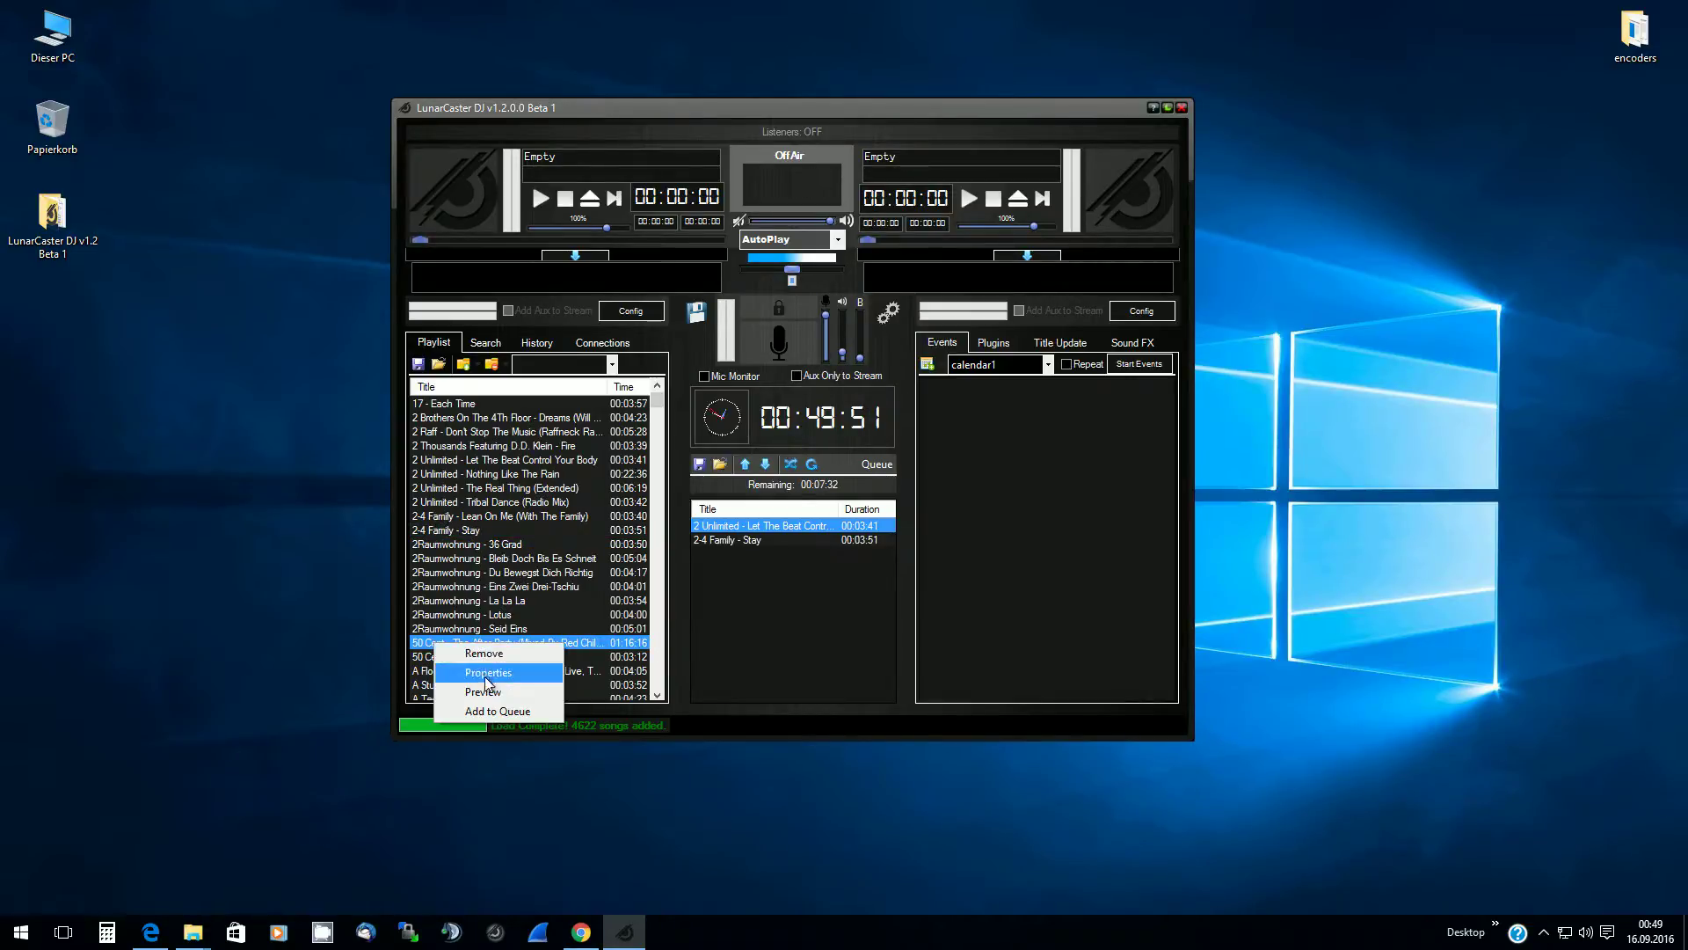
{"action": "left_click", "coordinate": [482, 710]}
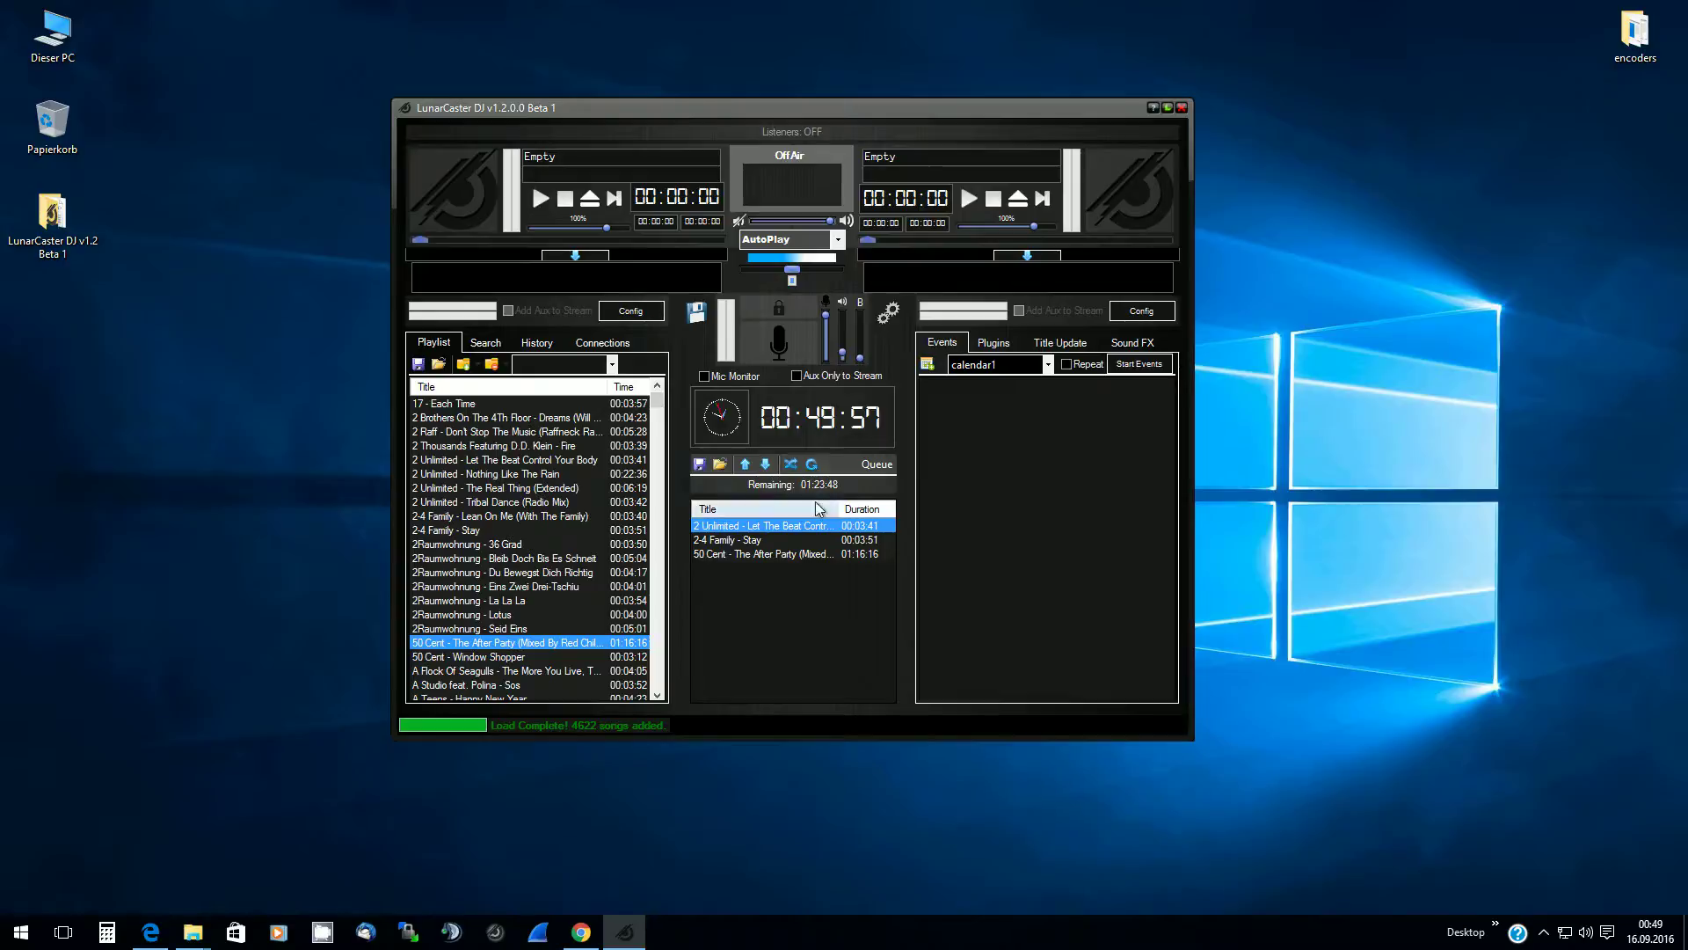
{"action": "mouse_move", "coordinate": [193, 934]}
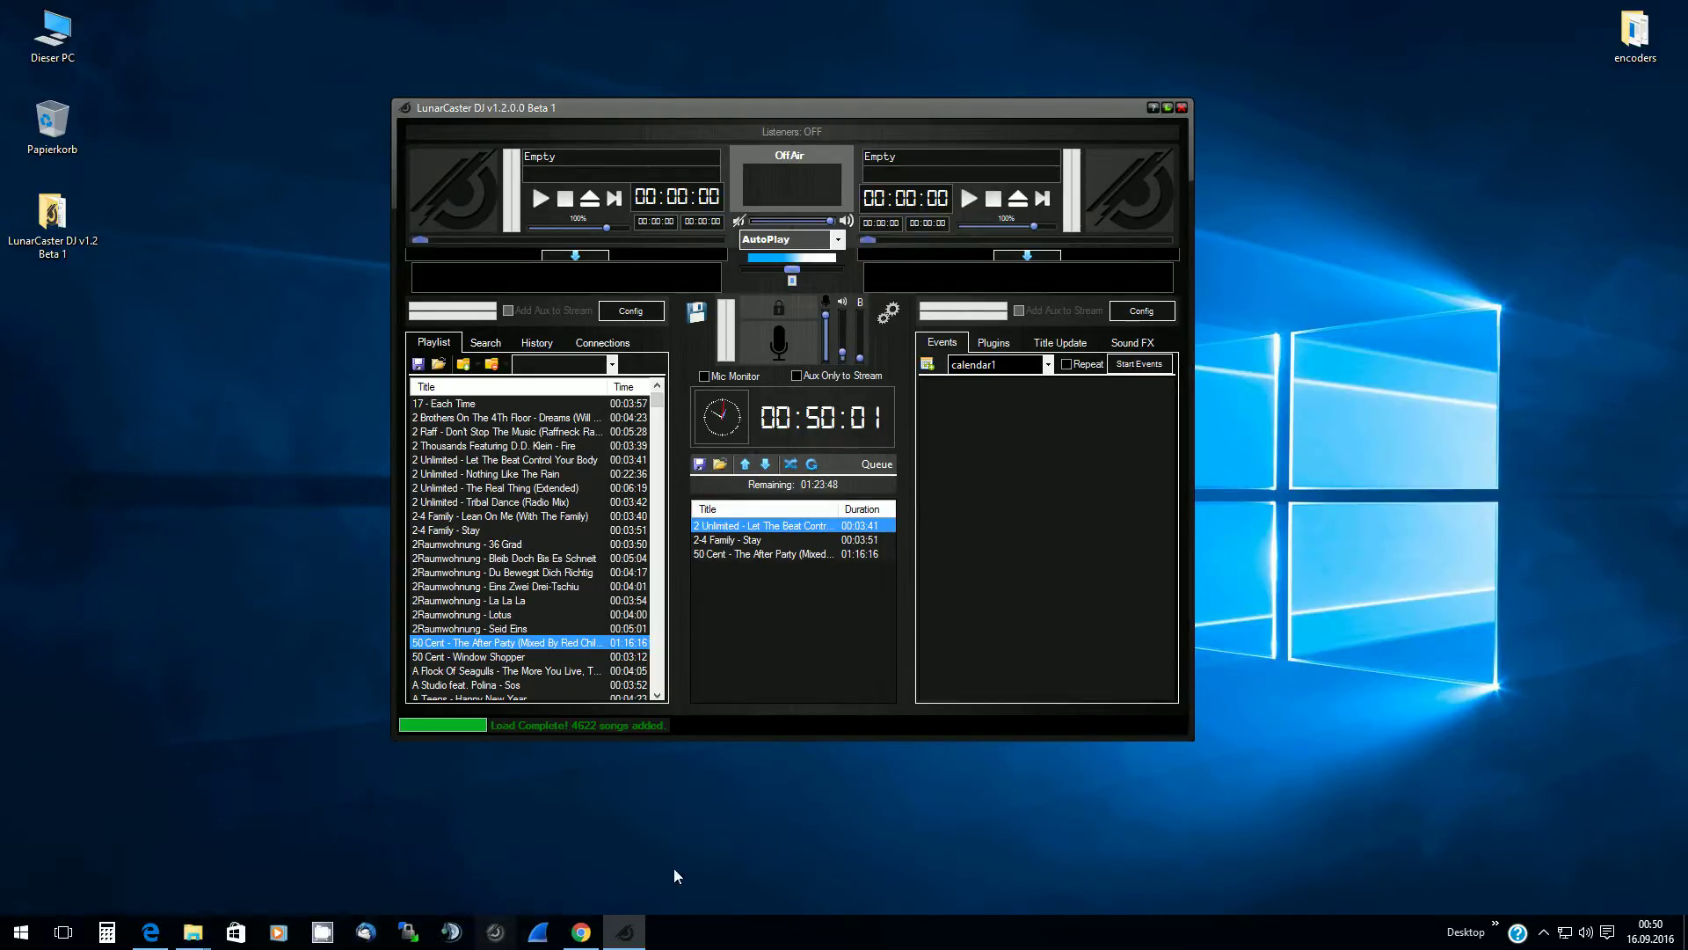
Browse drive E: to 6Jan2016 Backups > Music > Amazon Music > Billy Talent > Billy Talent II (US Version)
{"action": "double_click", "coordinate": [66, 35]}
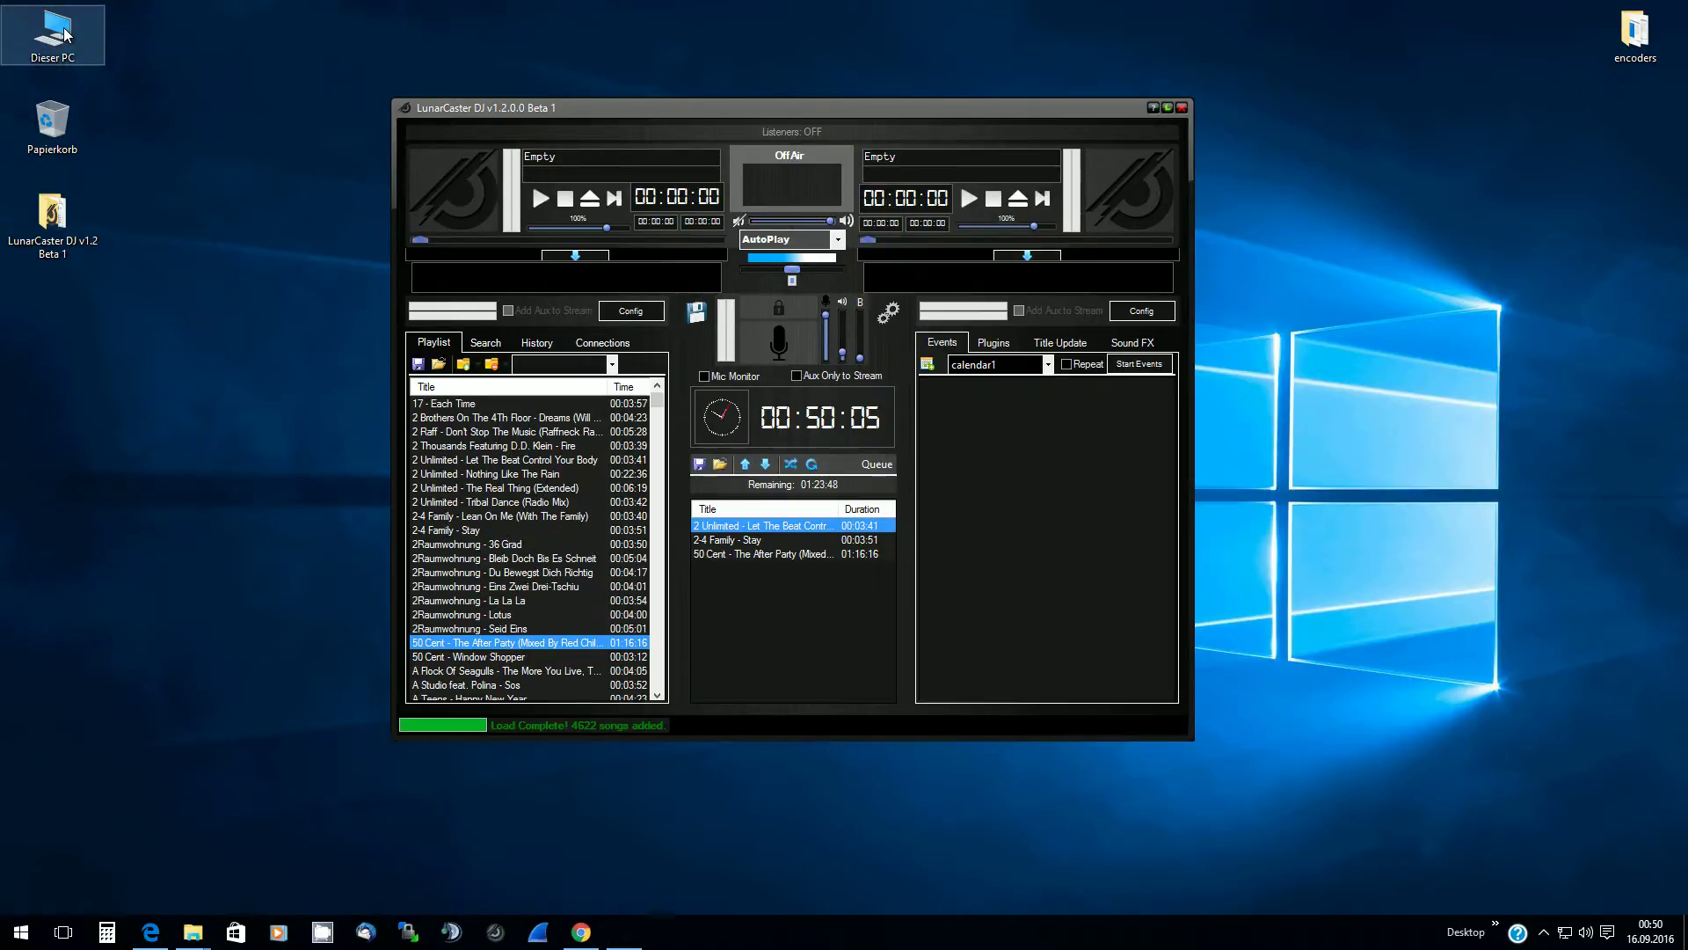
{"action": "left_click_drag", "start_coordinate": [771, 130], "coordinate": [1220, 127]}
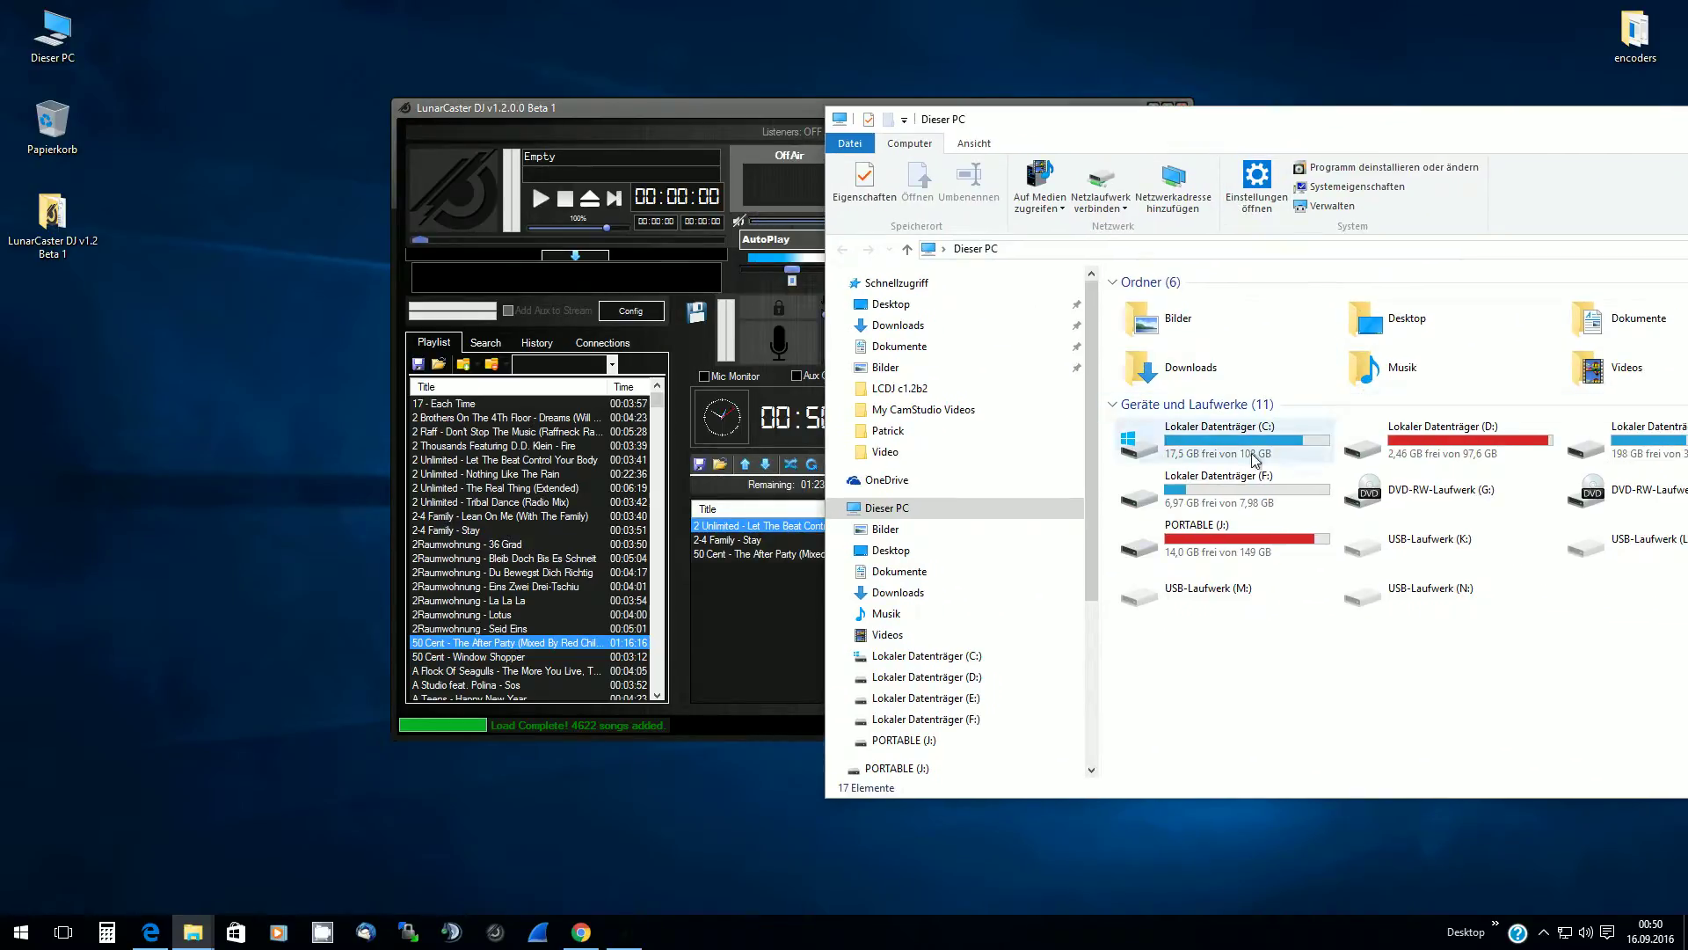
{"action": "double_click", "coordinate": [1627, 440]}
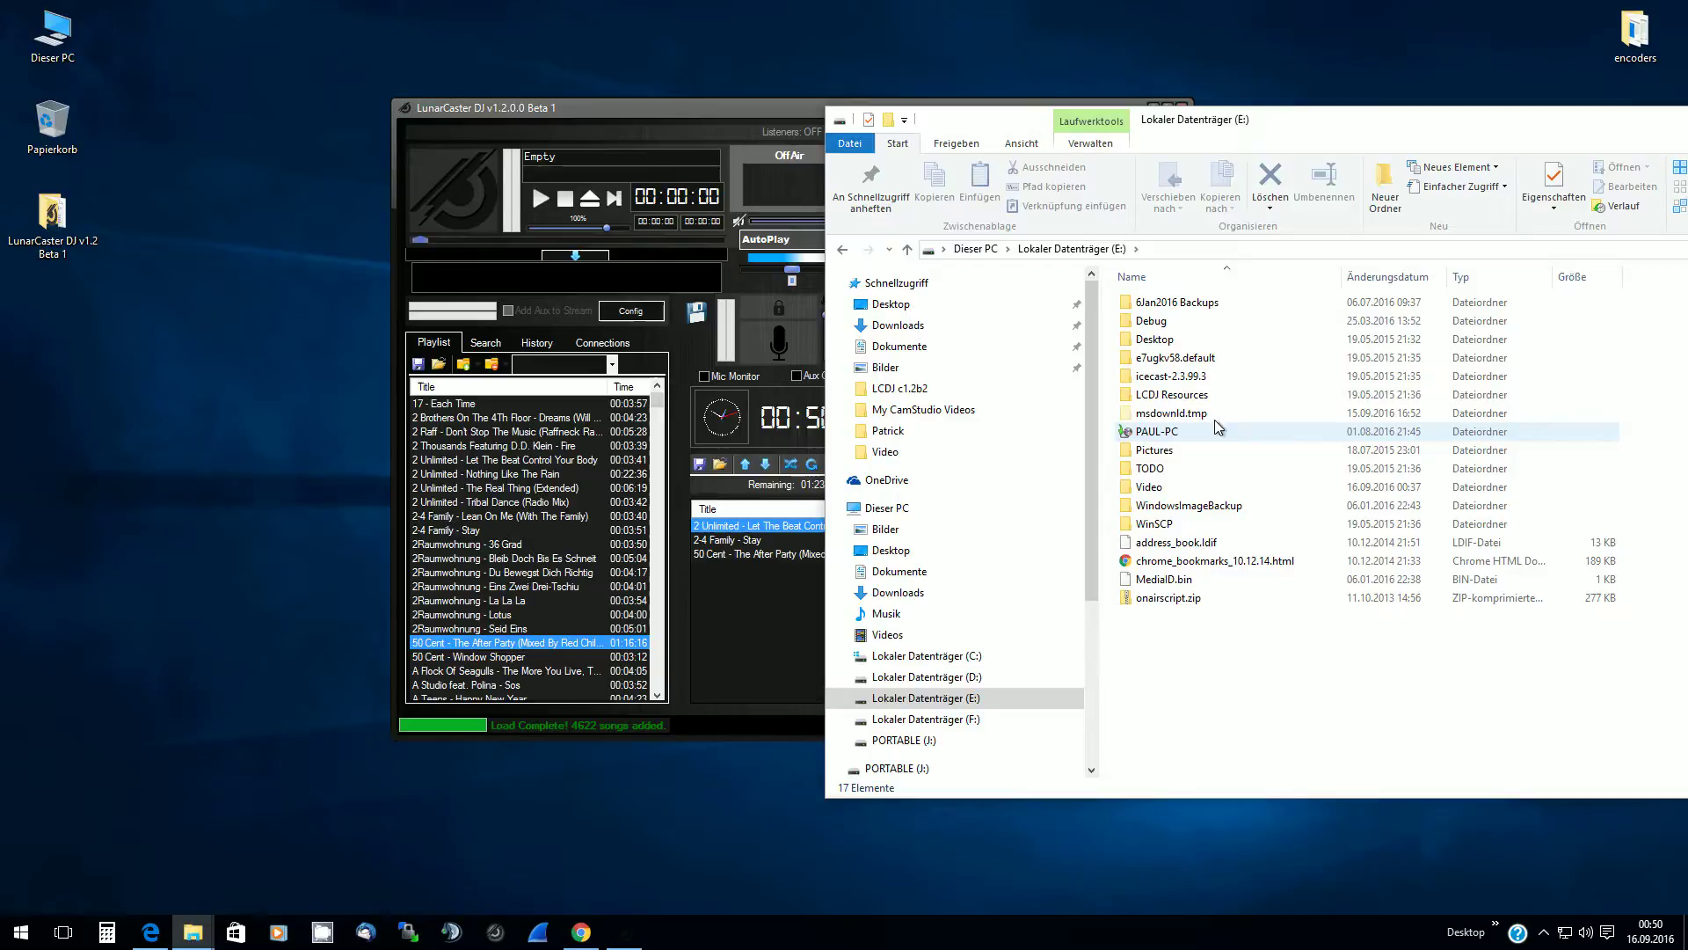
{"action": "double_click", "coordinate": [1174, 302]}
{"action": "double_click", "coordinate": [1150, 432]}
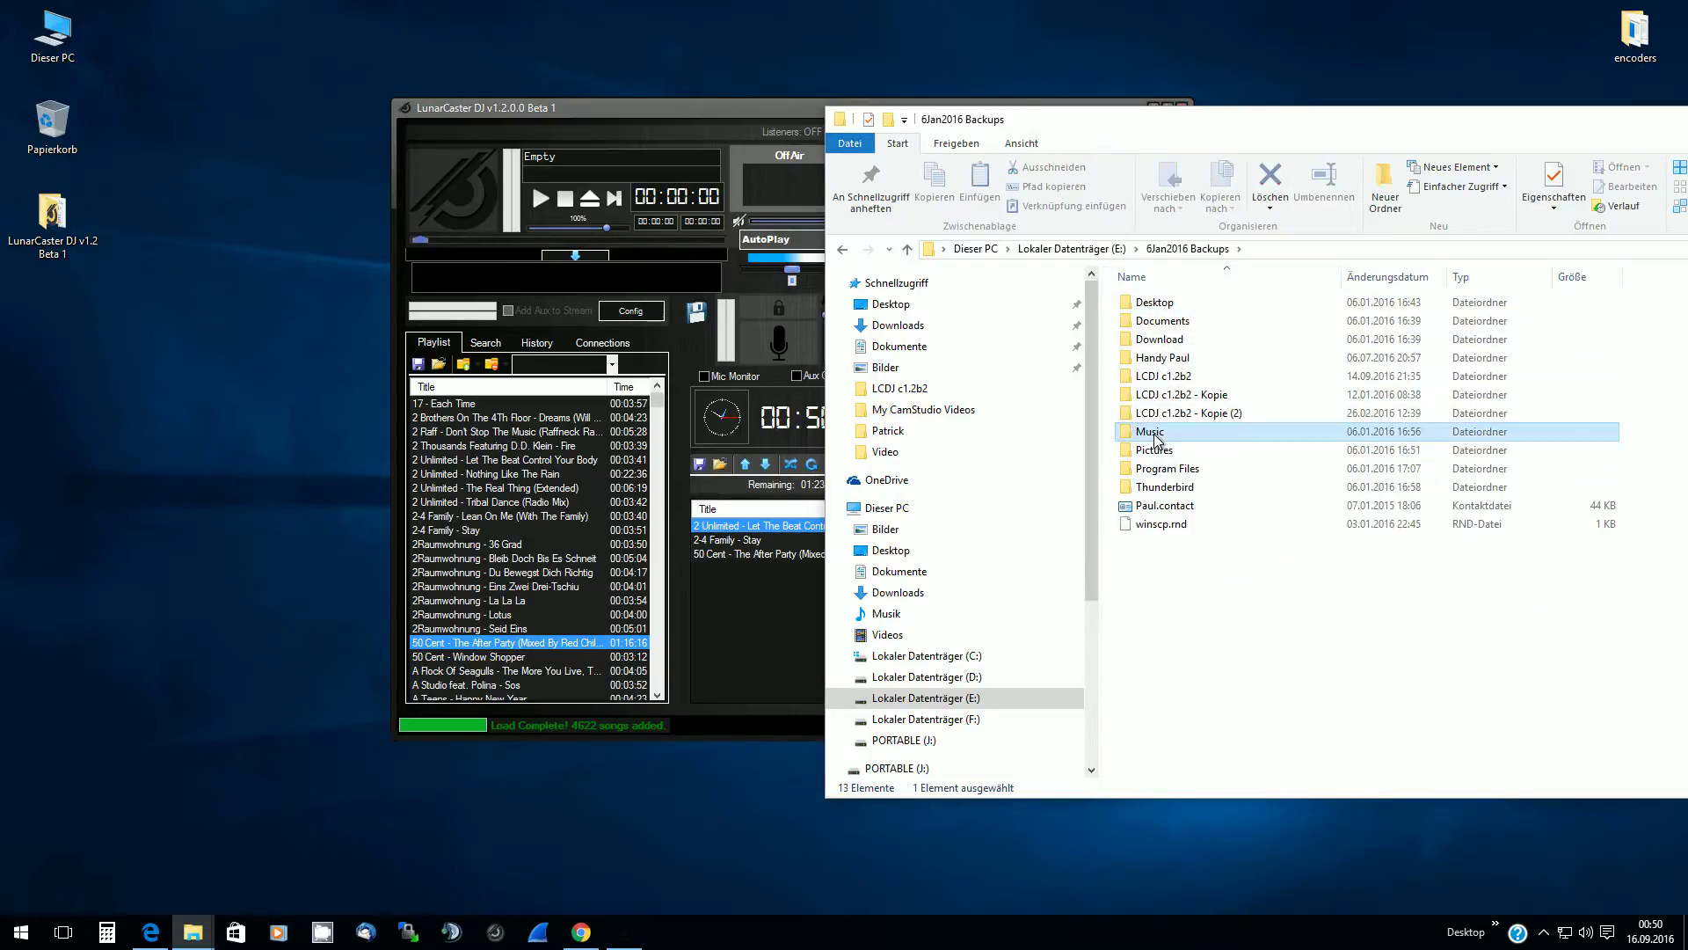
{"action": "double_click", "coordinate": [1183, 322]}
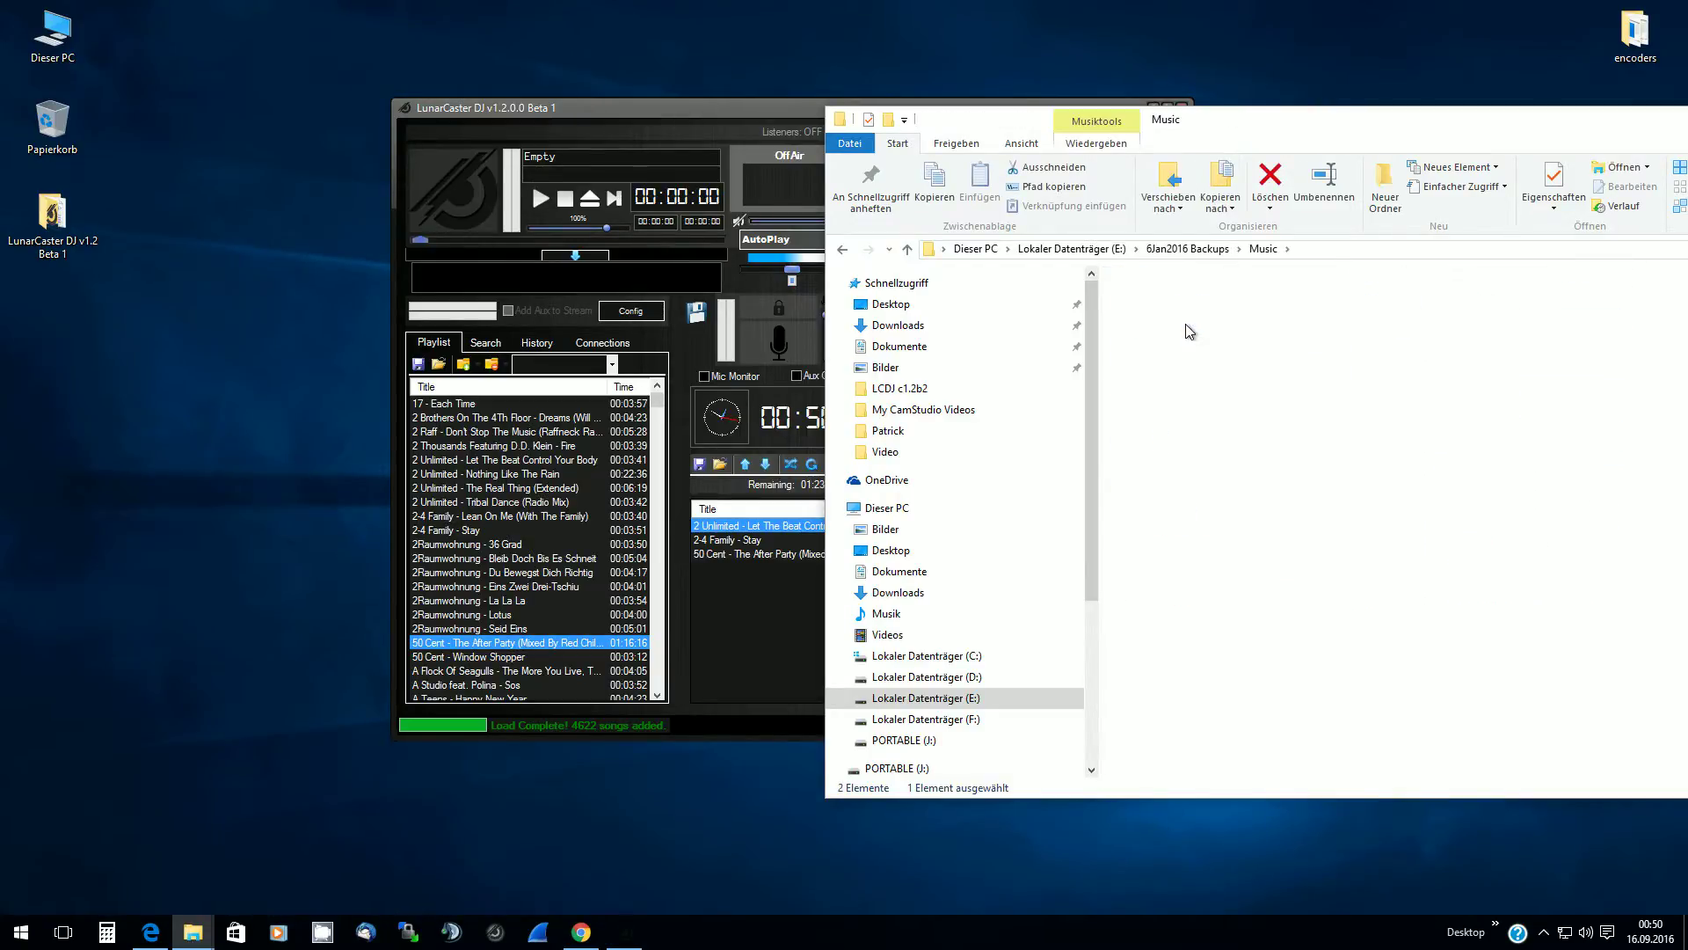
{"action": "key", "text": "BackSpace"}
{"action": "double_click", "coordinate": [1152, 303]}
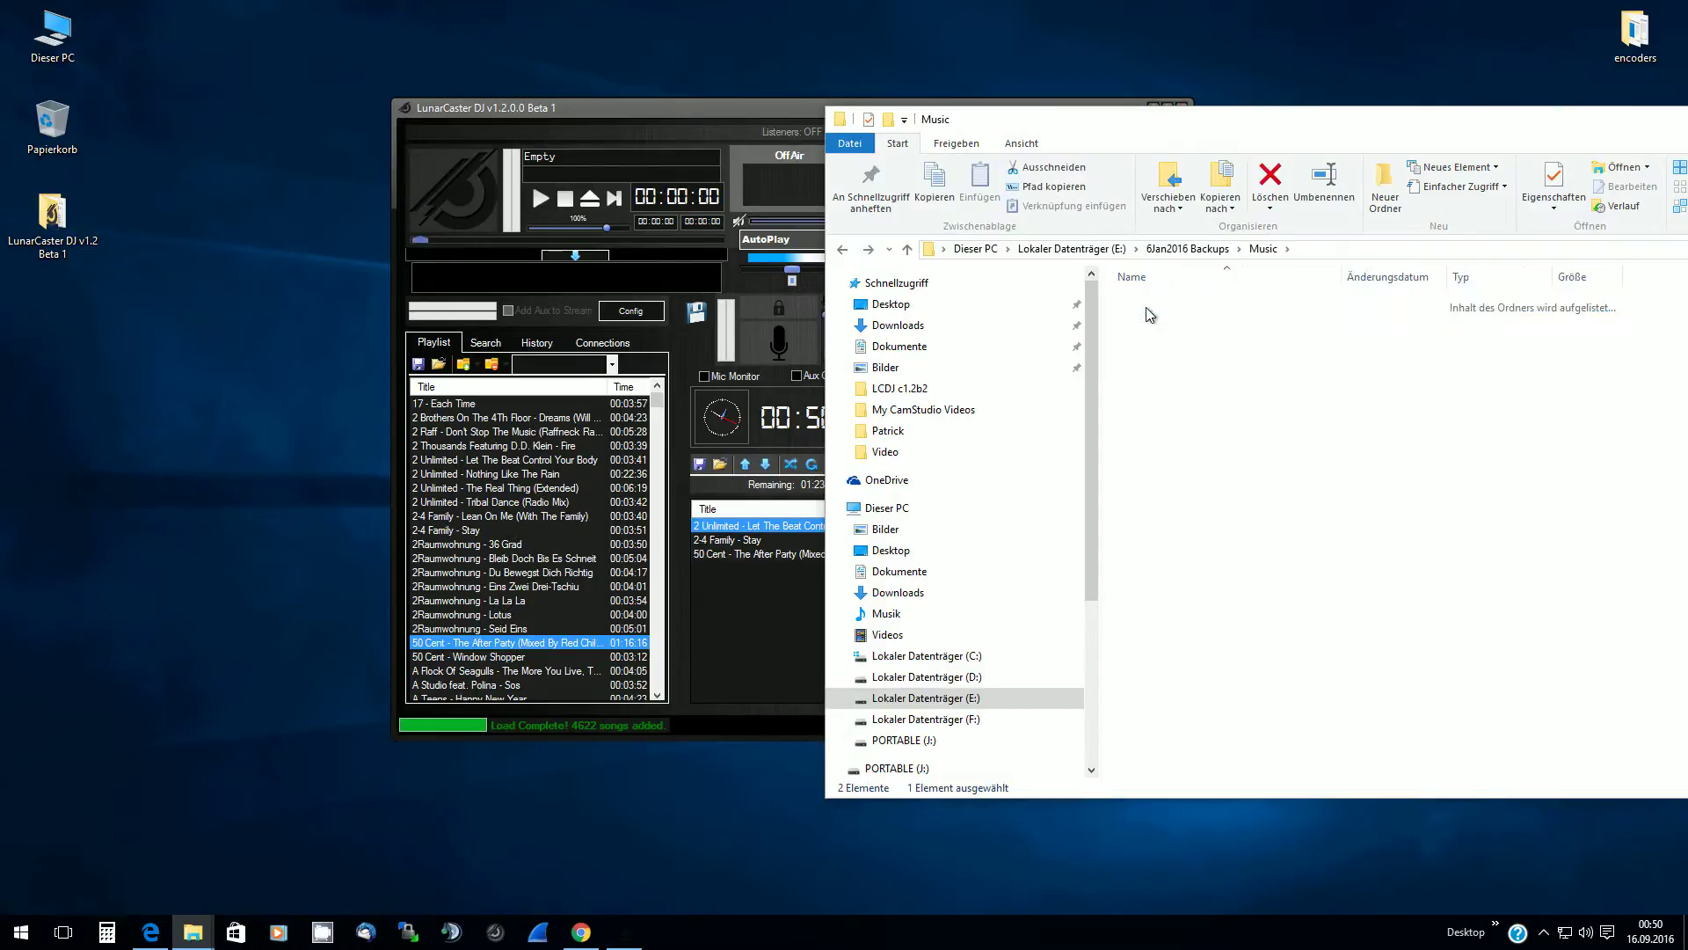
{"action": "double_click", "coordinate": [1172, 340]}
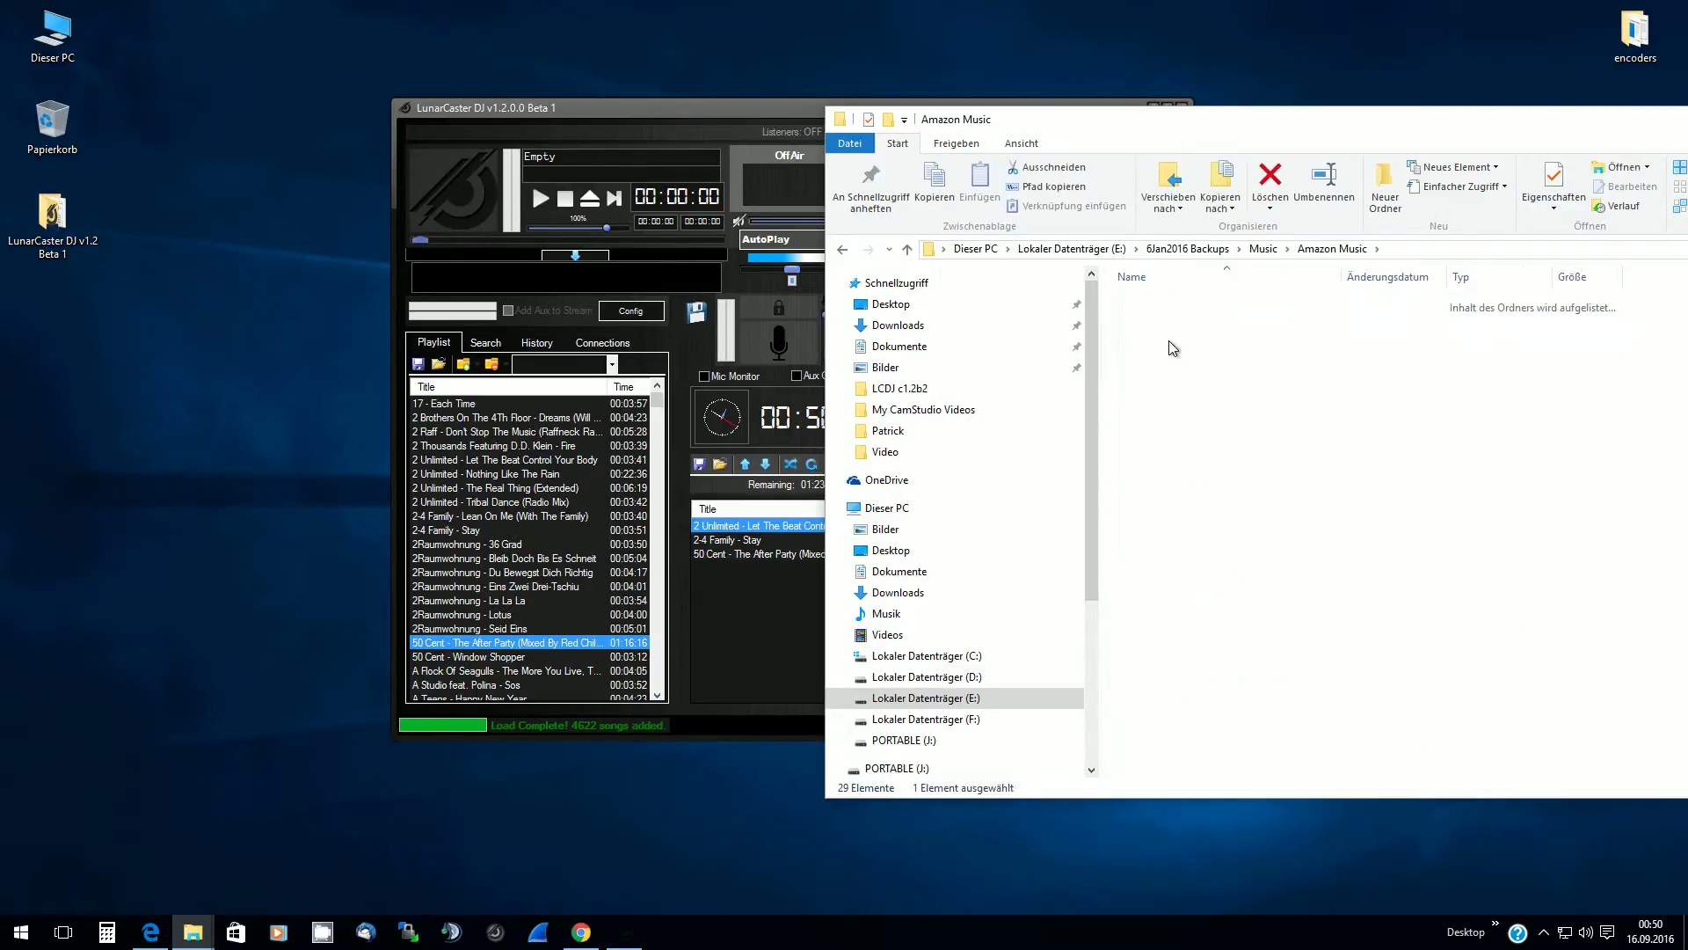
{"action": "double_click", "coordinate": [1178, 308]}
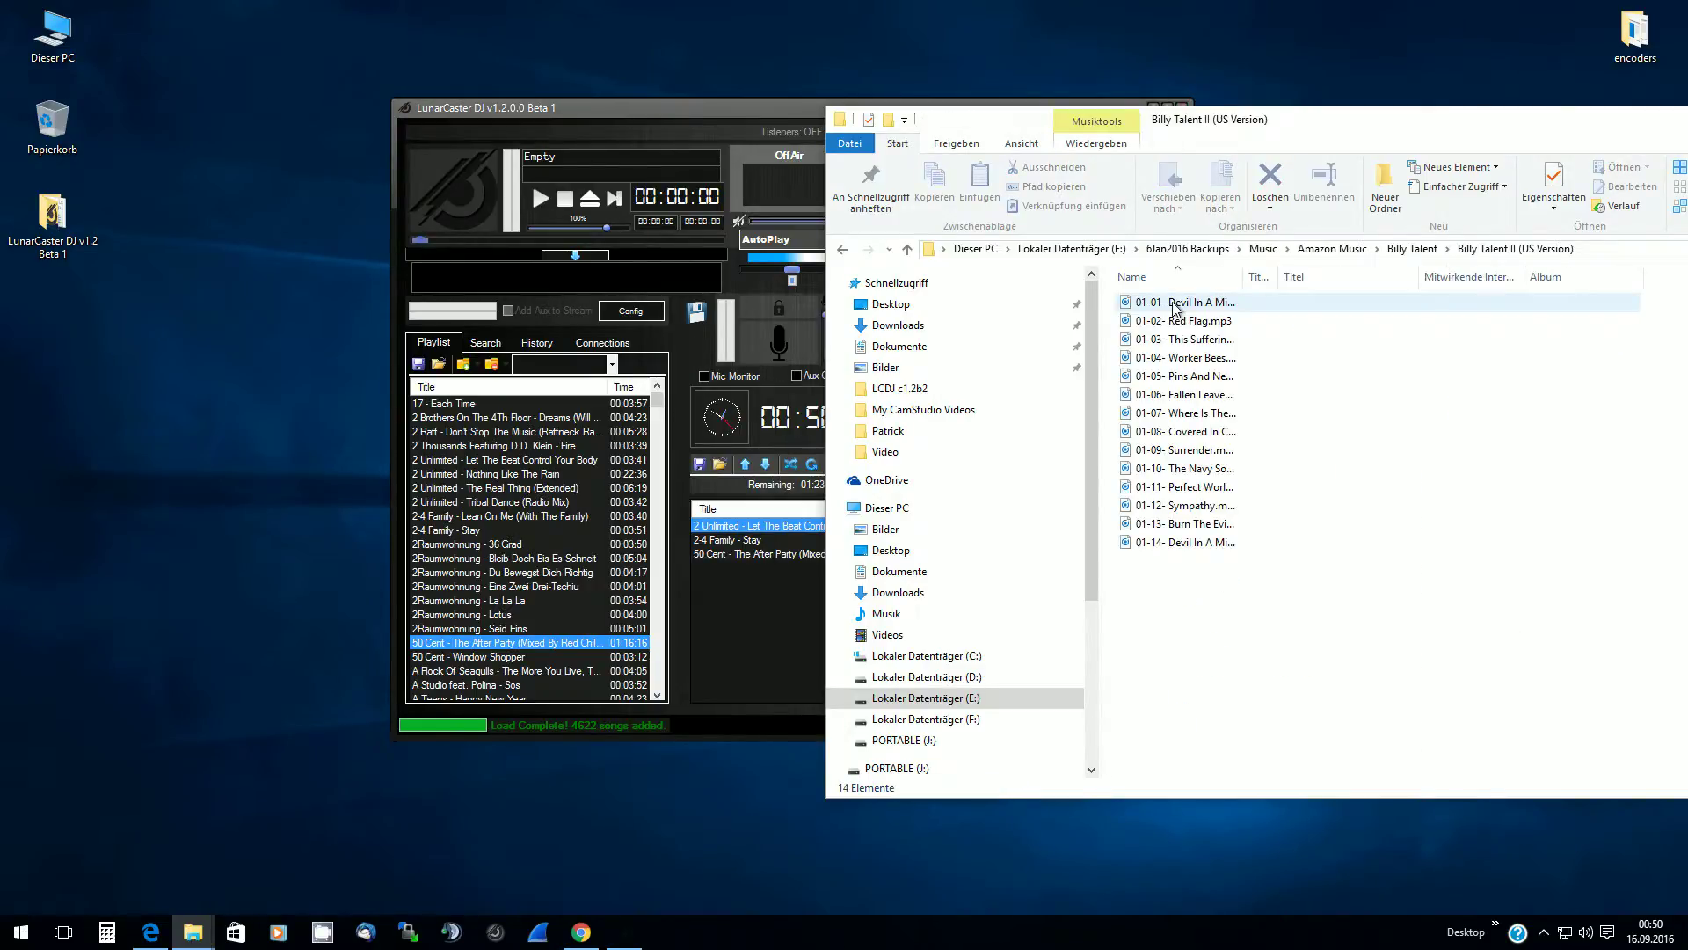
Add Red Flag to the queue and load Pins And Needles onto the first deck
{"action": "left_click", "coordinate": [1192, 330]}
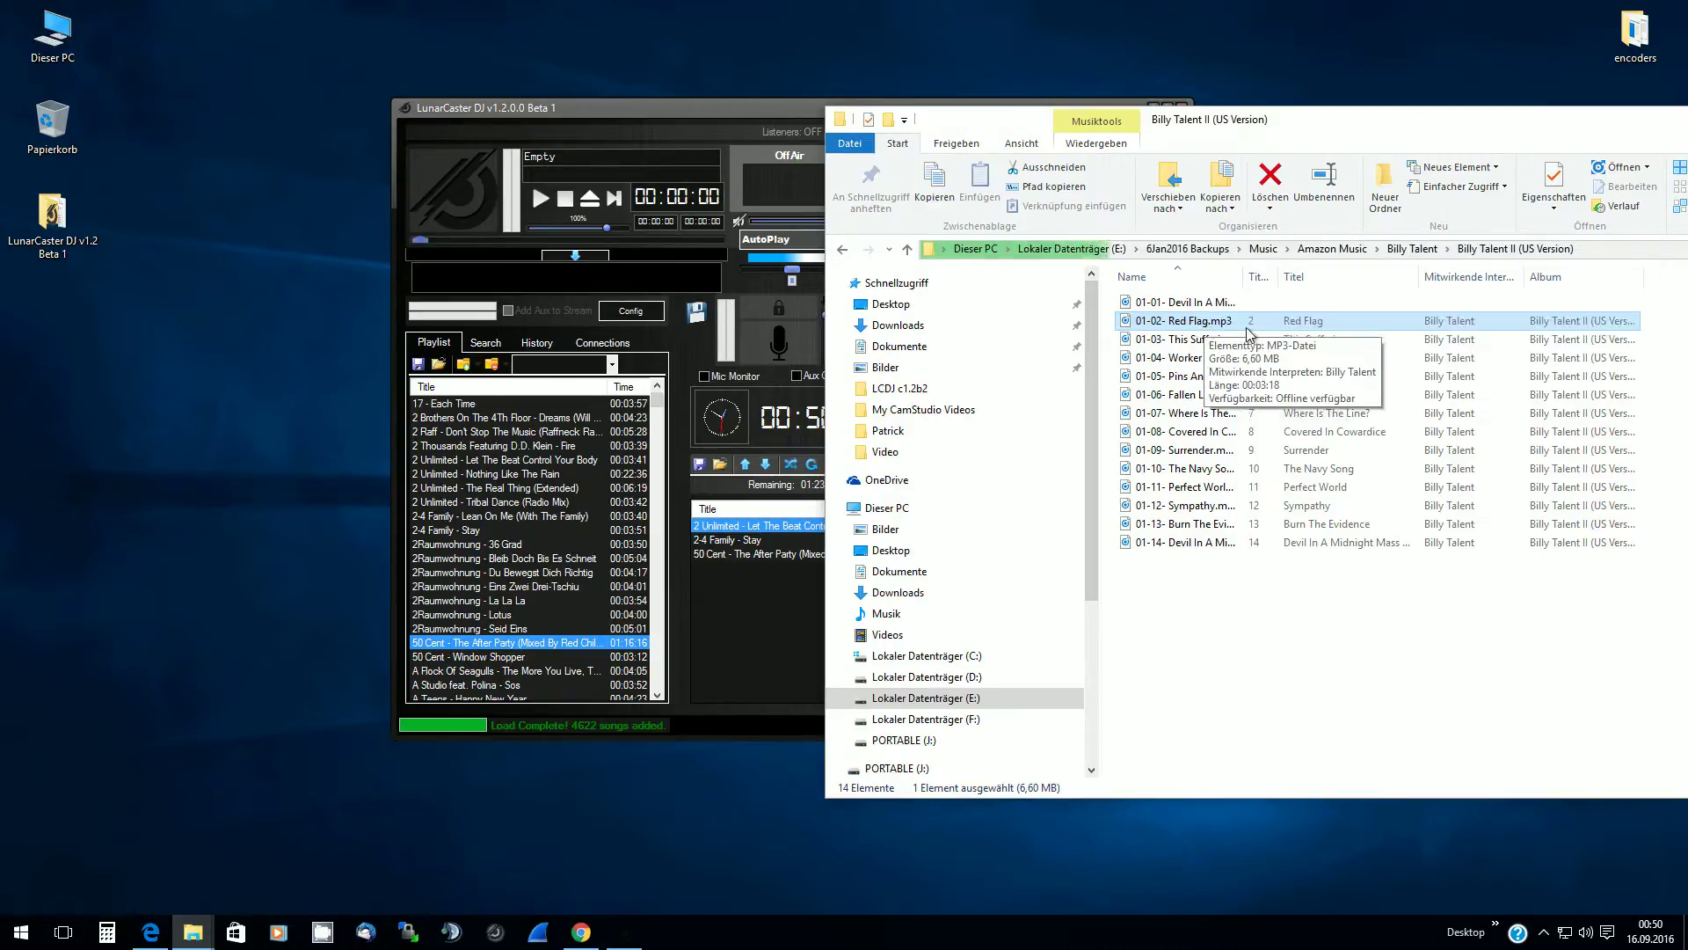
{"action": "left_click_drag", "start_coordinate": [1217, 329], "coordinate": [763, 629]}
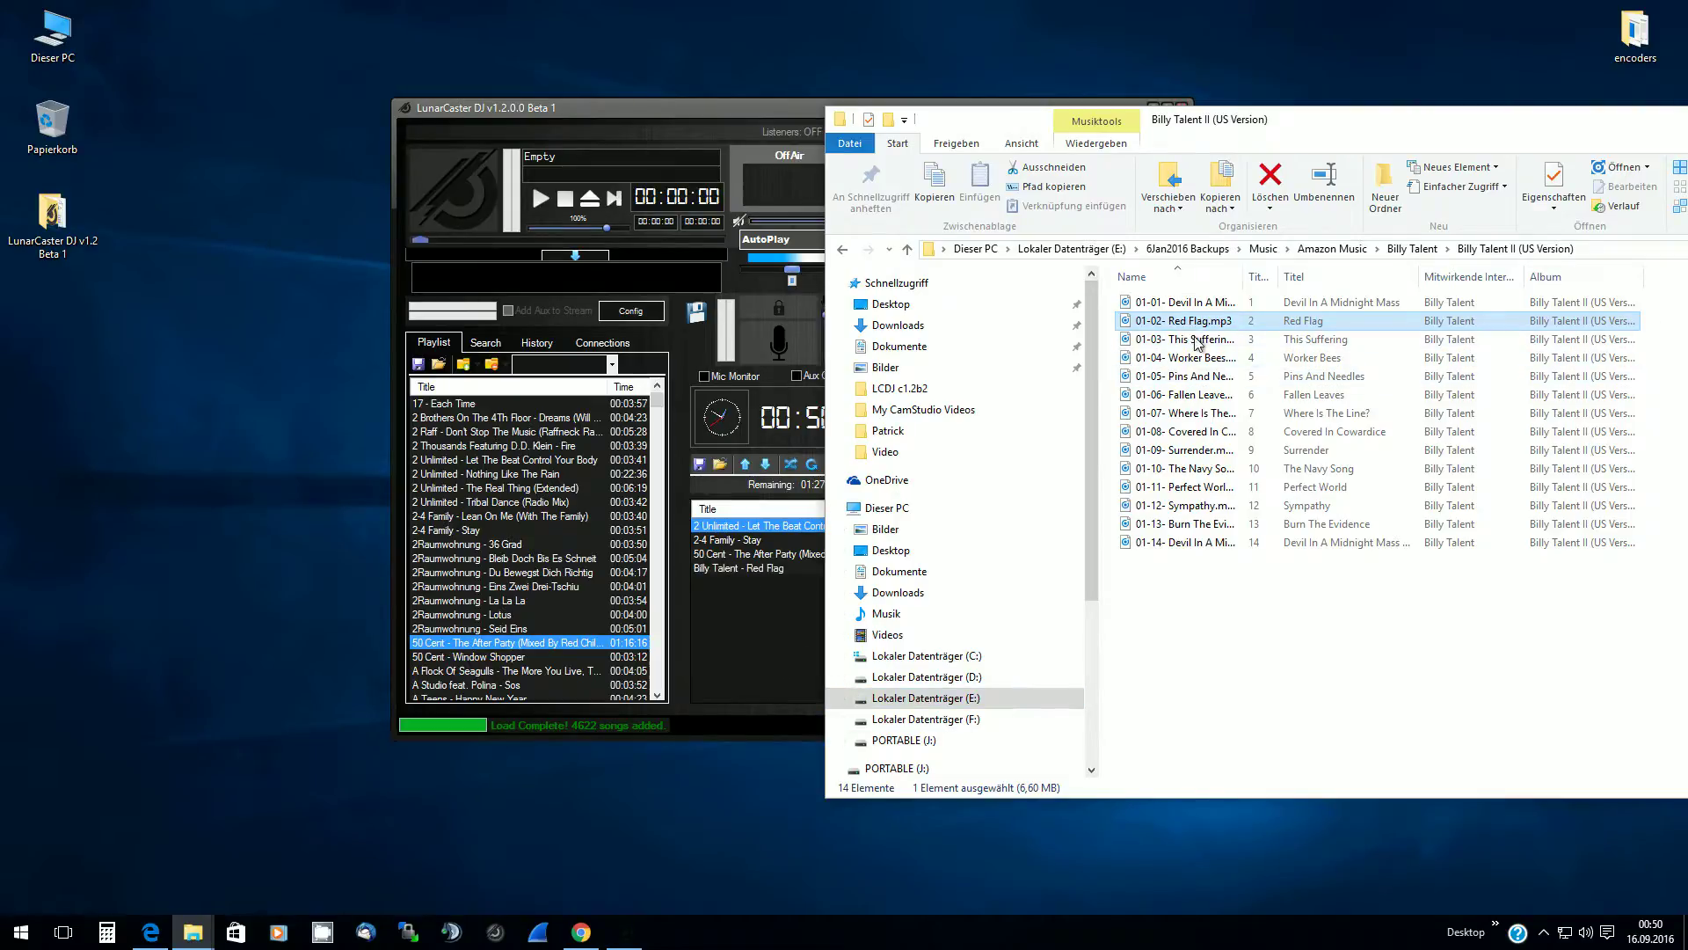
{"action": "left_click", "coordinate": [1193, 378]}
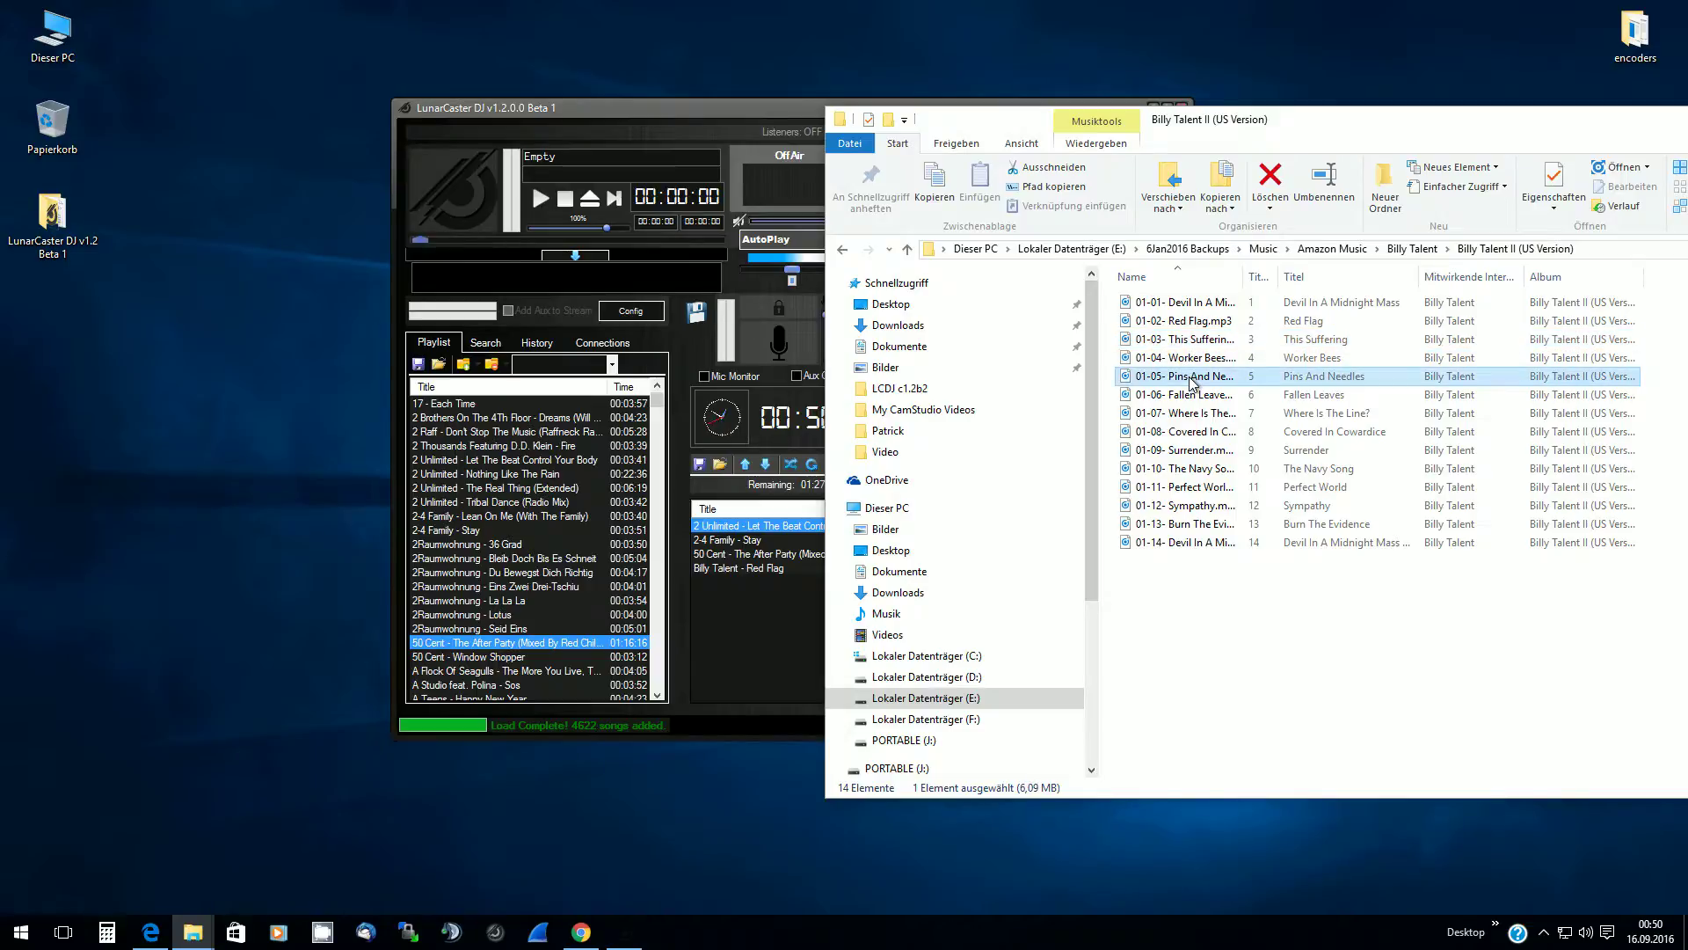
{"action": "left_click_drag", "start_coordinate": [1193, 378], "coordinate": [474, 171]}
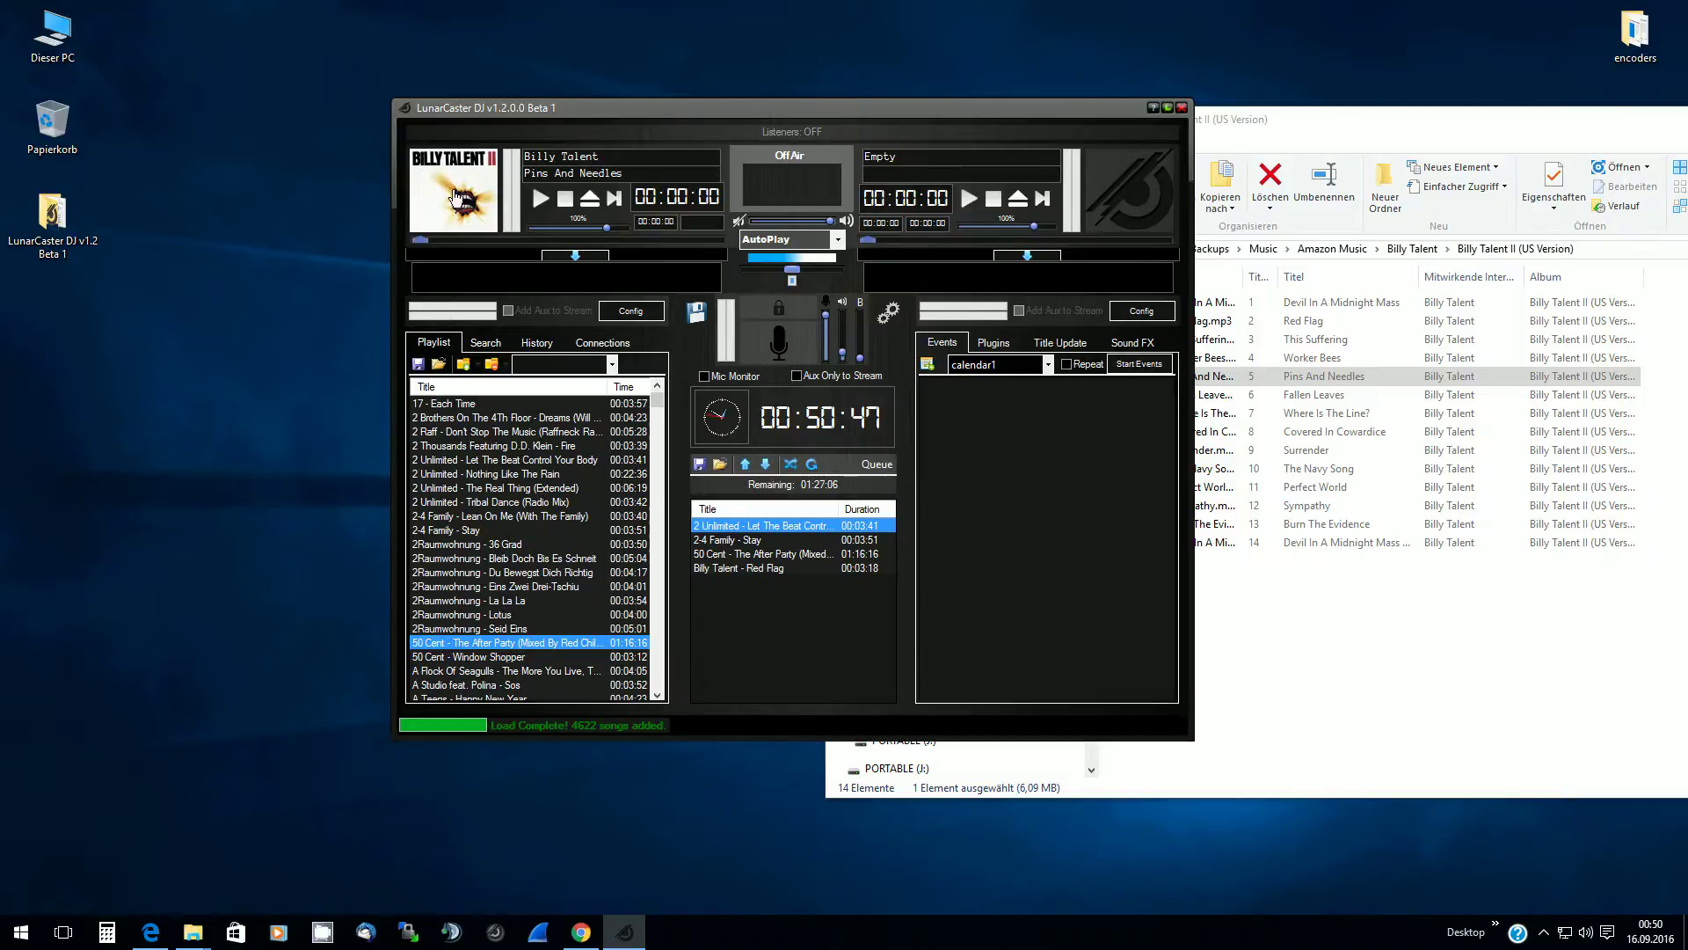
{"action": "left_click", "coordinate": [434, 185]}
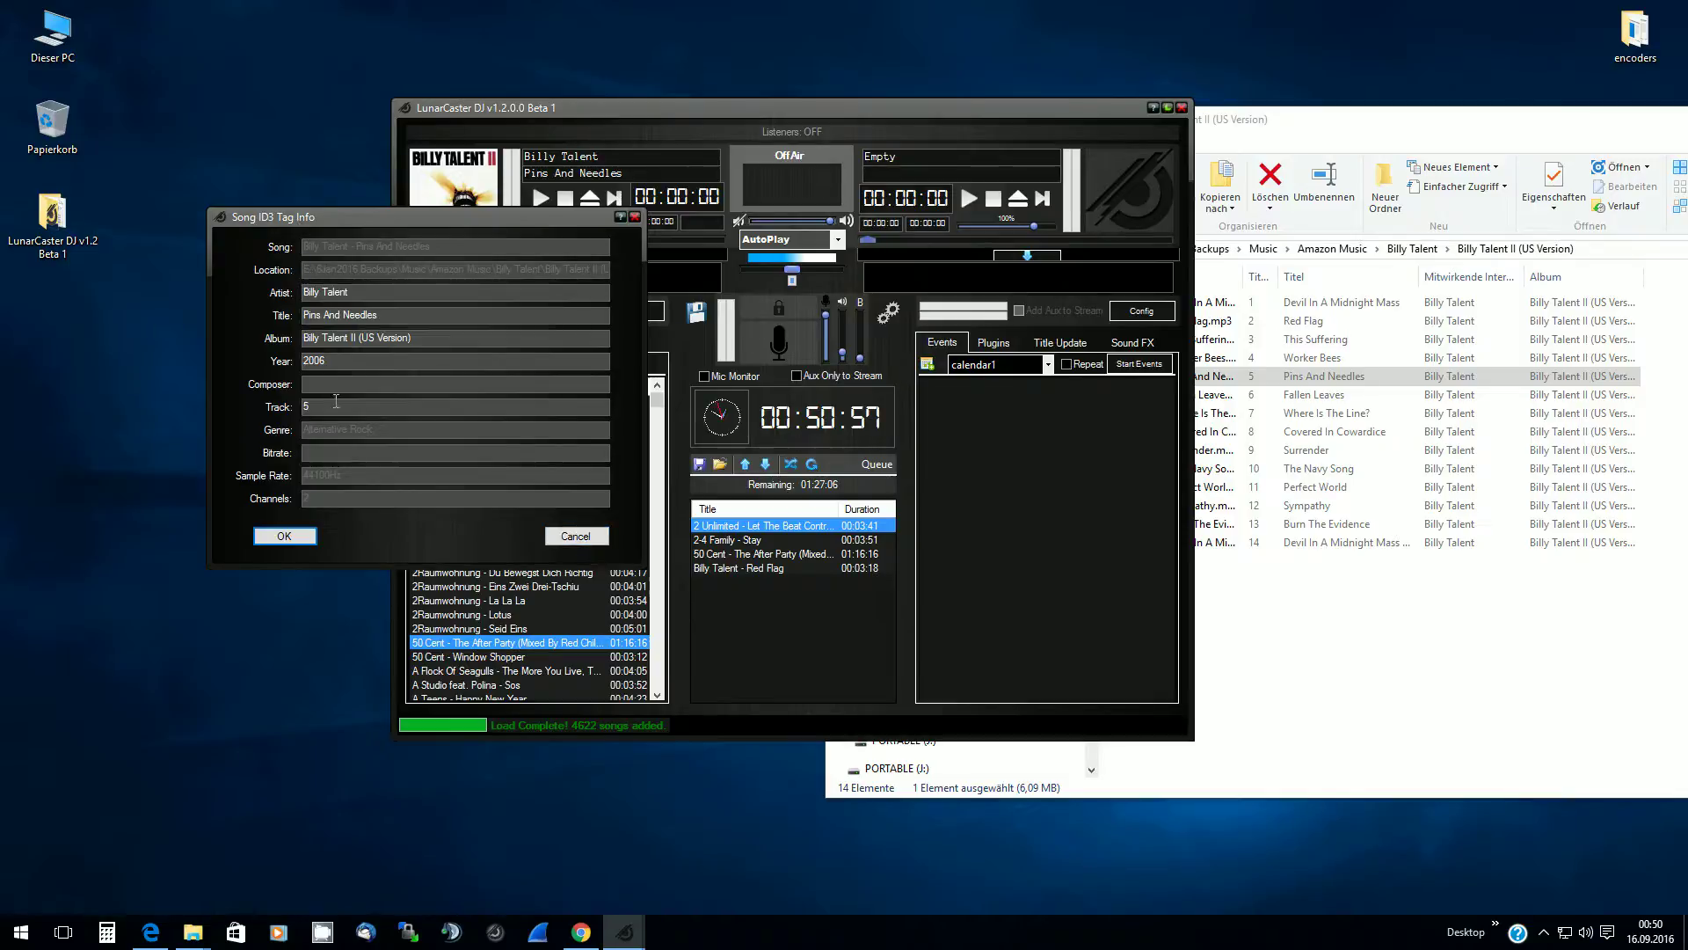
{"action": "left_click", "coordinate": [576, 535]}
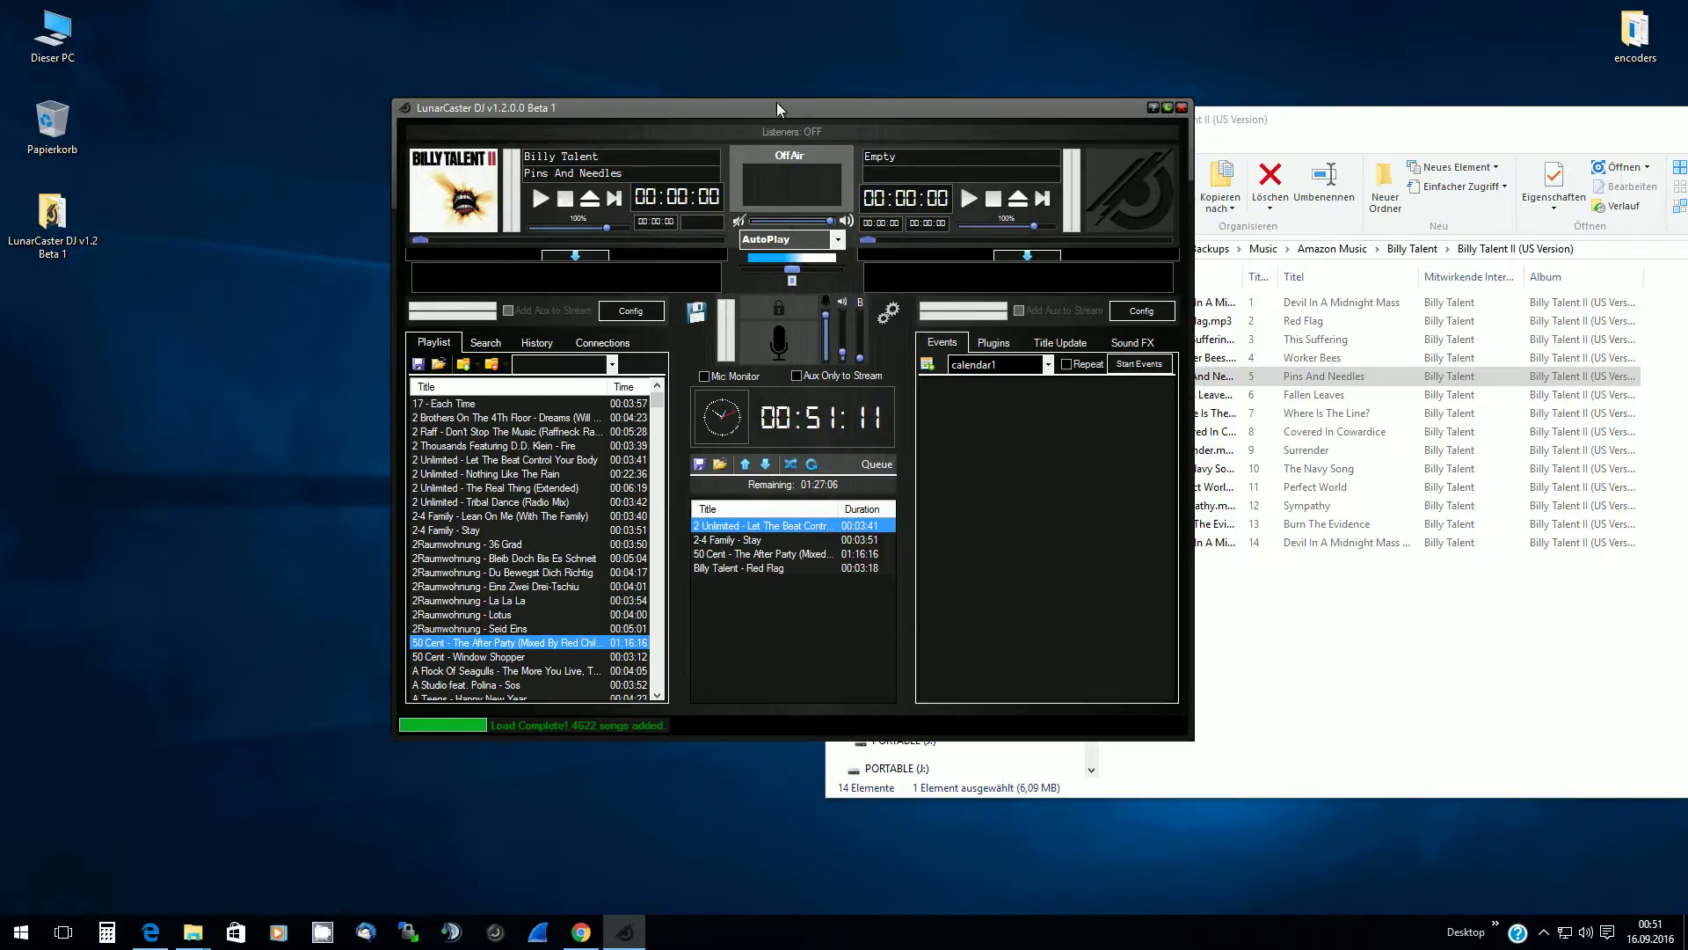
Eject Pins And Needles from deck A so the first deck reads Empty
{"action": "left_click_drag", "start_coordinate": [778, 104], "coordinate": [500, 174]}
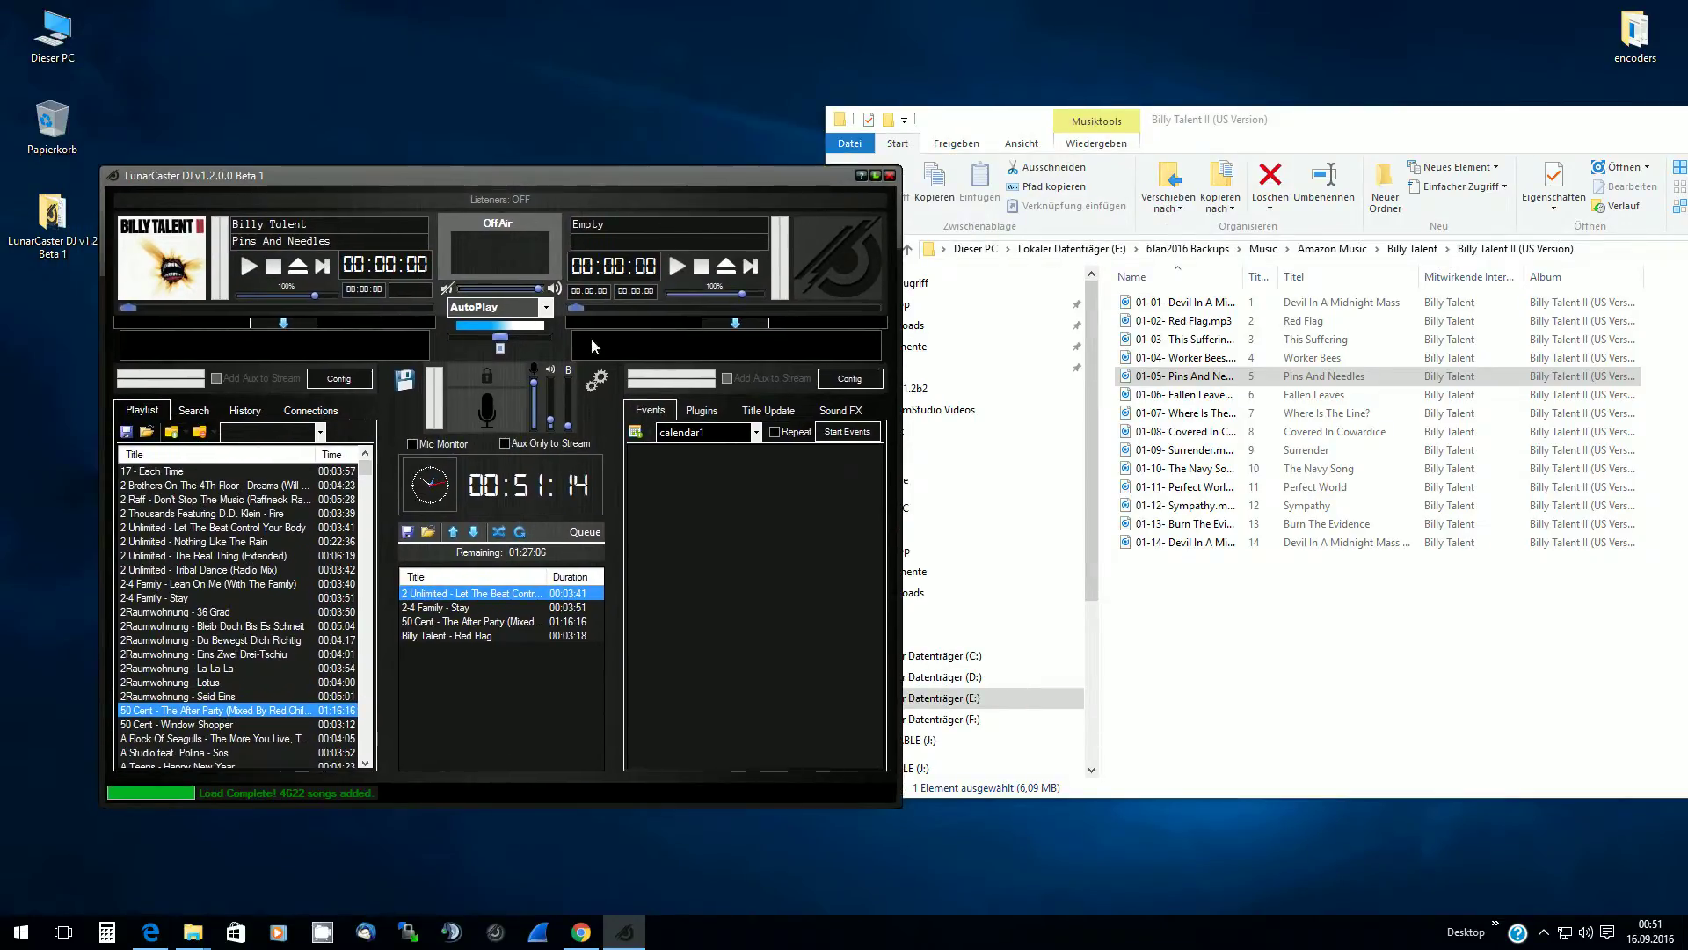
{"action": "left_click", "coordinate": [298, 266]}
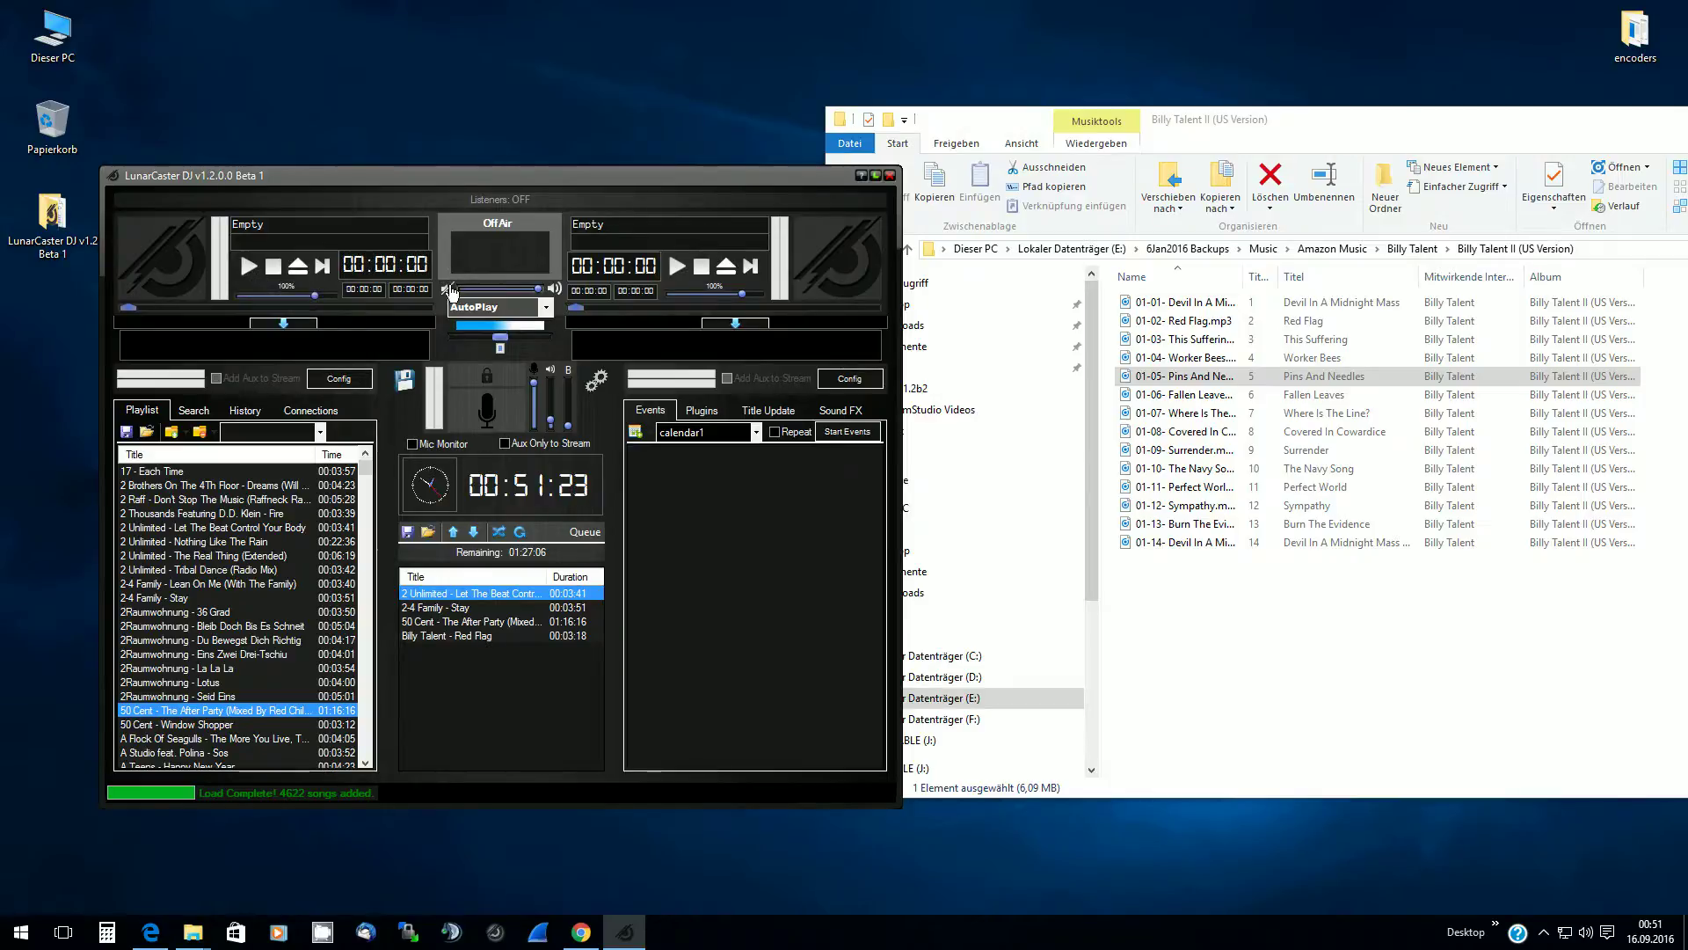
{"action": "left_click_drag", "start_coordinate": [487, 175], "coordinate": [569, 55]}
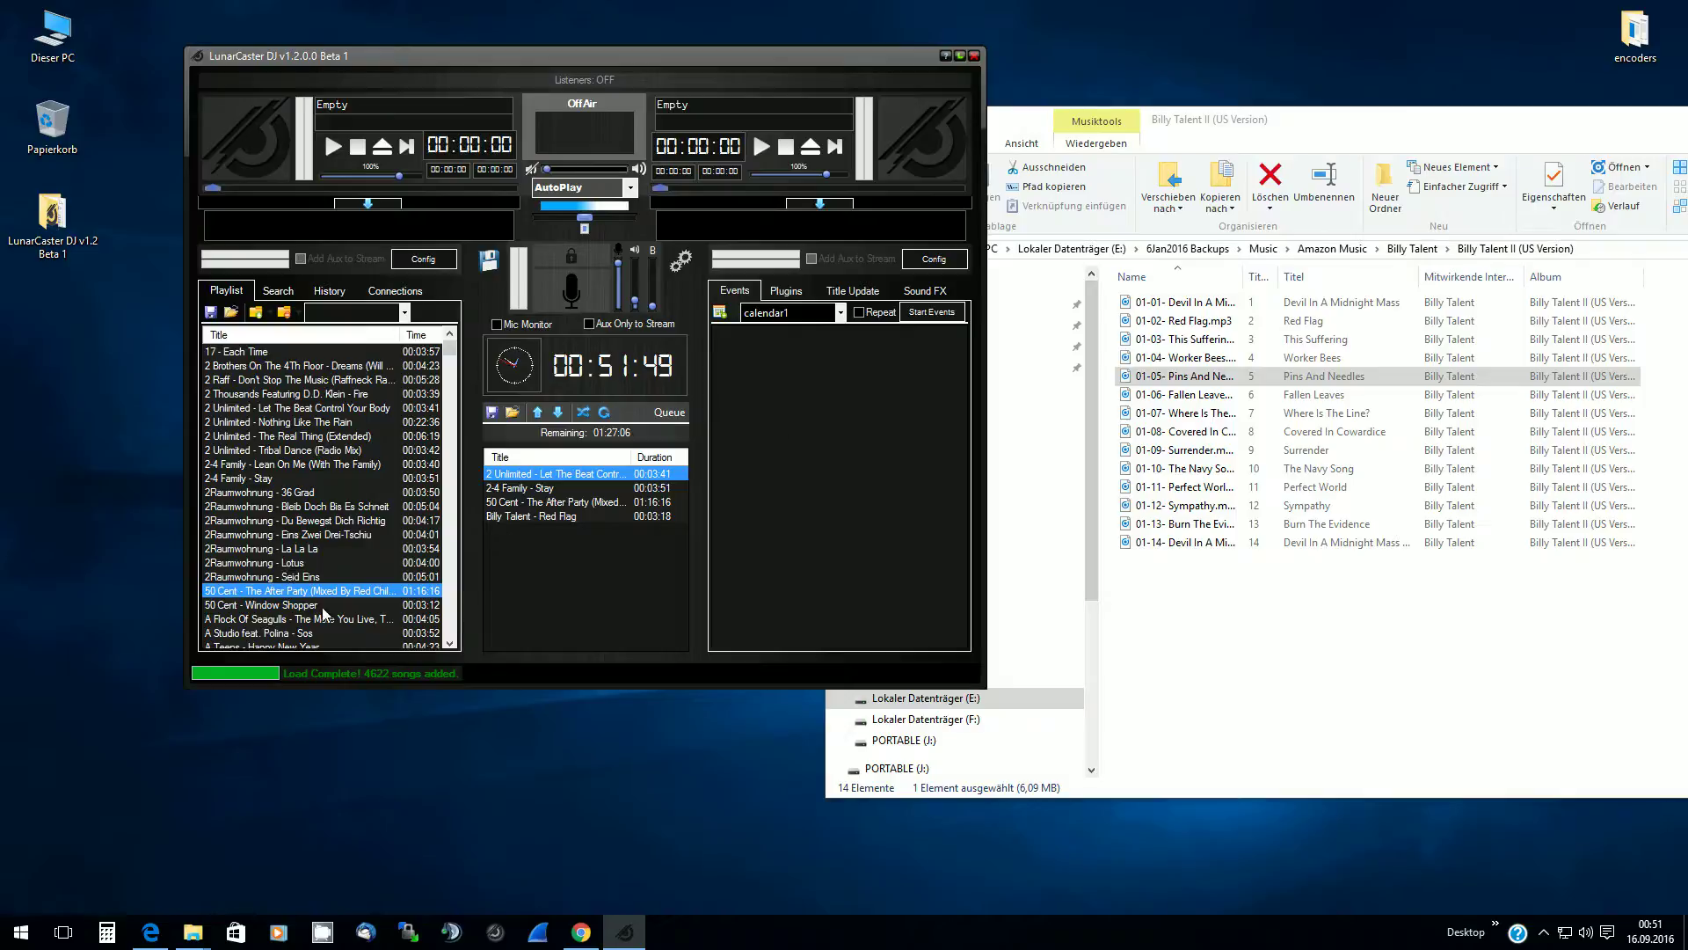
{"action": "left_click", "coordinate": [232, 574]}
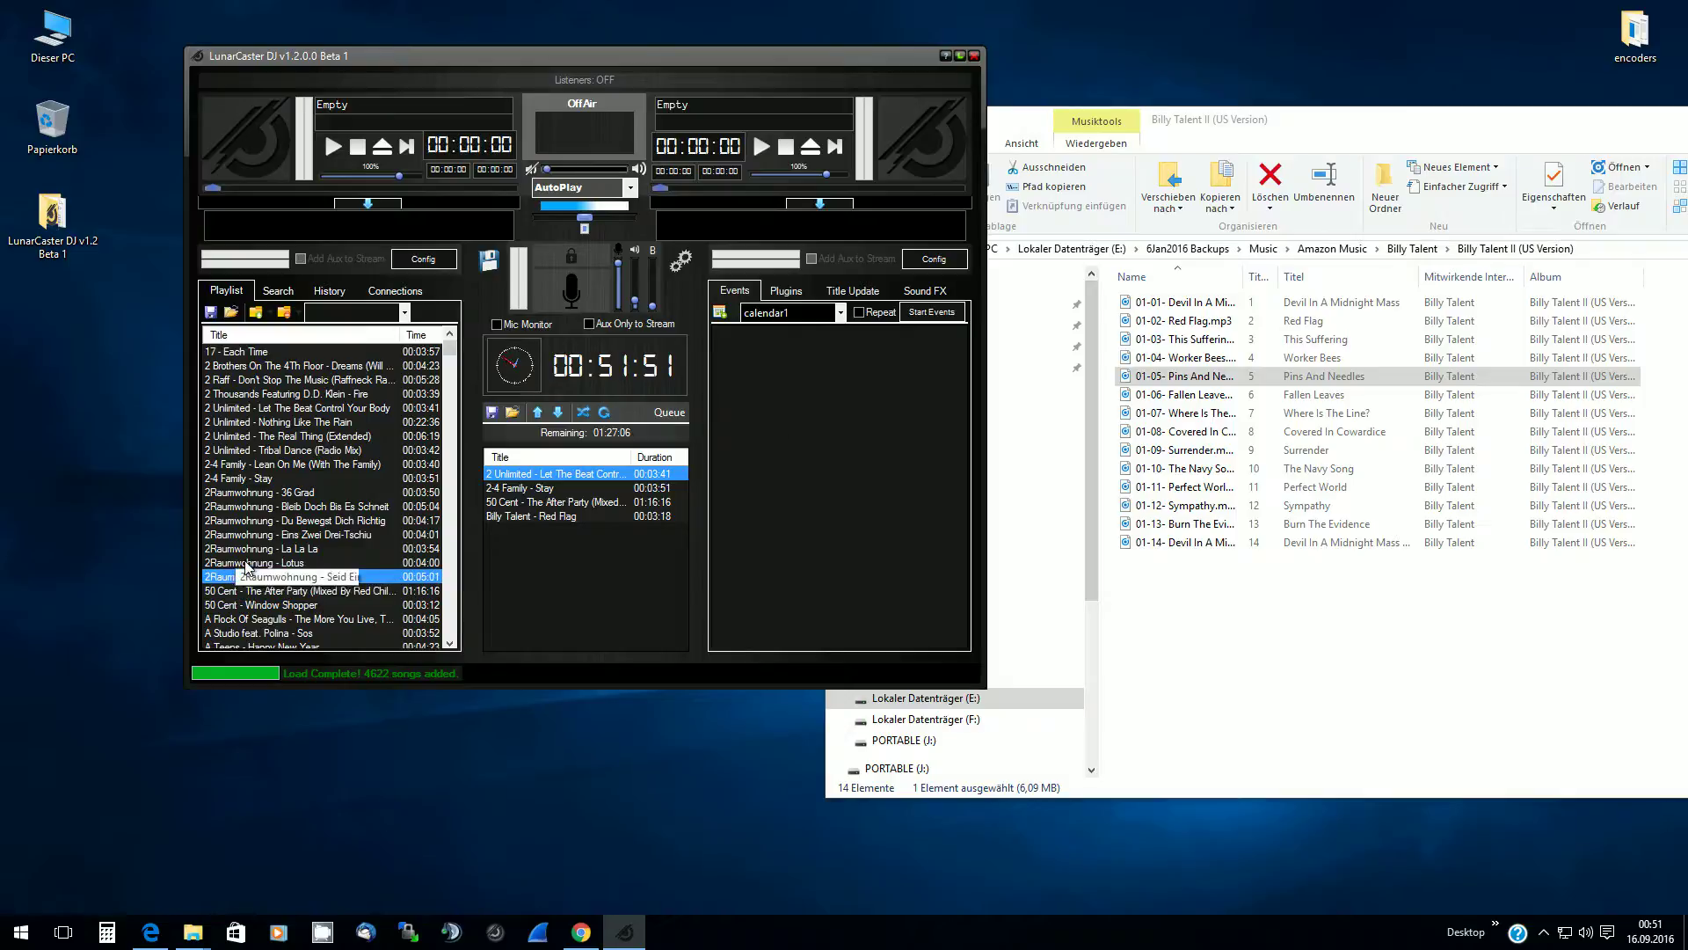
{"action": "left_click", "coordinate": [248, 565]}
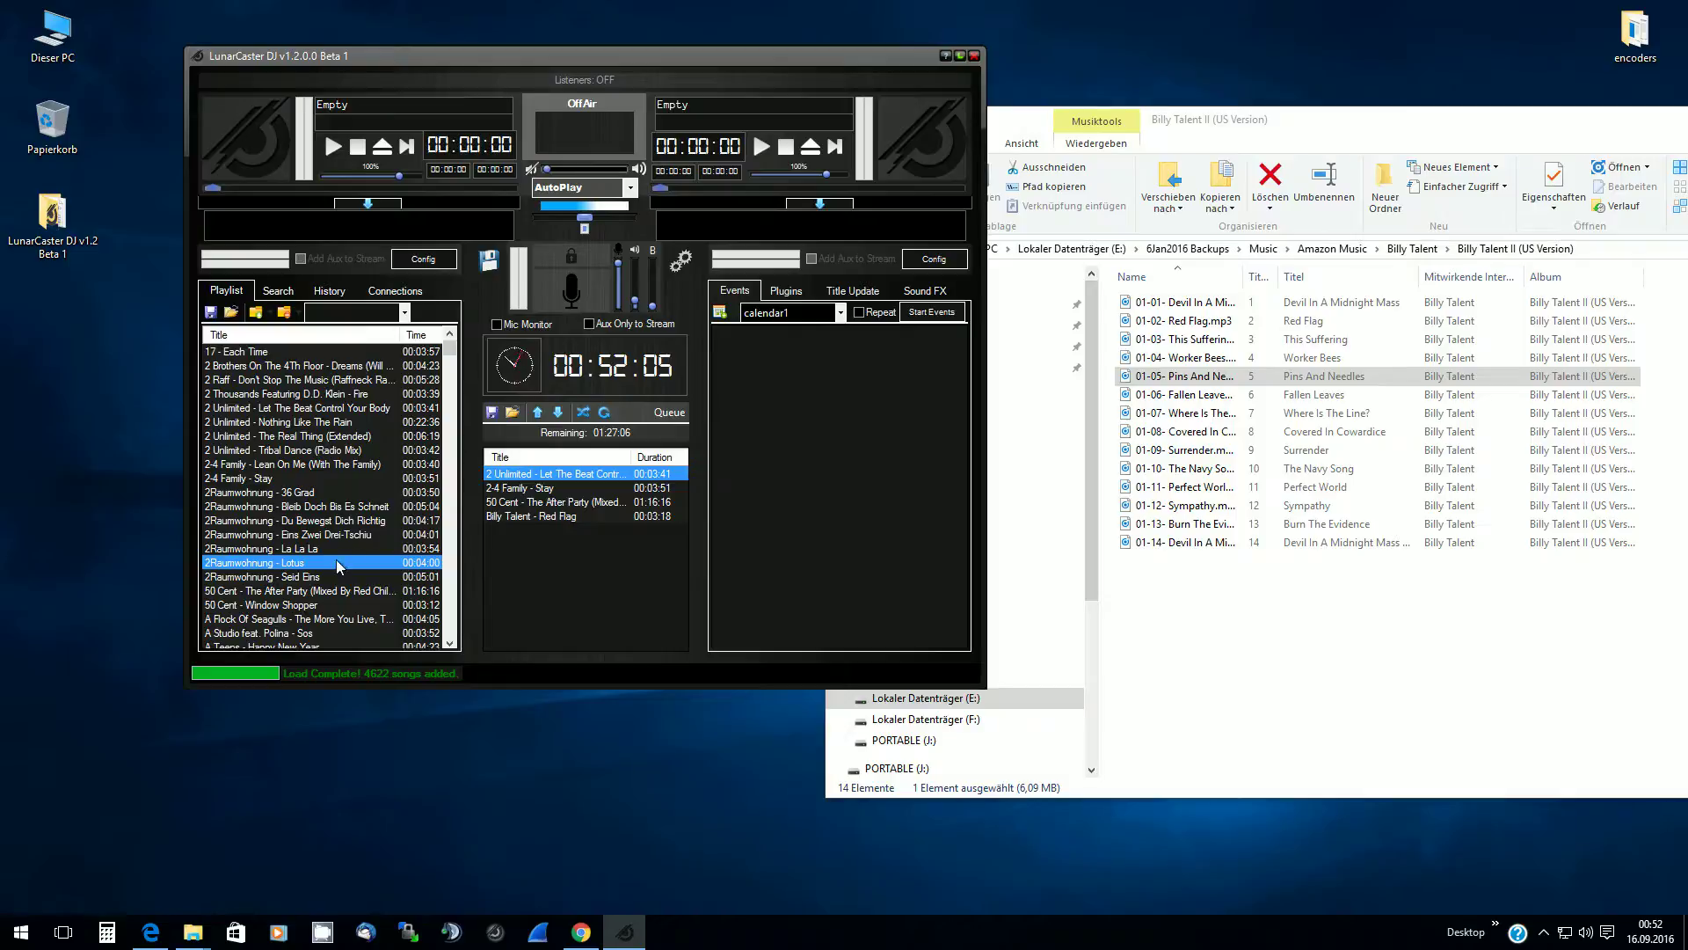
{"action": "left_click", "coordinate": [271, 592]}
{"action": "left_click_drag", "start_coordinate": [257, 593], "coordinate": [253, 607]}
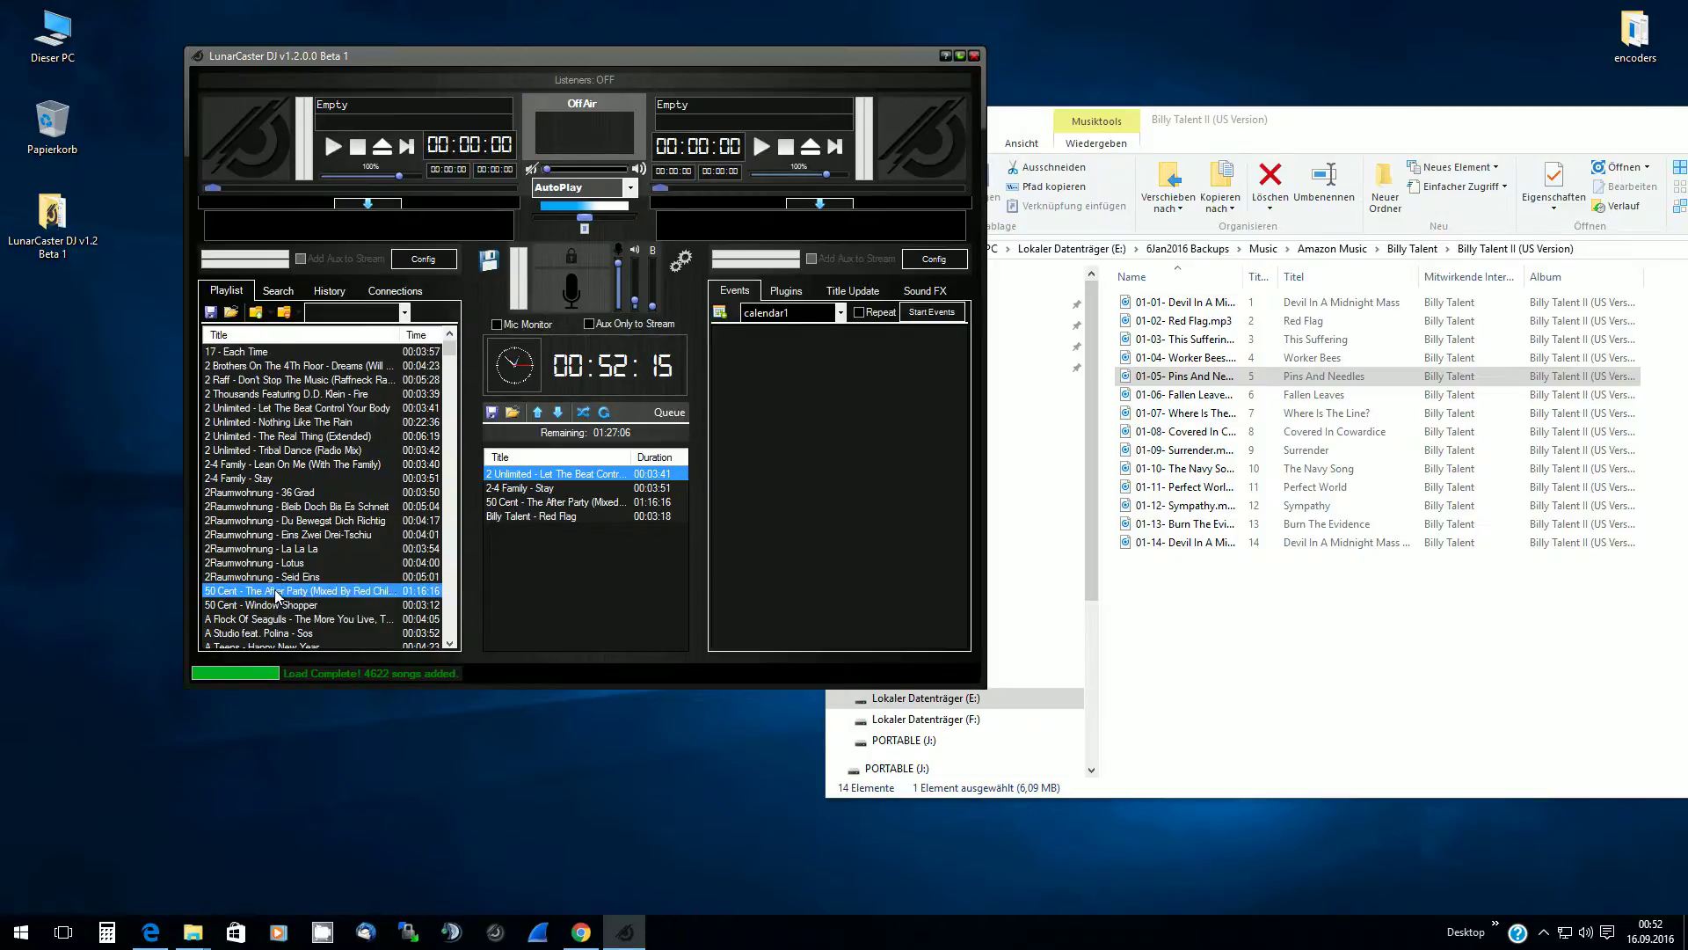
{"action": "right_click", "coordinate": [276, 595]}
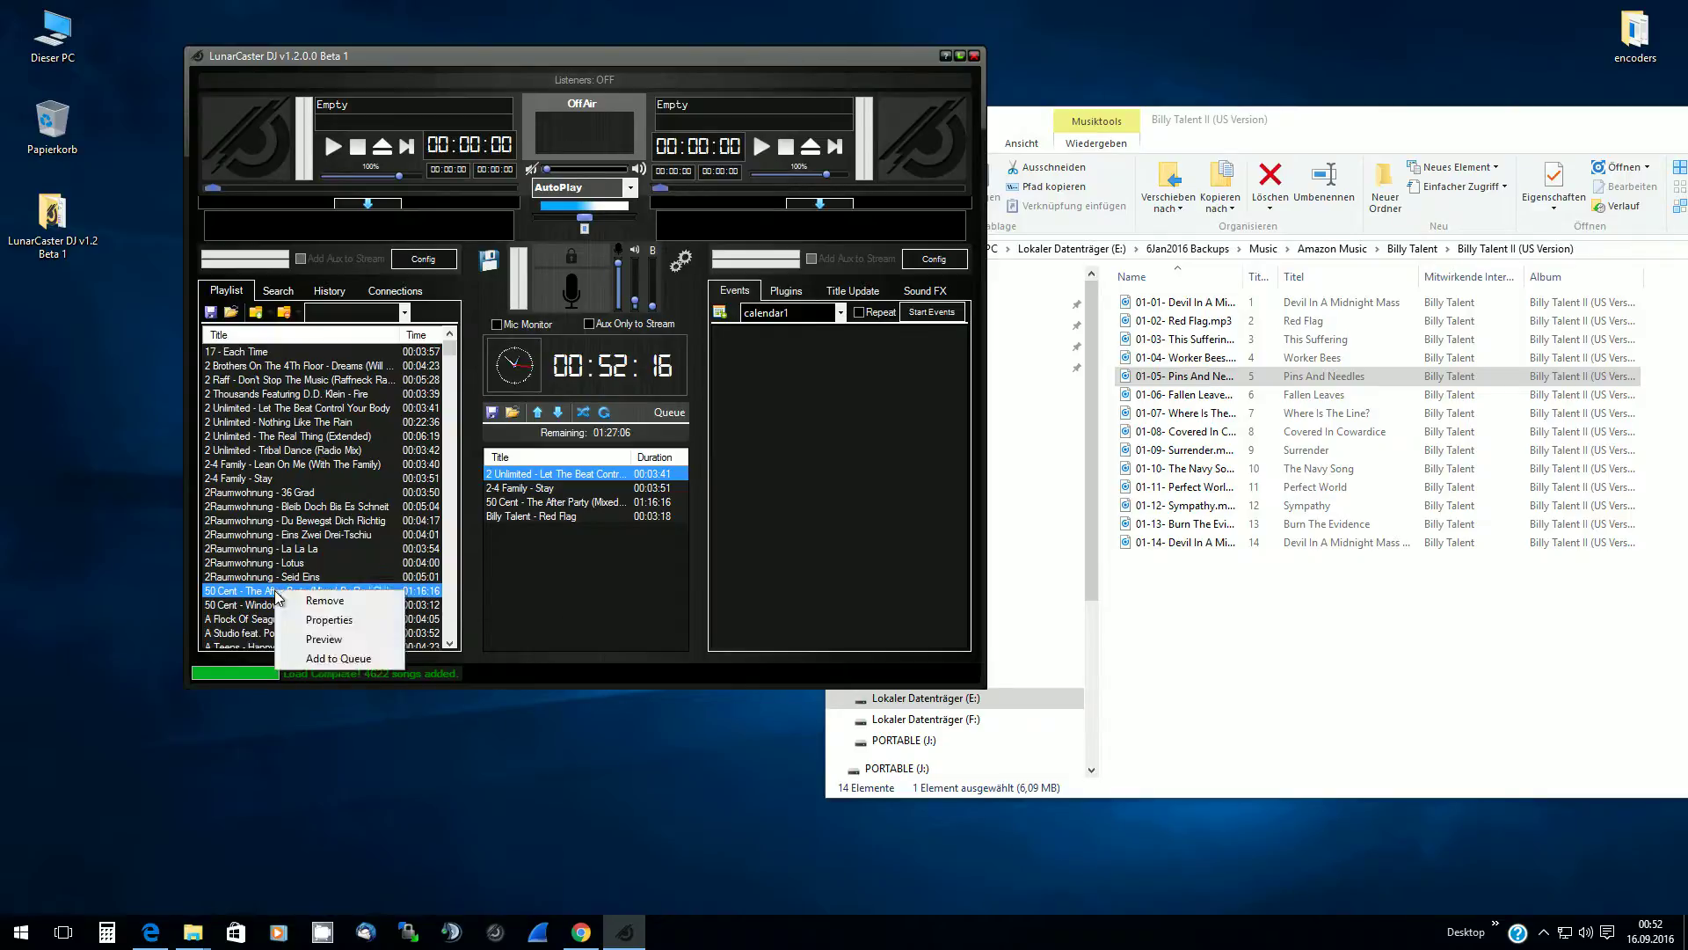
{"action": "left_click", "coordinate": [333, 644]}
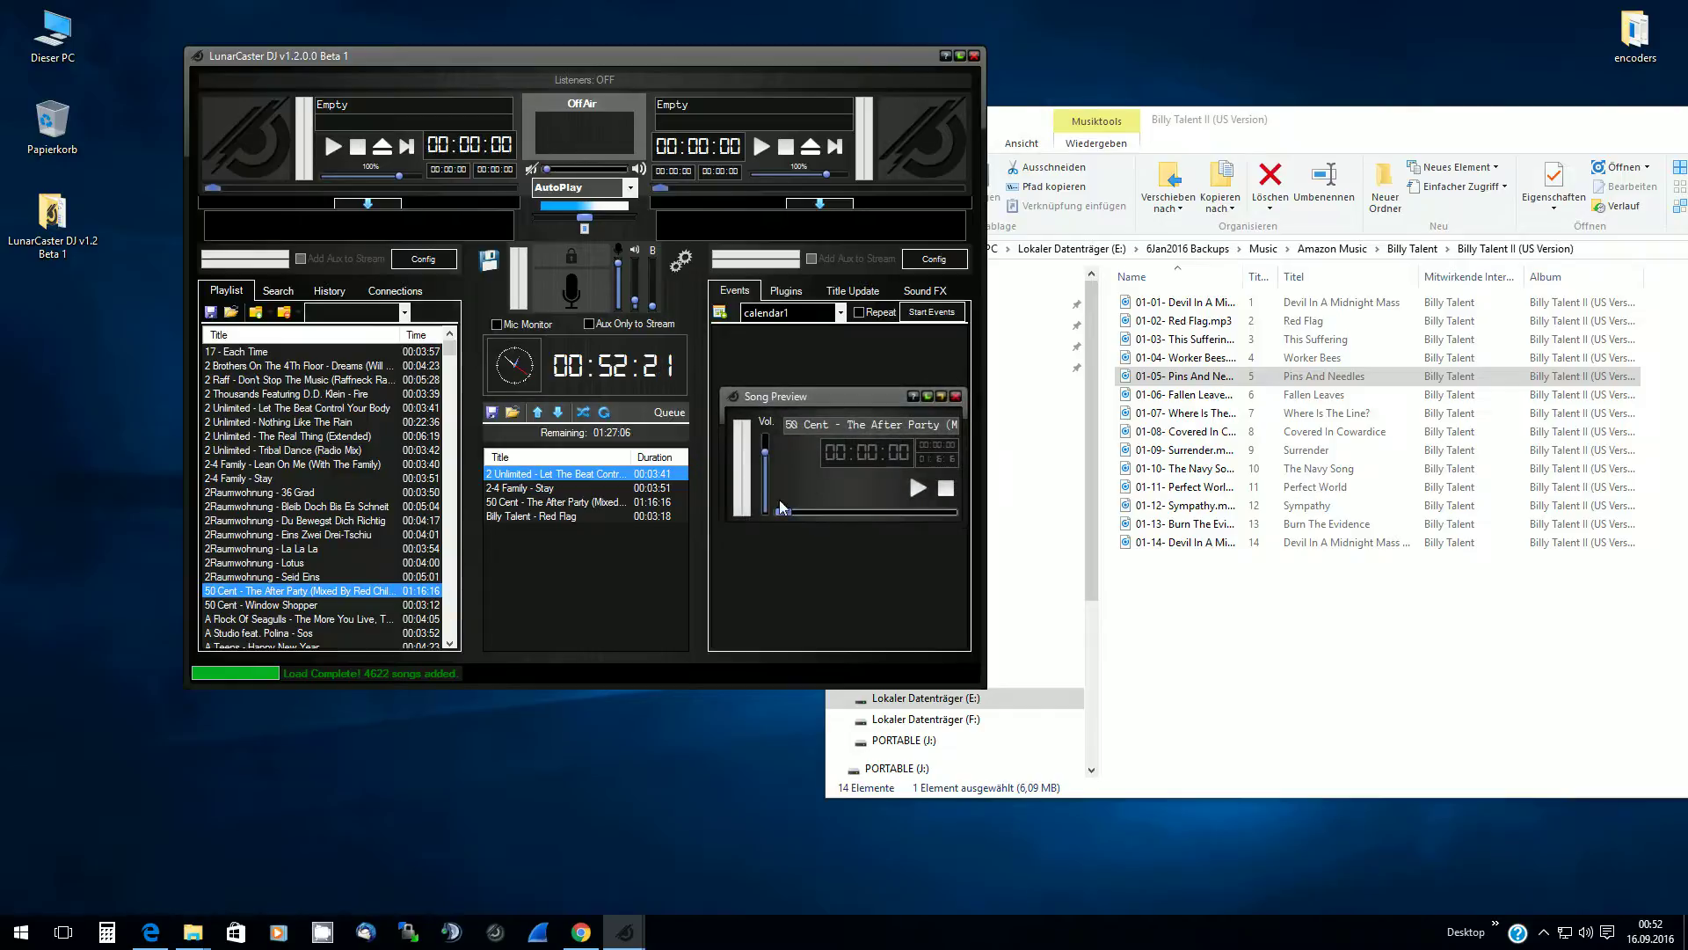
{"action": "left_click_drag", "start_coordinate": [818, 395], "coordinate": [186, 305]}
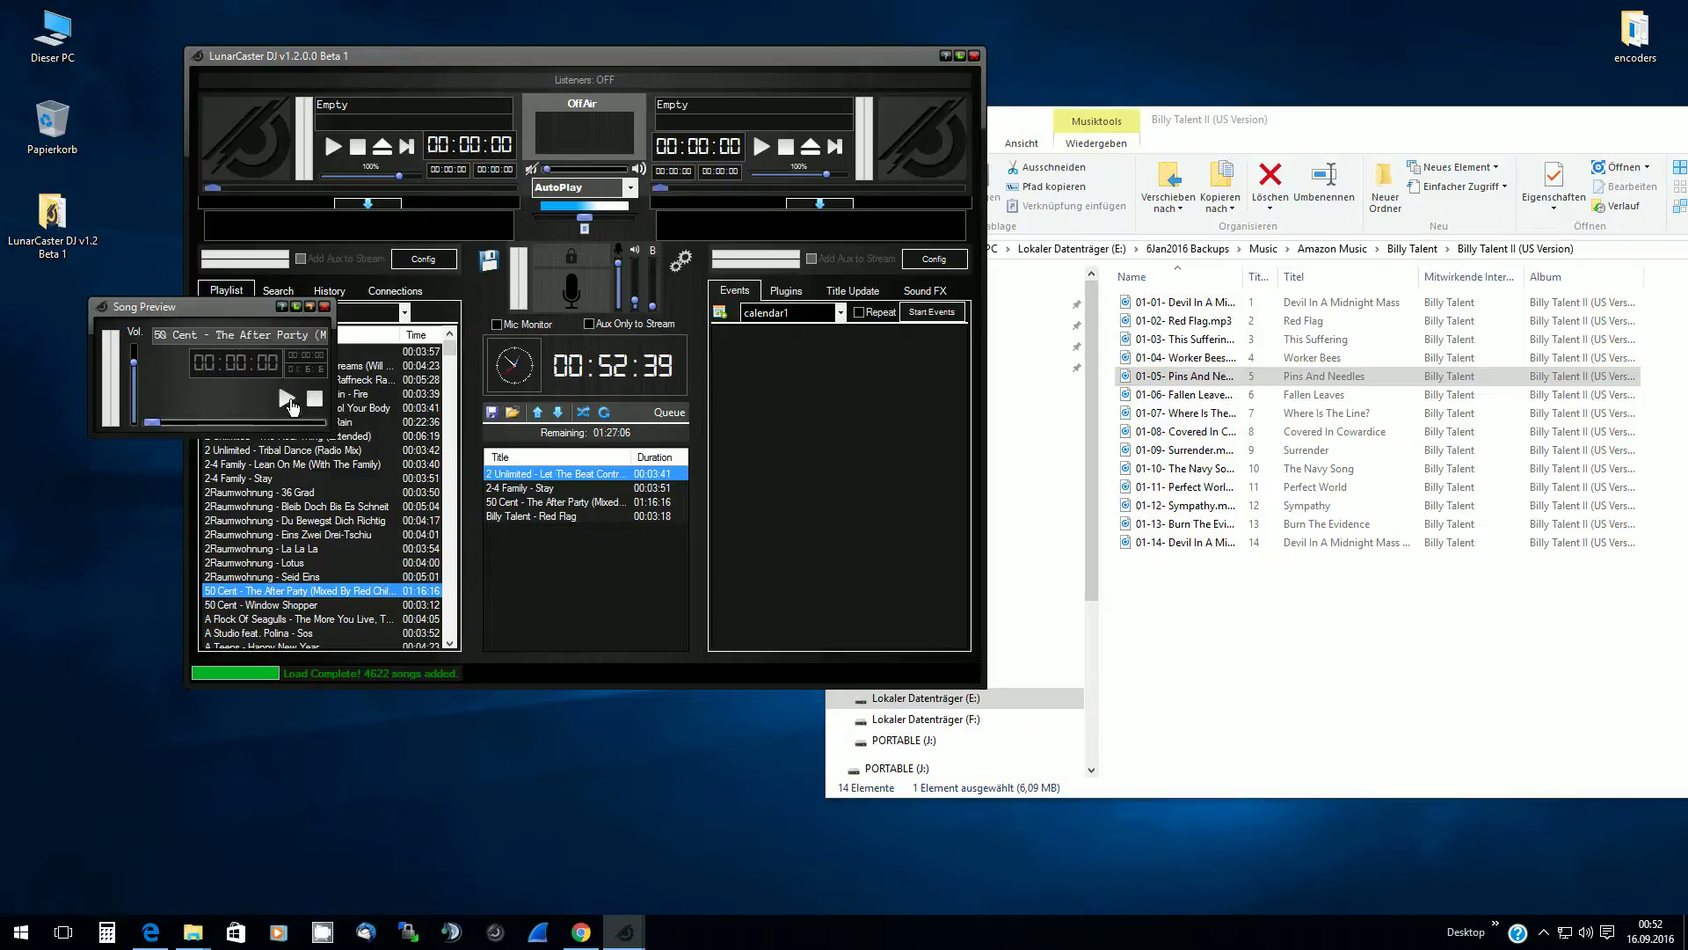
{"action": "left_click", "coordinate": [324, 307]}
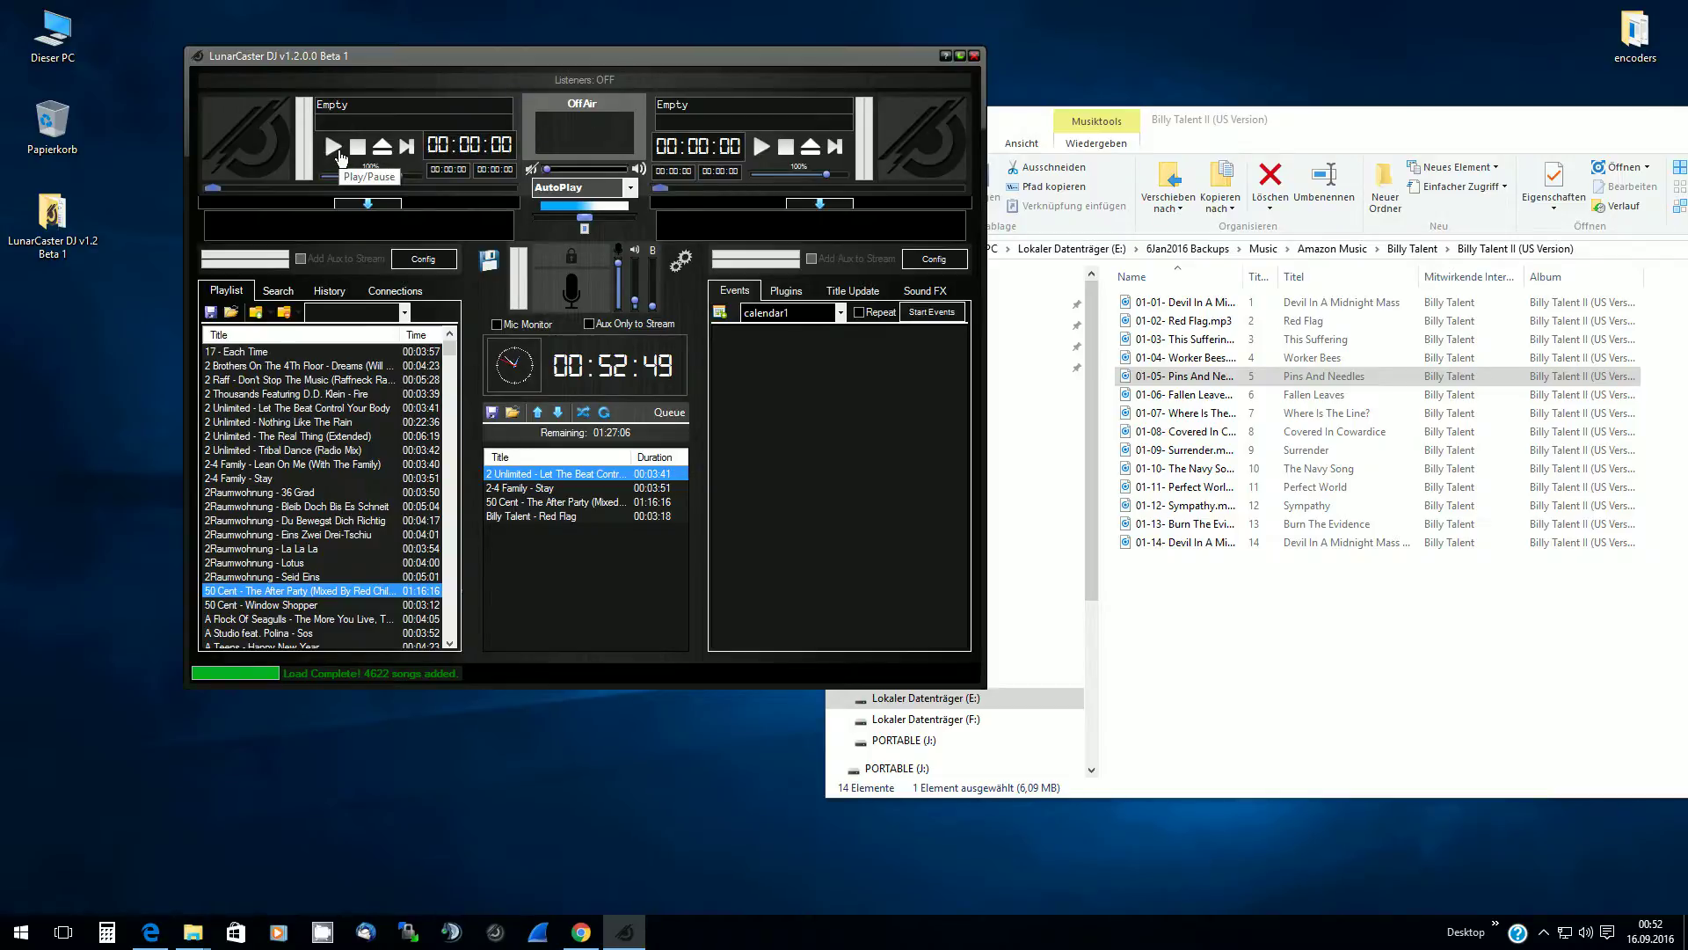
Play 2 Unlimited – Let The Beat Control Your Body on deck A and cycle the visualizer back to bars
{"action": "left_click", "coordinate": [338, 153]}
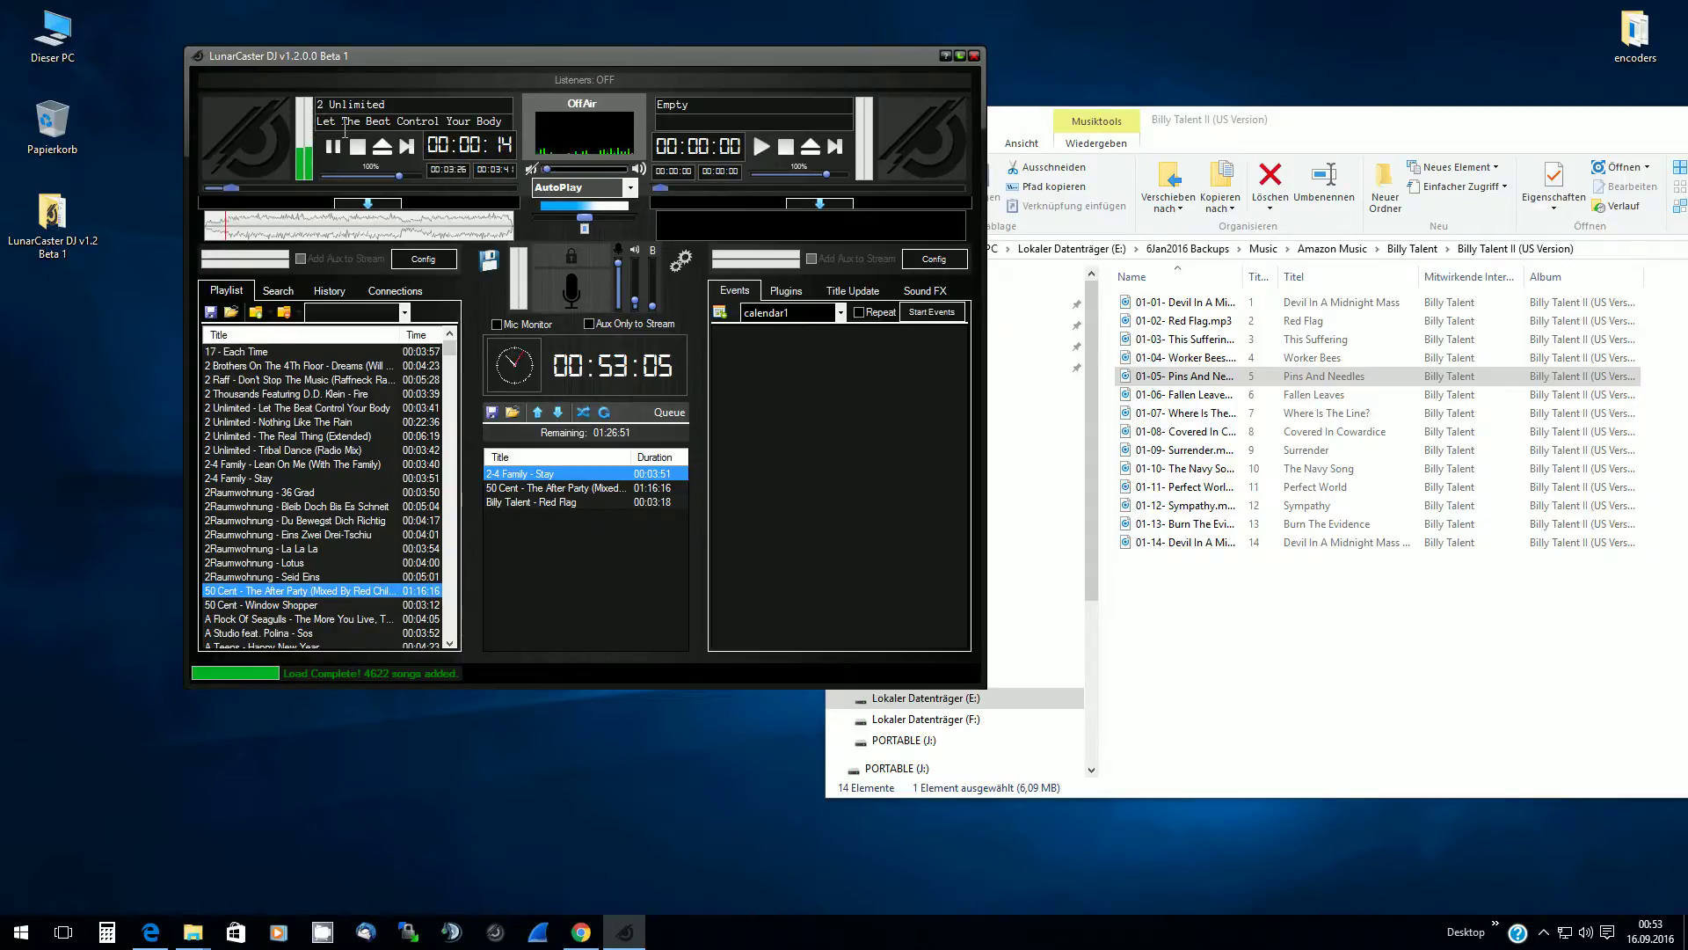
{"action": "left_click", "coordinate": [597, 146]}
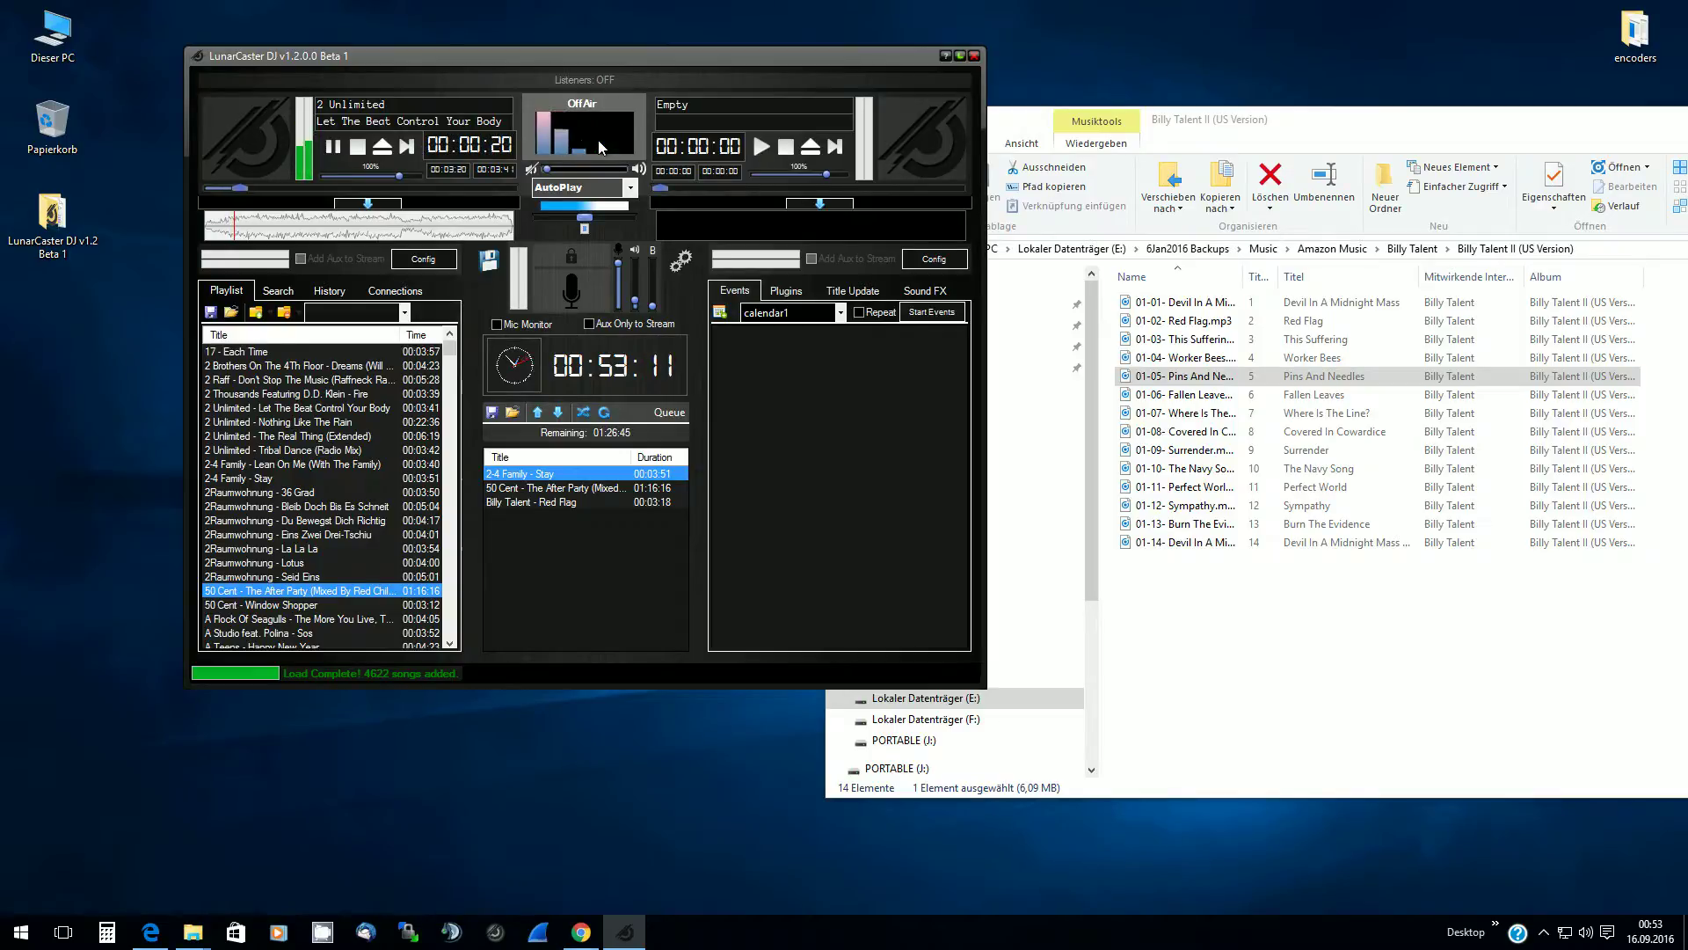
{"action": "left_click", "coordinate": [596, 146]}
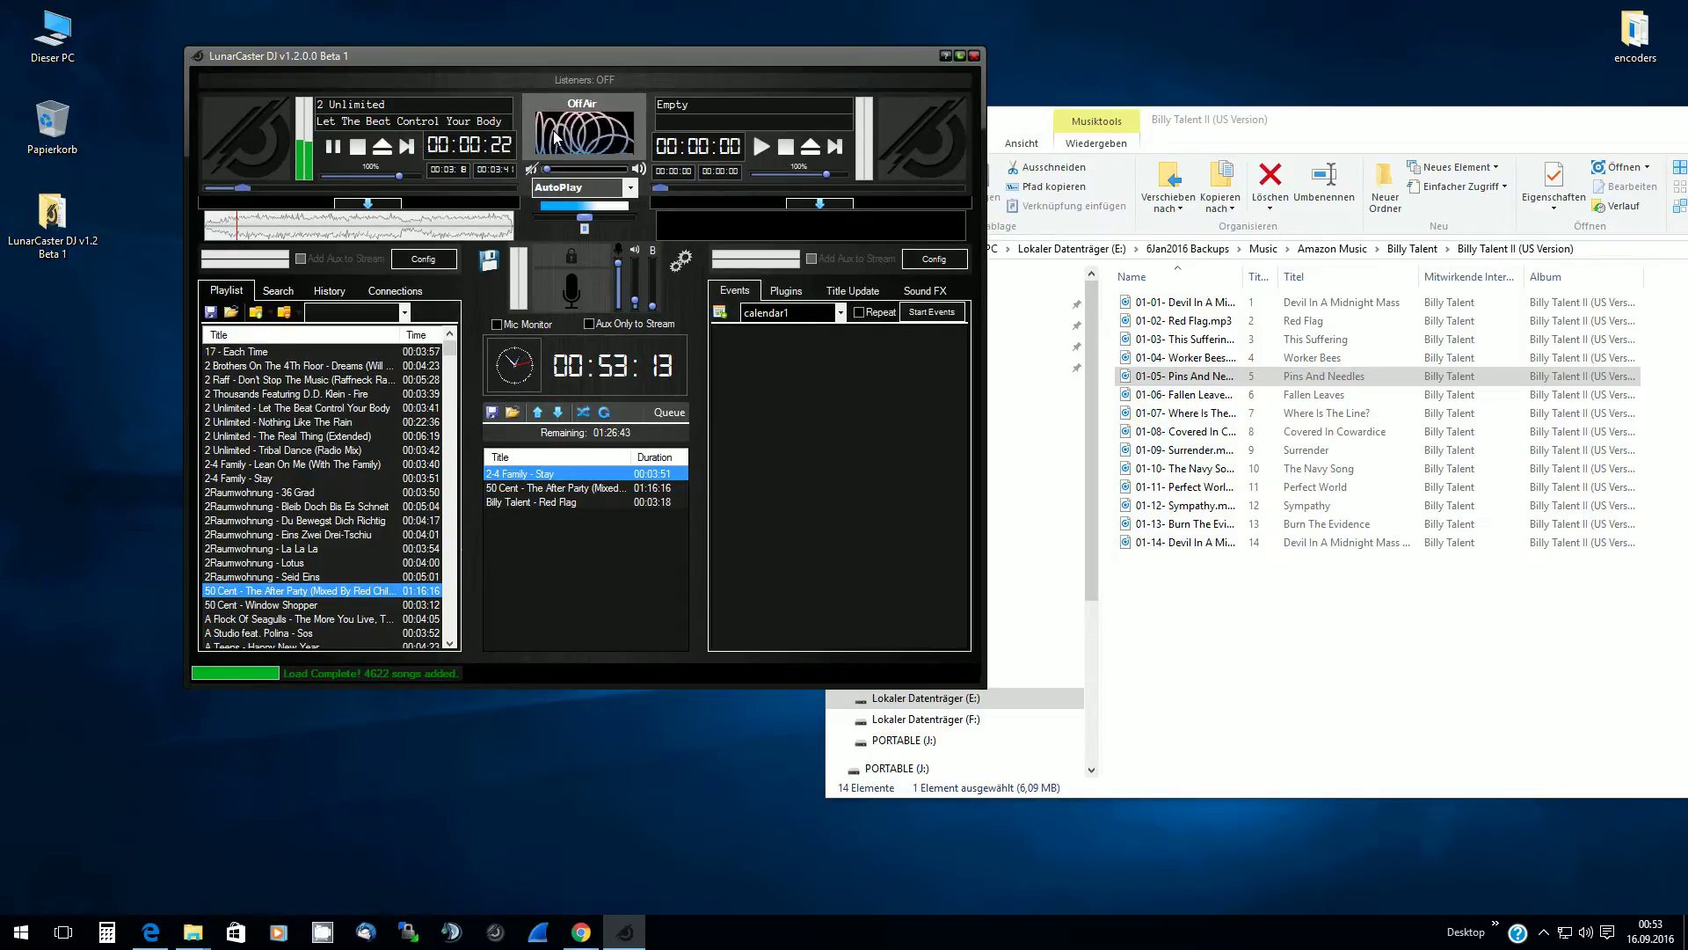
{"action": "left_click", "coordinate": [591, 138]}
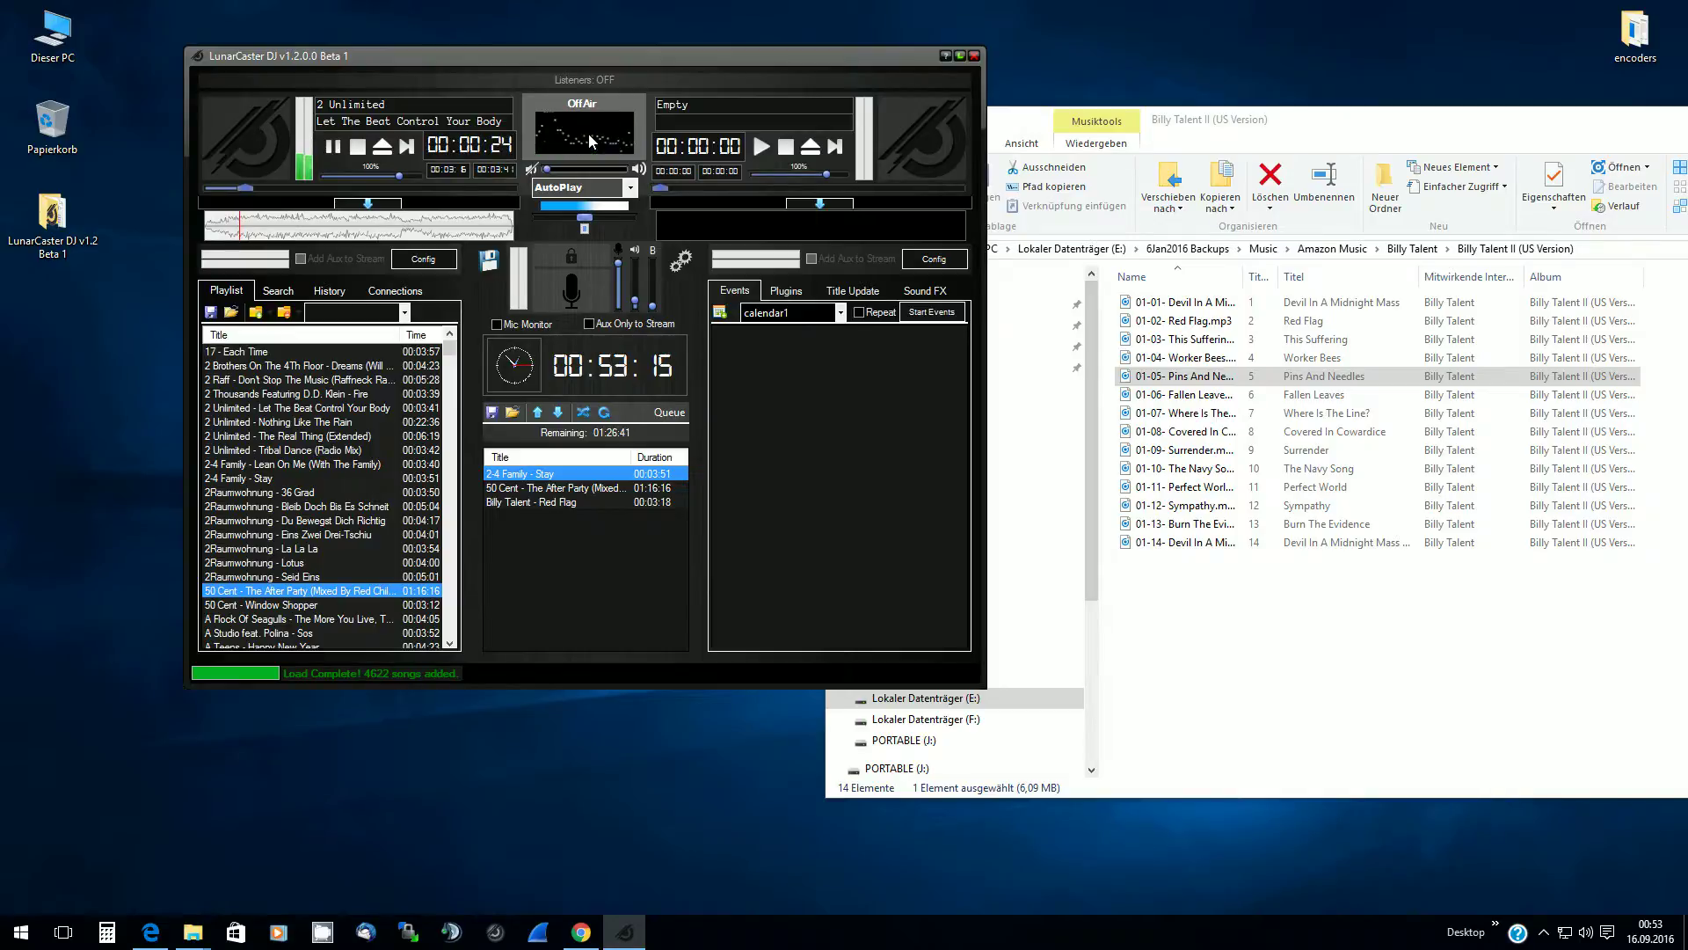
{"action": "left_click", "coordinate": [588, 134]}
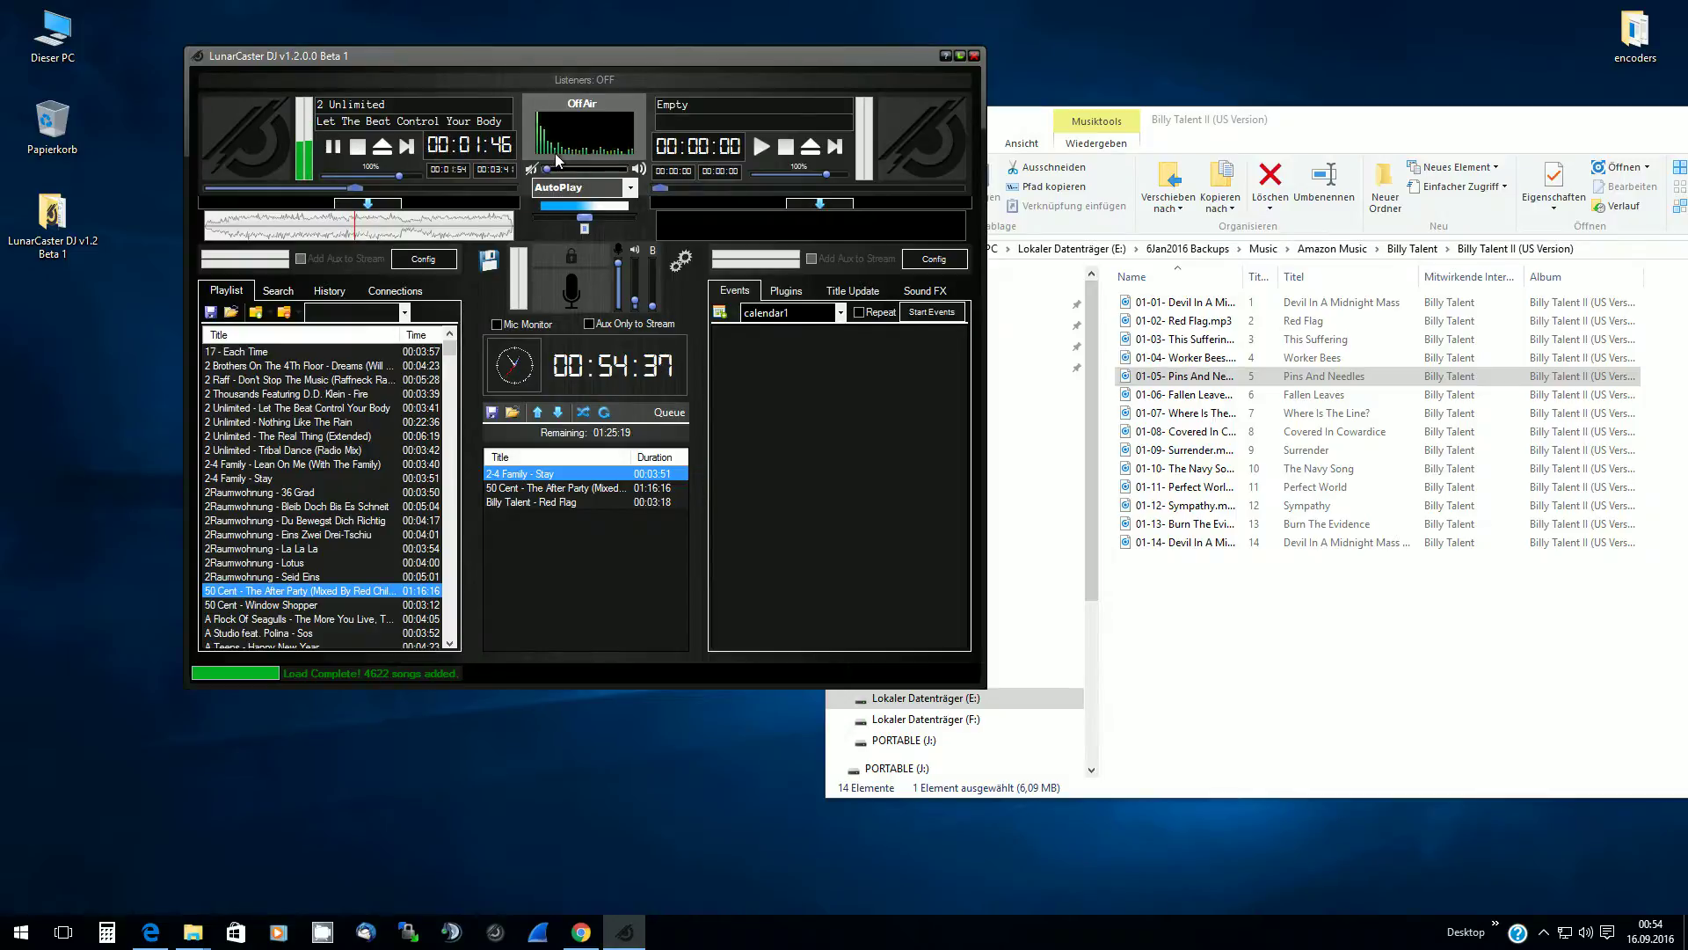
{"action": "left_click", "coordinate": [236, 409]}
{"action": "right_click", "coordinate": [235, 409]}
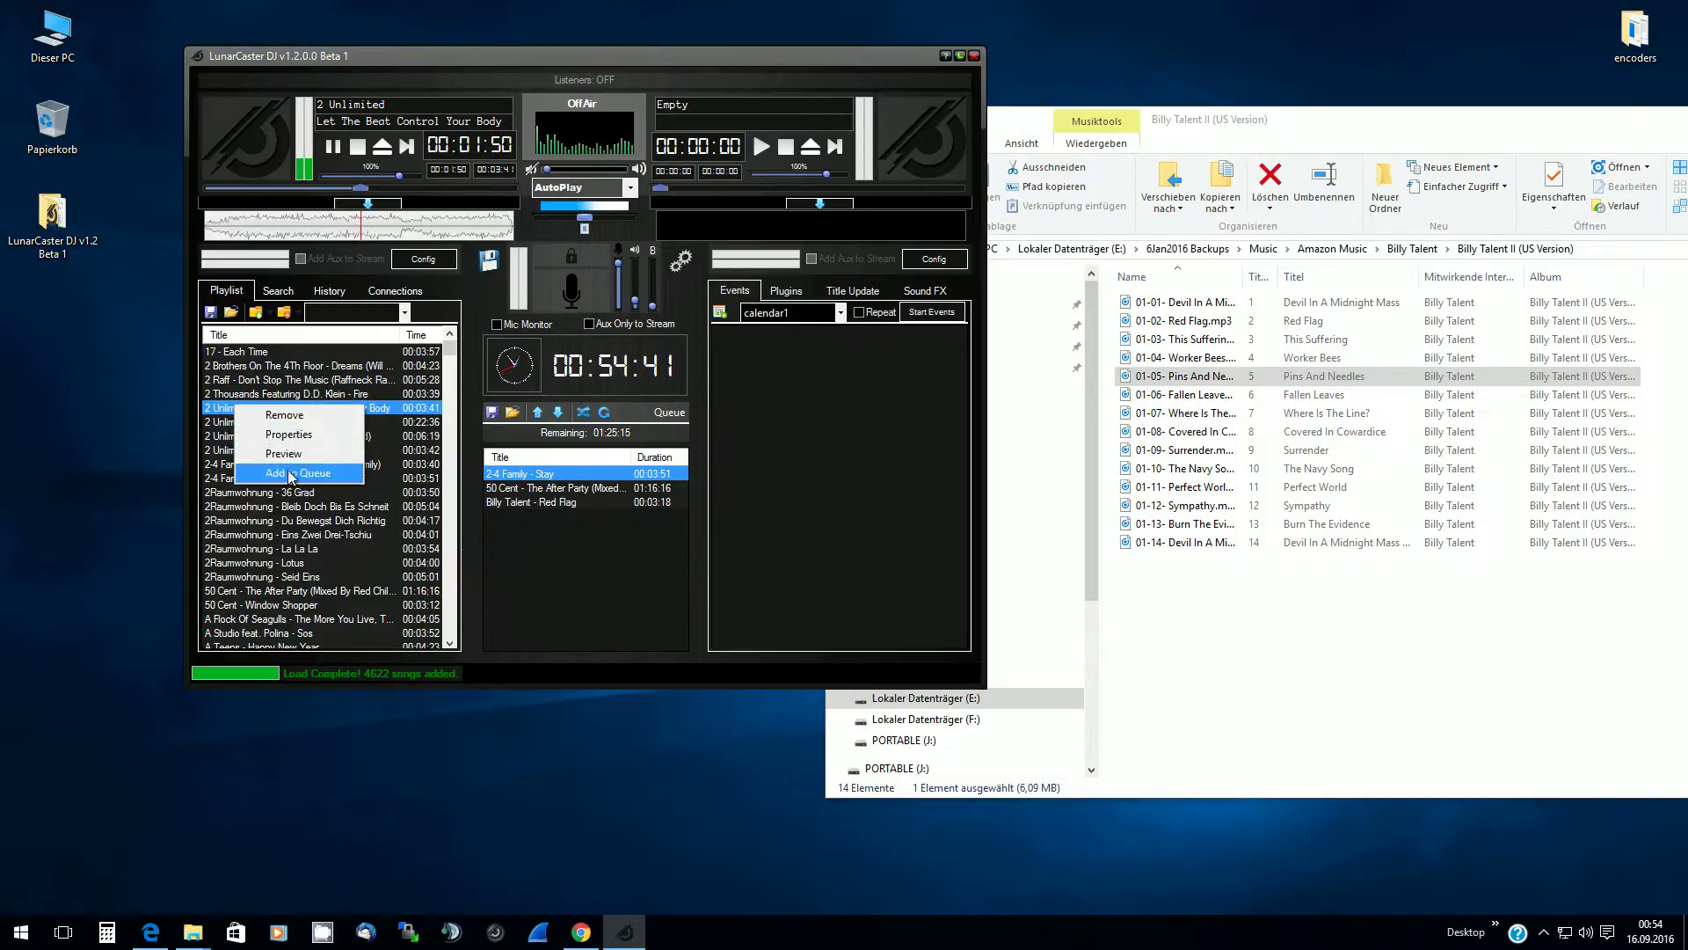
{"action": "left_click", "coordinate": [379, 382]}
{"action": "left_click", "coordinate": [379, 382]}
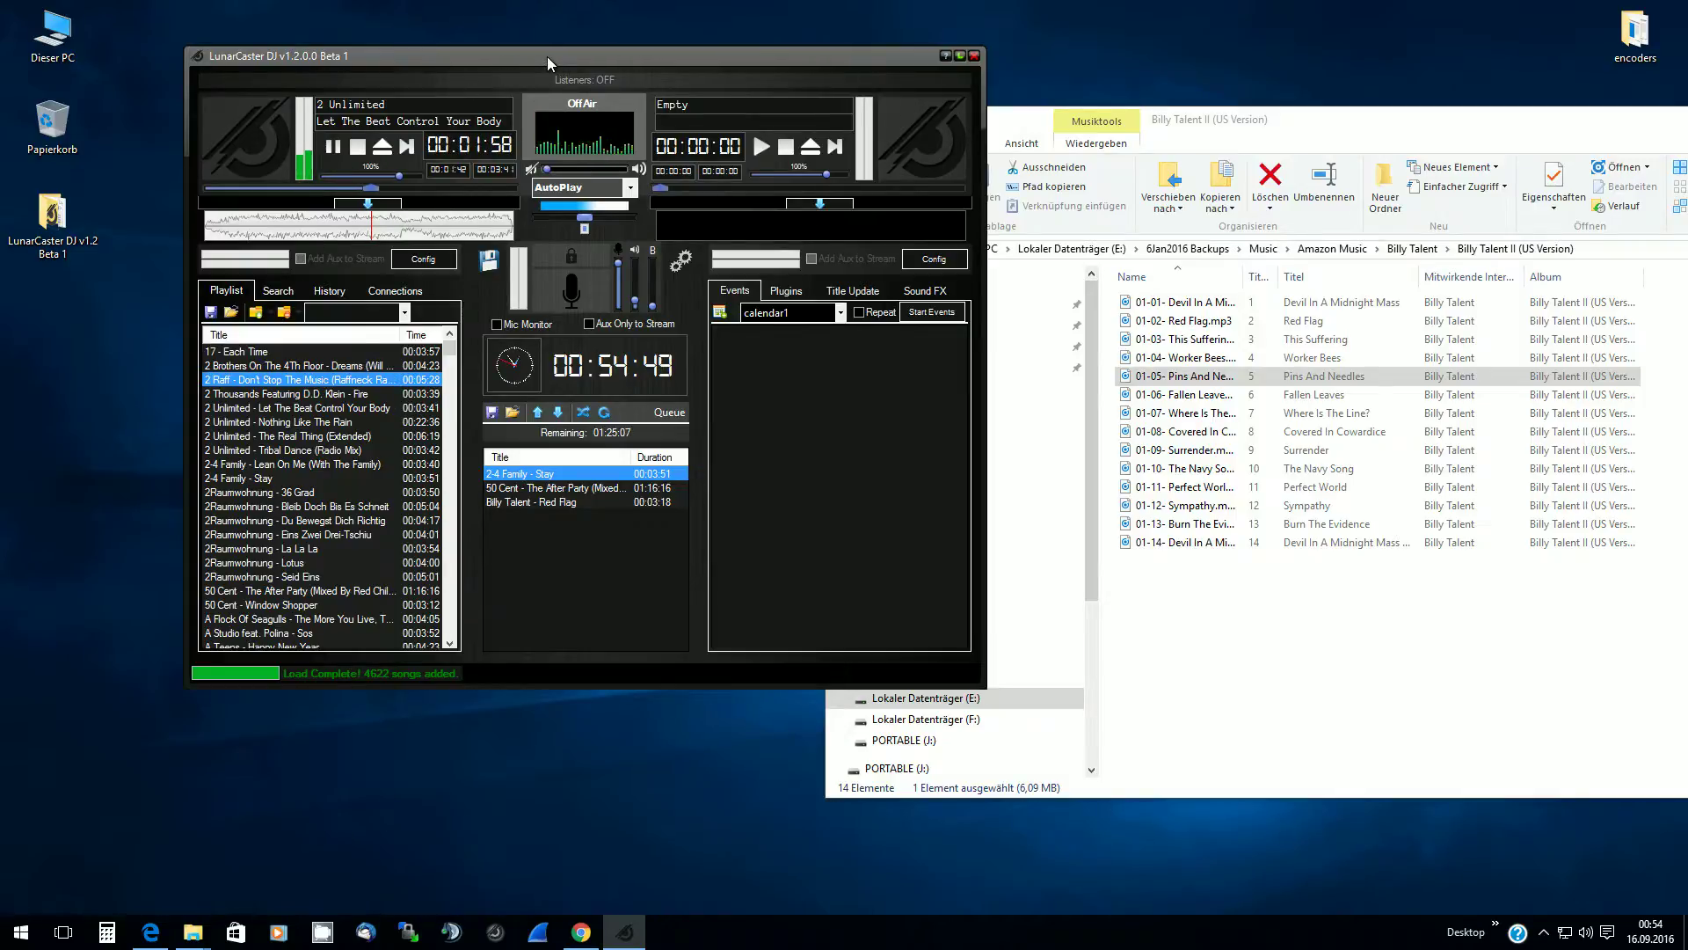
{"action": "left_click_drag", "start_coordinate": [547, 56], "coordinate": [529, 71]}
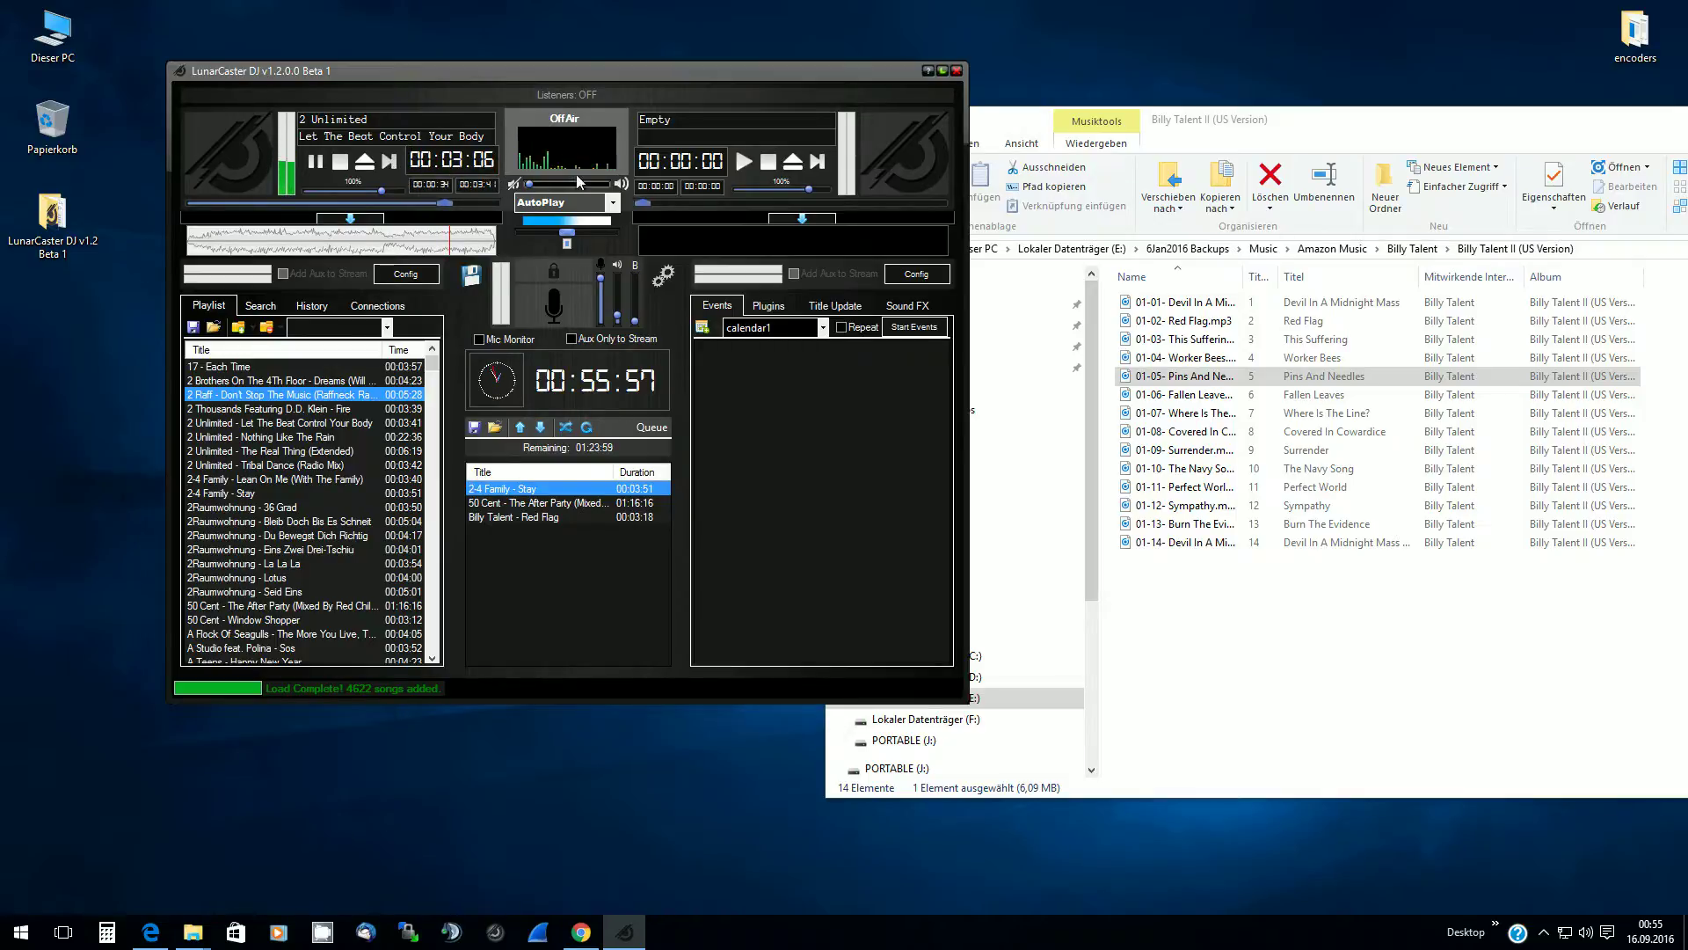
Stop deck A to load 2-4 Family on deck B, then skip it to the end so The After Party plays
{"action": "left_click", "coordinate": [811, 158]}
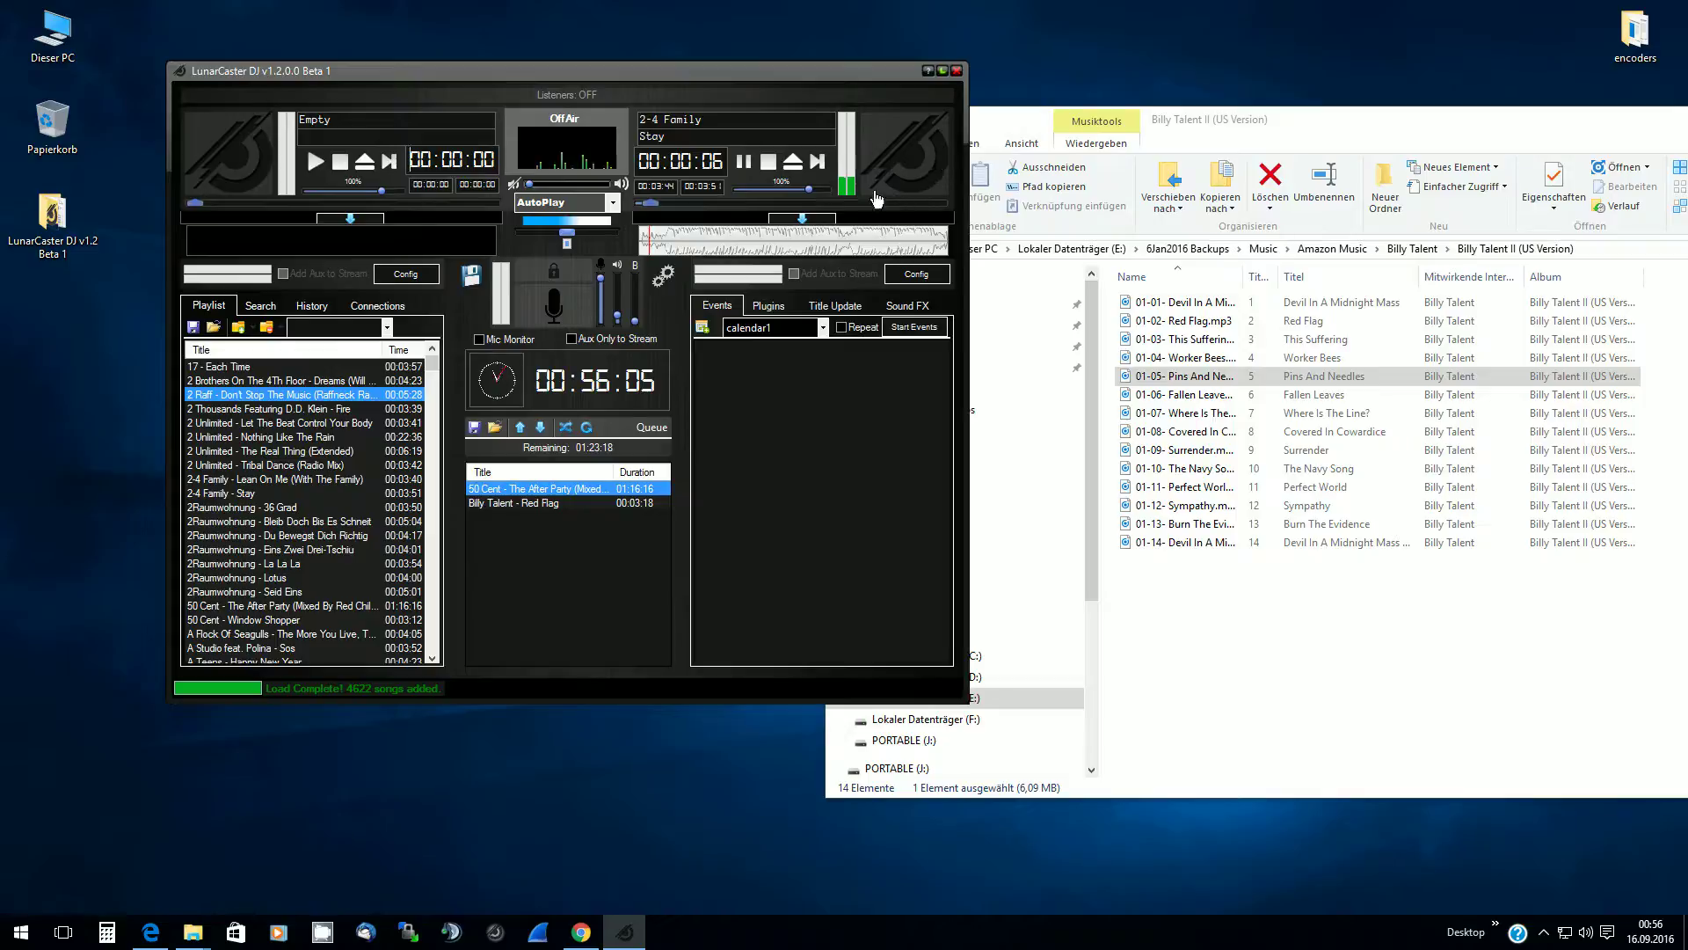
{"action": "left_click_drag", "start_coordinate": [662, 201], "coordinate": [924, 204]}
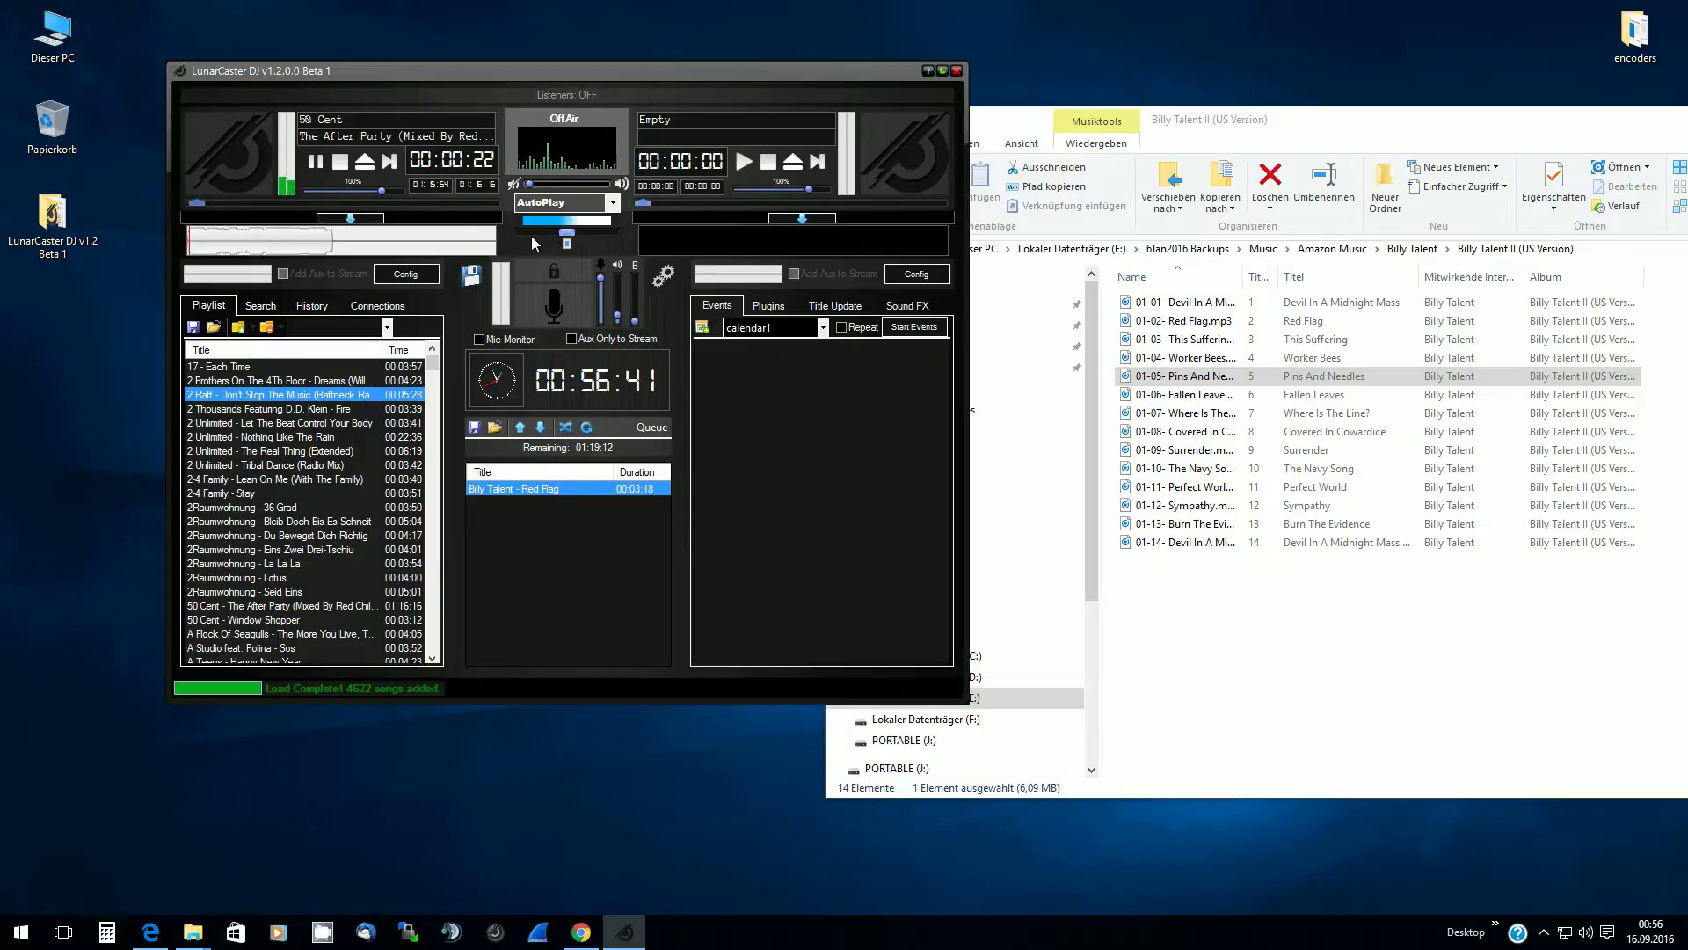
Show the X-Fader settings (fade out 3.0, in 1.0, next 2.0, 30 s minimum) beside the main window
{"action": "left_click", "coordinate": [660, 274]}
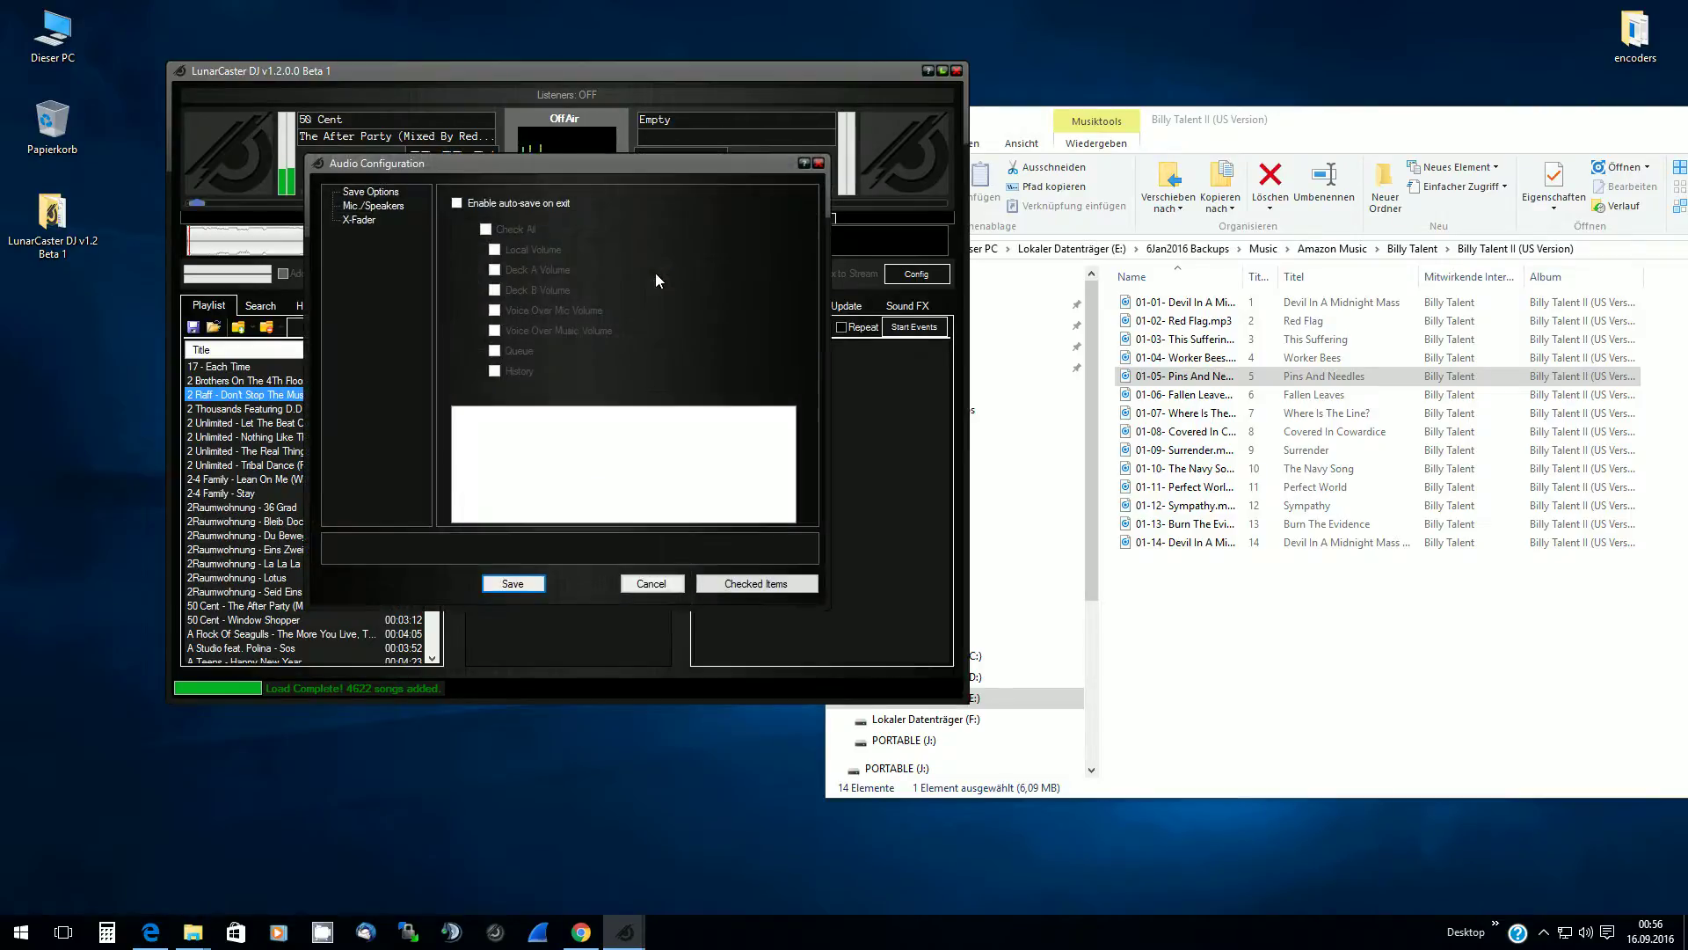
{"action": "left_click", "coordinate": [365, 220]}
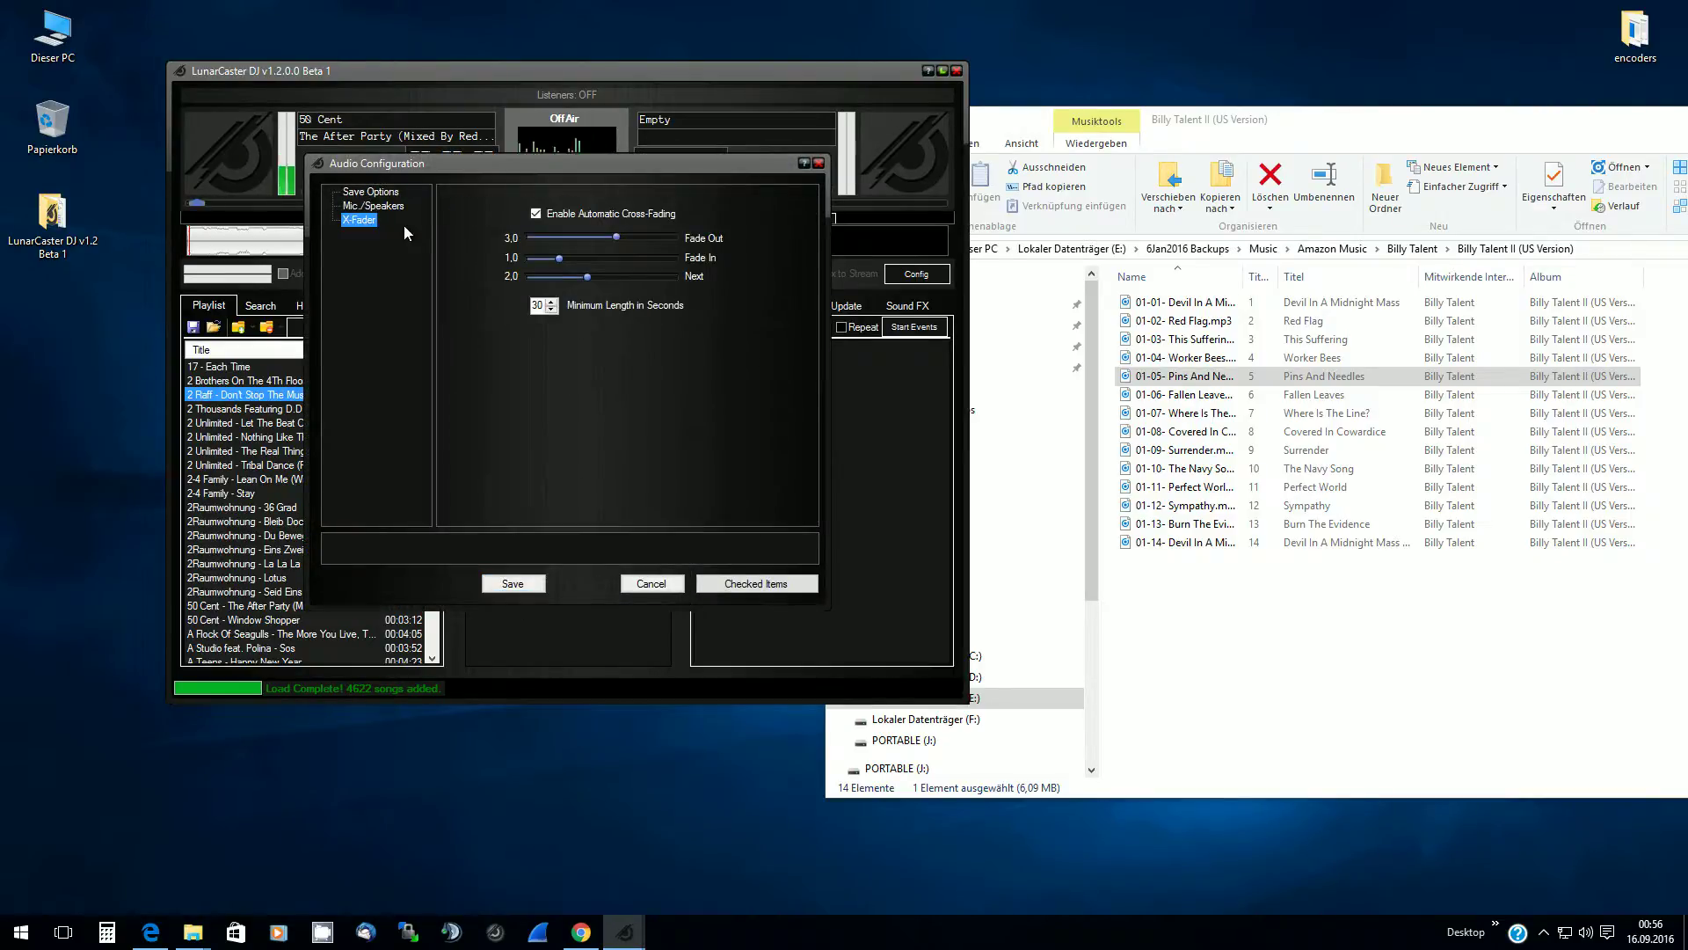
{"action": "left_click_drag", "start_coordinate": [507, 165], "coordinate": [499, 147]}
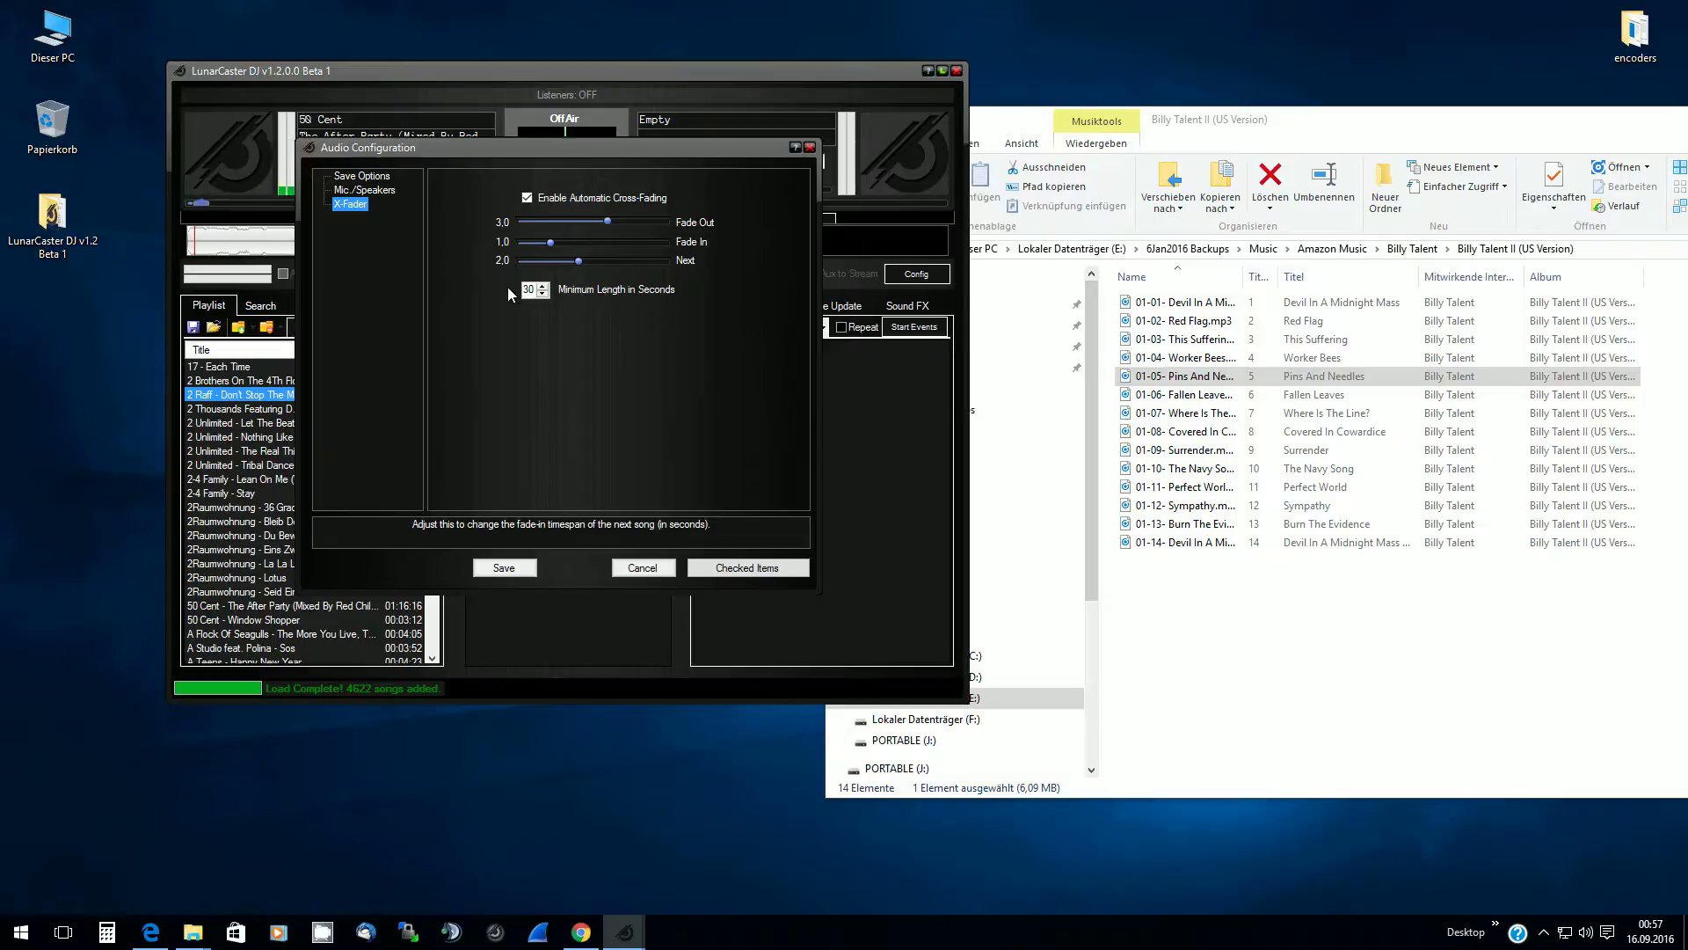
{"action": "left_click_drag", "start_coordinate": [594, 148], "coordinate": [1115, 82]}
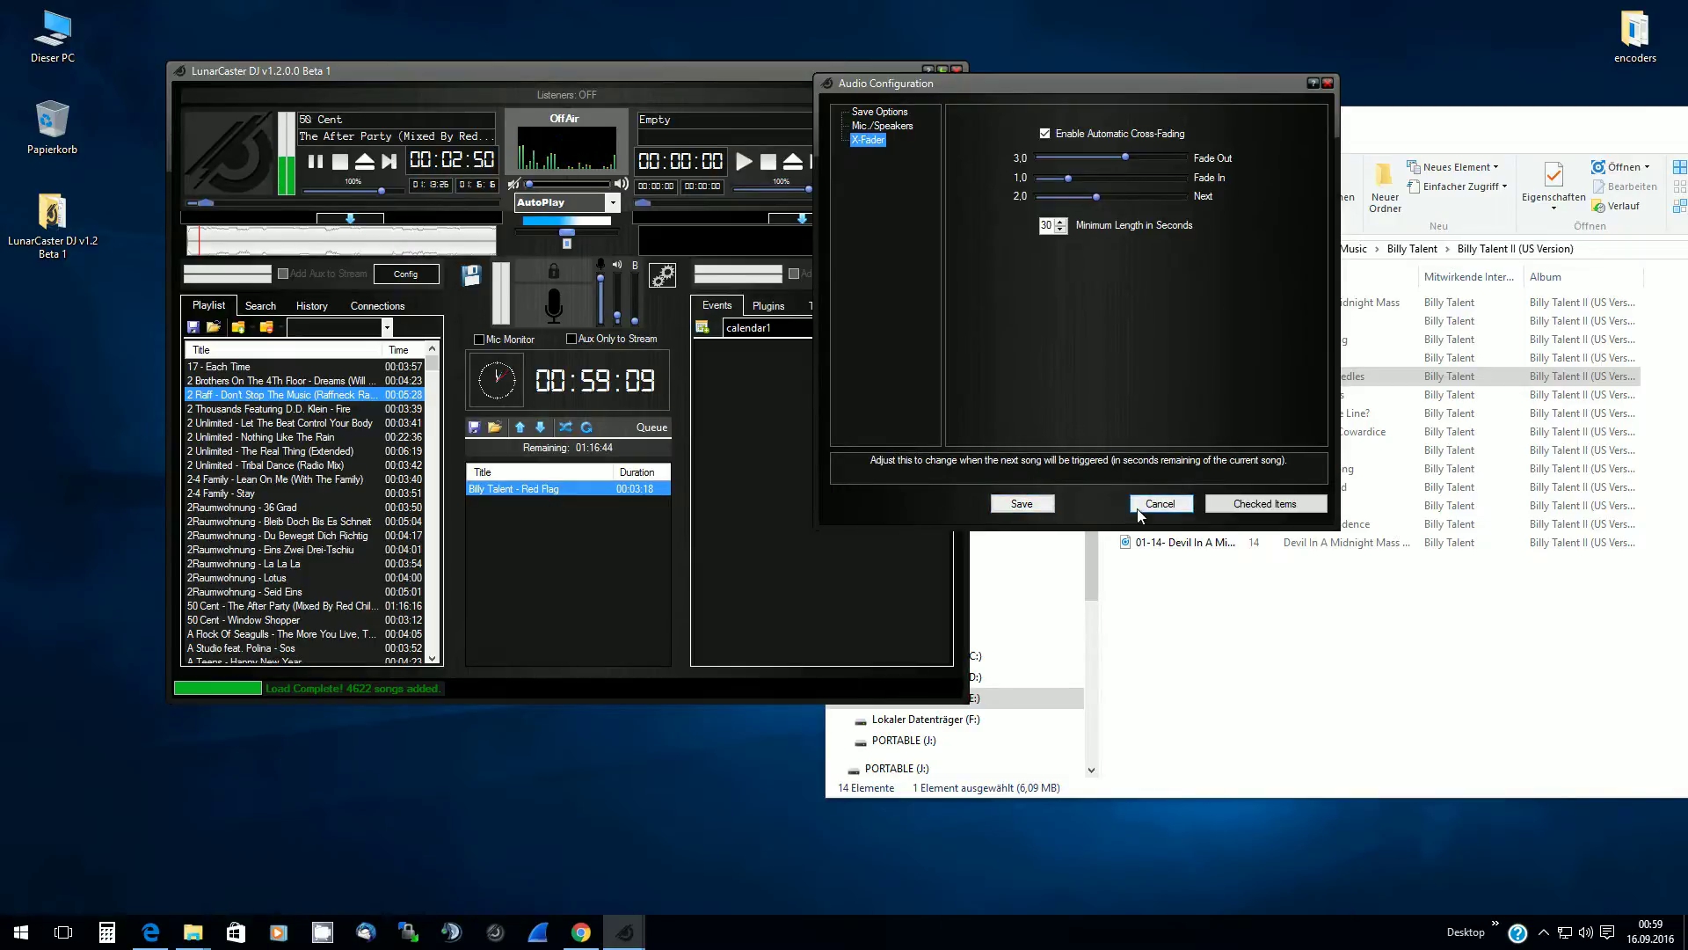
Look over the auto-save and audio device options, then cancel Audio Configuration without saving
{"action": "left_click", "coordinate": [874, 112]}
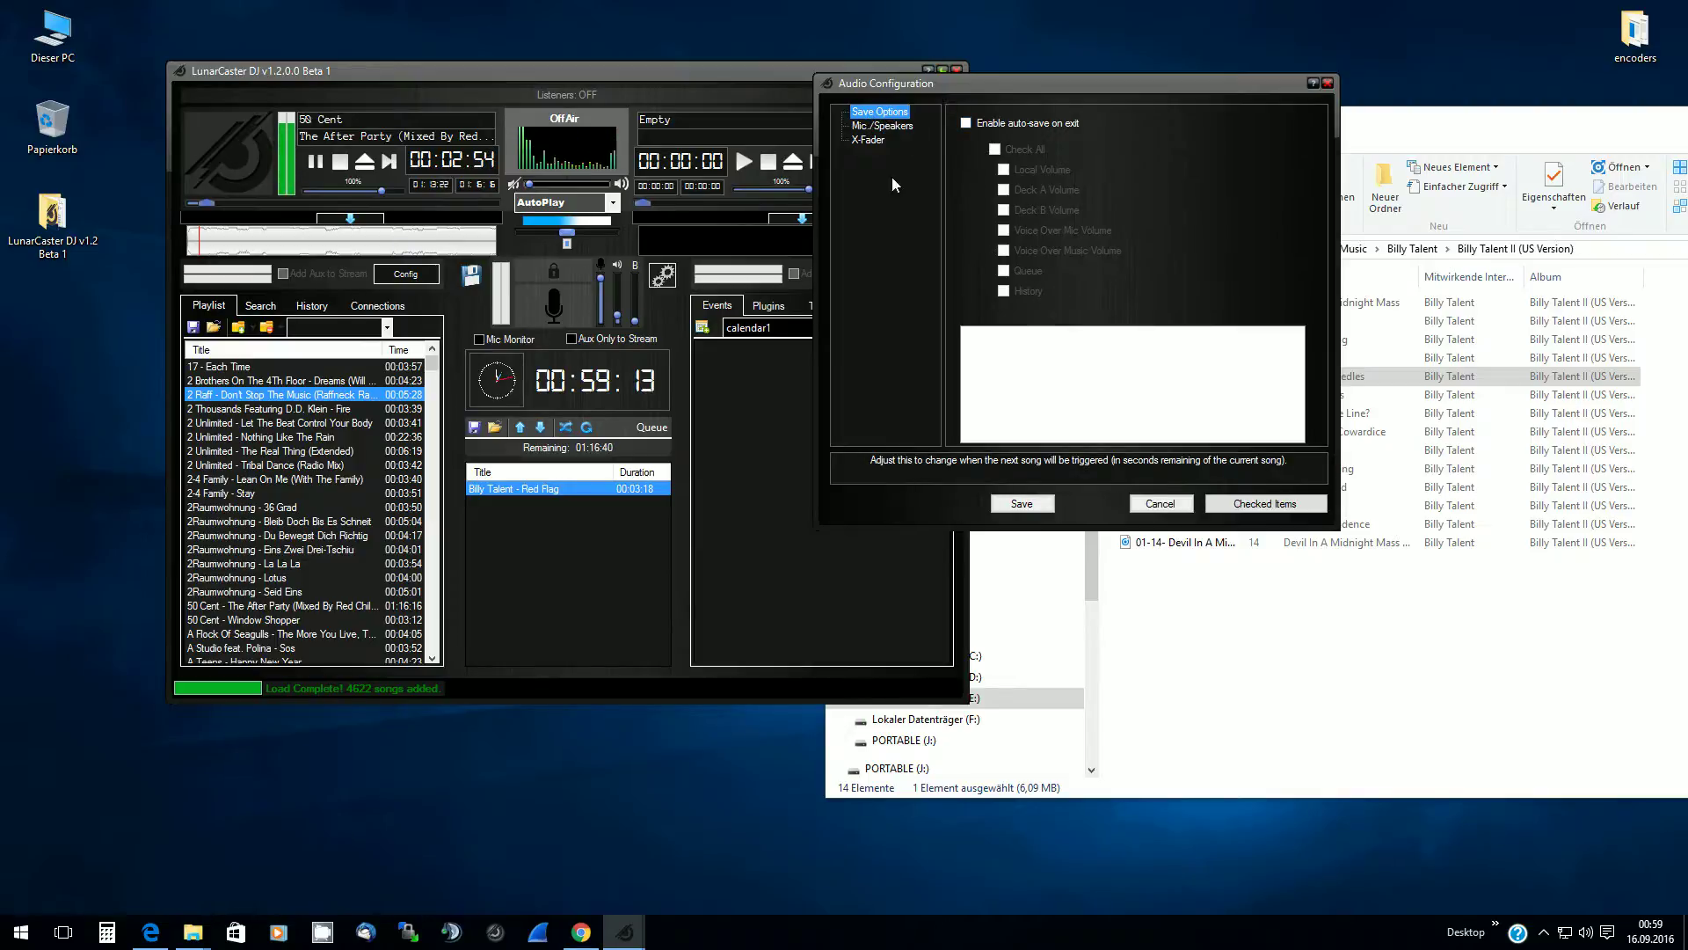
{"action": "left_click", "coordinate": [885, 127]}
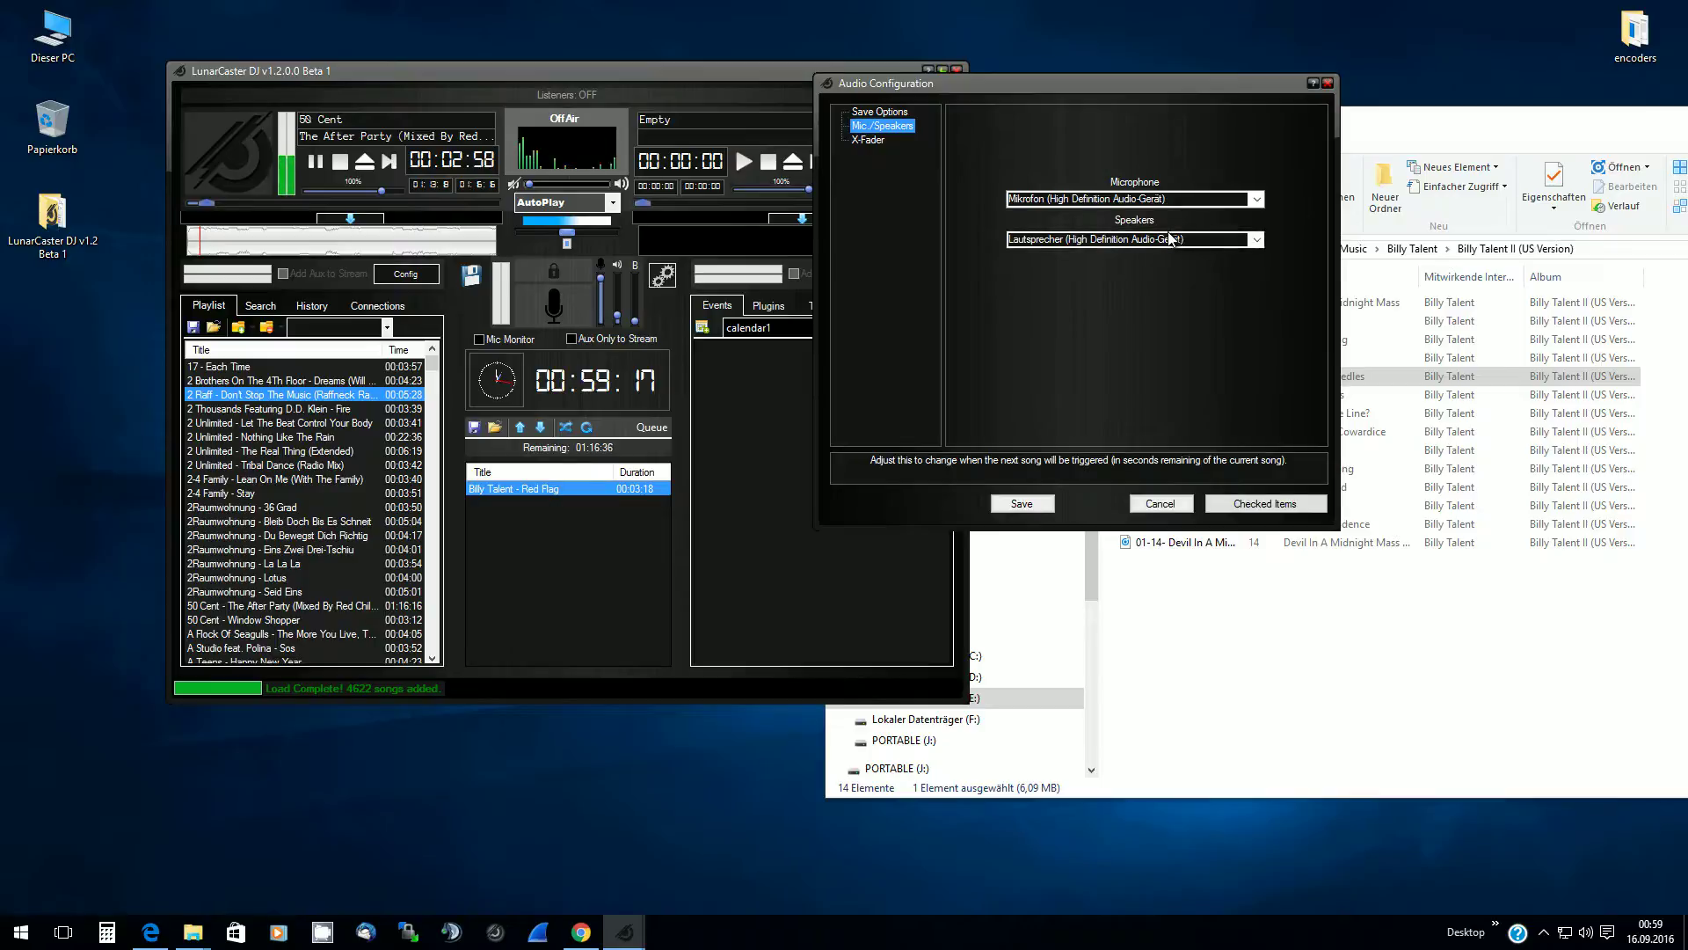
{"action": "left_click", "coordinate": [871, 114]}
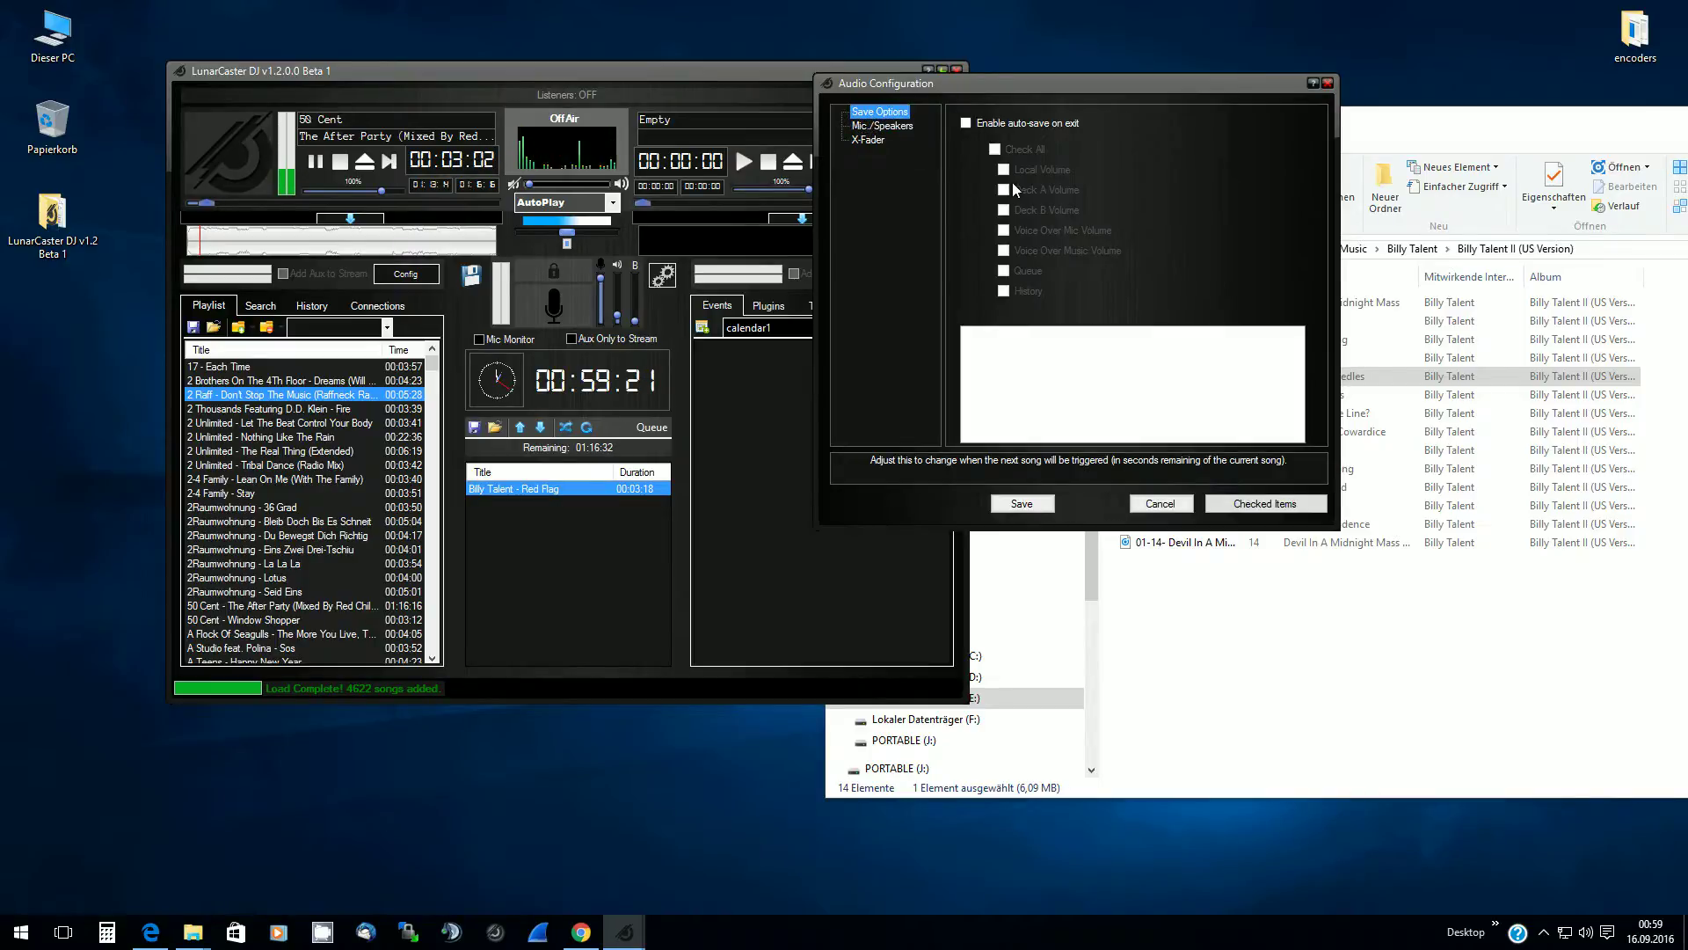
{"action": "left_click", "coordinate": [1163, 505]}
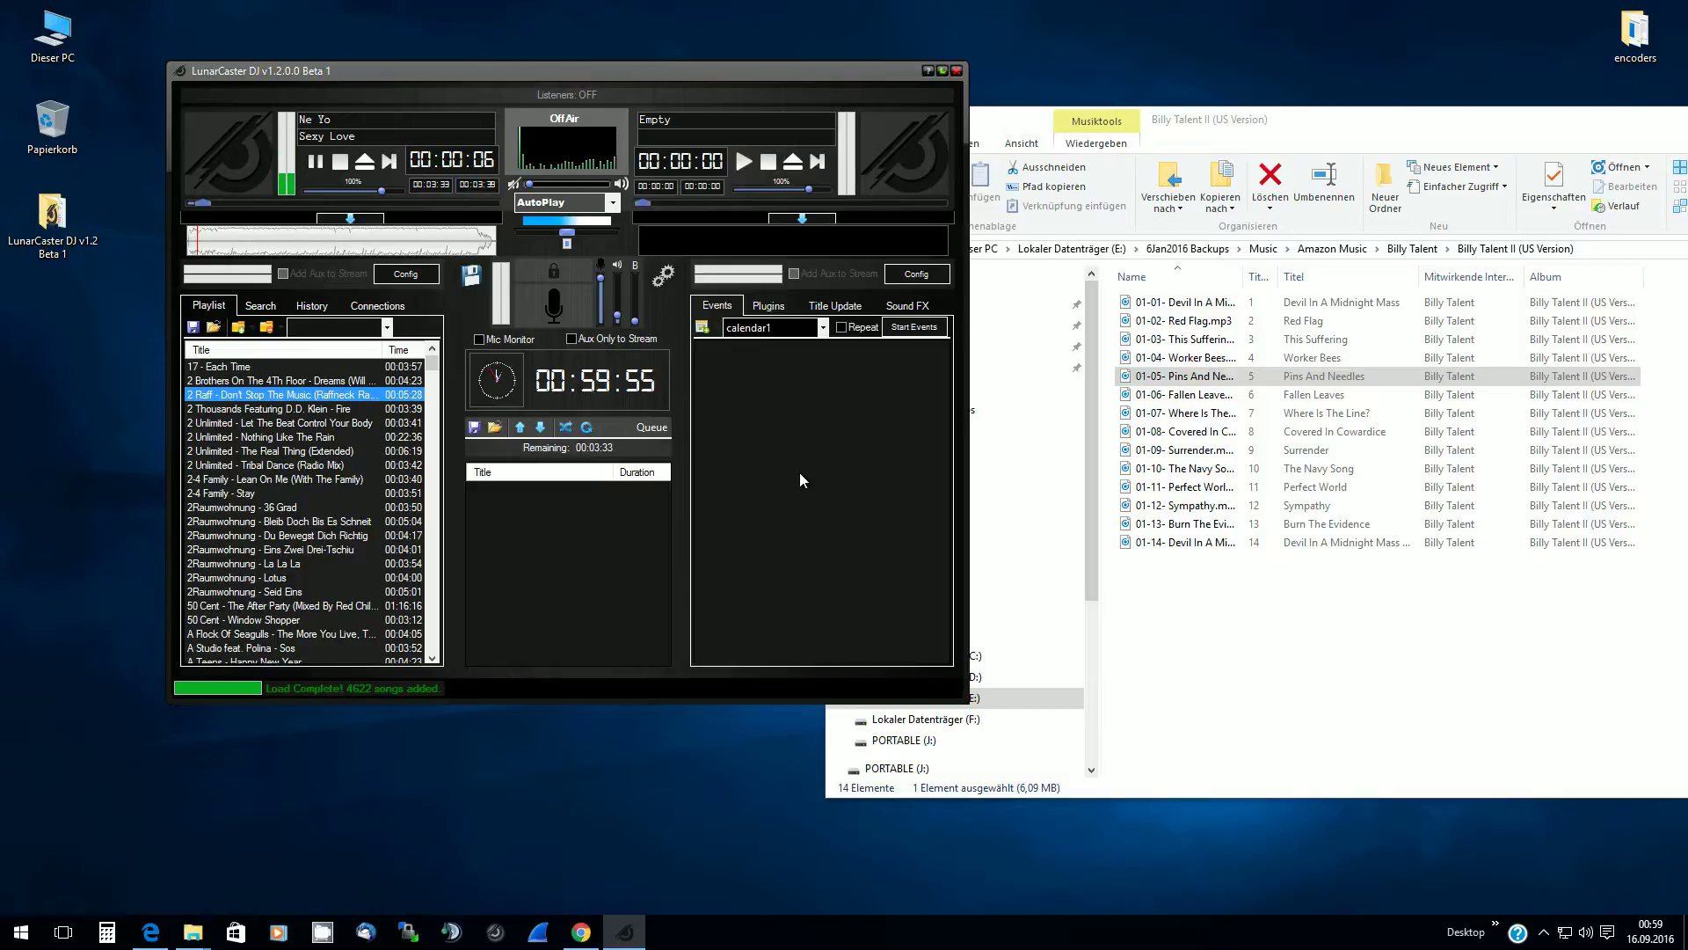
Browse the played tracks in the History tab, then clear the whole play history
{"action": "left_click", "coordinate": [259, 307]}
{"action": "left_click", "coordinate": [311, 306]}
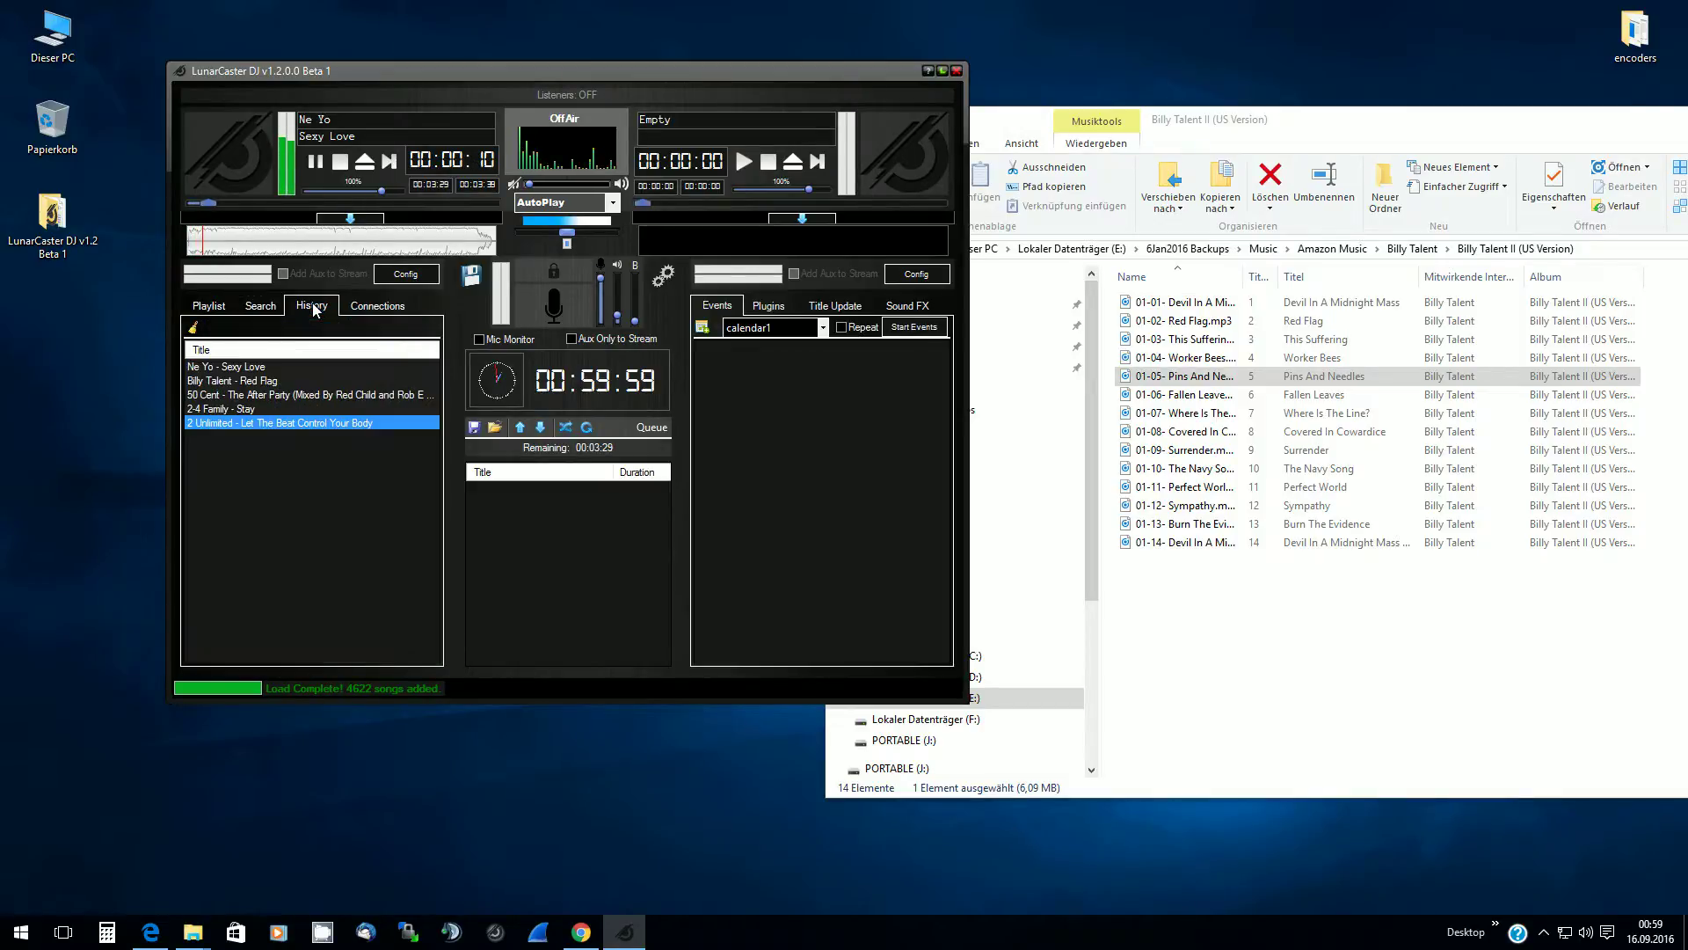
{"action": "left_click", "coordinate": [213, 368]}
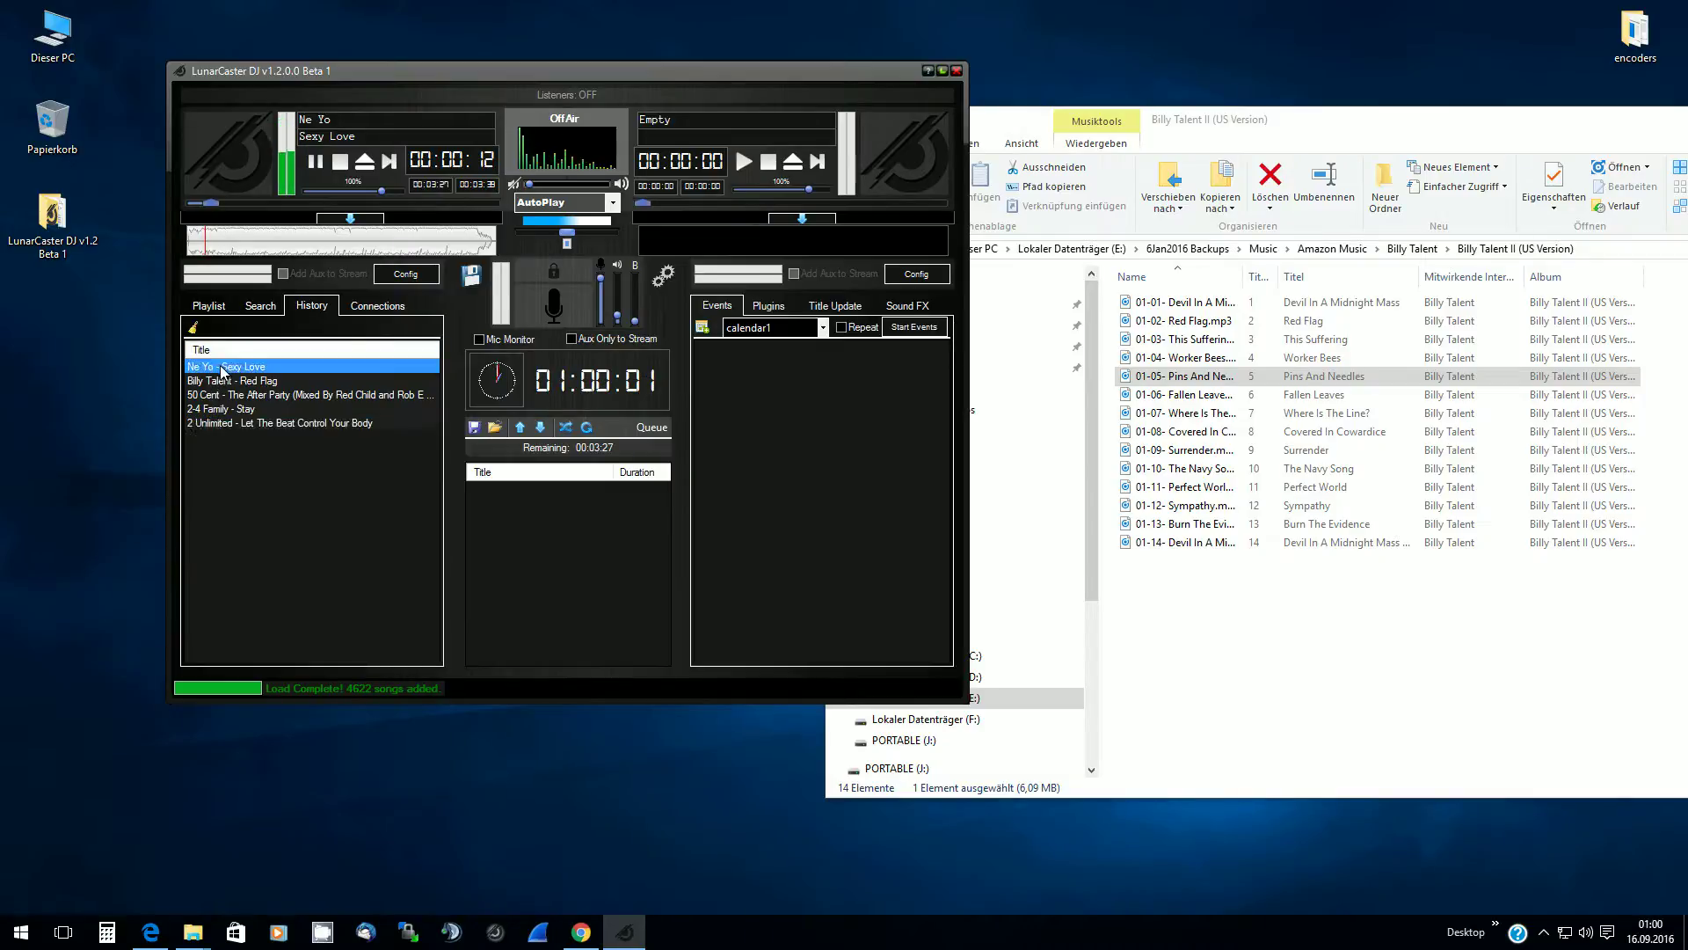
{"action": "left_click", "coordinate": [231, 421]}
{"action": "left_click", "coordinate": [228, 367]}
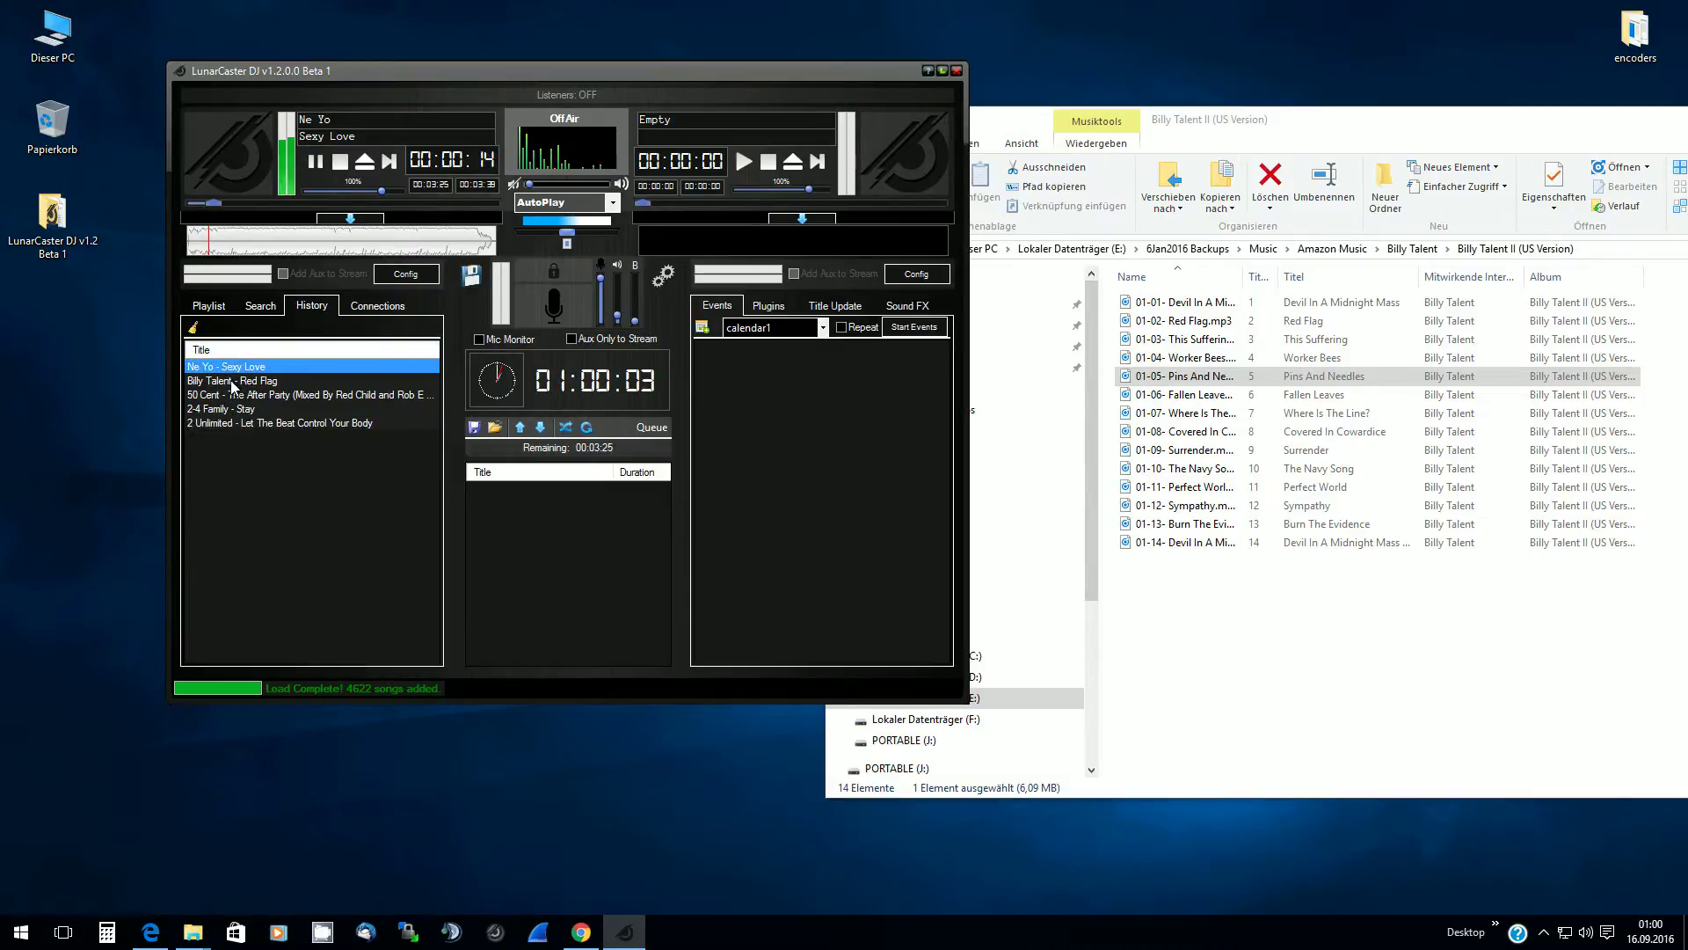
{"action": "left_click", "coordinate": [231, 380]}
{"action": "left_click", "coordinate": [231, 395]}
{"action": "left_click", "coordinate": [233, 409]}
{"action": "left_click", "coordinate": [232, 424]}
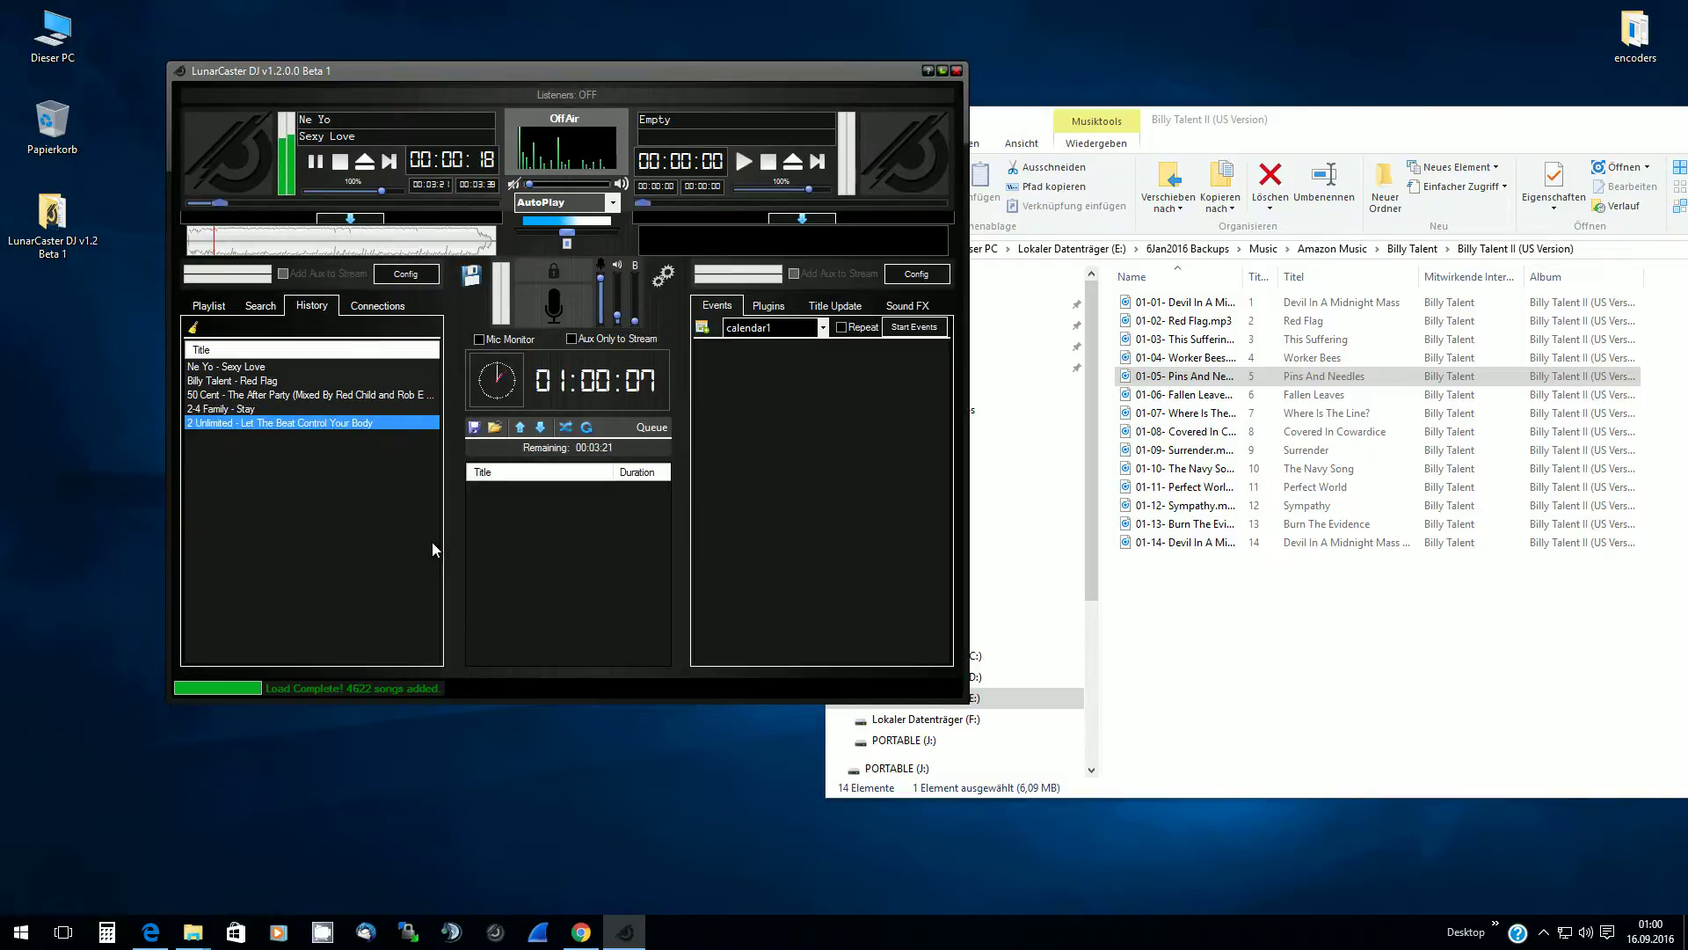
{"action": "left_click", "coordinate": [207, 373]}
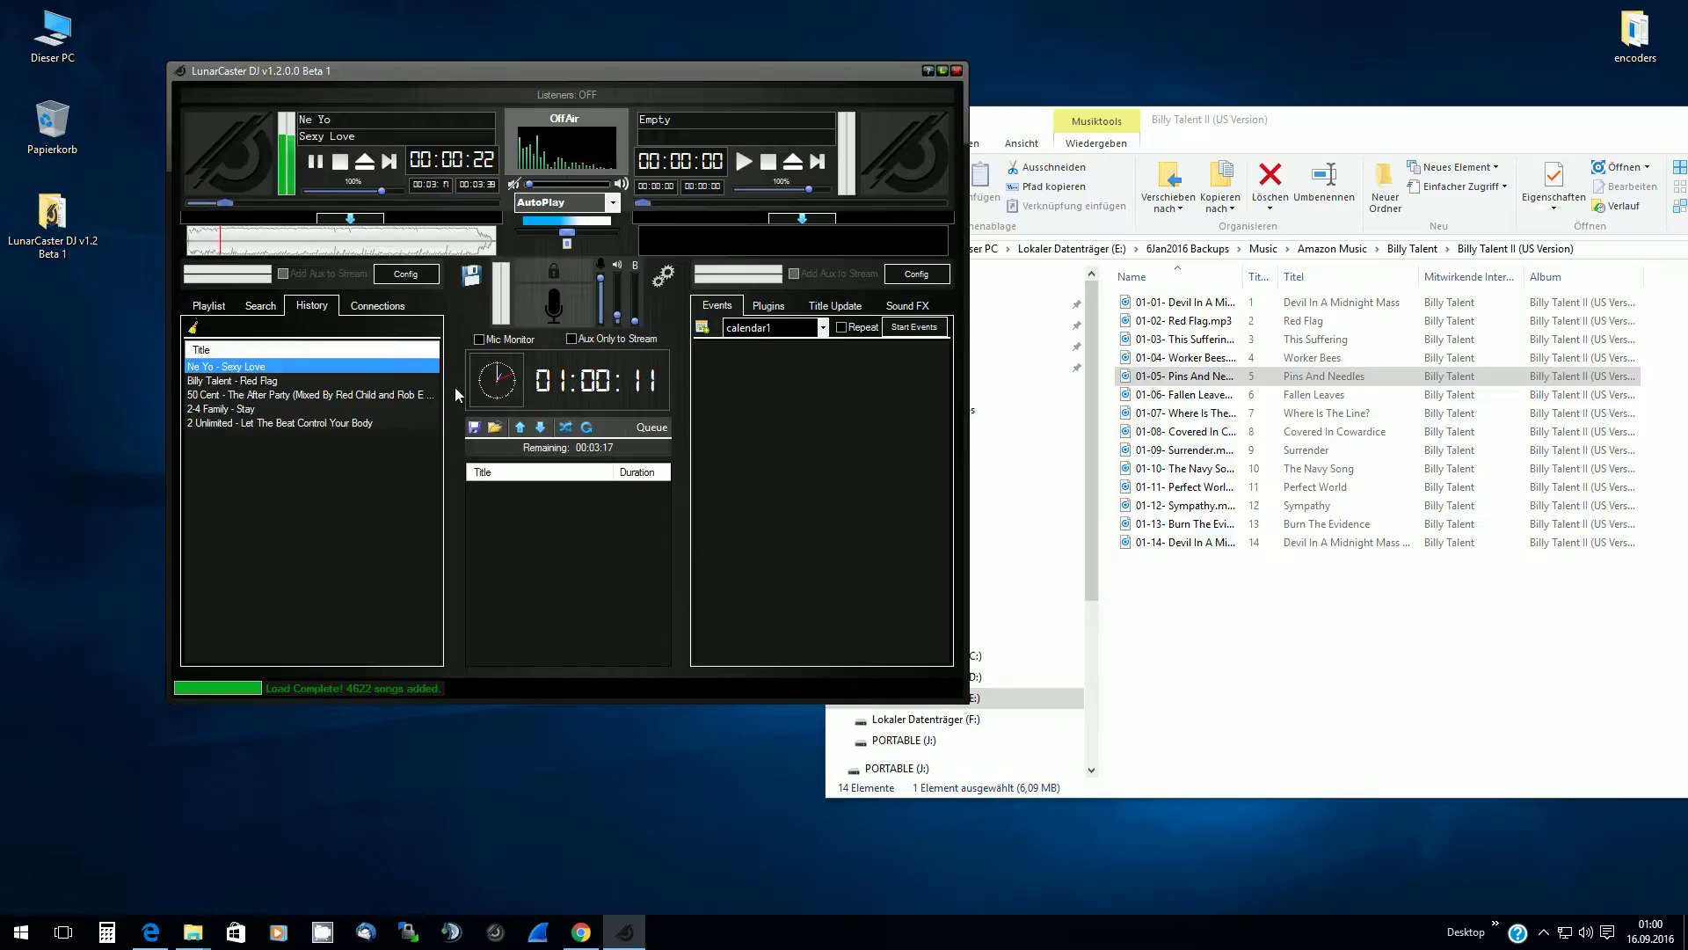
{"action": "left_click", "coordinate": [194, 330]}
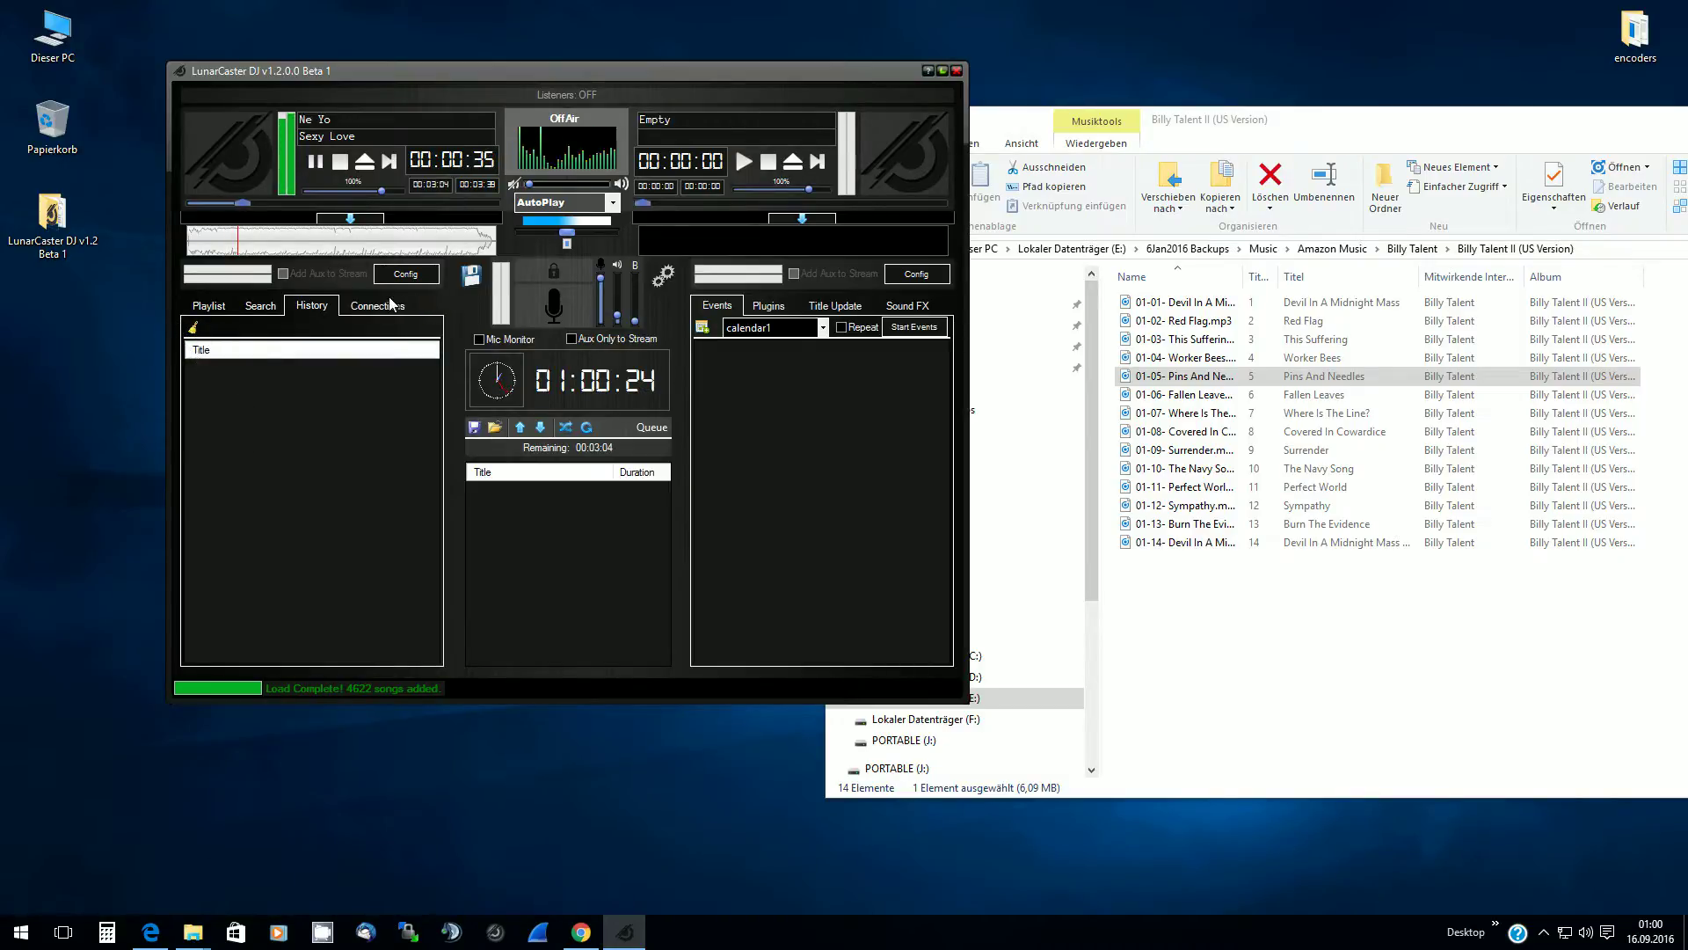
Return to the Playlist tab and toggle the deck A and deck B equalizers open and closed
{"action": "left_click", "coordinate": [211, 308]}
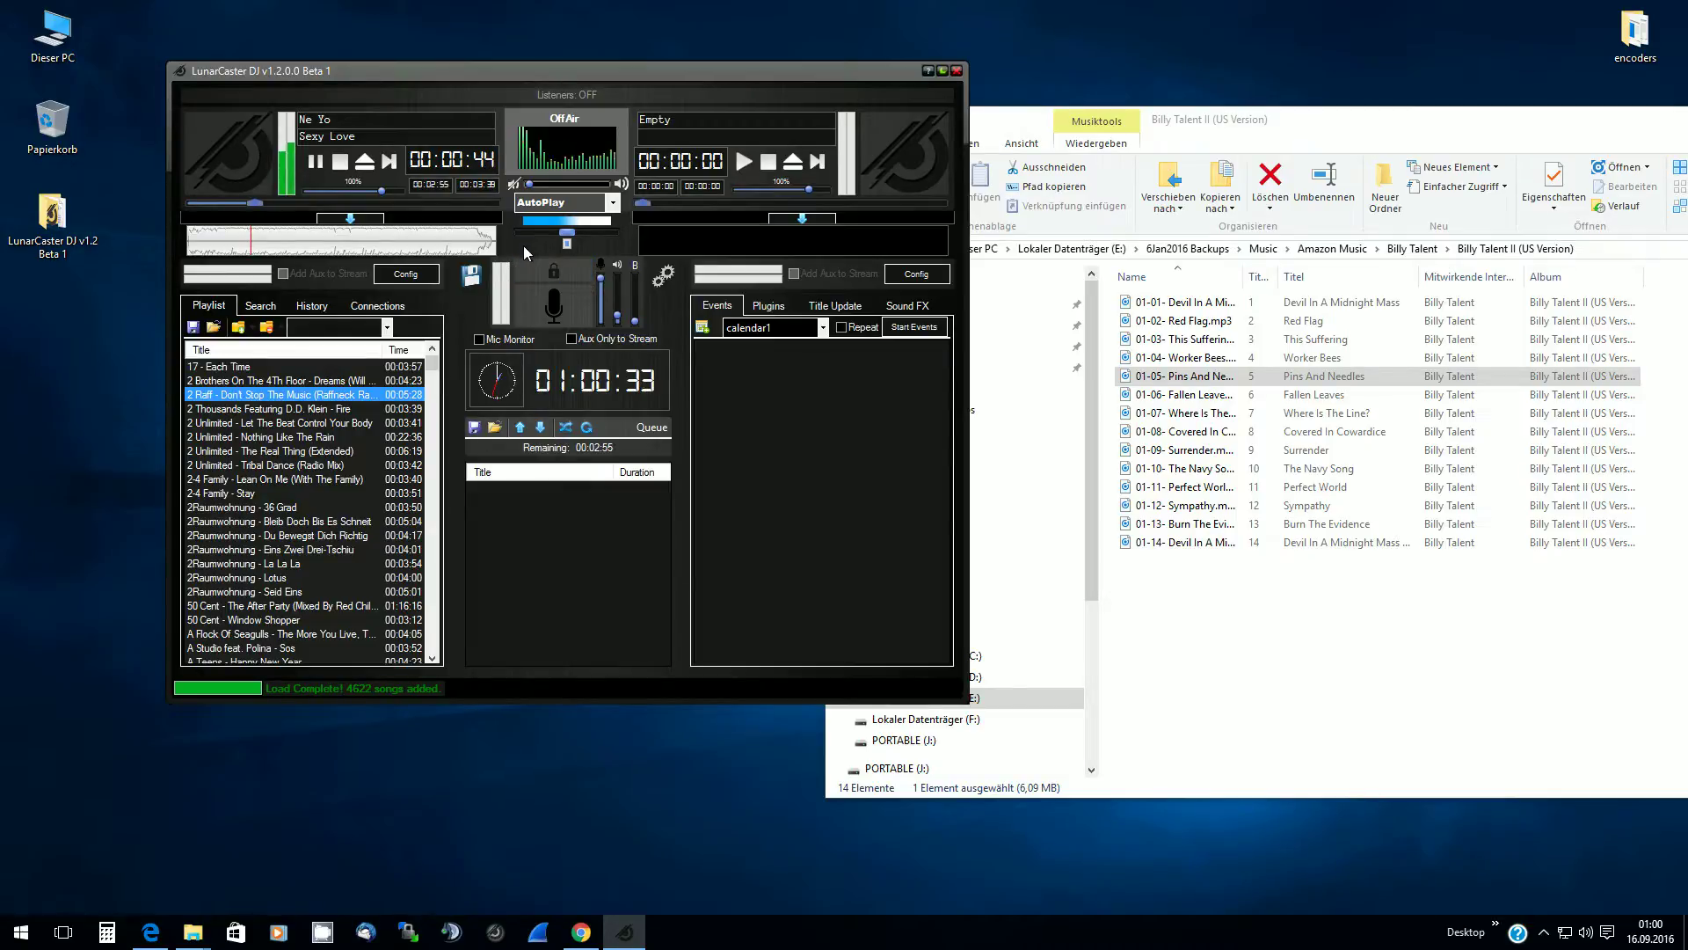
{"action": "left_click", "coordinate": [344, 219]}
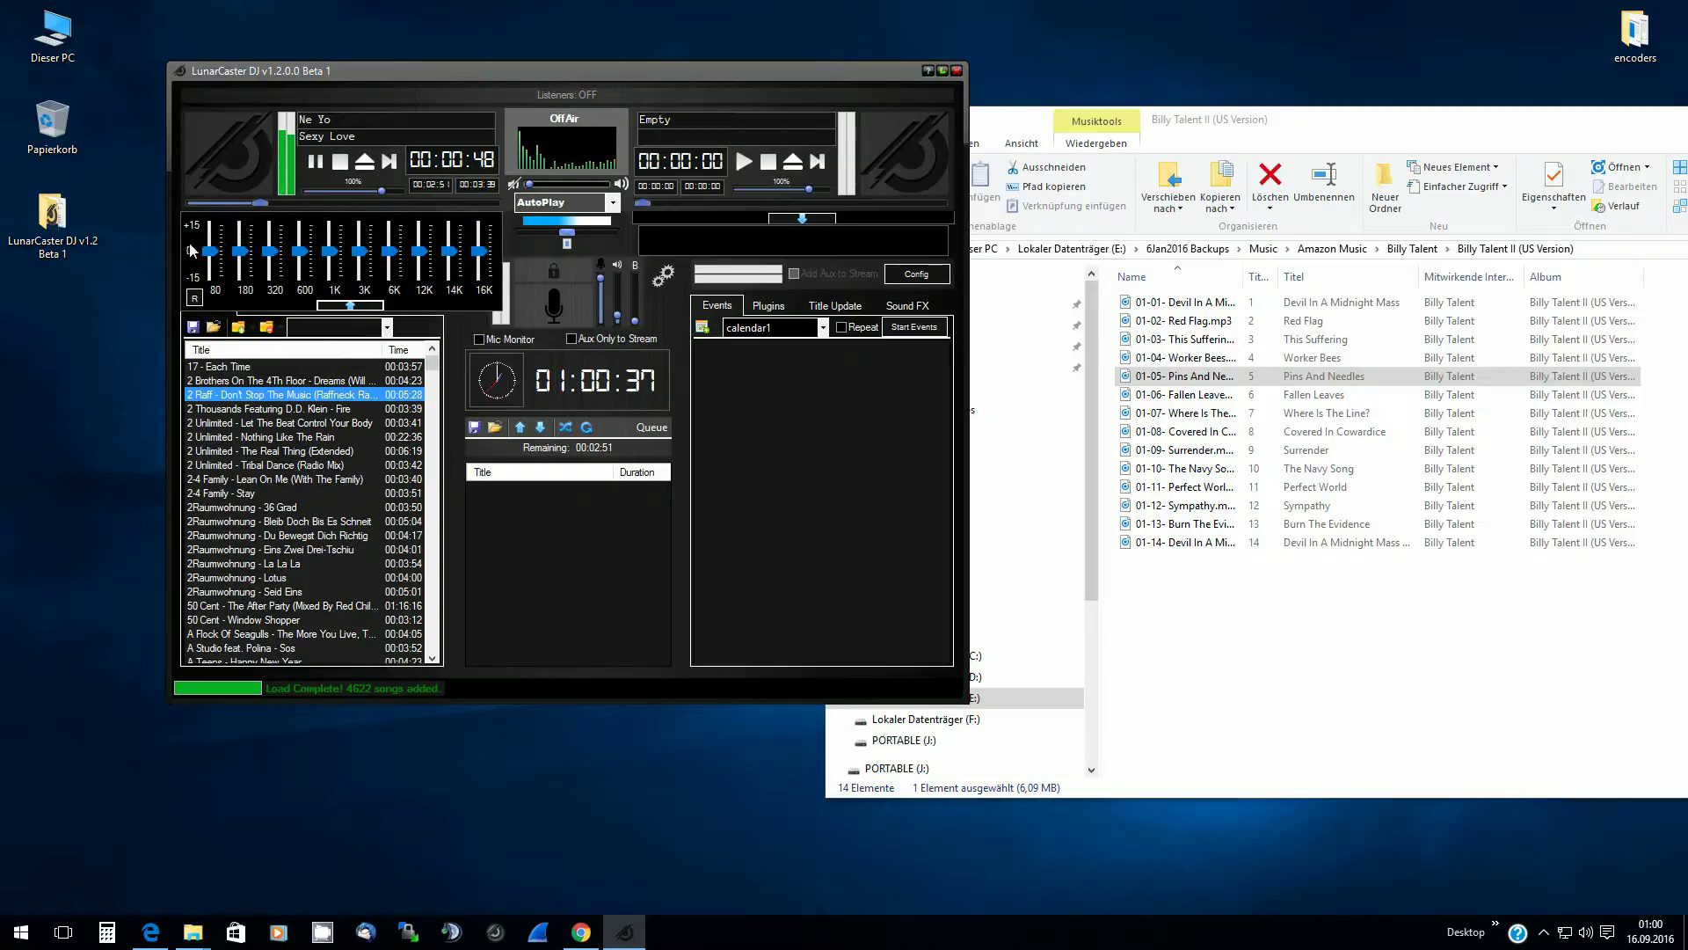
{"action": "left_click", "coordinate": [802, 219]}
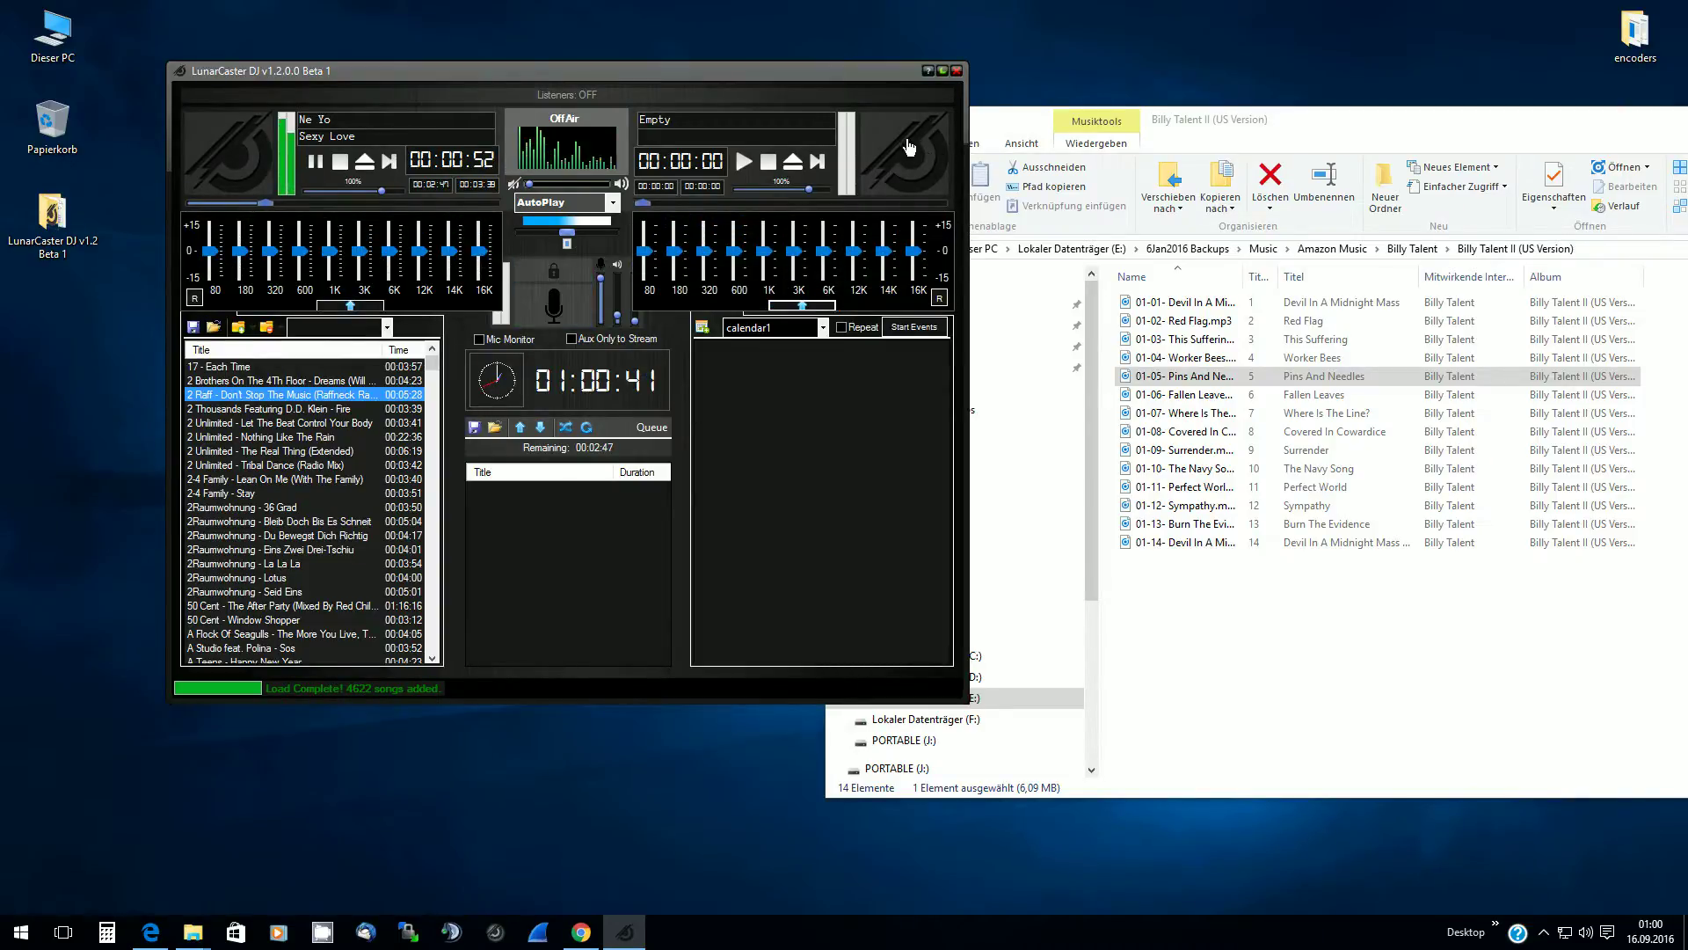
{"action": "left_click", "coordinate": [802, 305]}
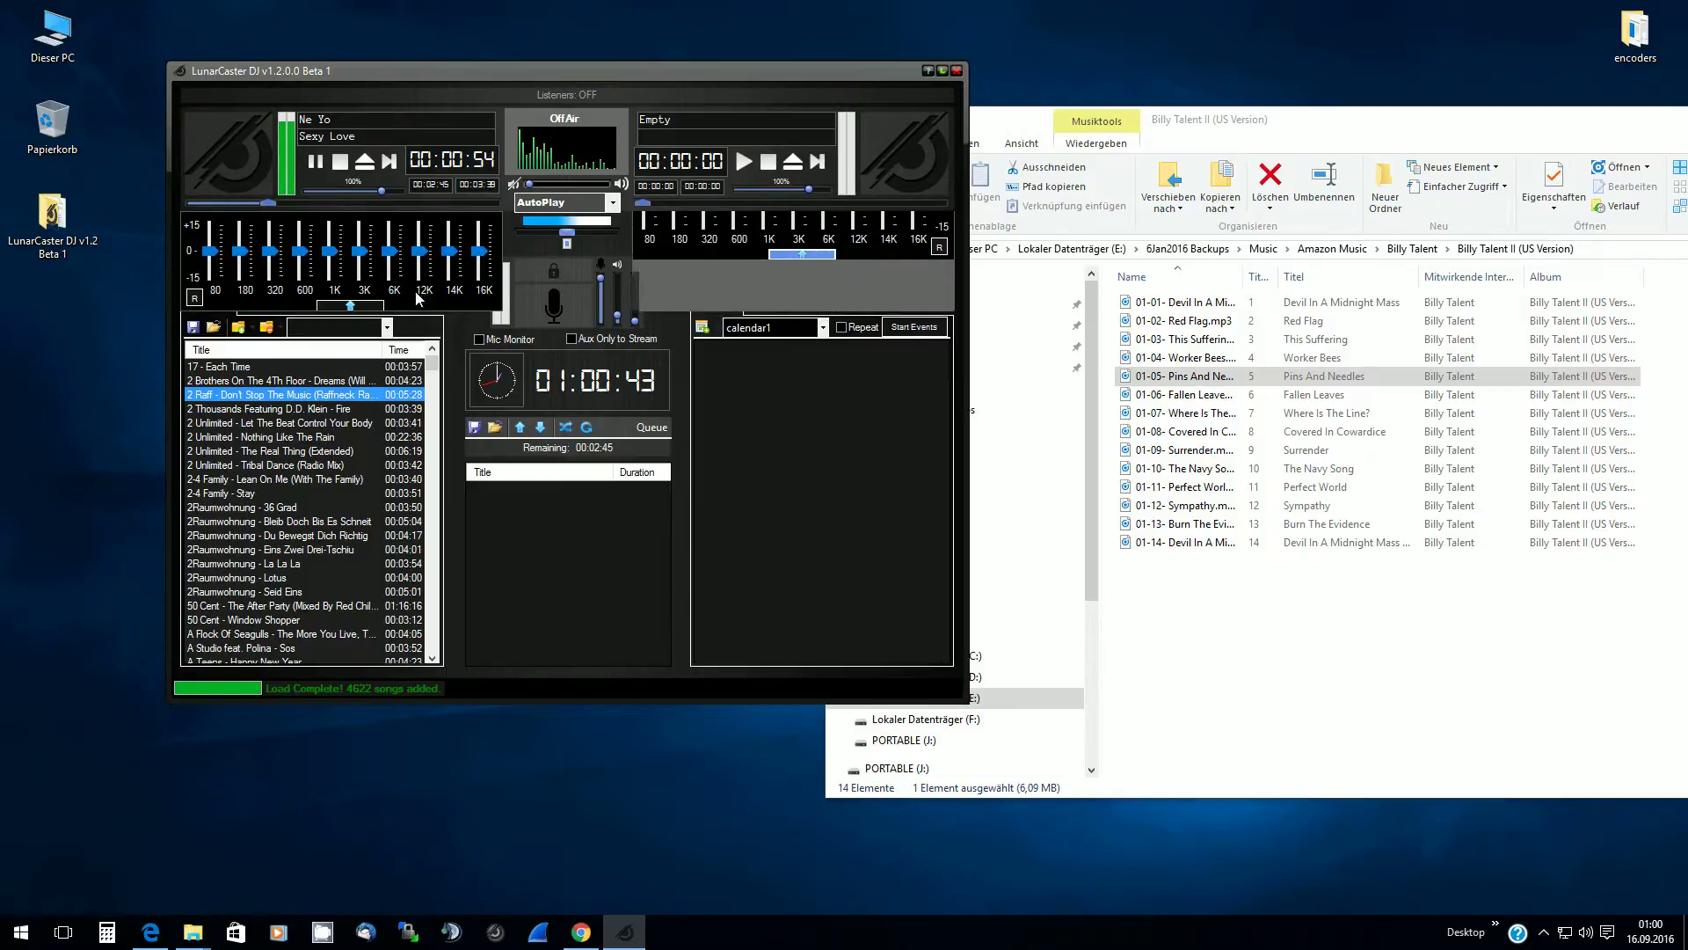
{"action": "left_click", "coordinate": [350, 306]}
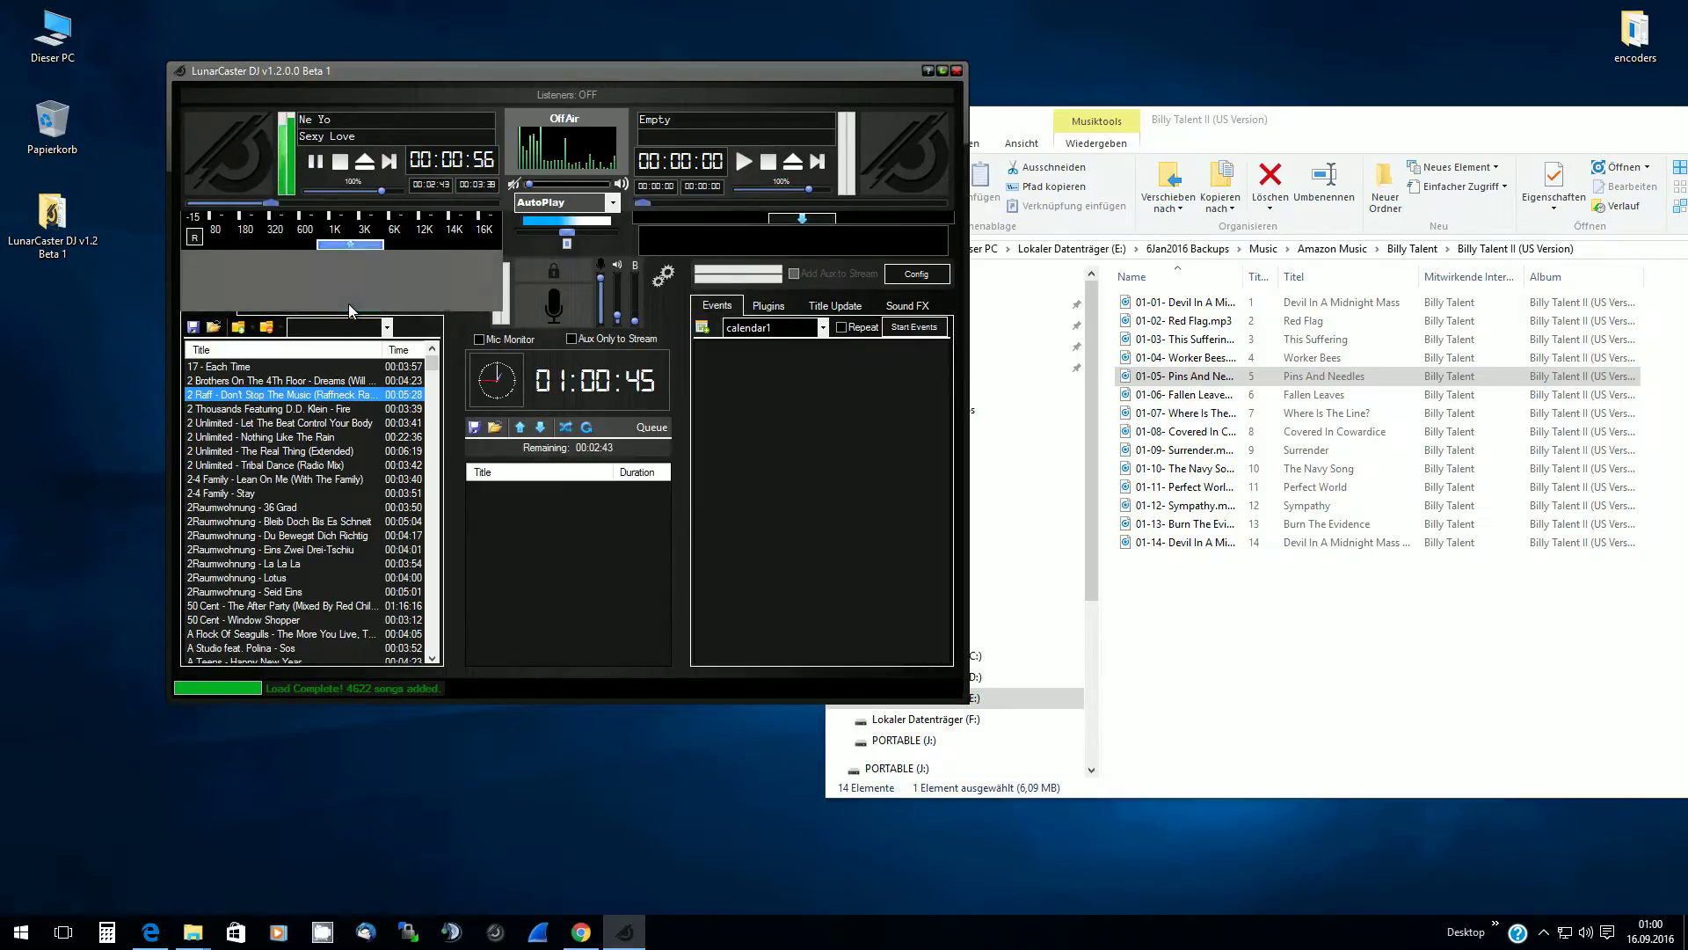
{"action": "left_click", "coordinate": [350, 244]}
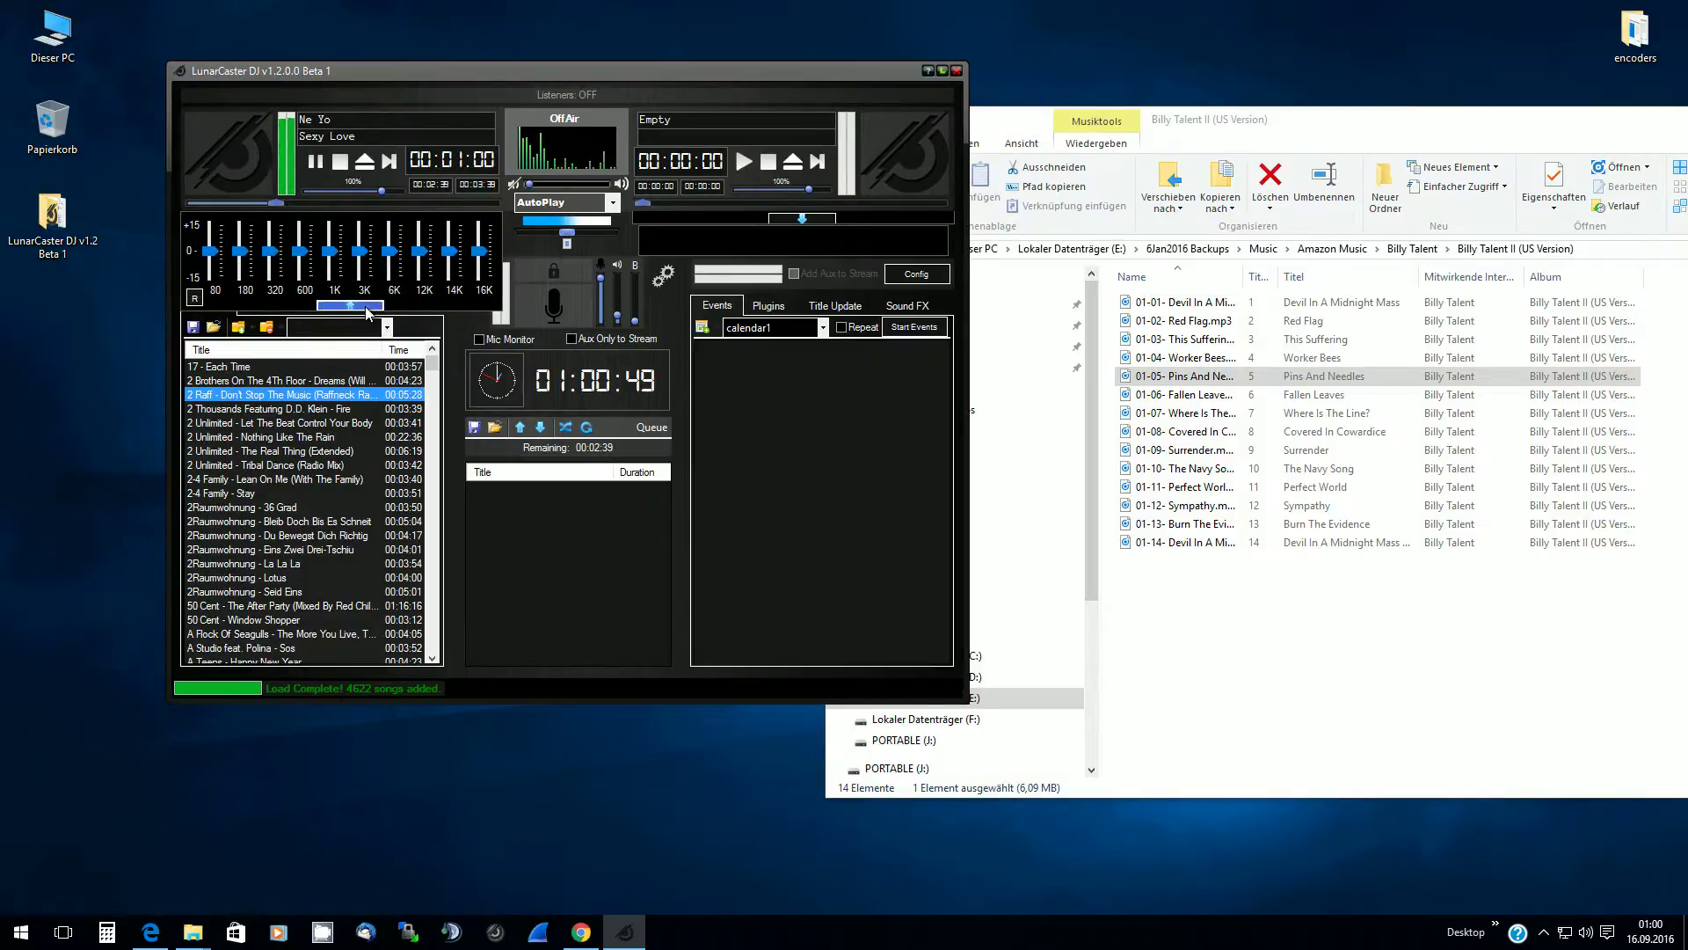
{"action": "left_click", "coordinate": [366, 305]}
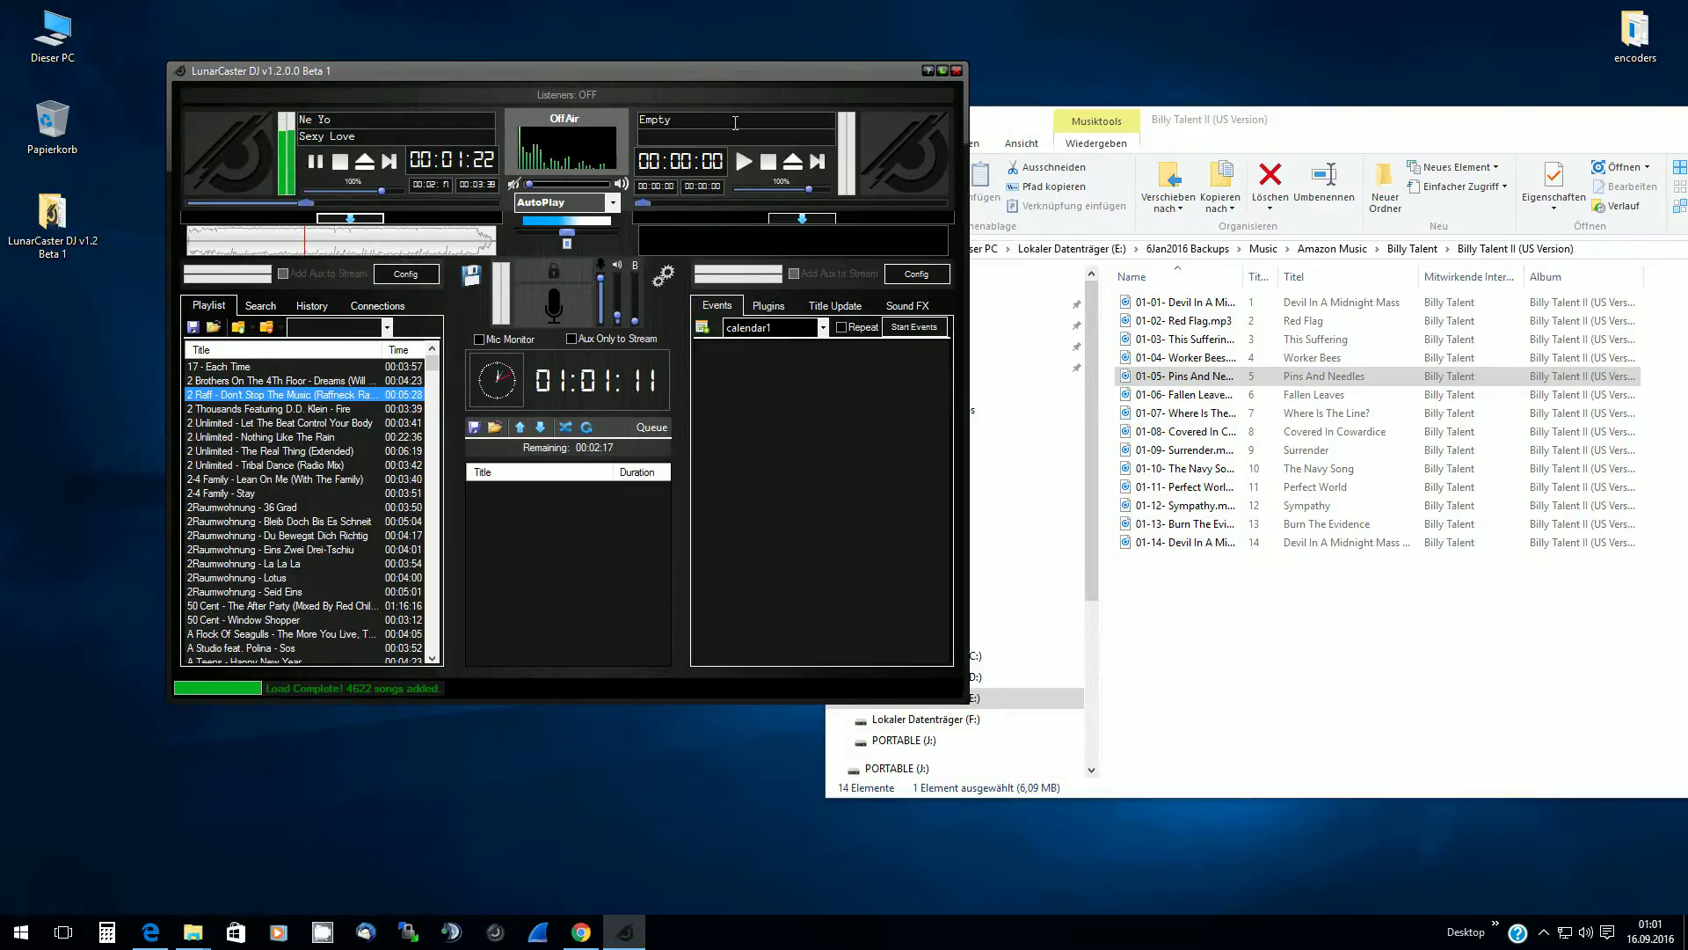
Drag the LunarCaster DJ window right and down toward the screen centre
{"action": "left_click_drag", "start_coordinate": [652, 72], "coordinate": [896, 94]}
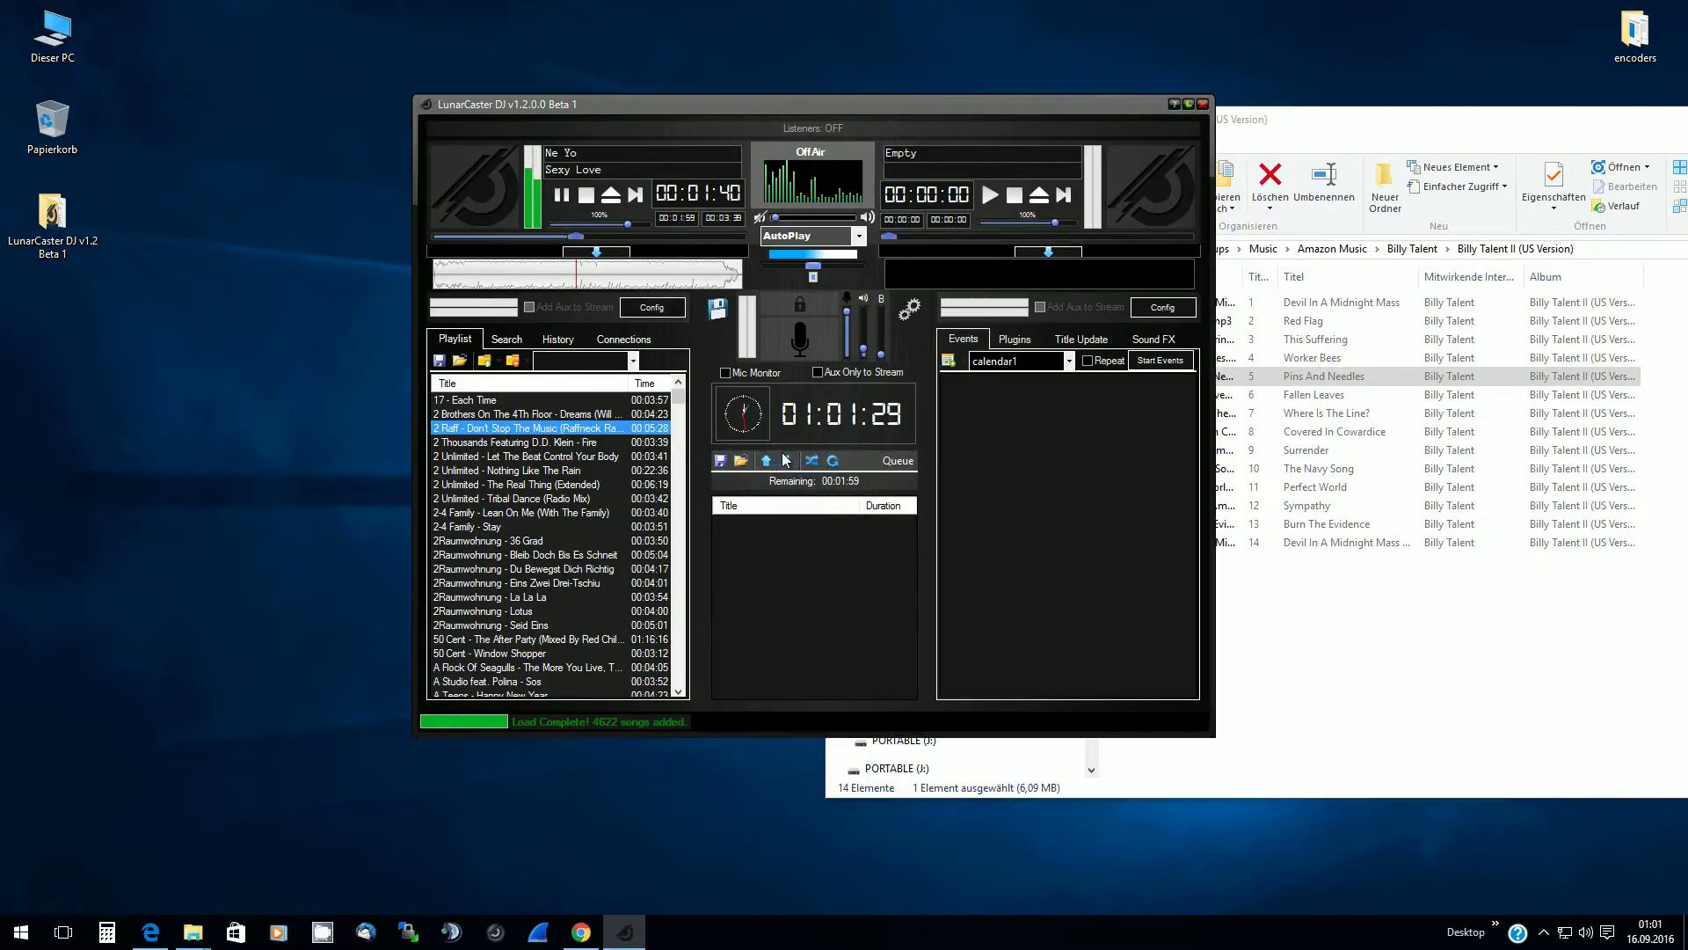
Add several random songs to the empty queue
{"action": "left_click", "coordinate": [835, 461]}
{"action": "left_click", "coordinate": [835, 461]}
{"action": "left_click", "coordinate": [834, 461]}
{"action": "left_click", "coordinate": [835, 461]}
{"action": "left_click", "coordinate": [835, 461]}
{"action": "left_click", "coordinate": [835, 461]}
{"action": "left_click", "coordinate": [835, 460]}
{"action": "left_click", "coordinate": [834, 461]}
{"action": "left_click", "coordinate": [835, 461]}
{"action": "left_click", "coordinate": [834, 461]}
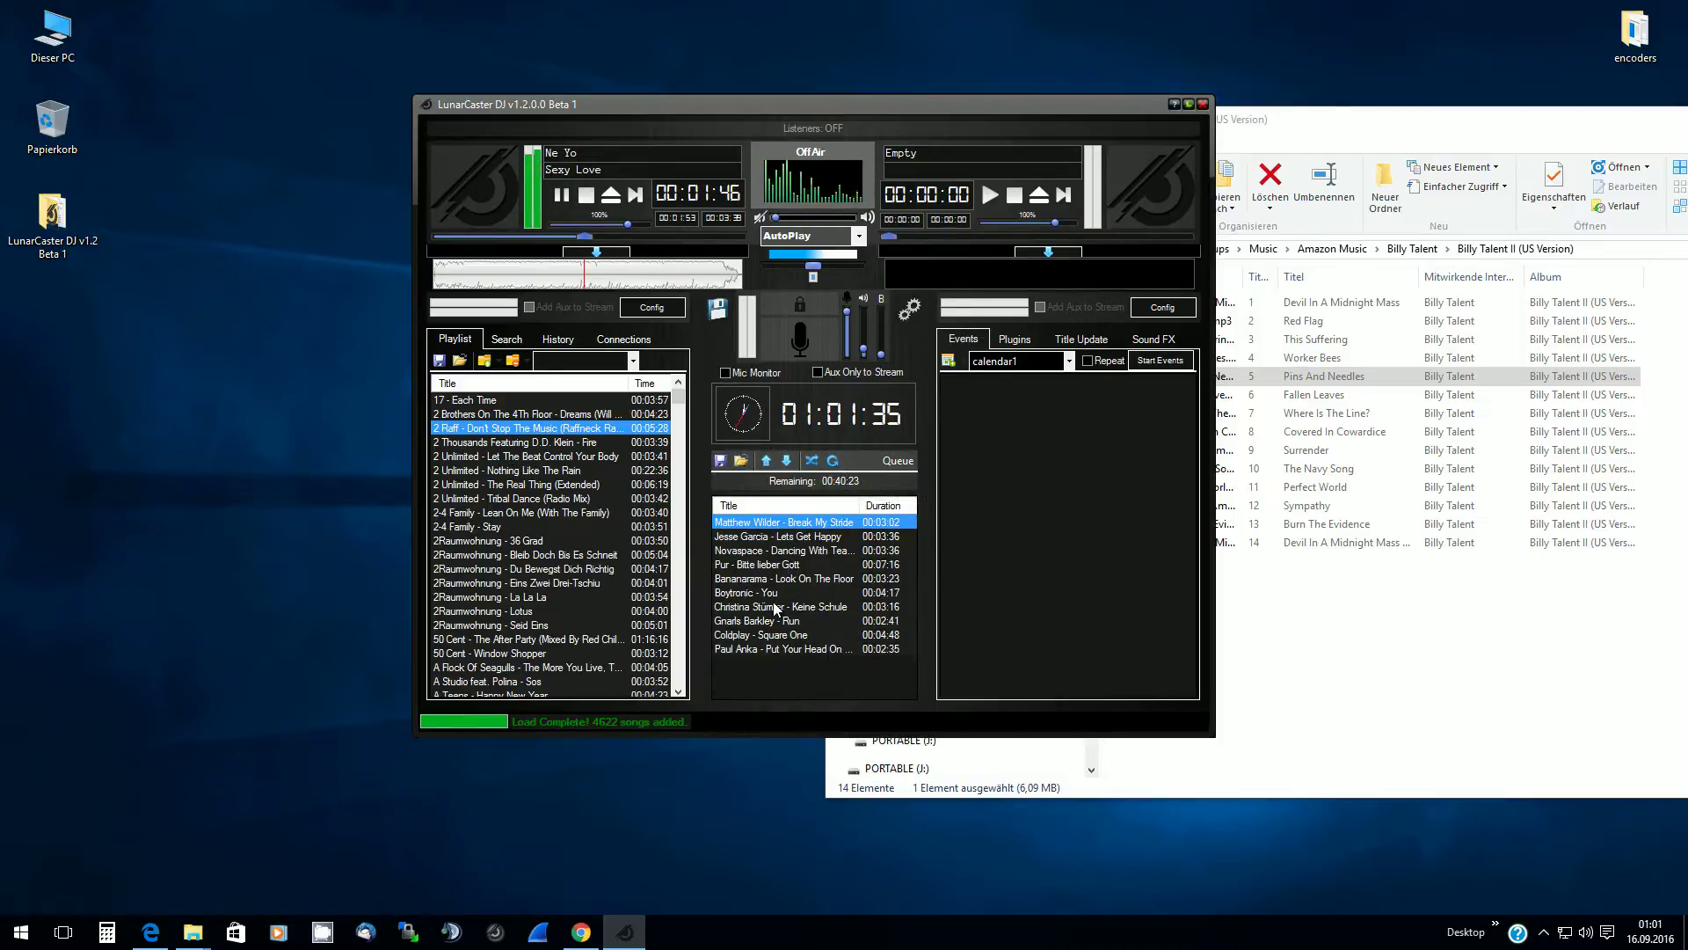
Shuffle the queue repeatedly until Jesse Garcia – Lets Get Happy leads
{"action": "left_click", "coordinate": [812, 461]}
{"action": "left_click", "coordinate": [812, 461]}
{"action": "left_click", "coordinate": [811, 461]}
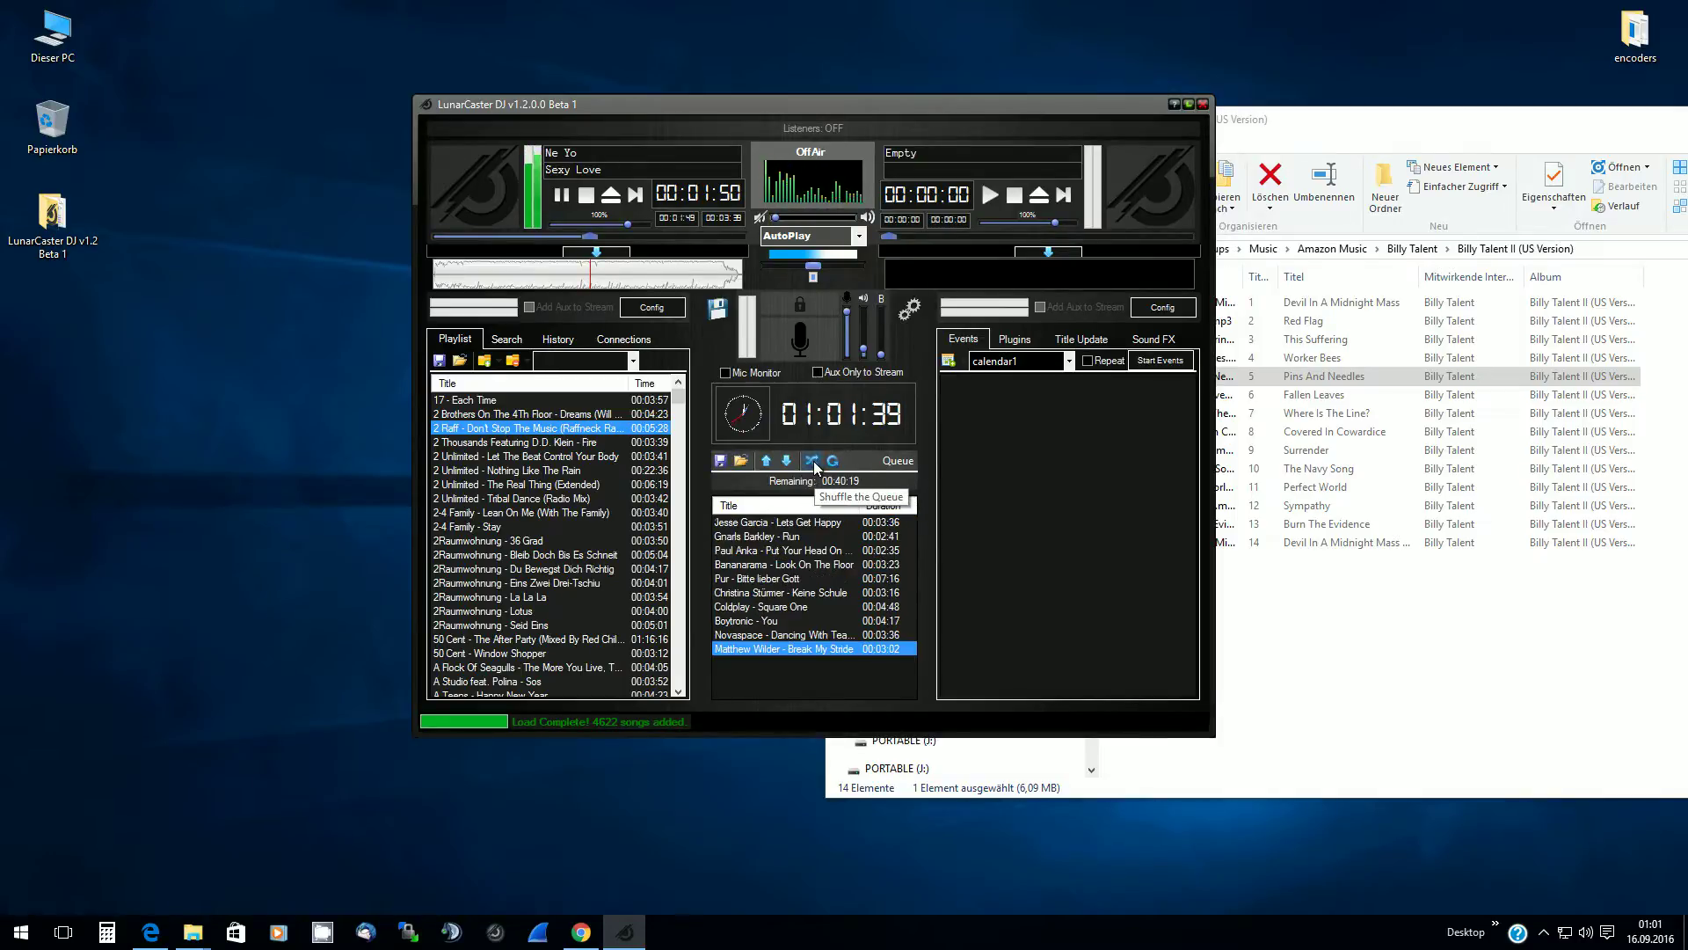
{"action": "left_click", "coordinate": [812, 461]}
{"action": "left_click", "coordinate": [812, 461]}
{"action": "left_click", "coordinate": [812, 461]}
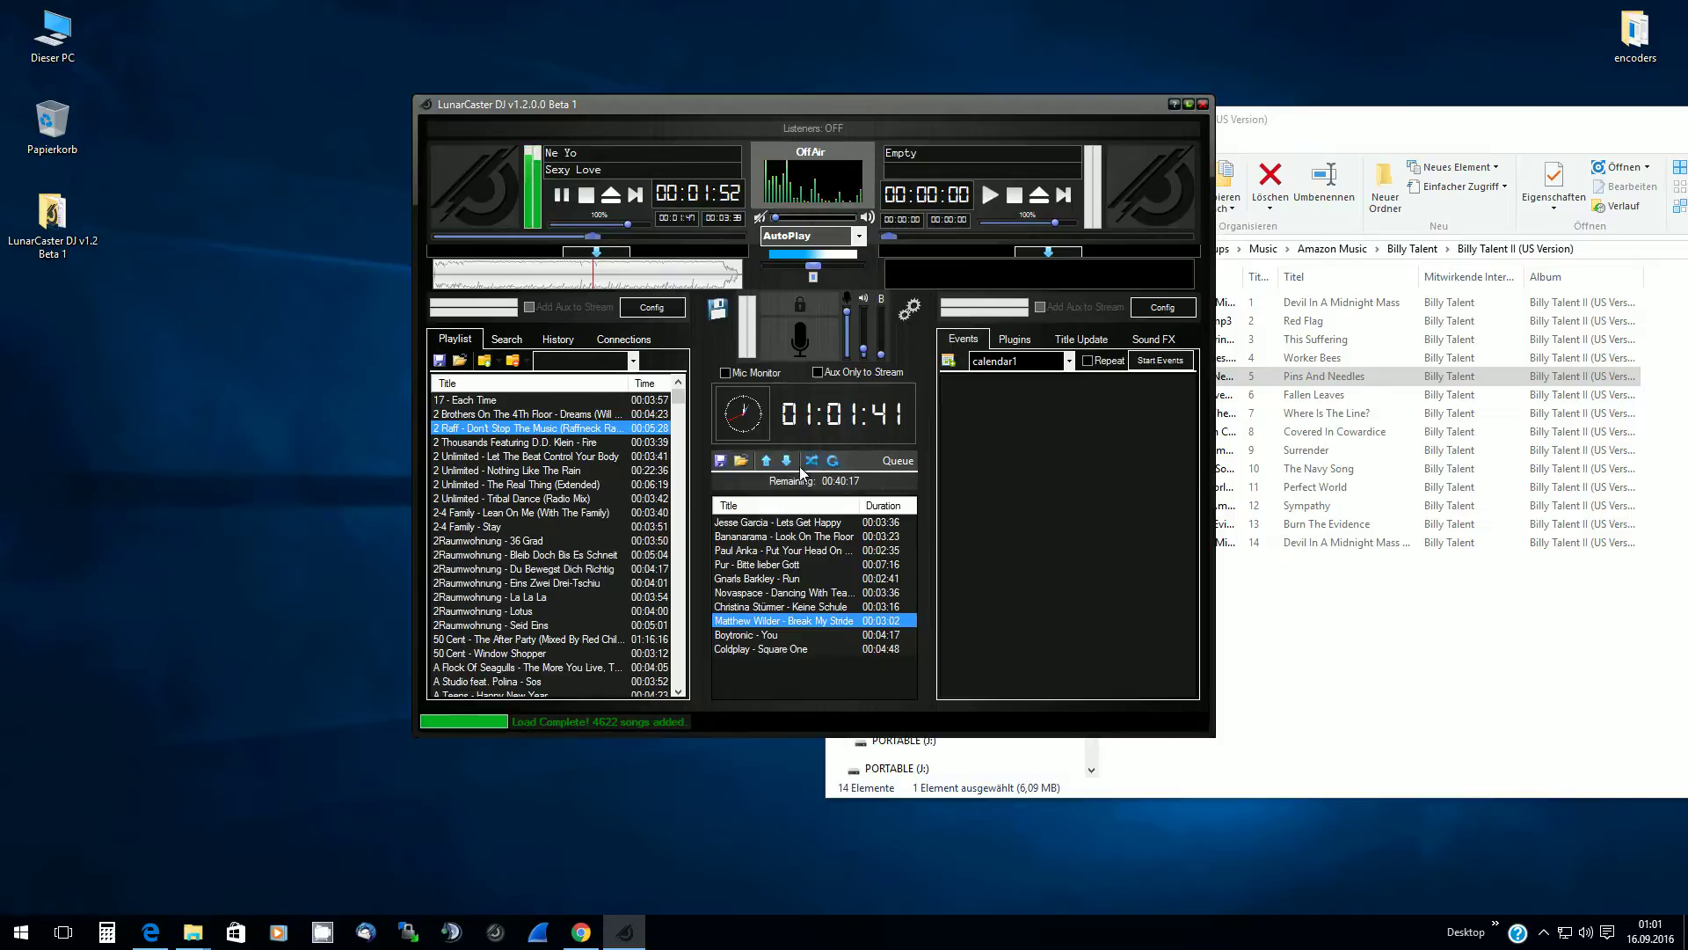
Move Pur – Bitte lieber Gott up three places to the top of the queue
{"action": "left_click", "coordinate": [741, 566]}
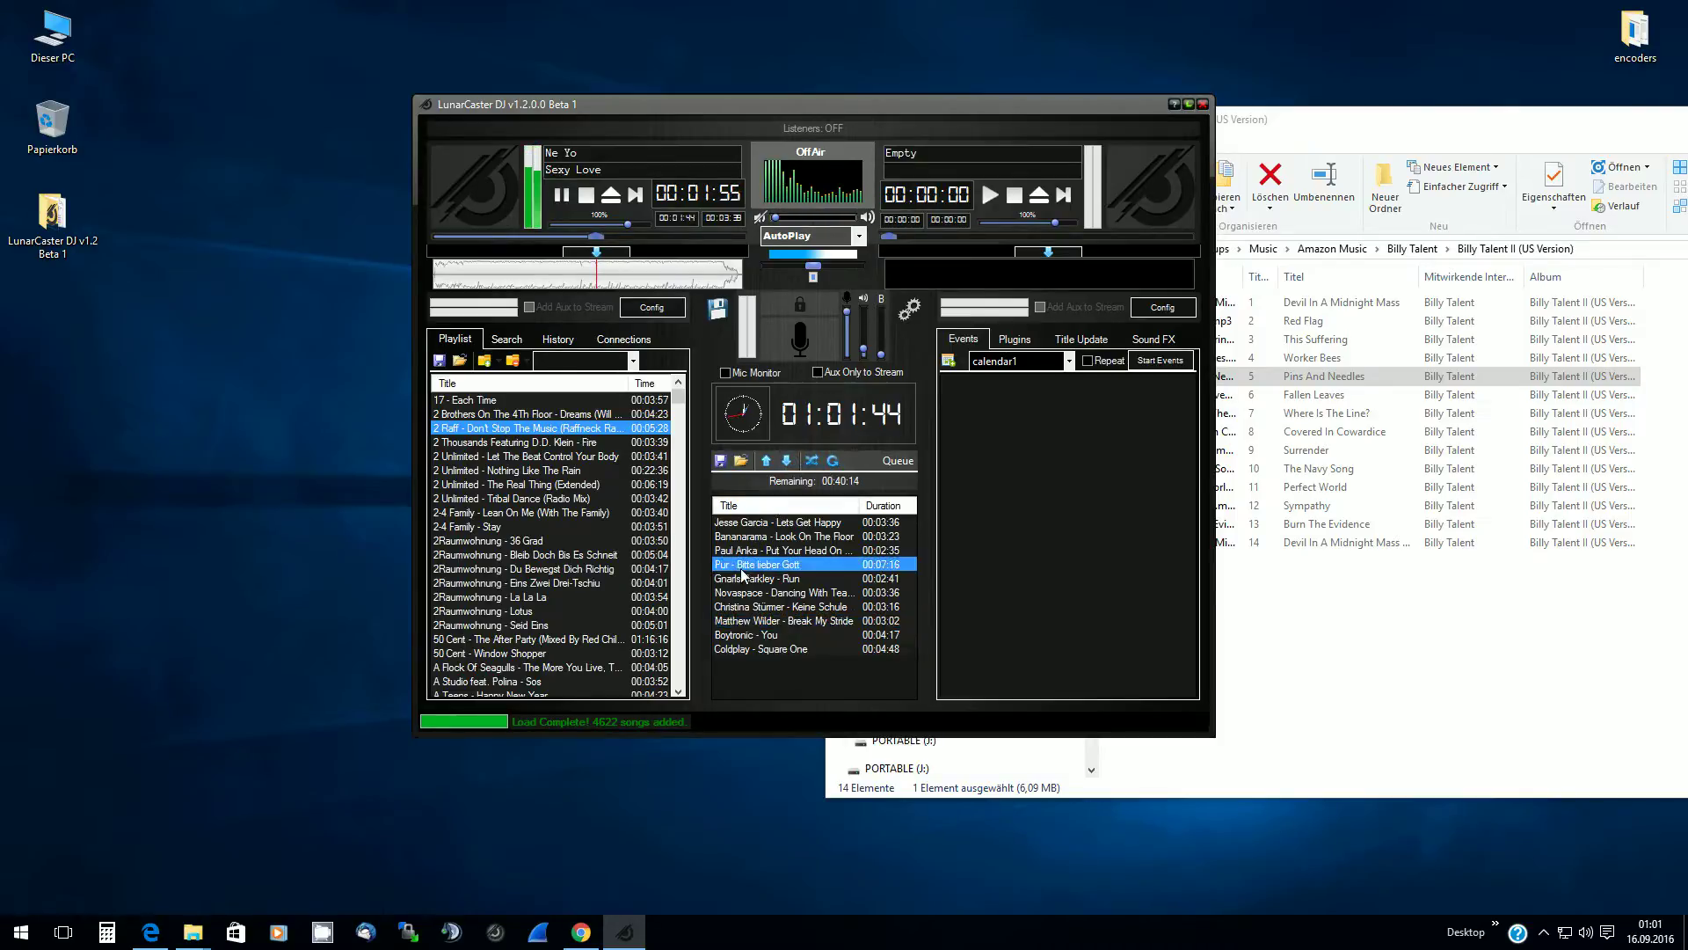
{"action": "left_click", "coordinate": [769, 462]}
{"action": "left_click", "coordinate": [768, 462]}
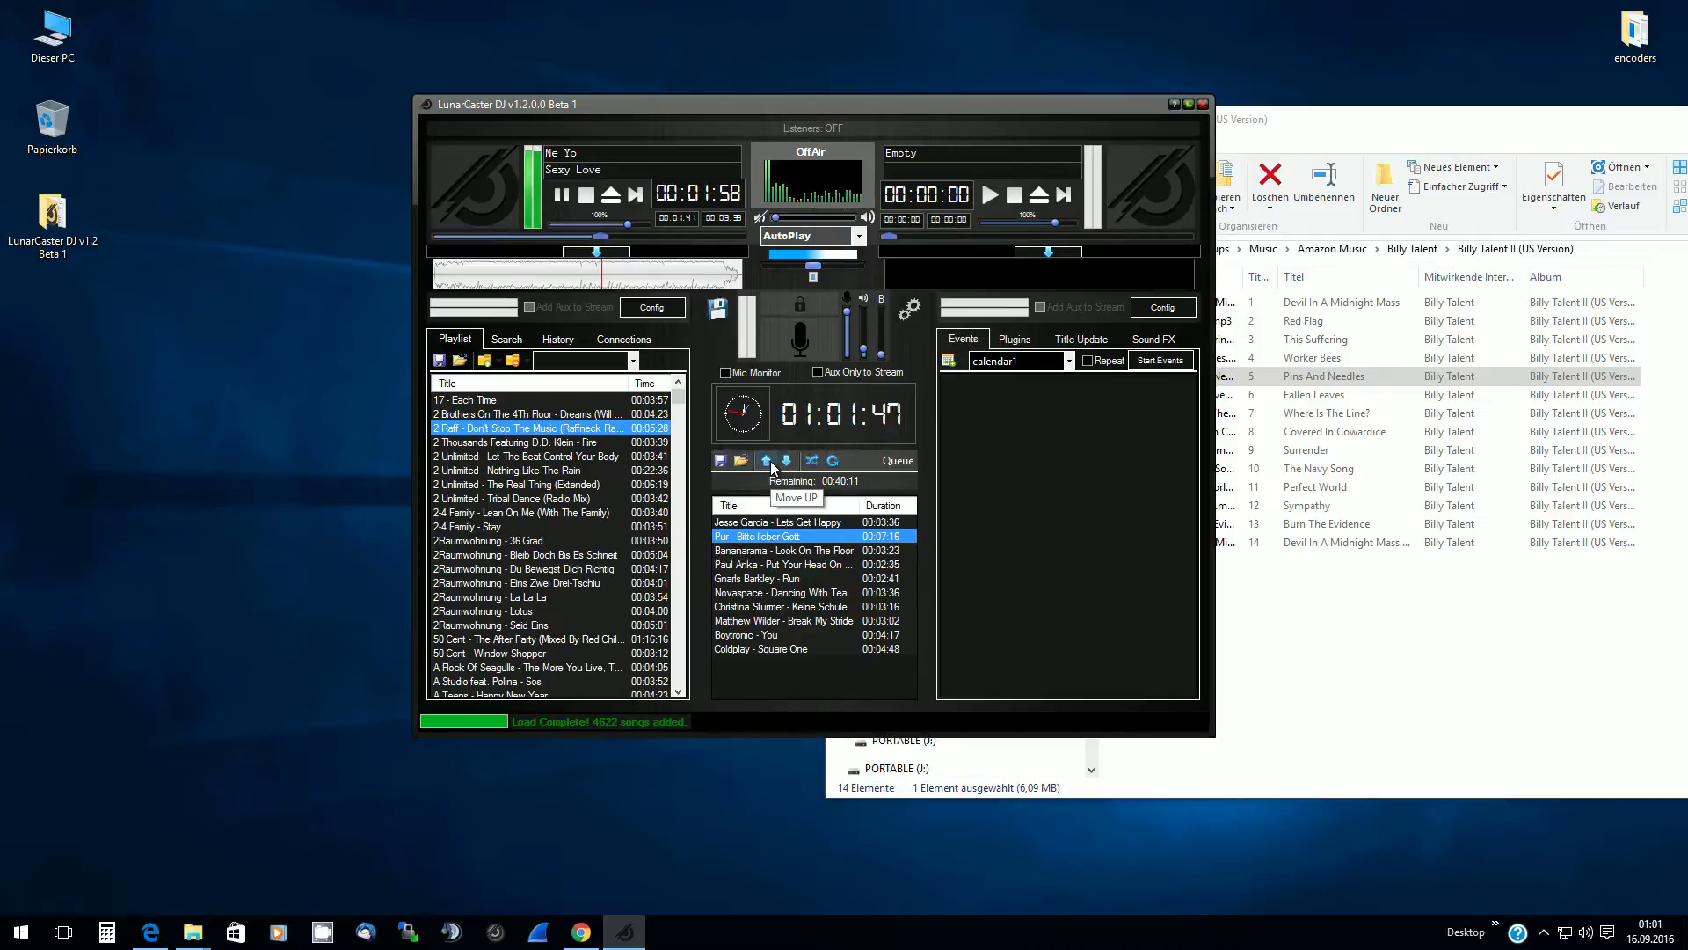
{"action": "left_click", "coordinate": [768, 463]}
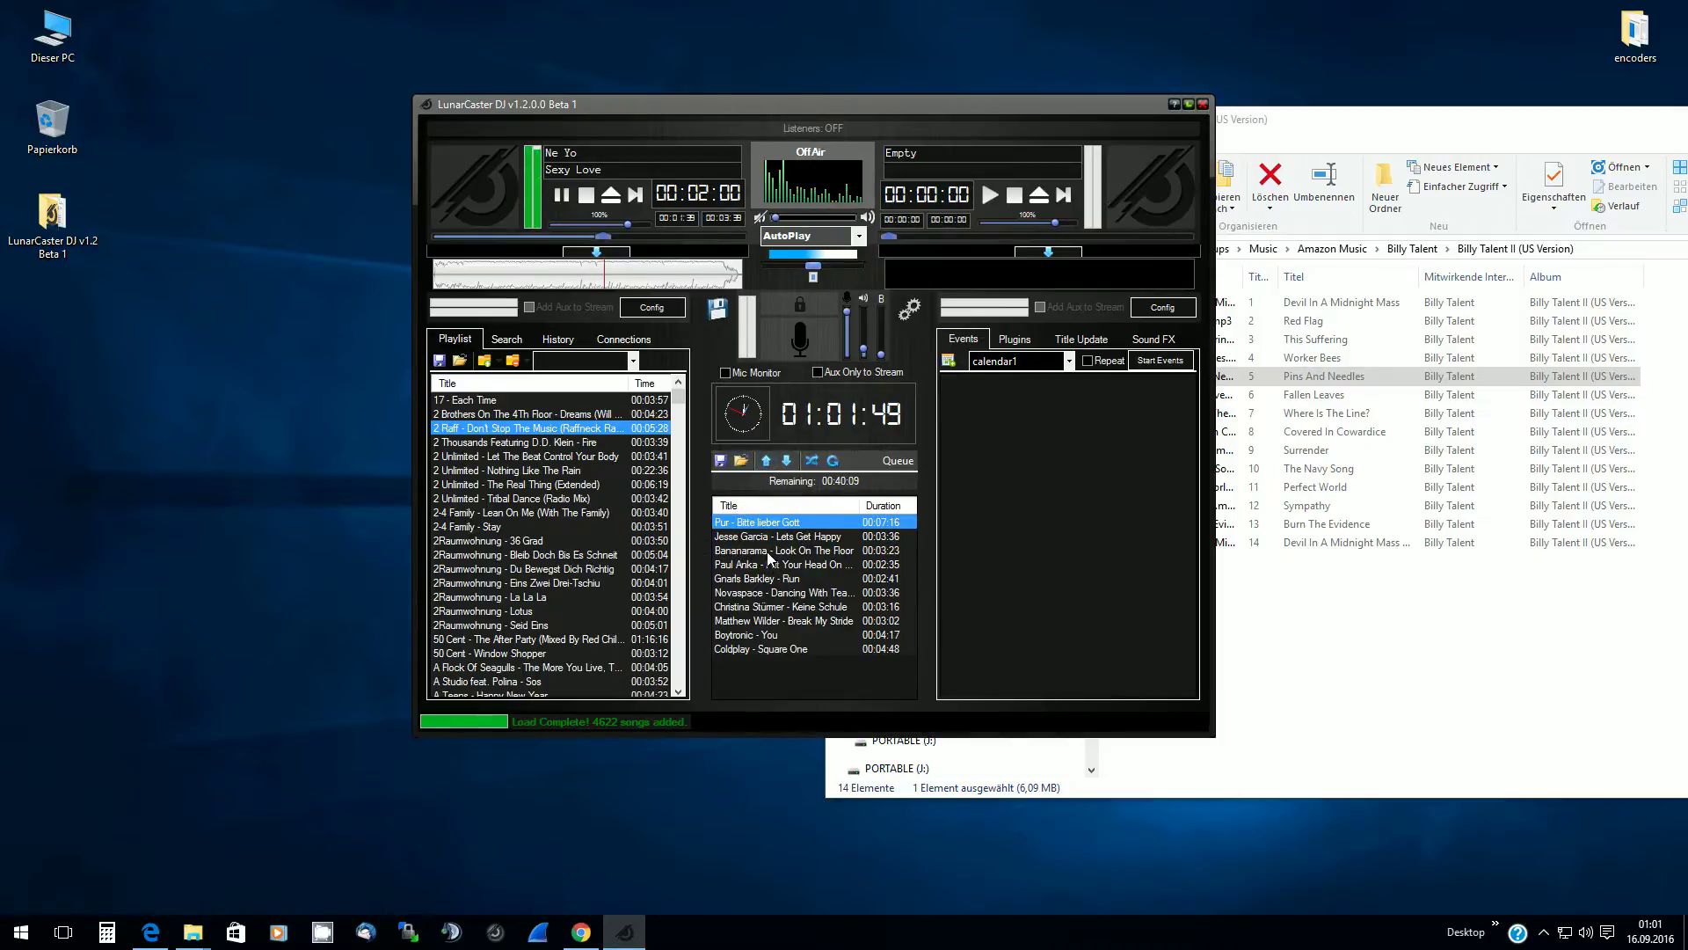
Drag Matthew Wilder – Break My Stride to the queue's end and open the playlist file picker
{"action": "left_click", "coordinate": [750, 625]}
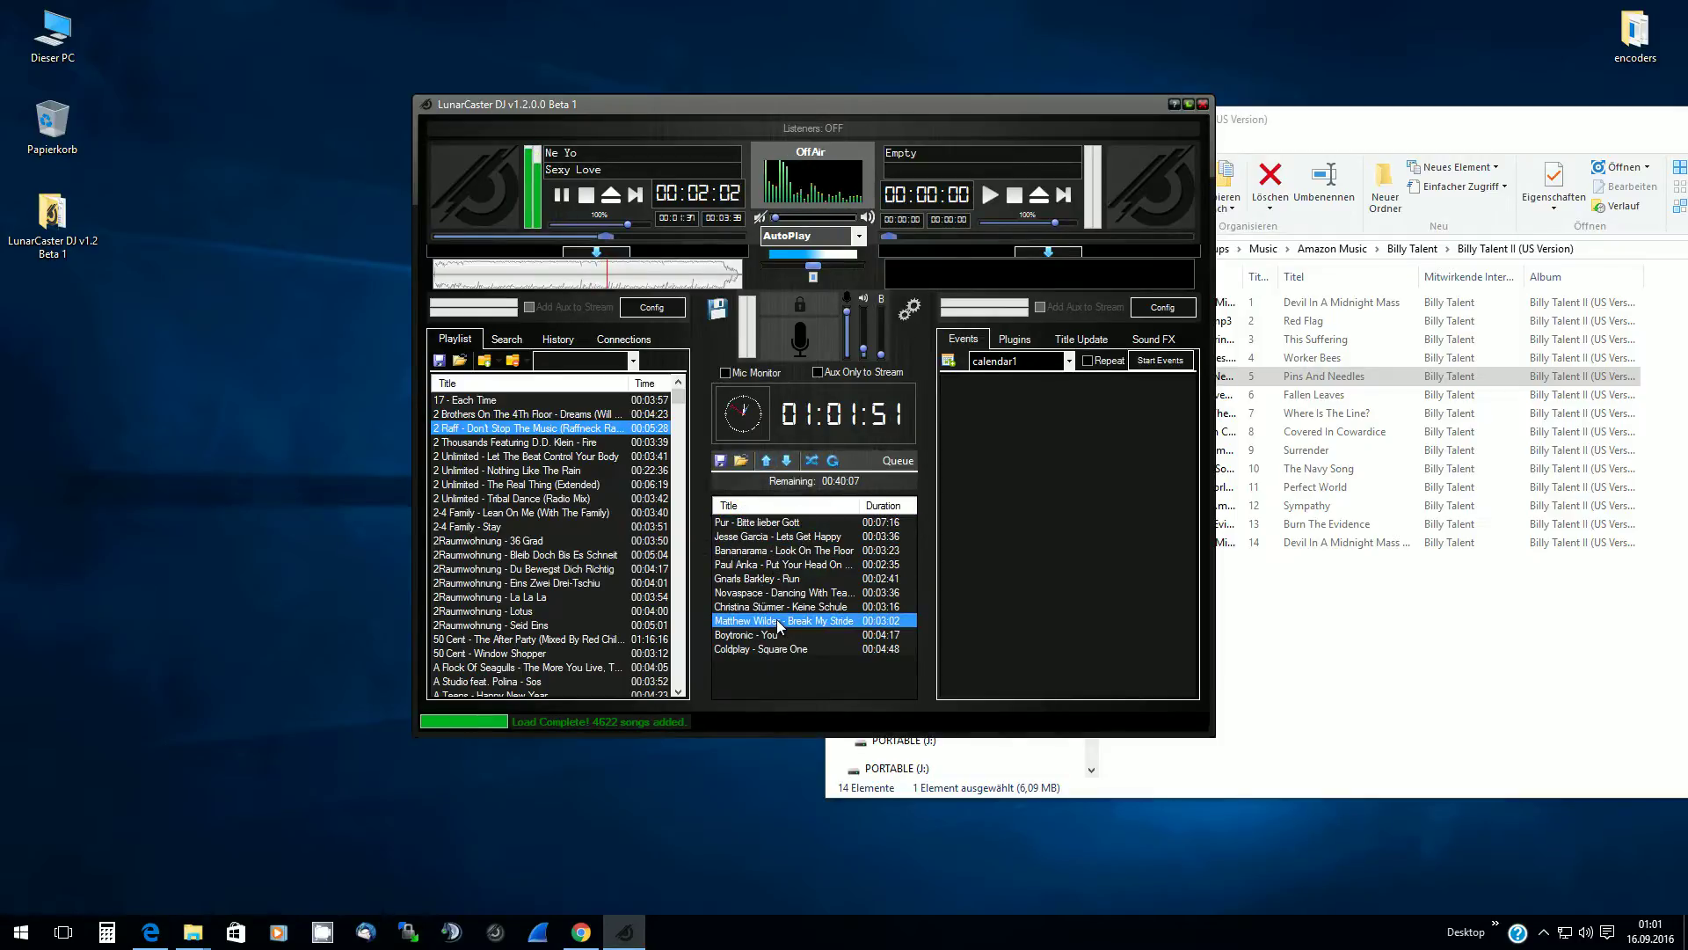
{"action": "left_click_drag", "start_coordinate": [784, 528], "coordinate": [778, 644]}
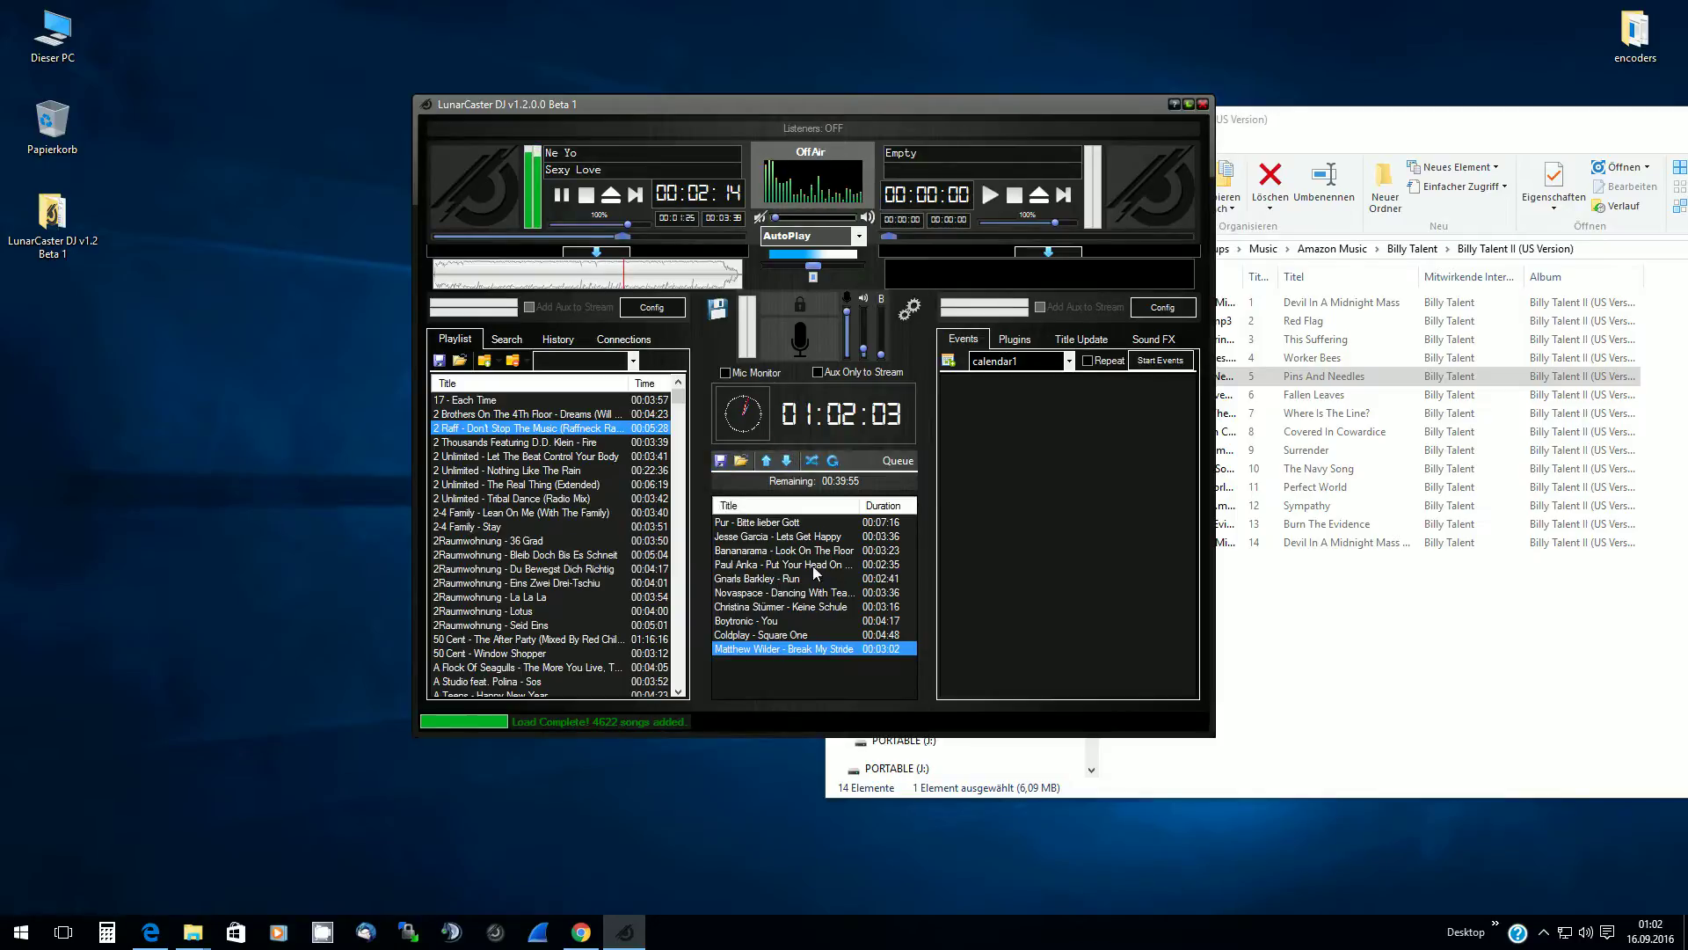
{"action": "left_click", "coordinate": [742, 460]}
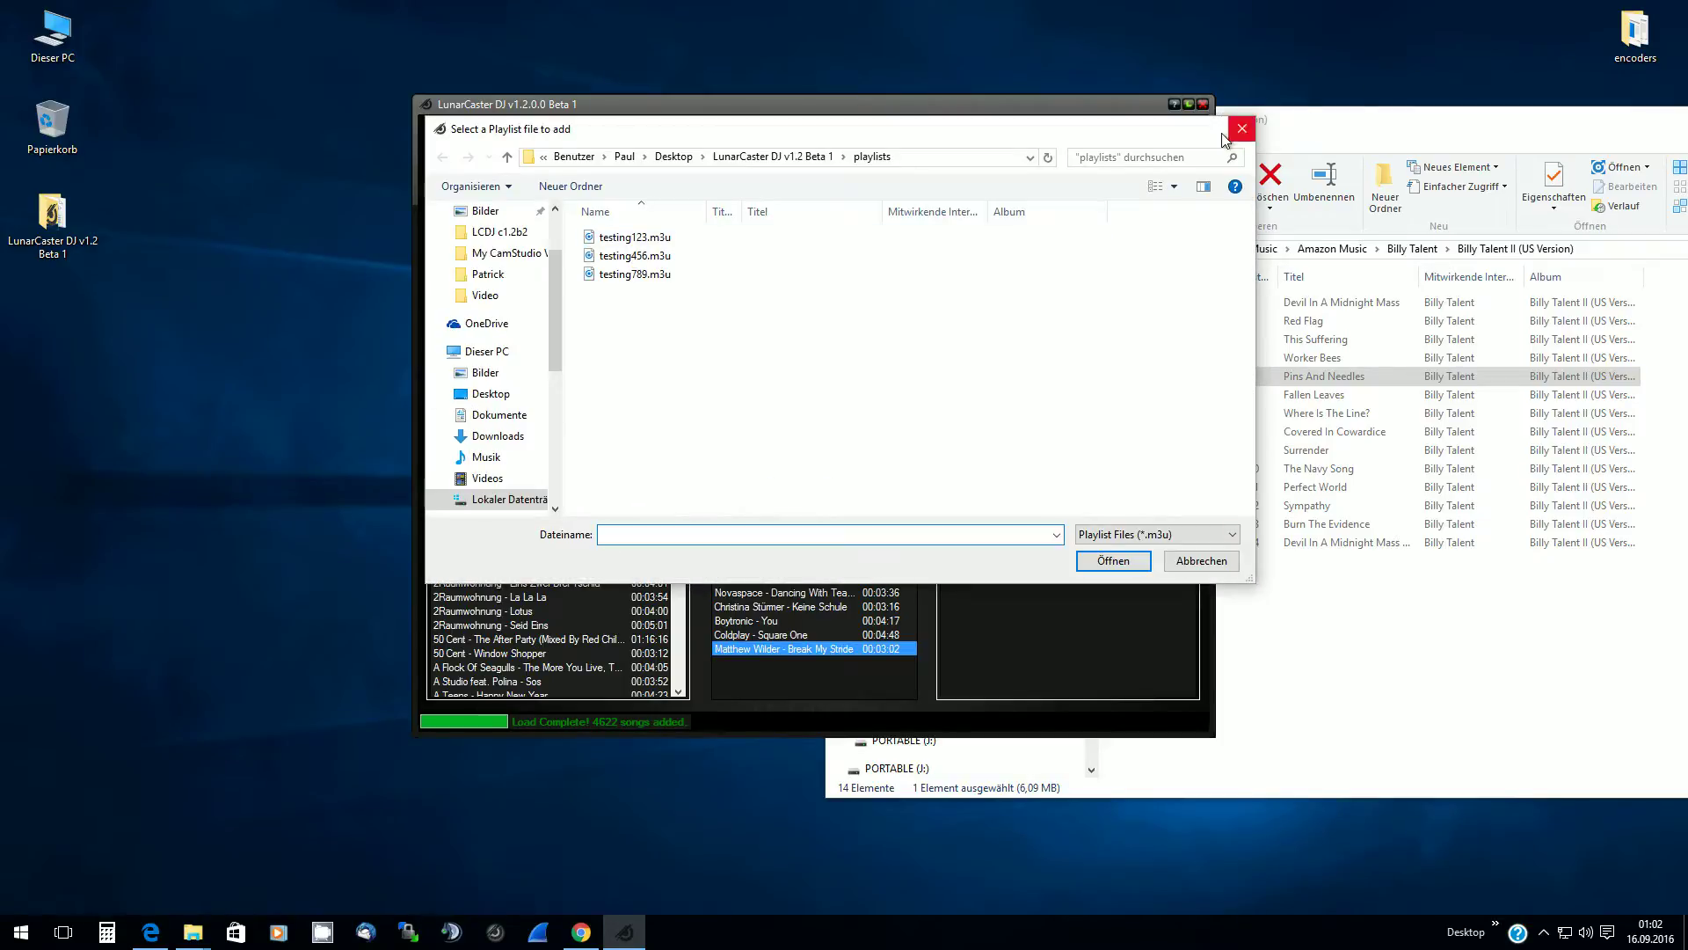
Cancel the playlist-file dialog, select the first library song, then stop and eject deck A
{"action": "left_click", "coordinate": [1242, 129]}
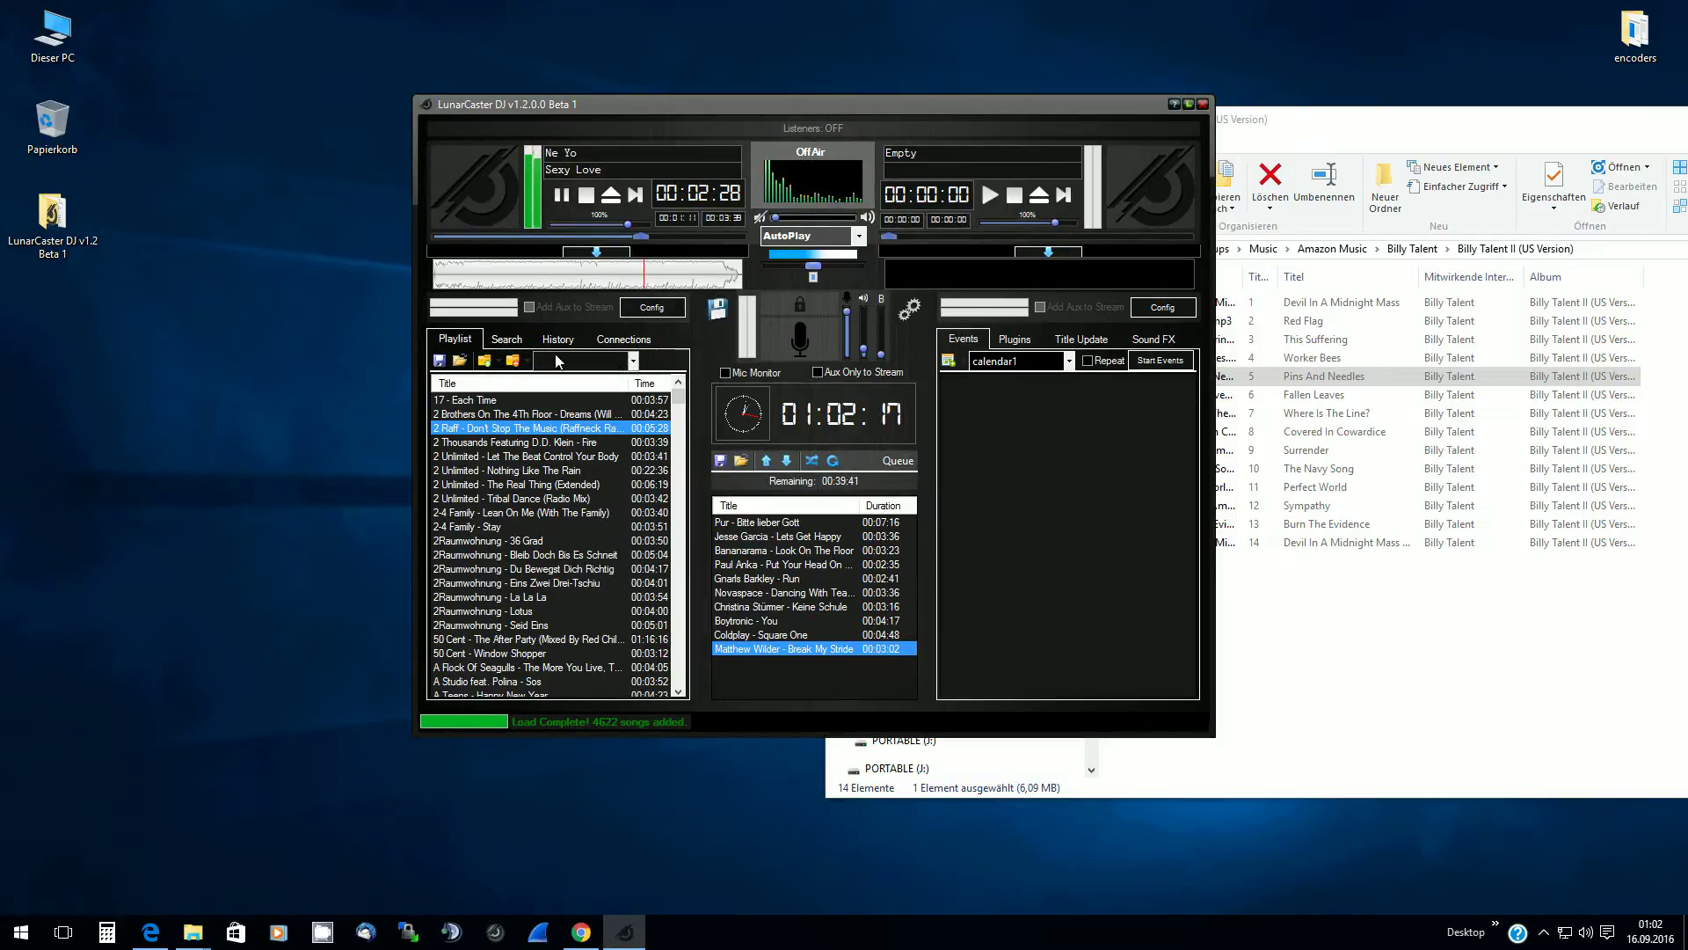
{"action": "left_click", "coordinate": [451, 401]}
{"action": "mouse_move", "coordinate": [678, 391]}
{"action": "left_mouse_down"}
{"action": "mouse_move", "coordinate": [677, 576]}
{"action": "mouse_move", "coordinate": [672, 385]}
{"action": "left_mouse_up"}
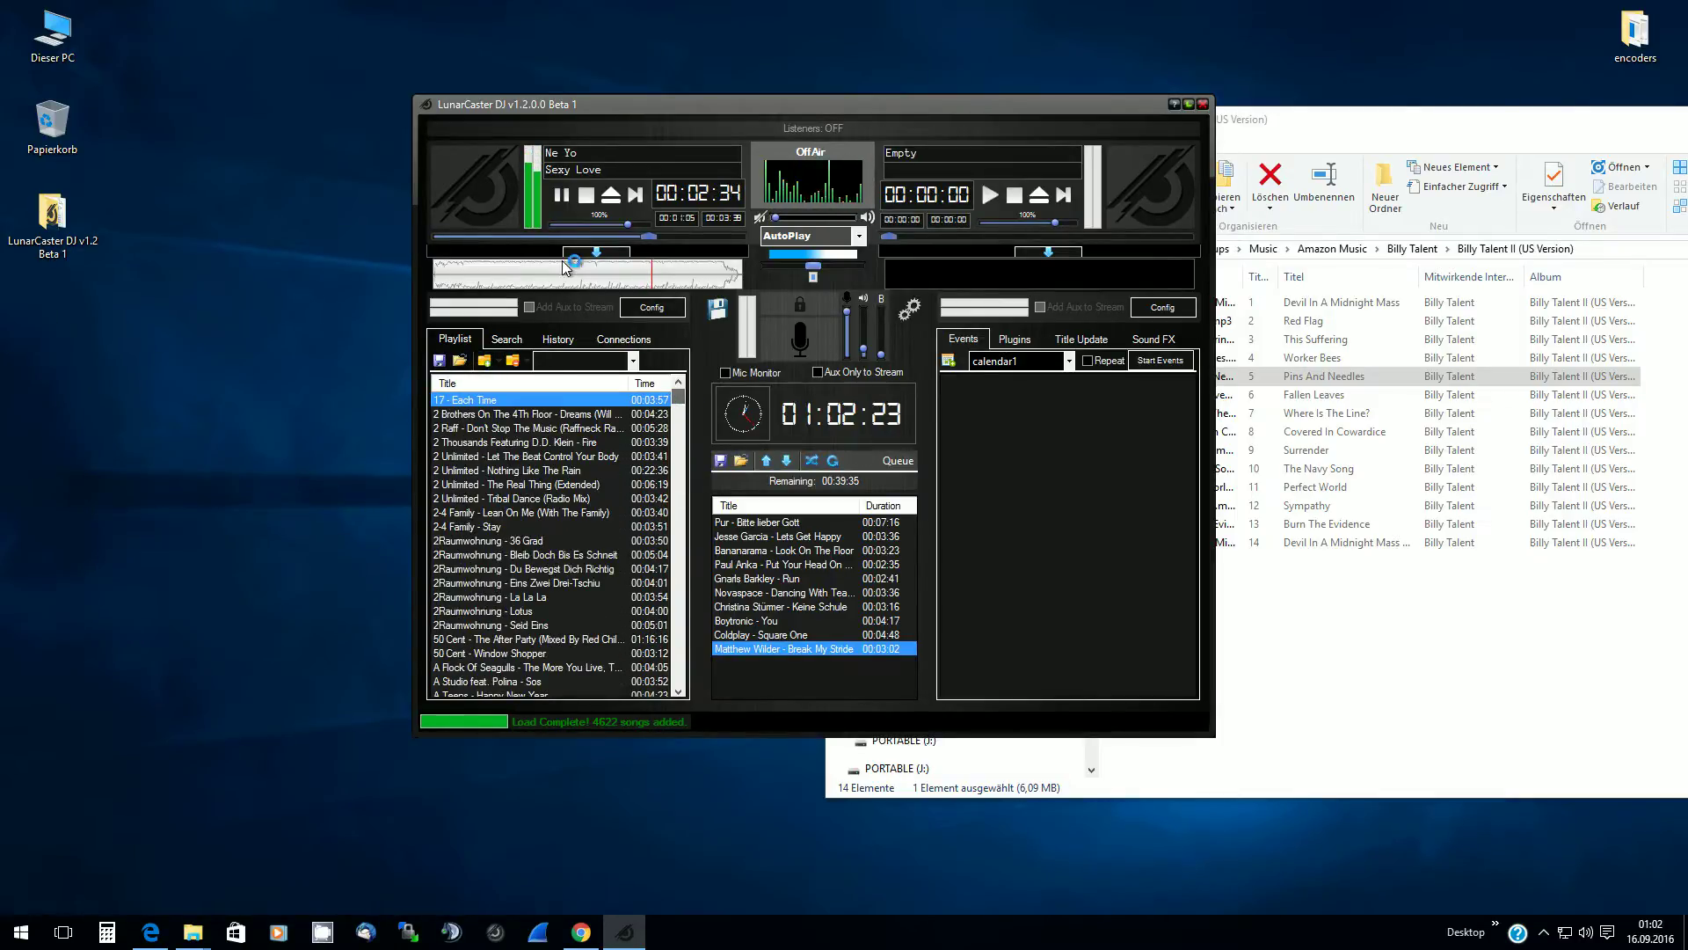
{"action": "left_click", "coordinate": [587, 199]}
{"action": "left_click", "coordinate": [610, 194]}
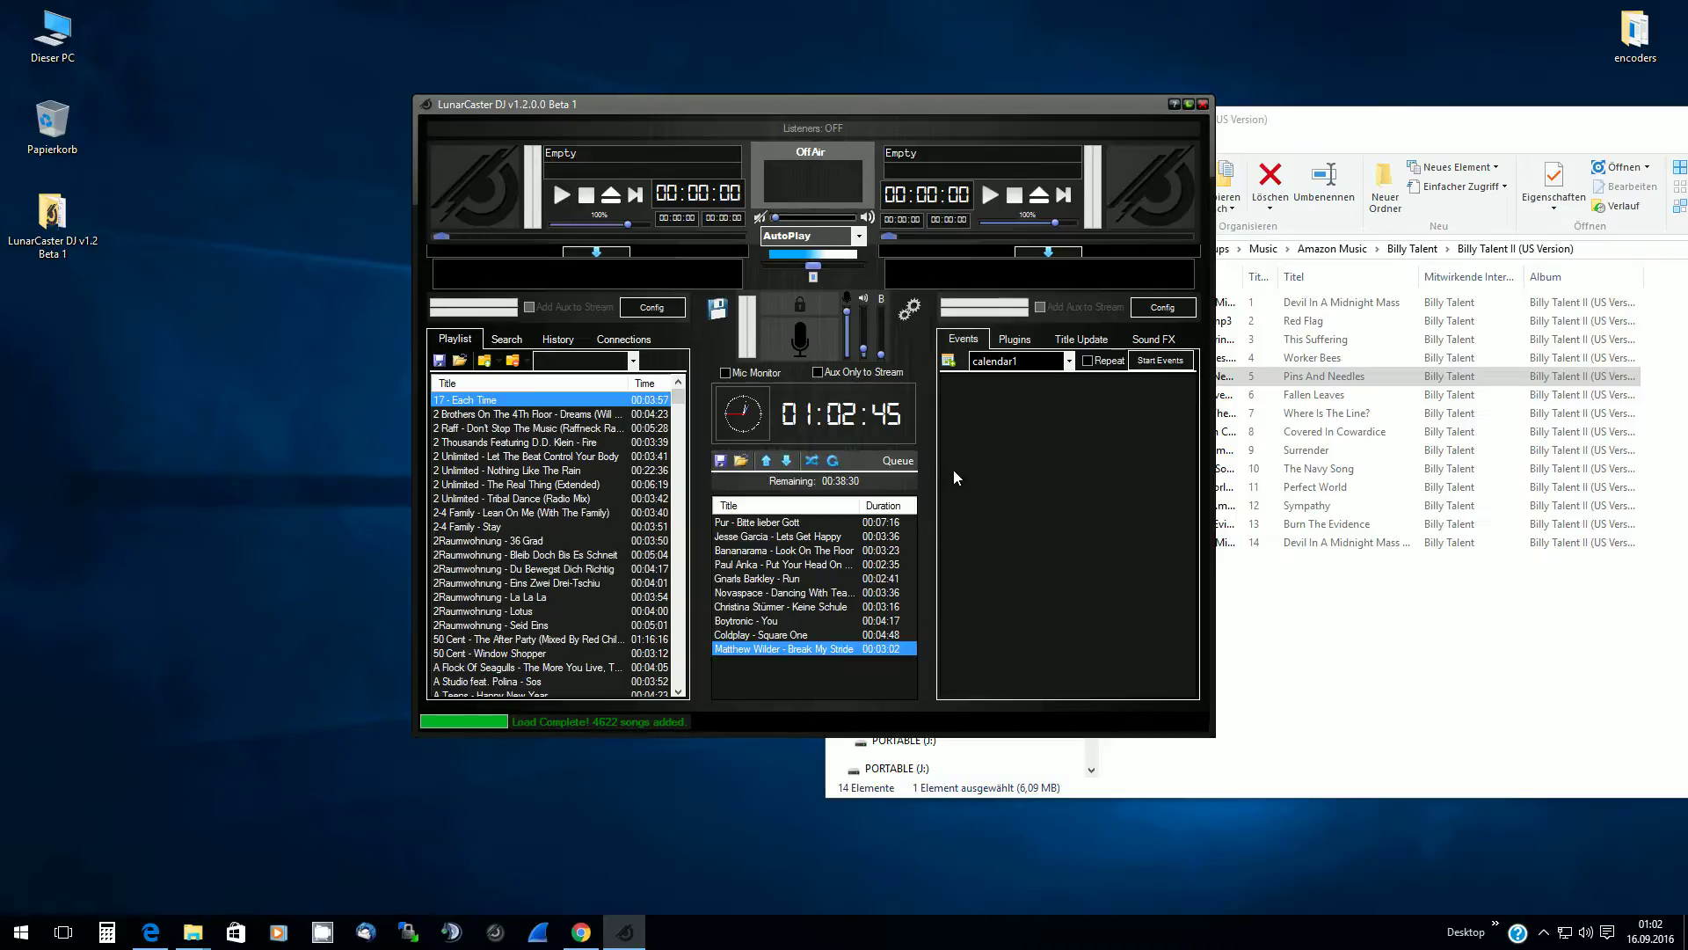
Save the library as the new playlist file Pop.m3u, confirming creation and the File Saved notice
{"action": "left_click", "coordinate": [439, 360]}
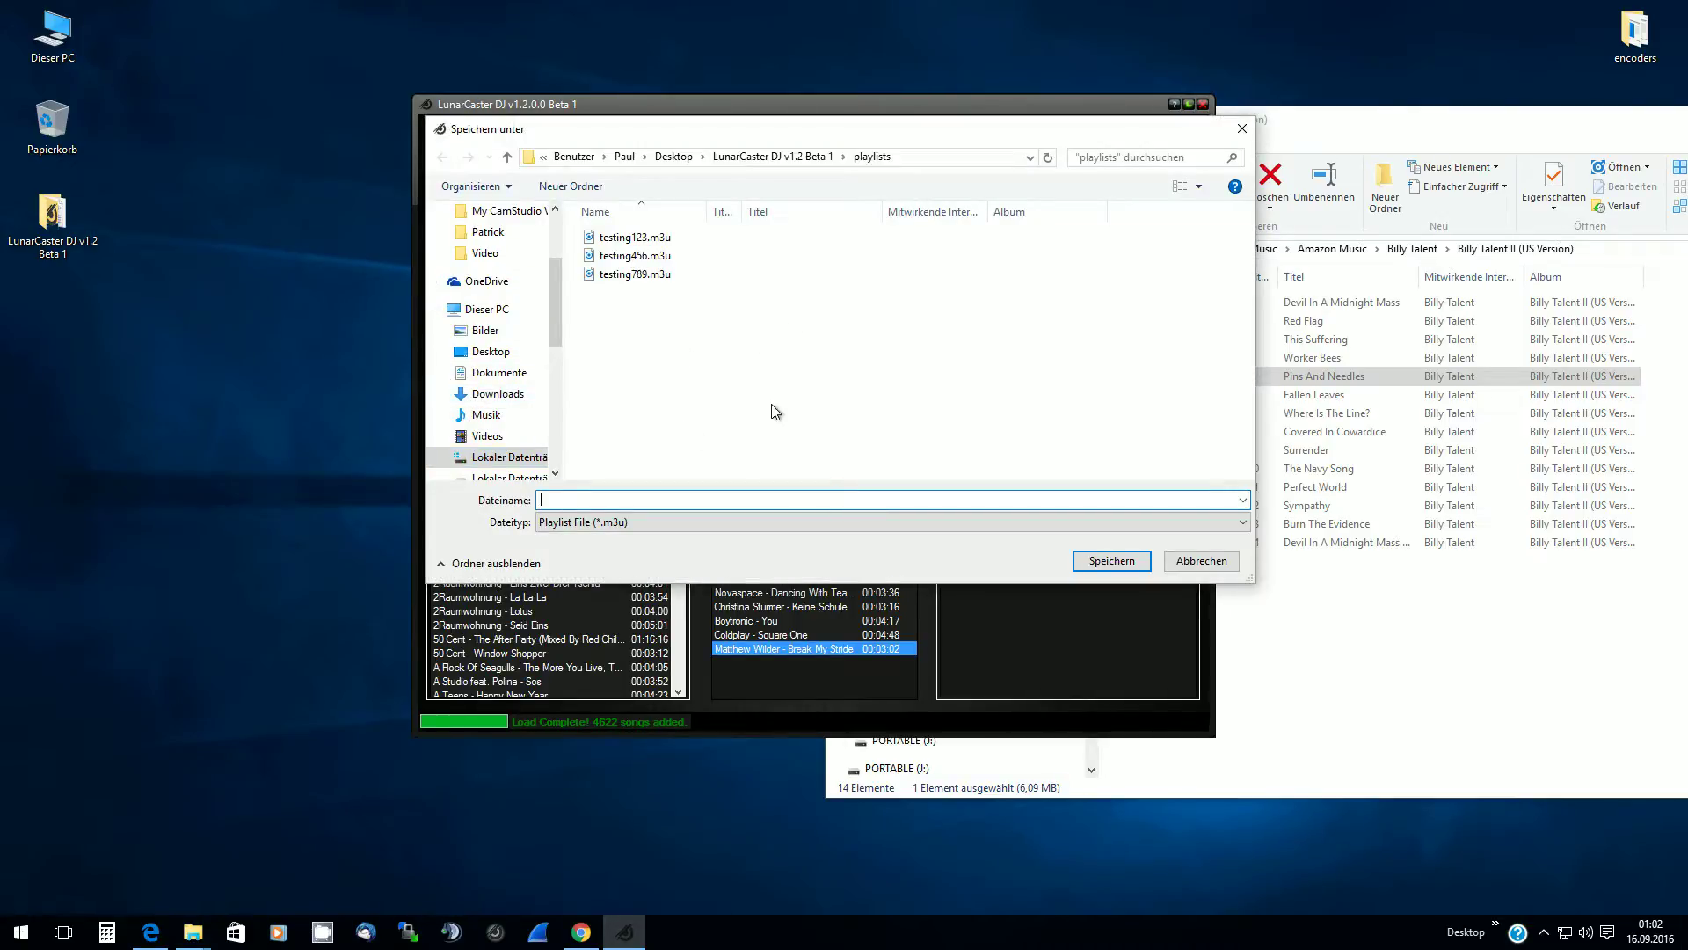
{"action": "type", "text": "Pop"}
{"action": "key", "text": "BackSpace"}
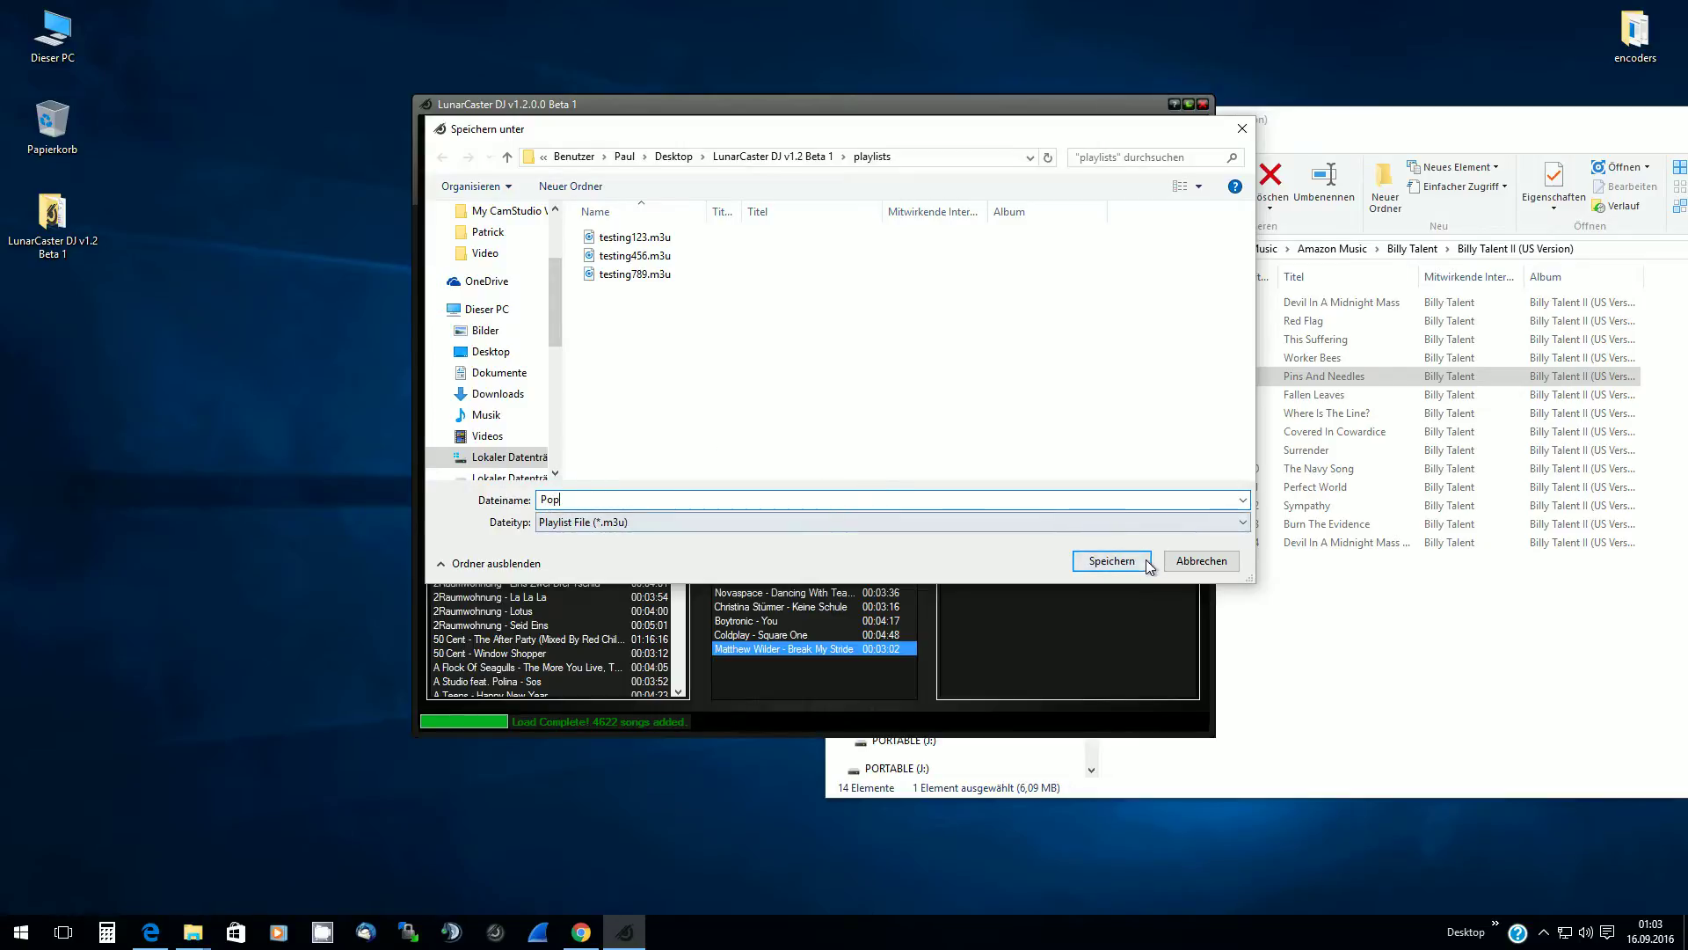
{"action": "left_click", "coordinate": [1116, 562]}
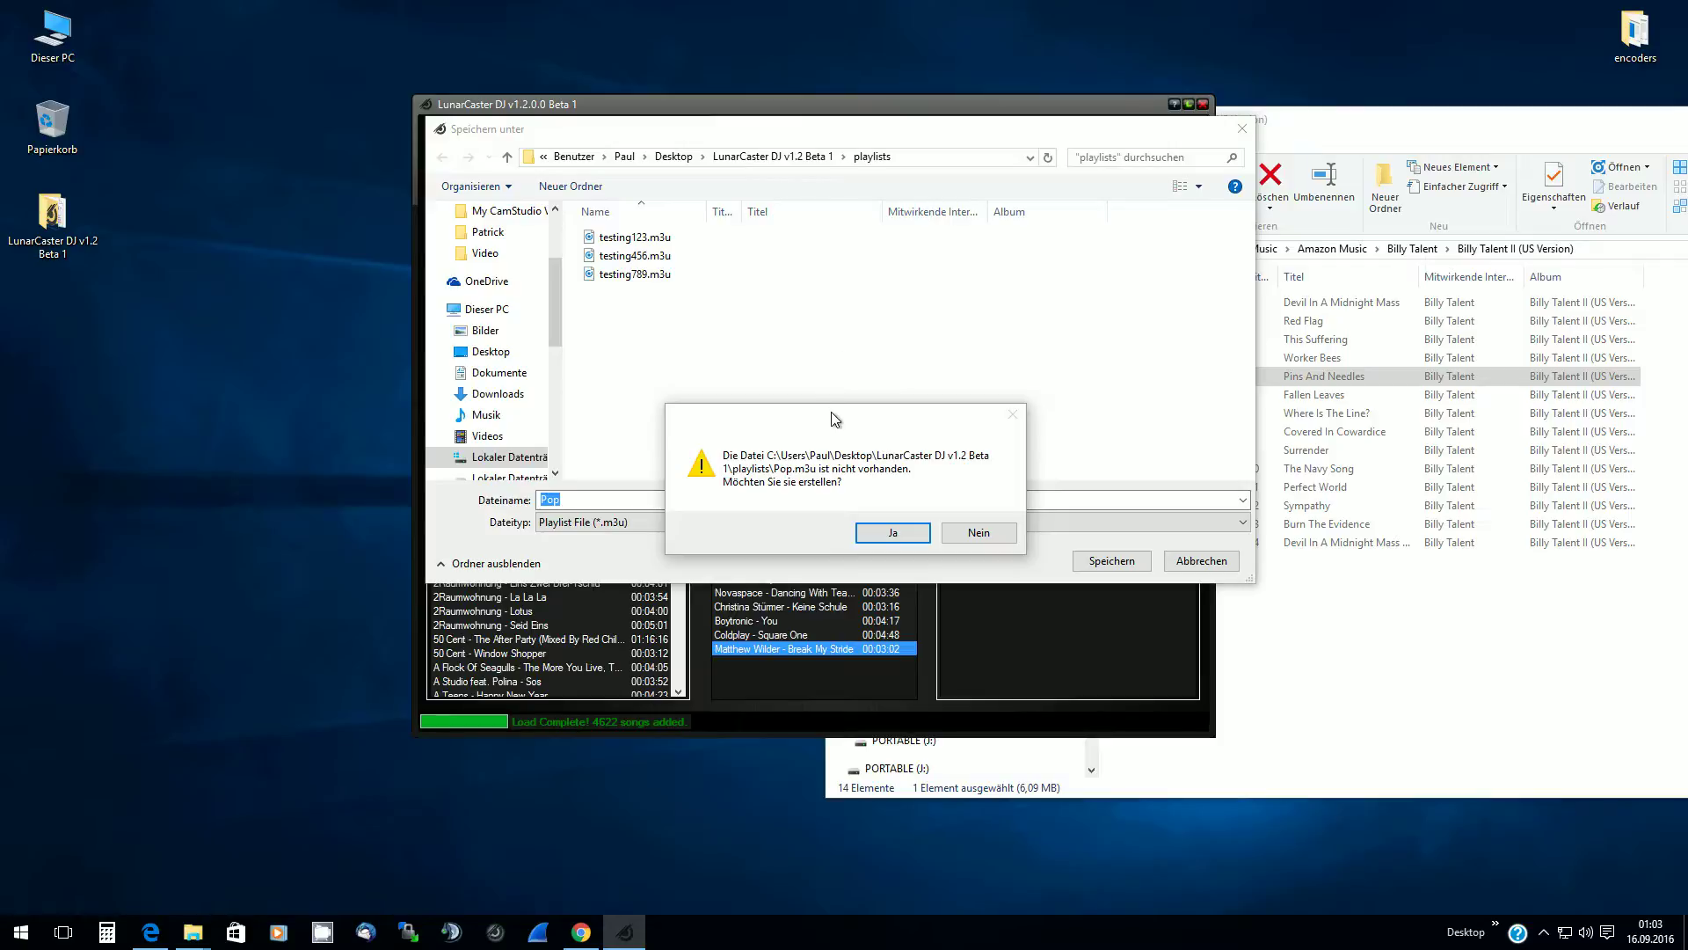
{"action": "left_click_drag", "start_coordinate": [831, 412], "coordinate": [834, 347]}
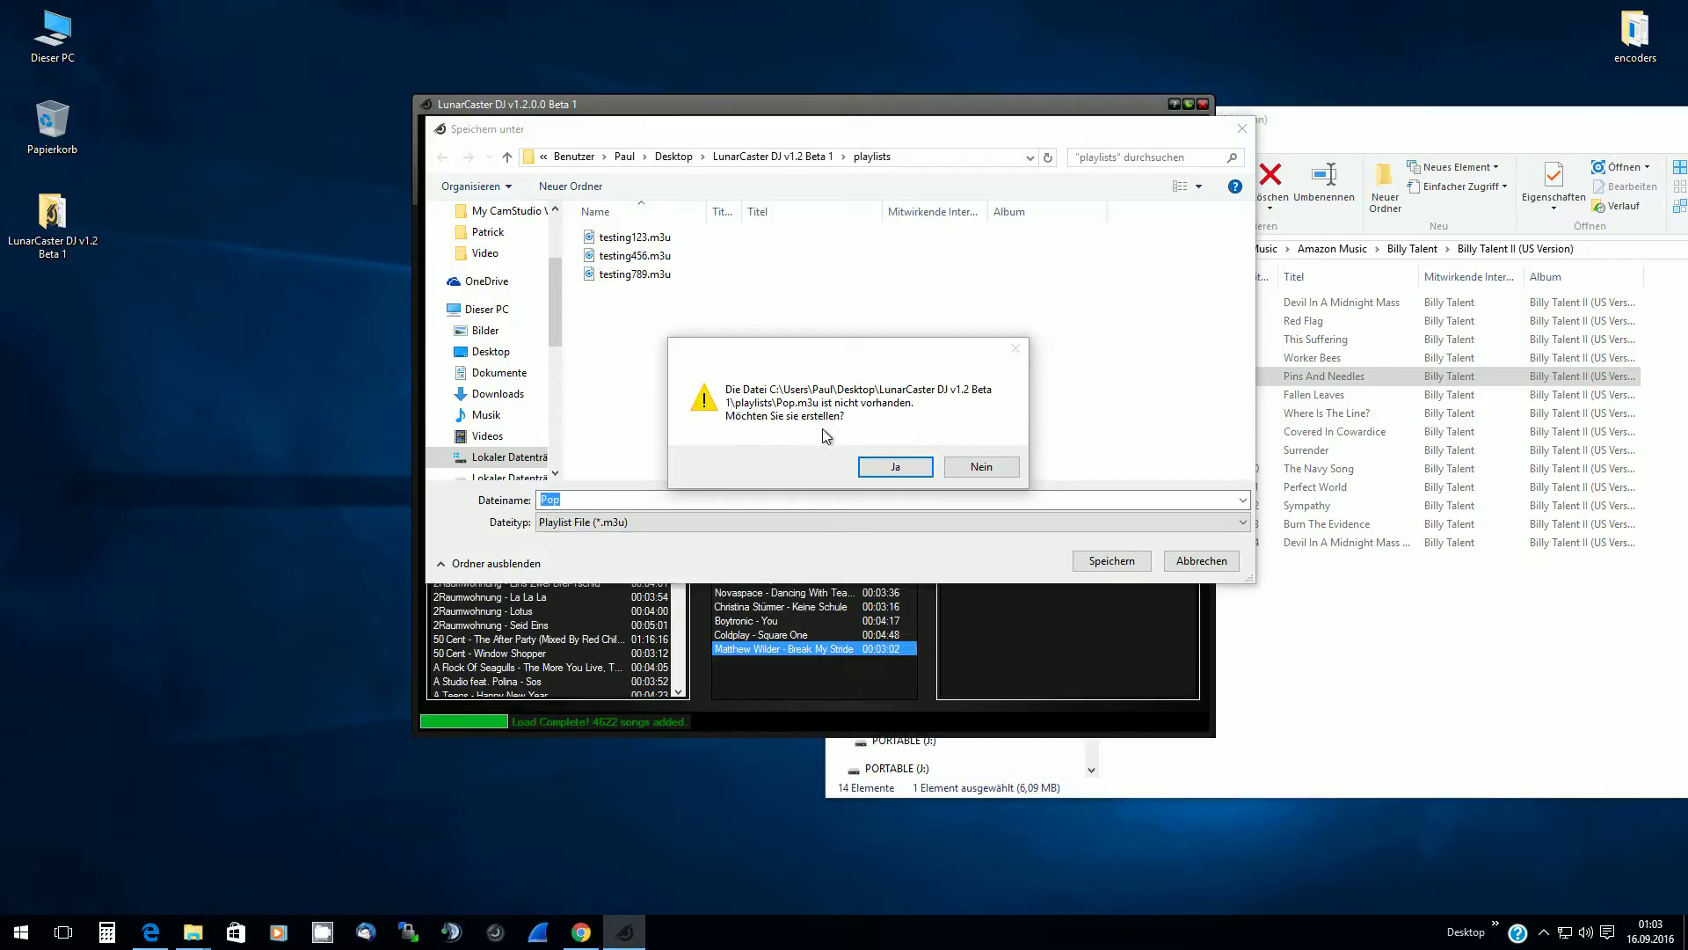
{"action": "left_click", "coordinate": [899, 469]}
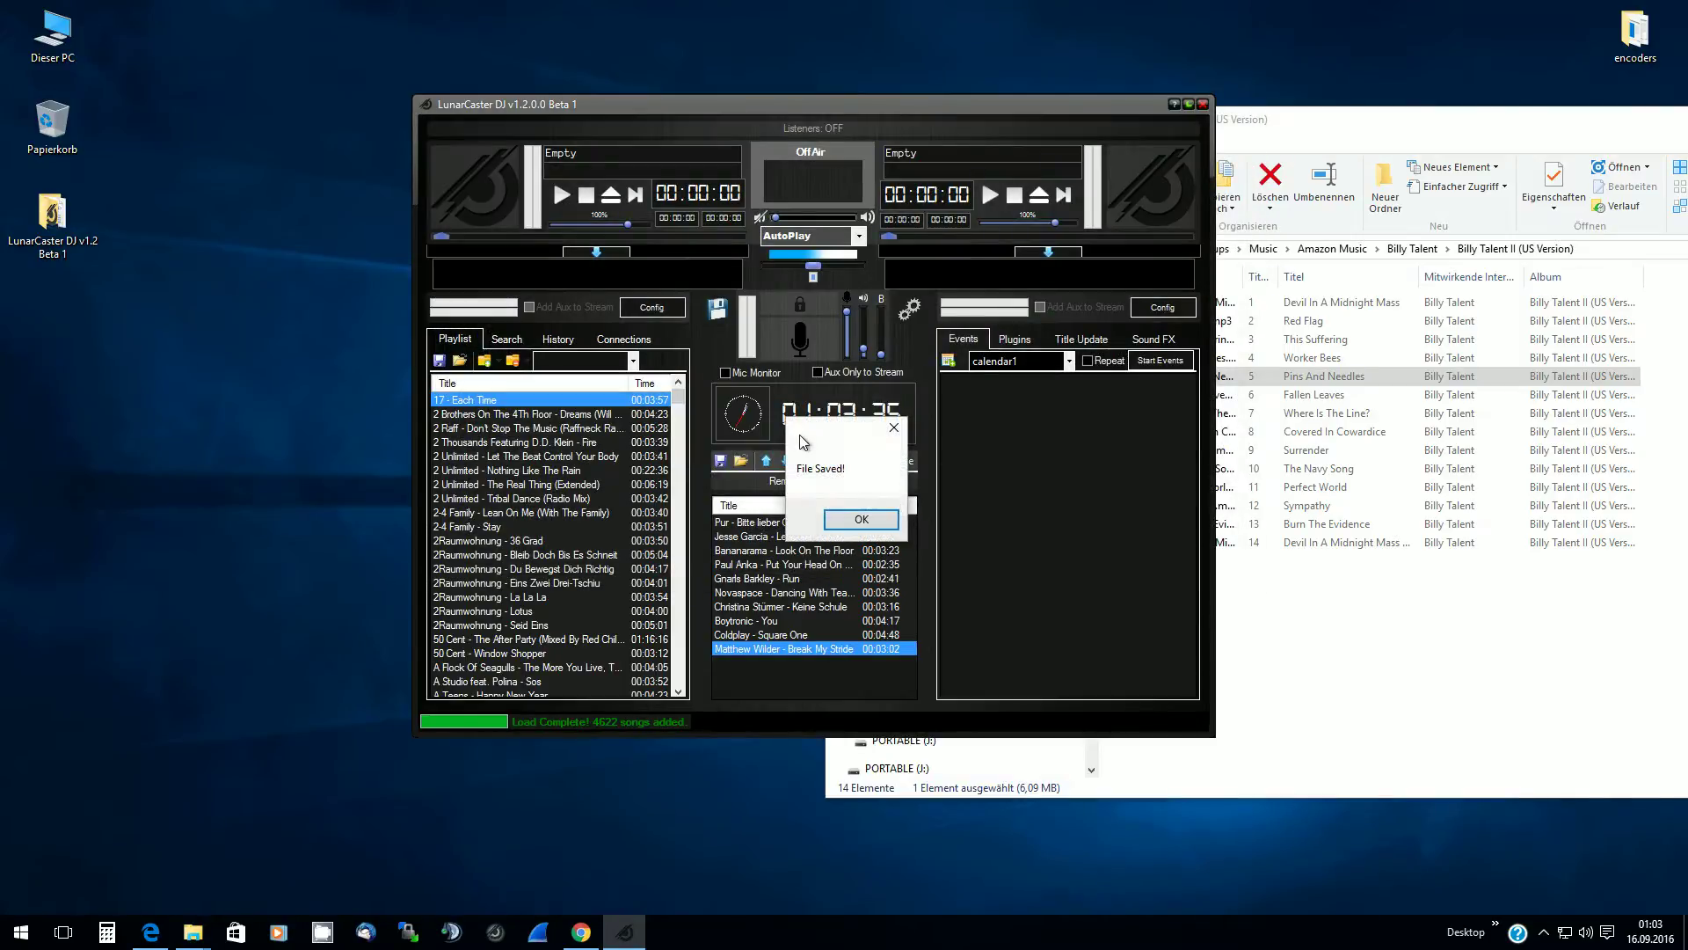
{"action": "left_click", "coordinate": [844, 521]}
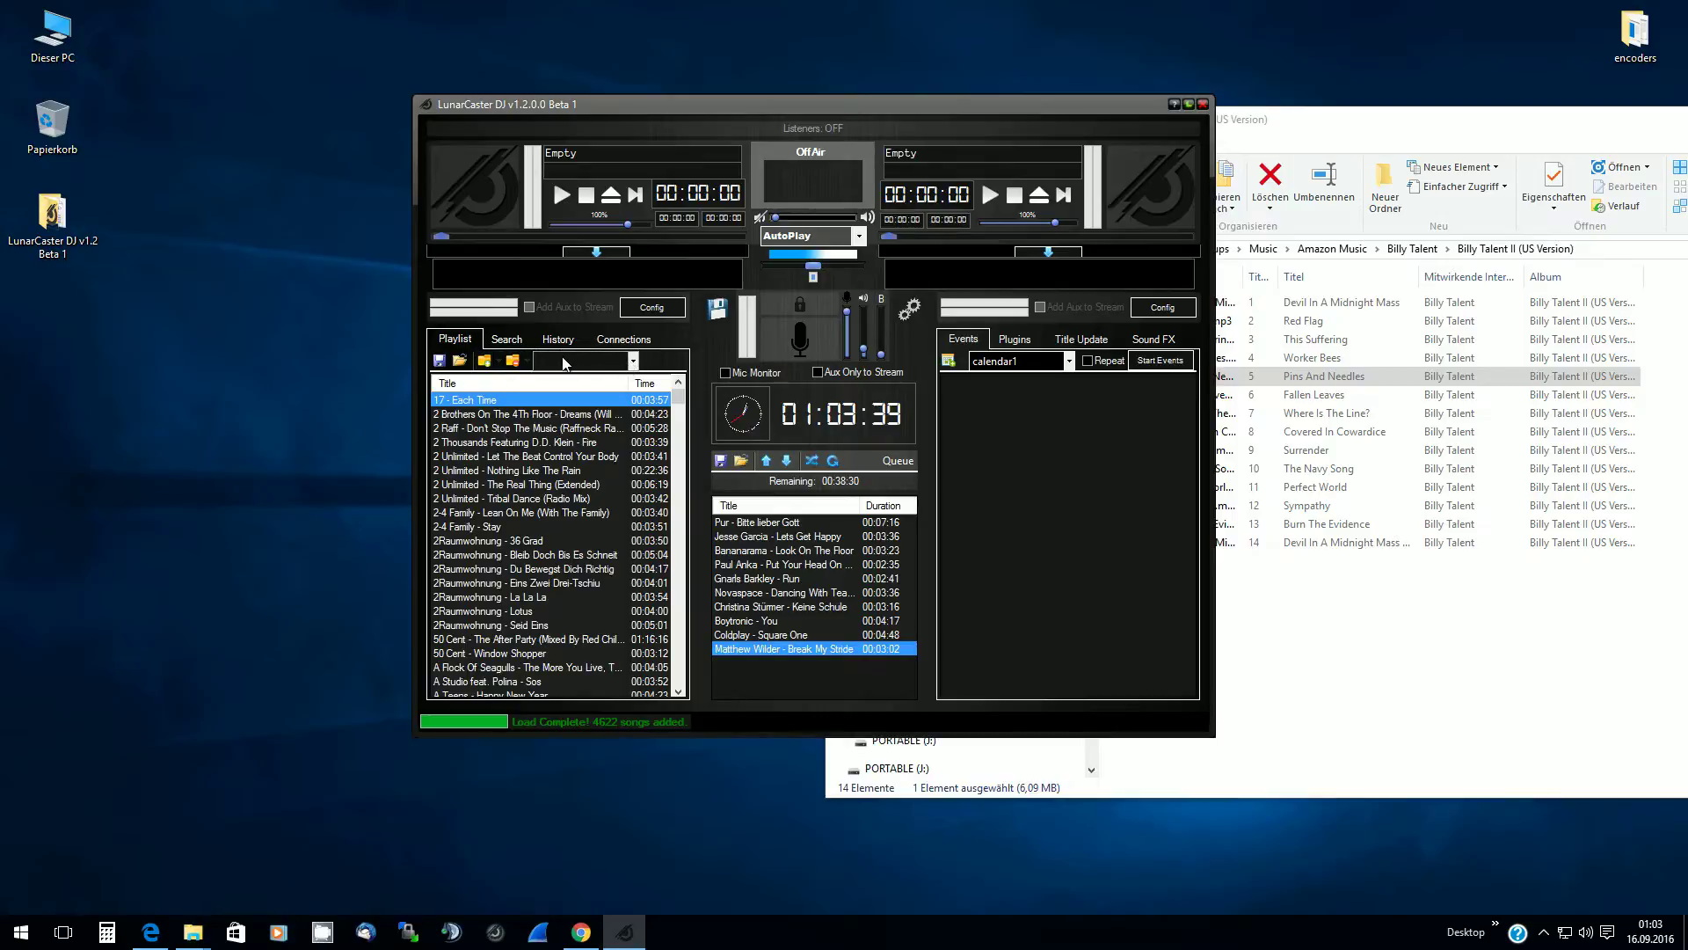
Switch to the testing123 playlist and back to Pop, declining to save each time
{"action": "left_click", "coordinate": [634, 363]}
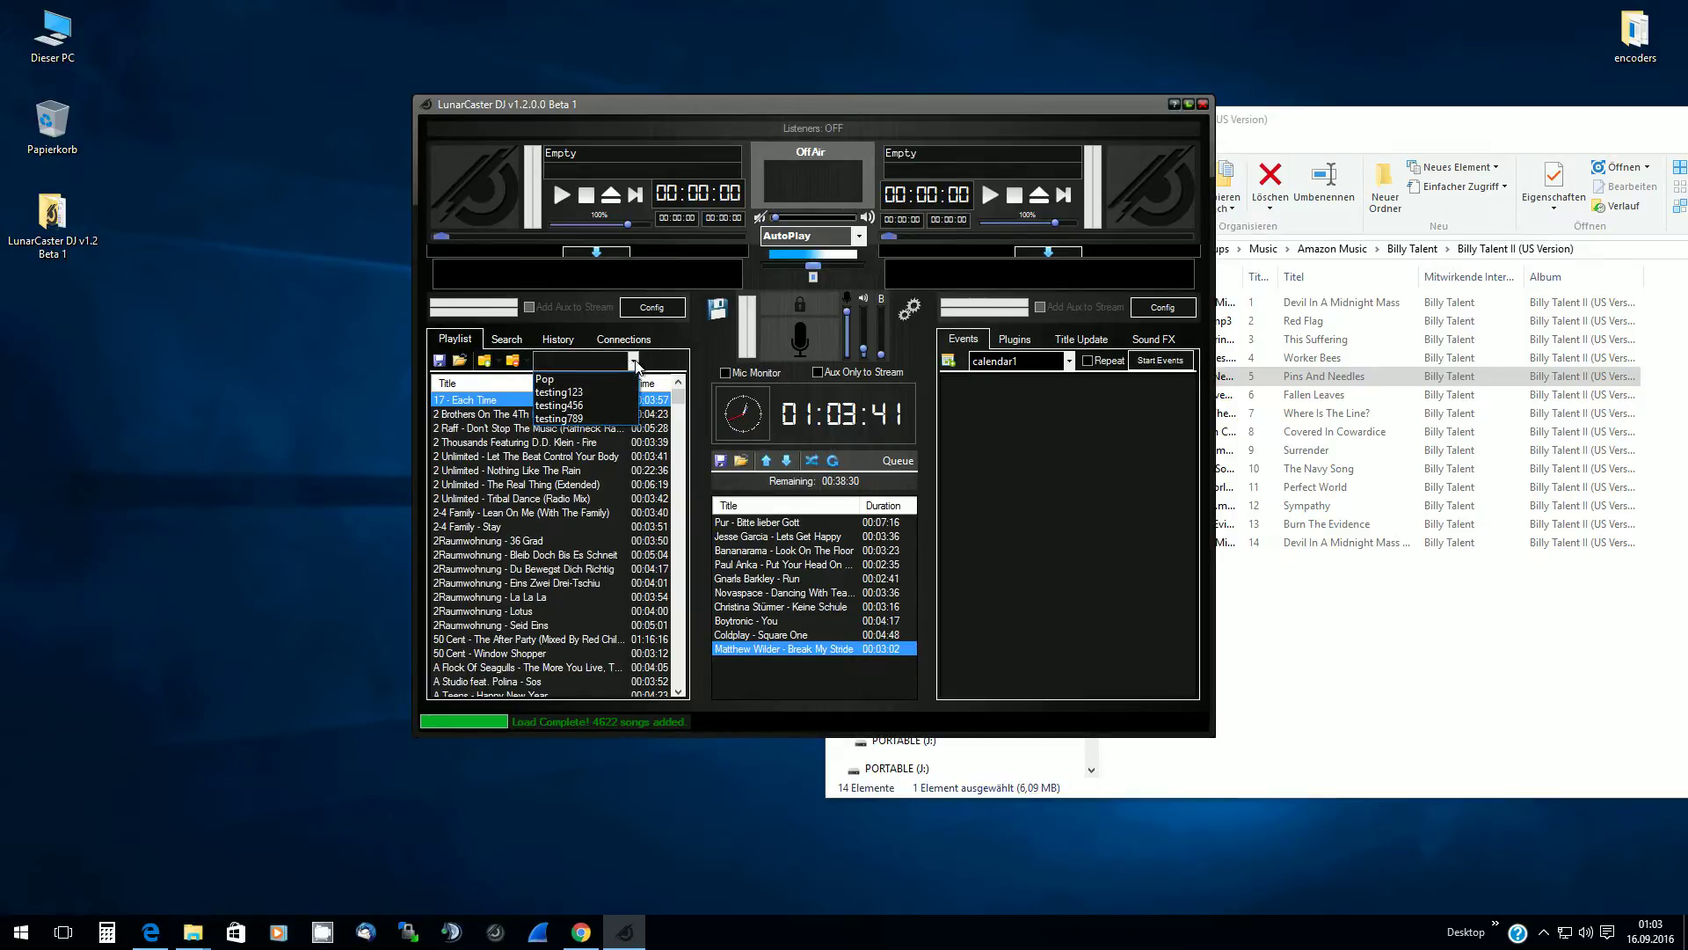
{"action": "left_click", "coordinate": [548, 395]}
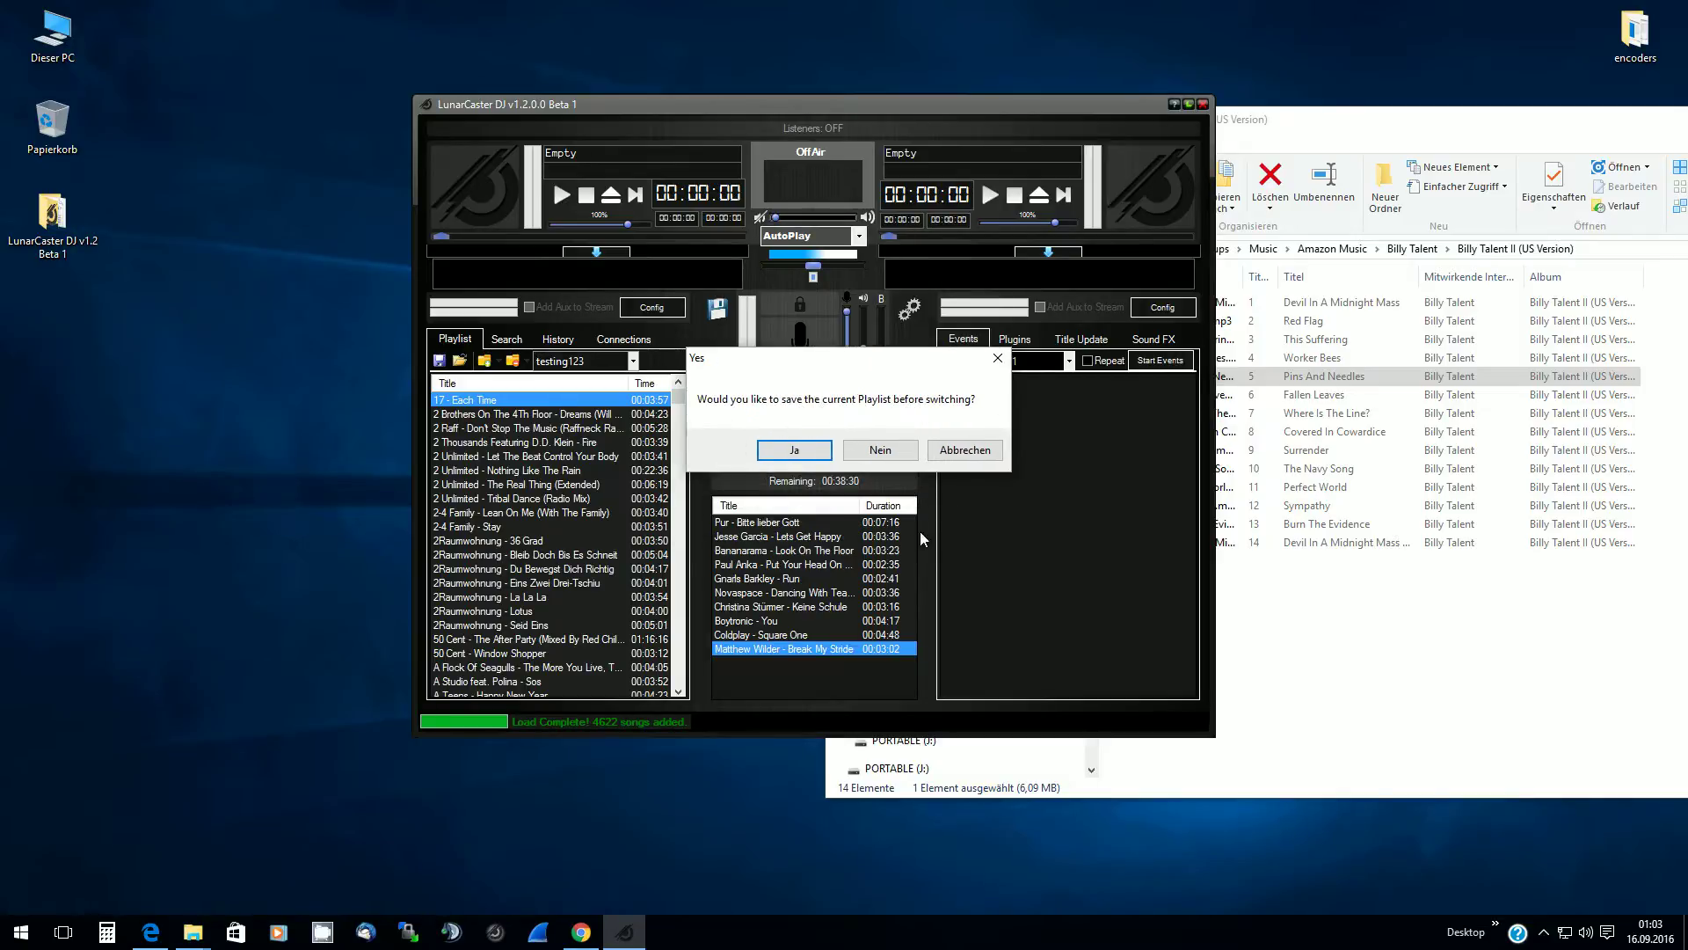
{"action": "left_click", "coordinate": [888, 455]}
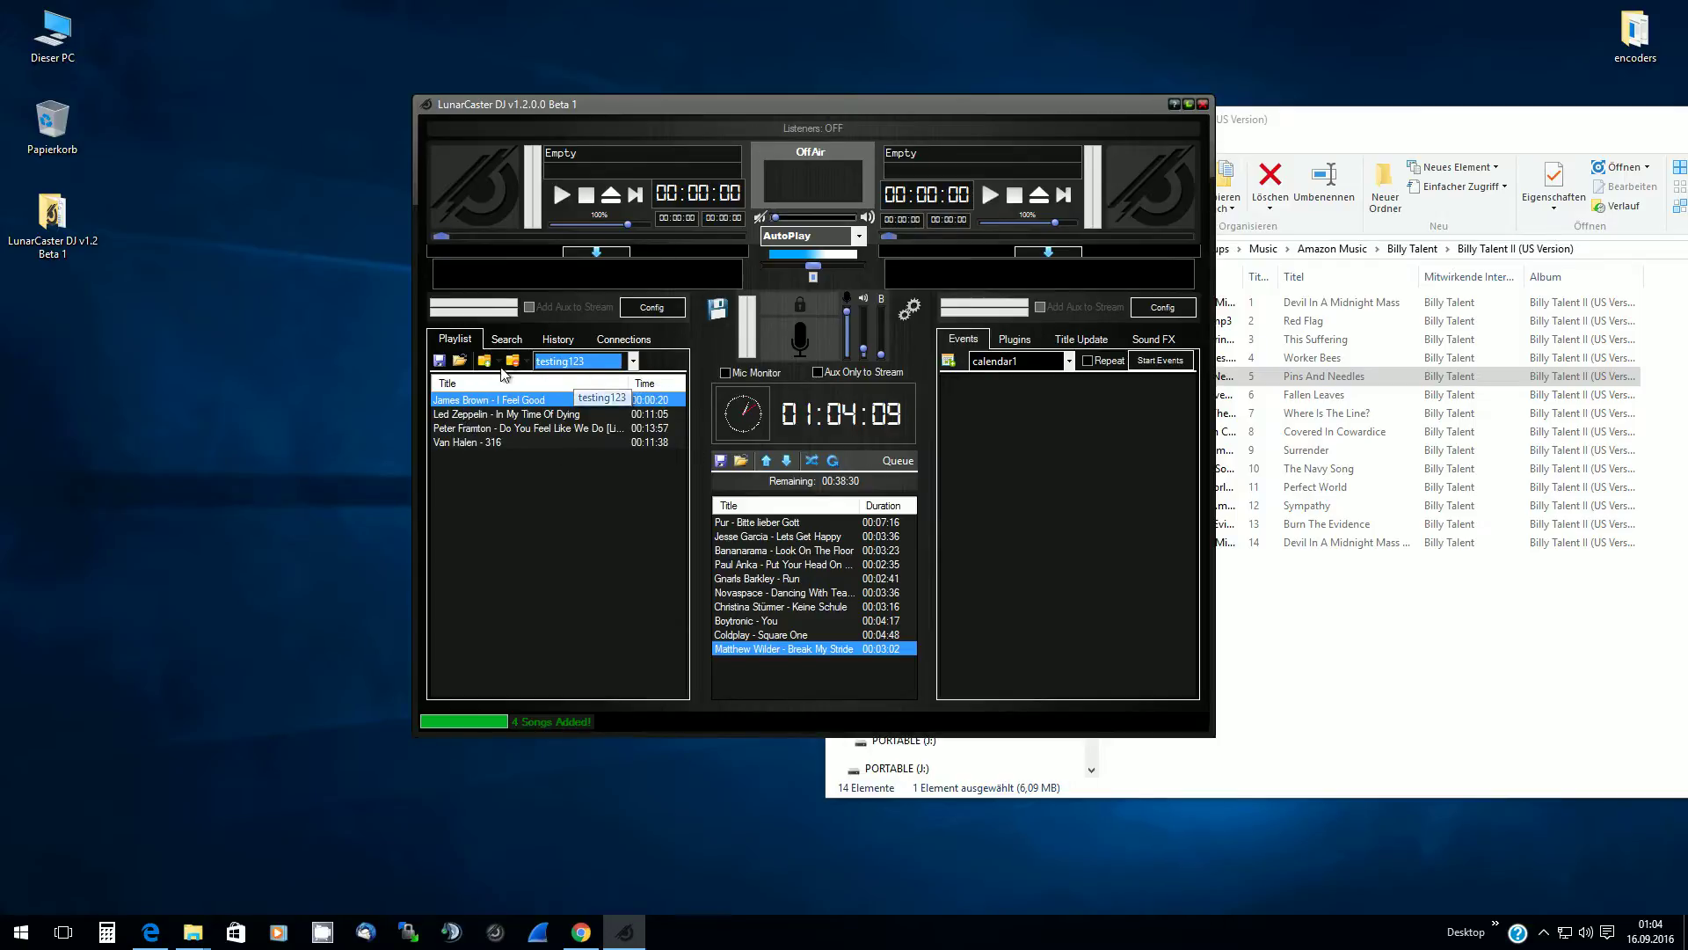
{"action": "left_click", "coordinate": [580, 362]}
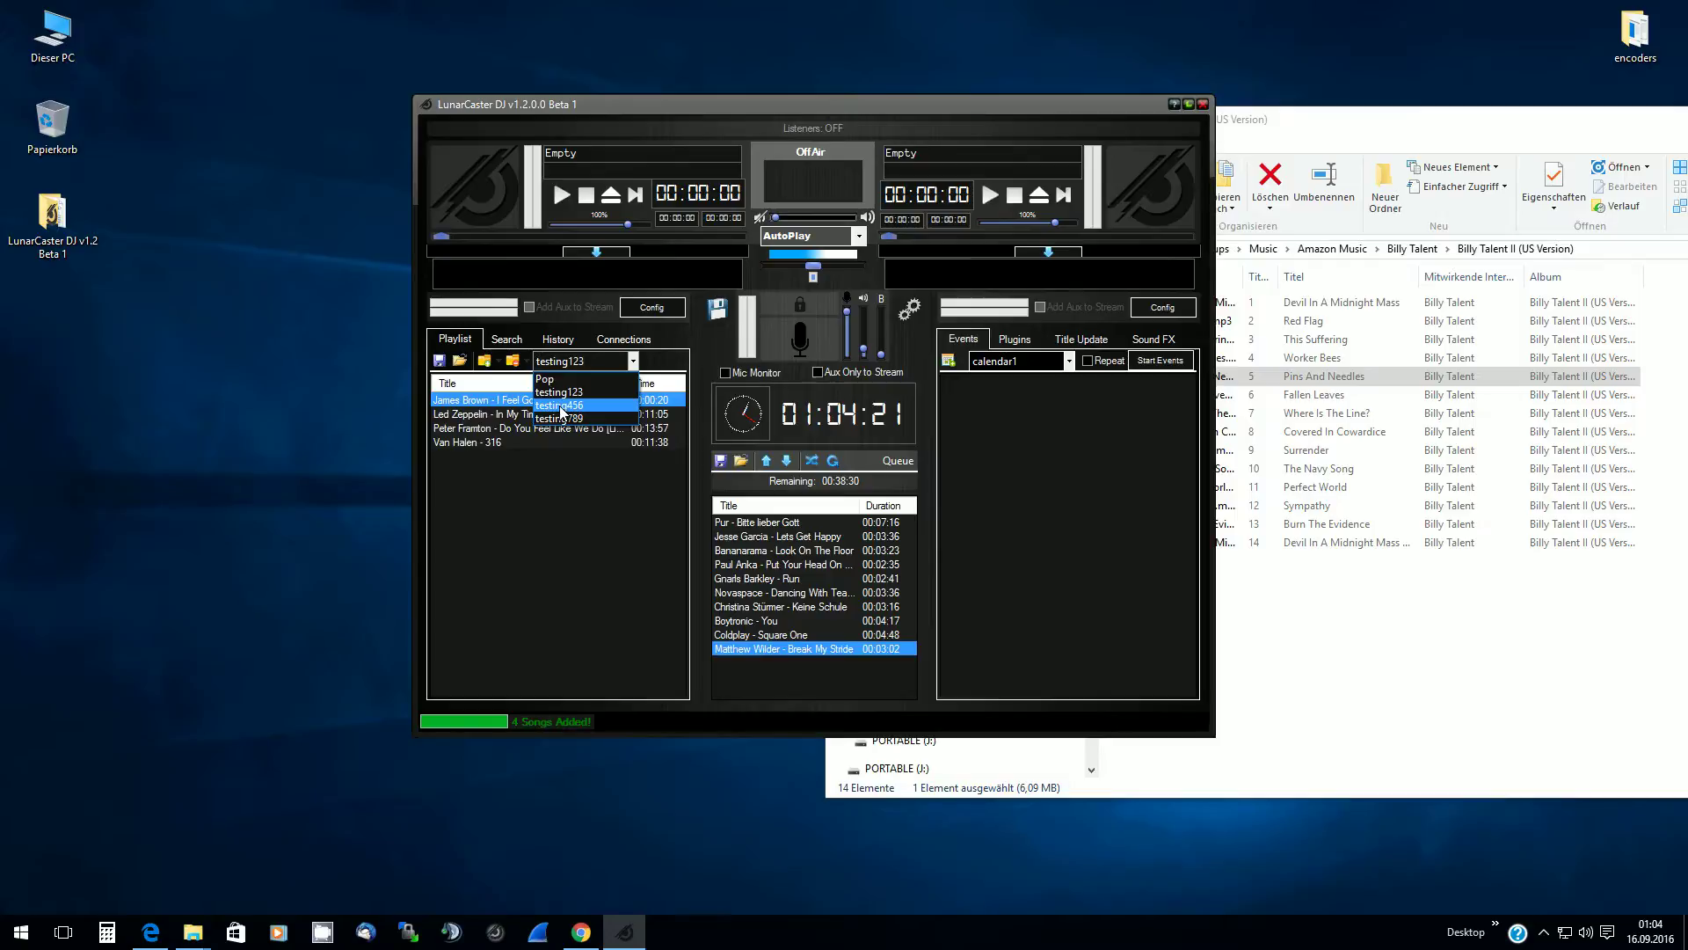
{"action": "left_click", "coordinate": [572, 379]}
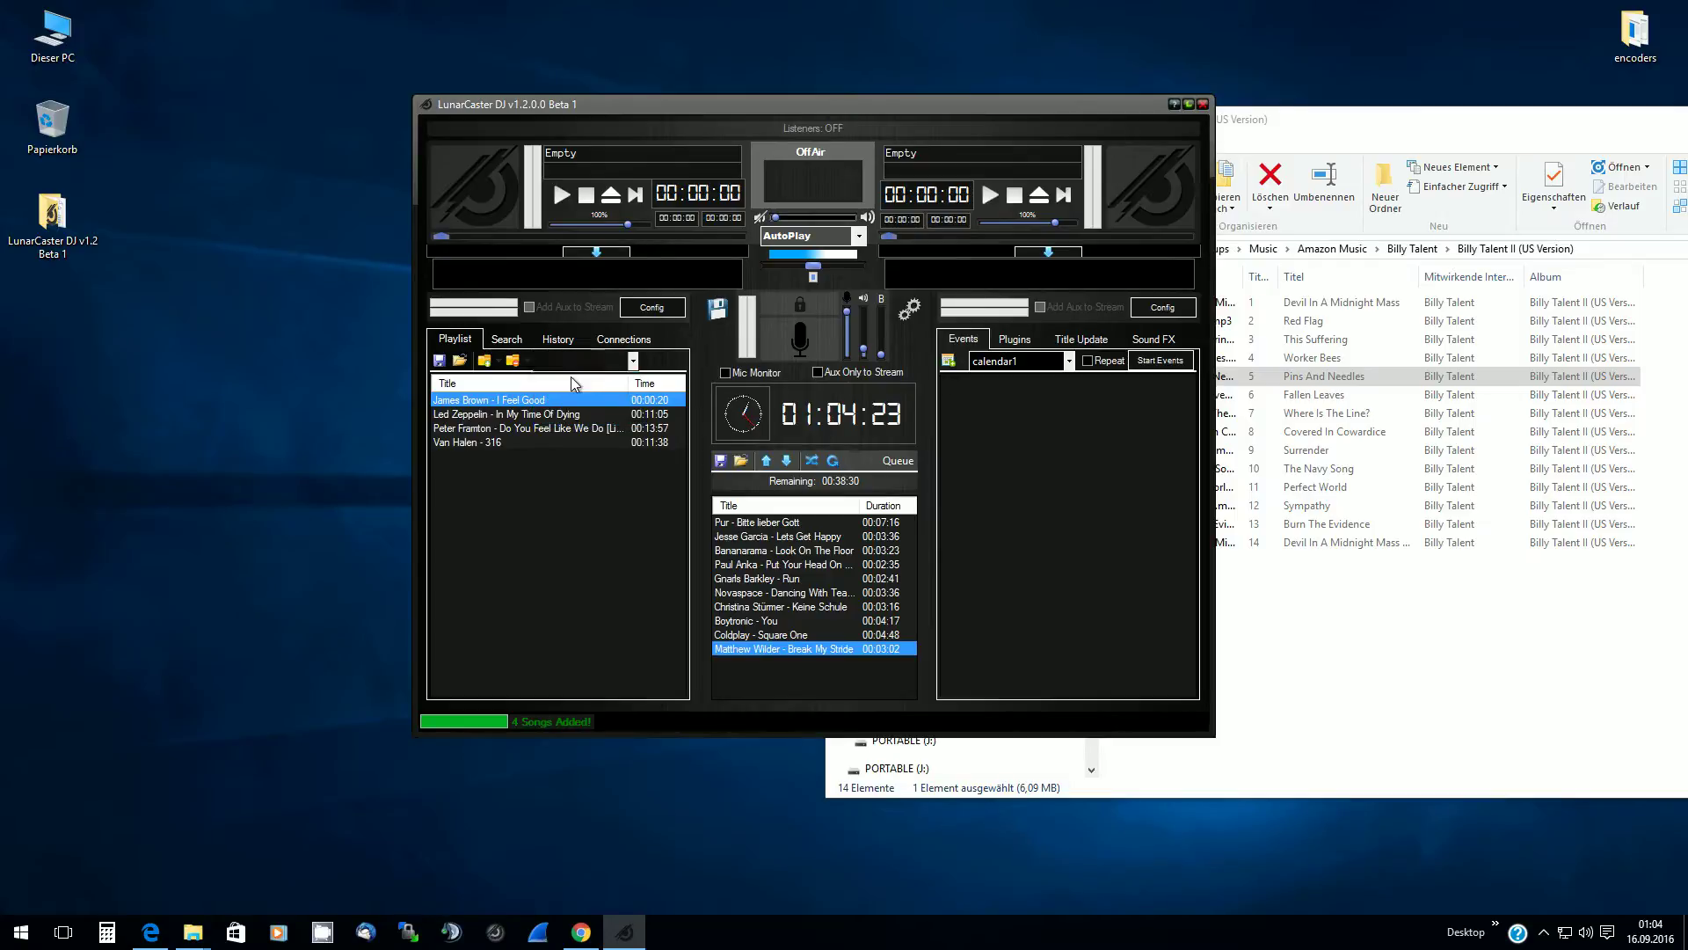
{"action": "left_click", "coordinate": [844, 521]}
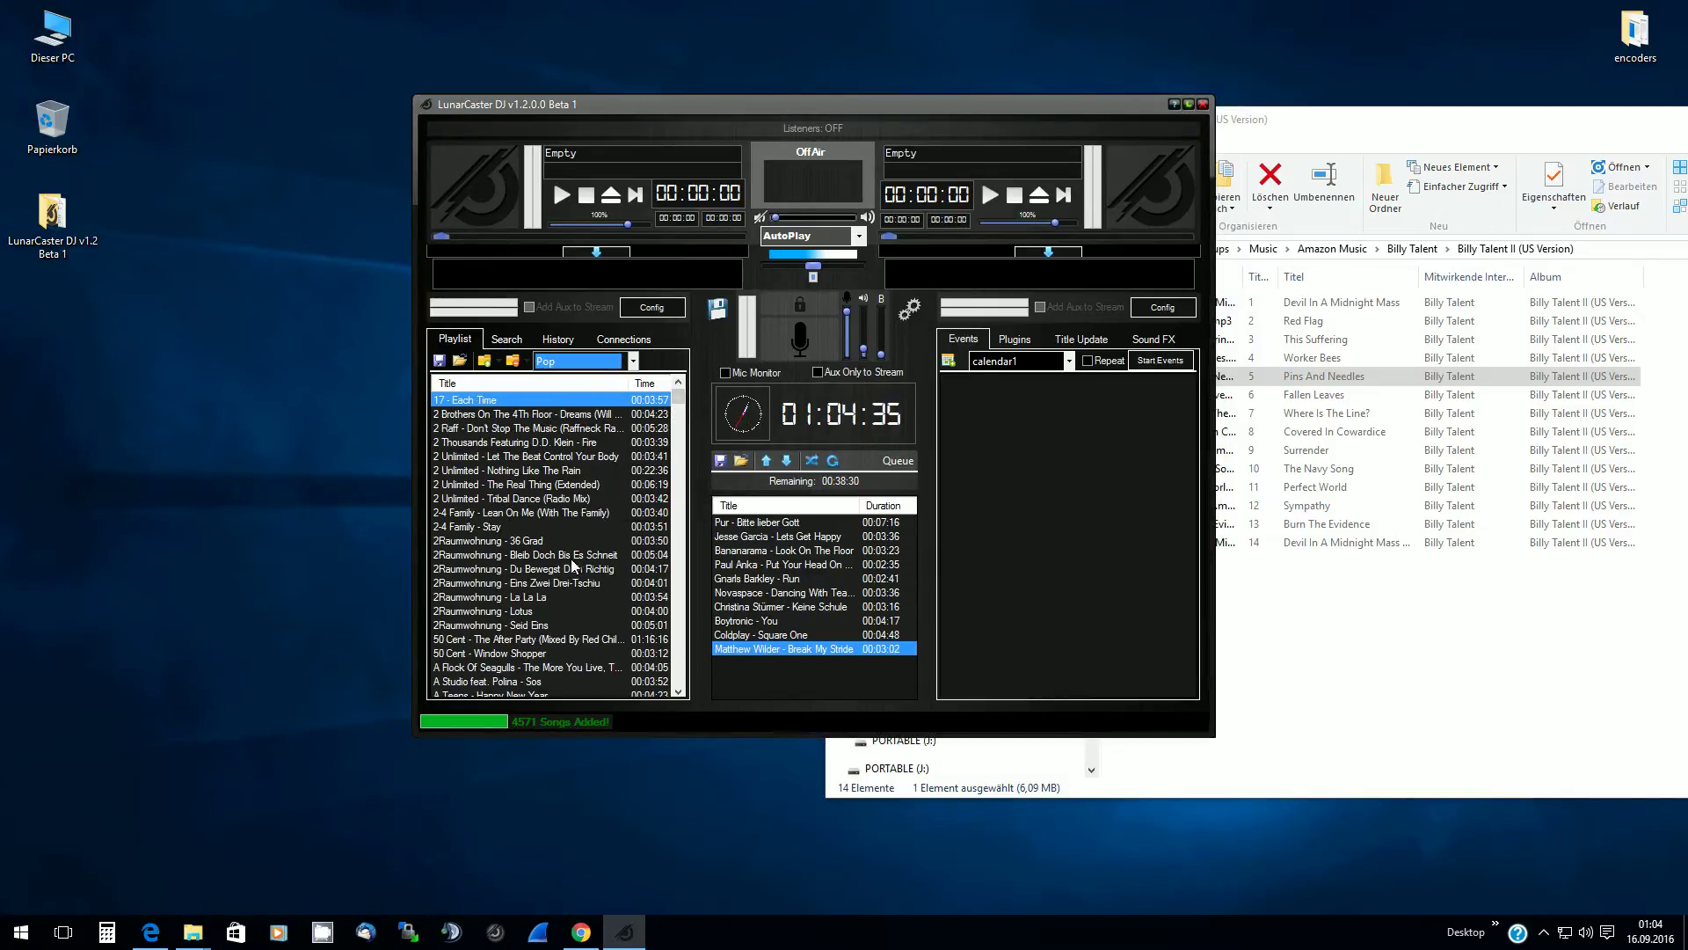
Select the 2 Brothers On The 4Th Floor song, keeping Pop as the current playlist
{"action": "mouse_move", "coordinate": [678, 400]}
{"action": "left_mouse_down"}
{"action": "mouse_move", "coordinate": [690, 697]}
{"action": "mouse_move", "coordinate": [666, 393]}
{"action": "left_mouse_up"}
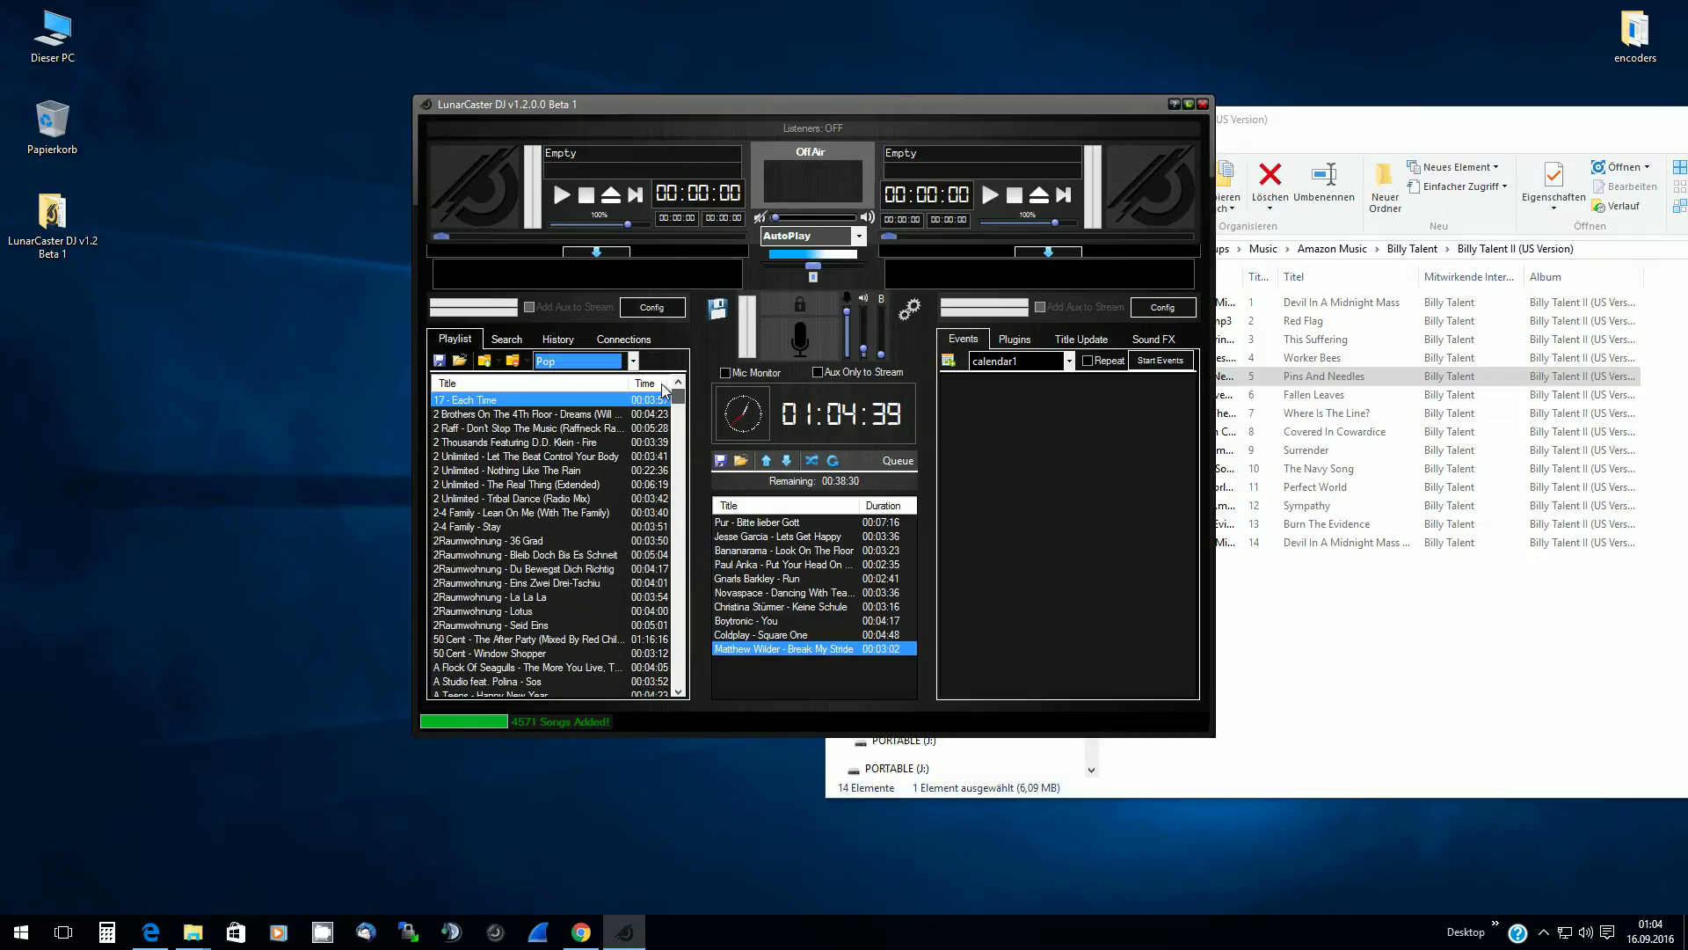
{"action": "left_click", "coordinate": [496, 428]}
{"action": "left_click", "coordinate": [488, 400]}
{"action": "left_click", "coordinate": [579, 361]}
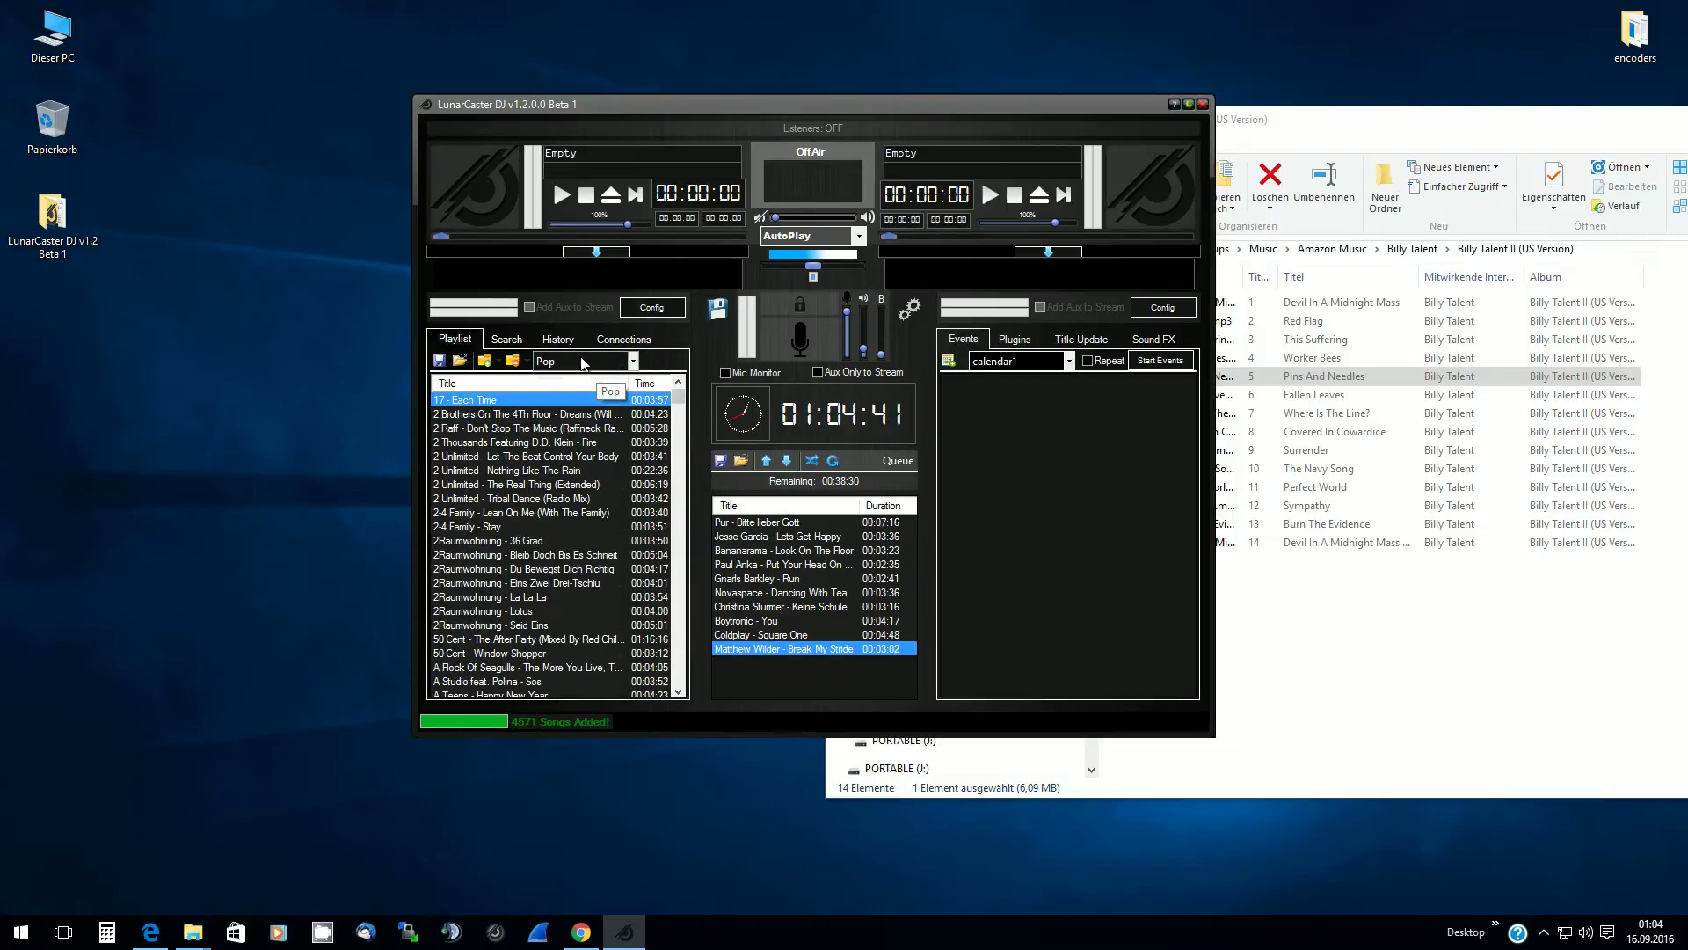
{"action": "left_click", "coordinate": [676, 361]}
{"action": "left_click", "coordinate": [535, 456]}
{"action": "left_click", "coordinate": [545, 414]}
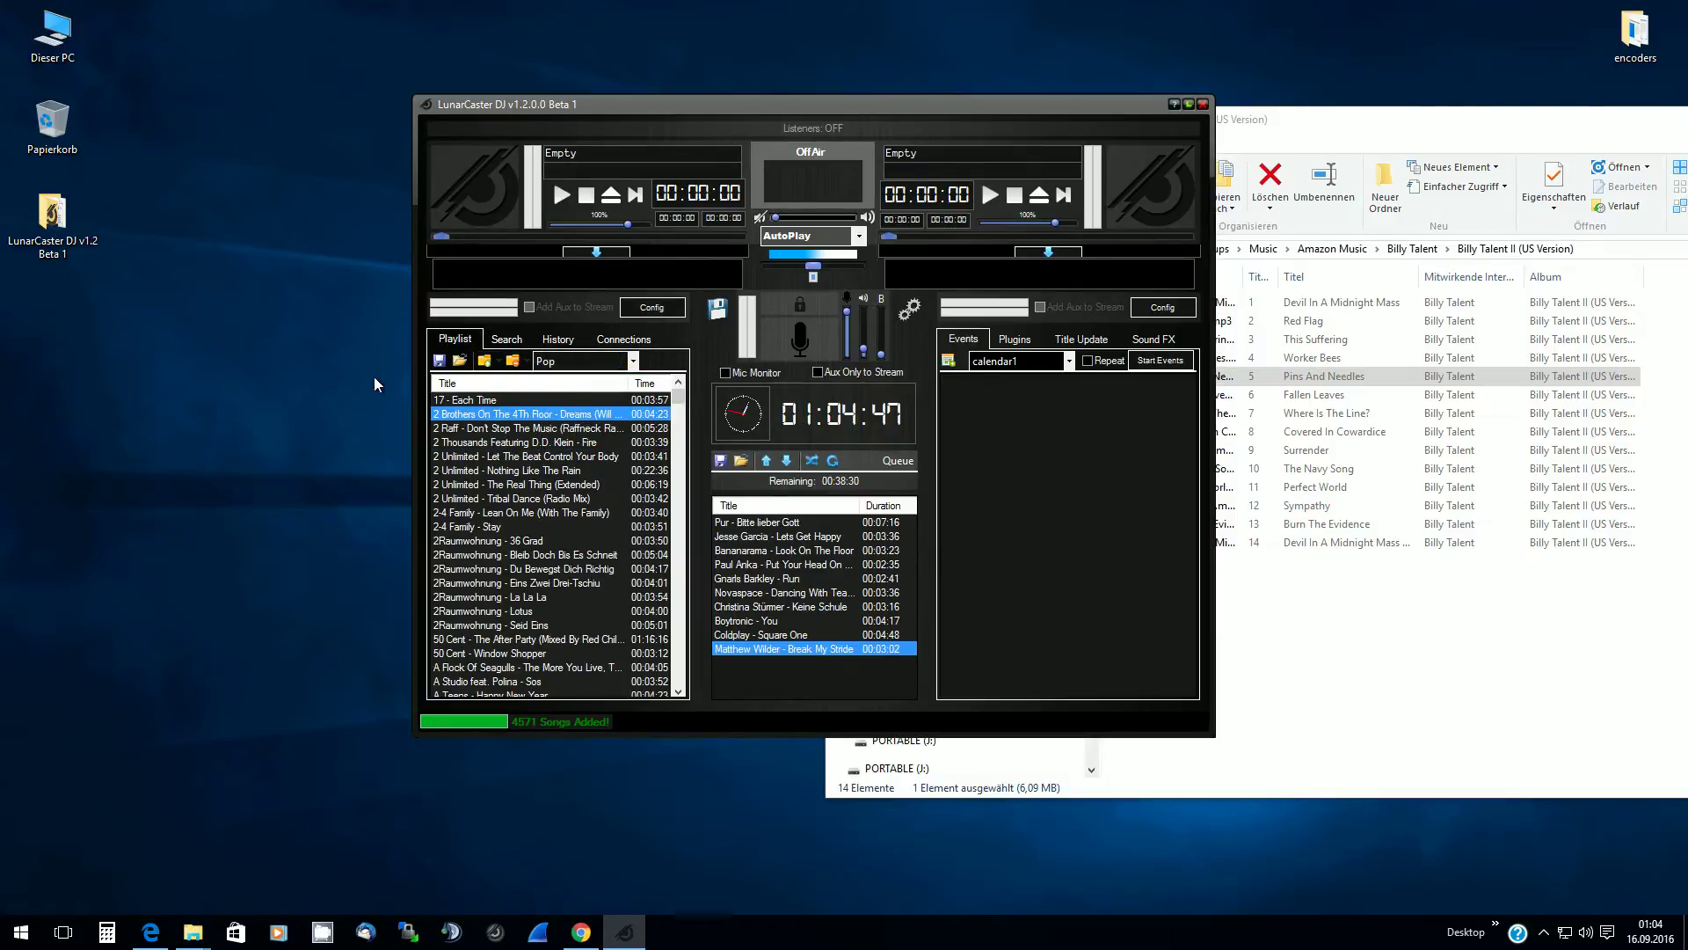
{"action": "left_click", "coordinate": [564, 358]}
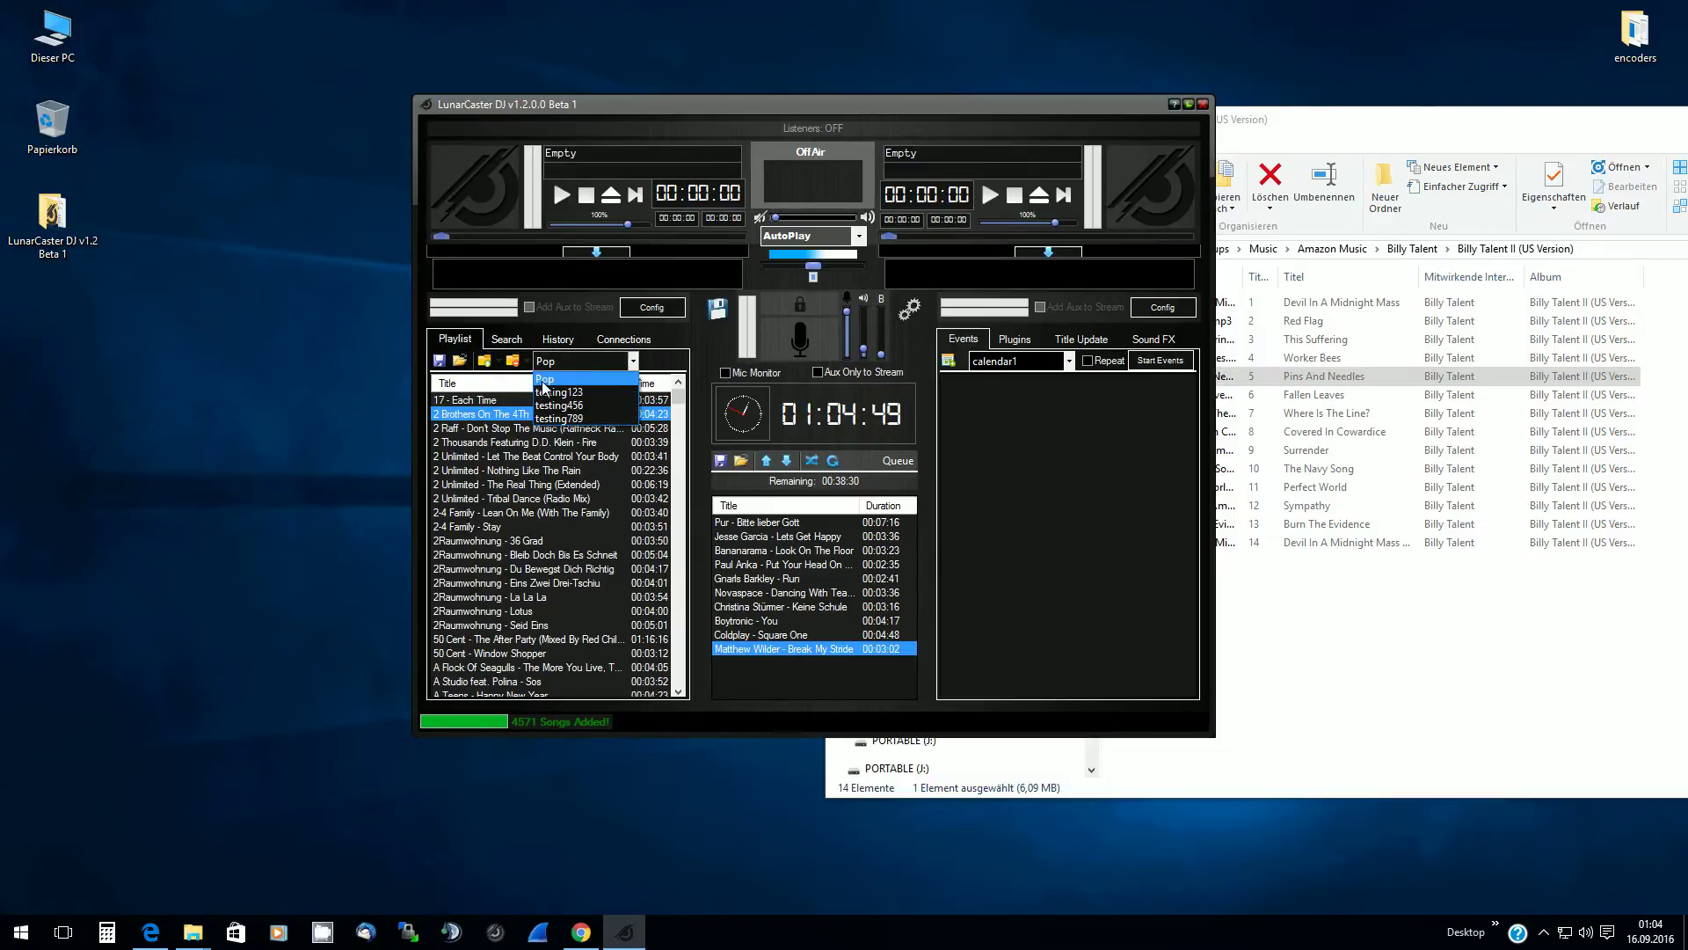
{"action": "left_click", "coordinate": [545, 379]}
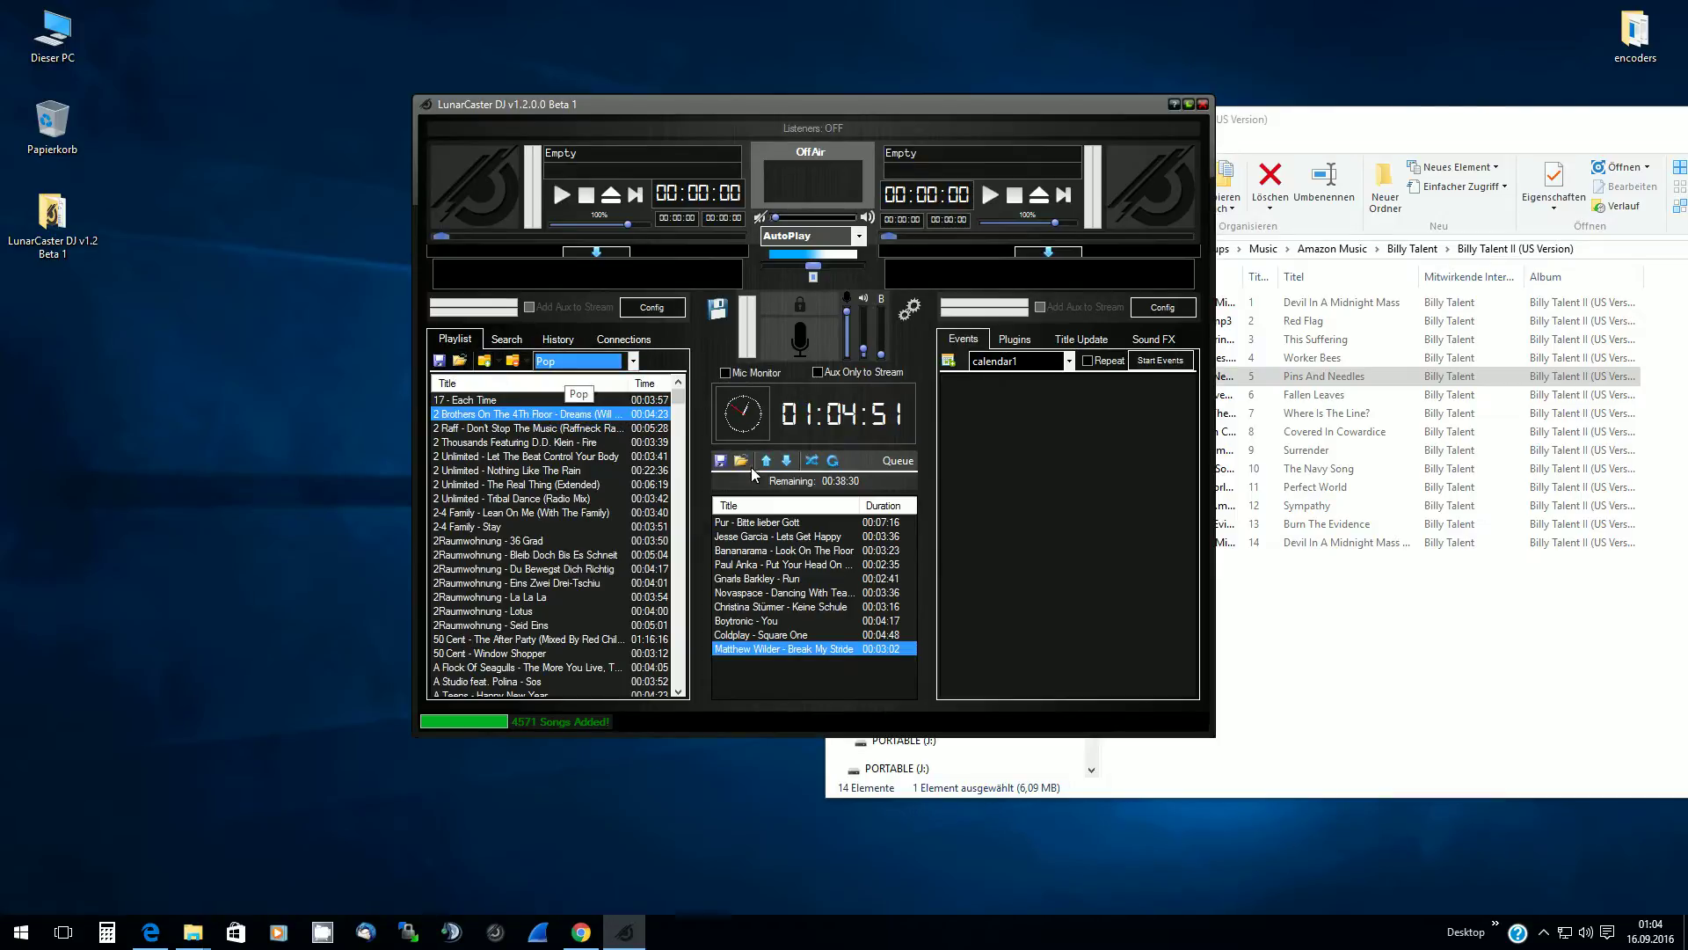
Append testing123.m3u to the queue and acknowledge the successfully-loaded message
{"action": "left_click", "coordinate": [741, 461]}
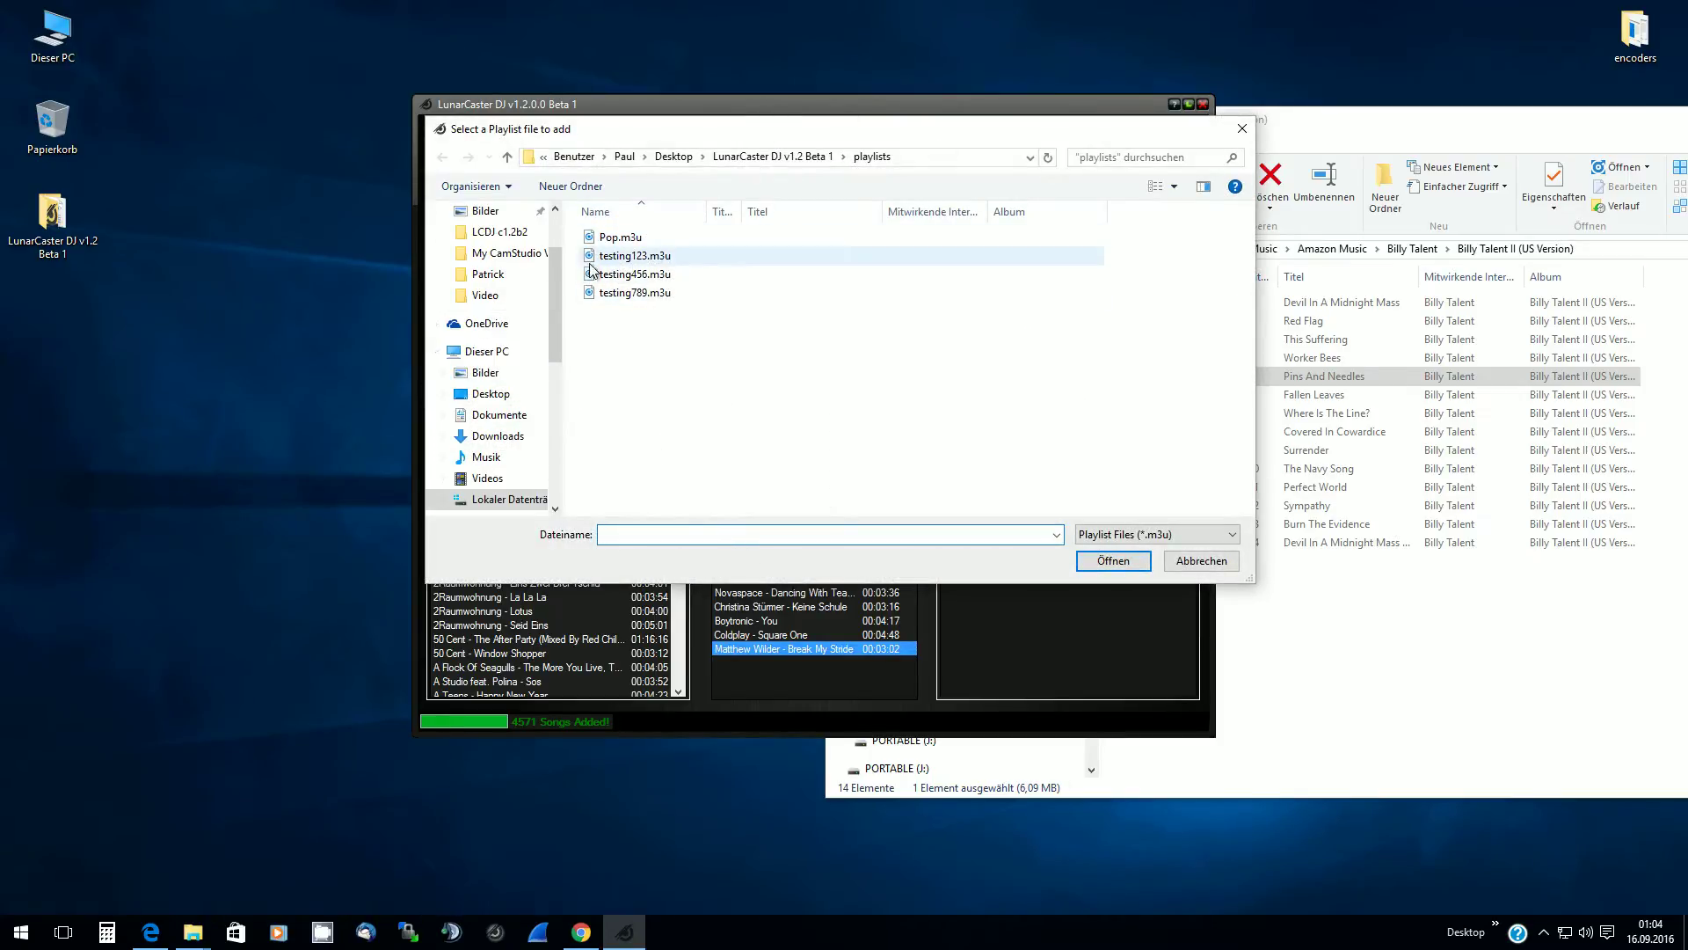
{"action": "left_click", "coordinate": [620, 256]}
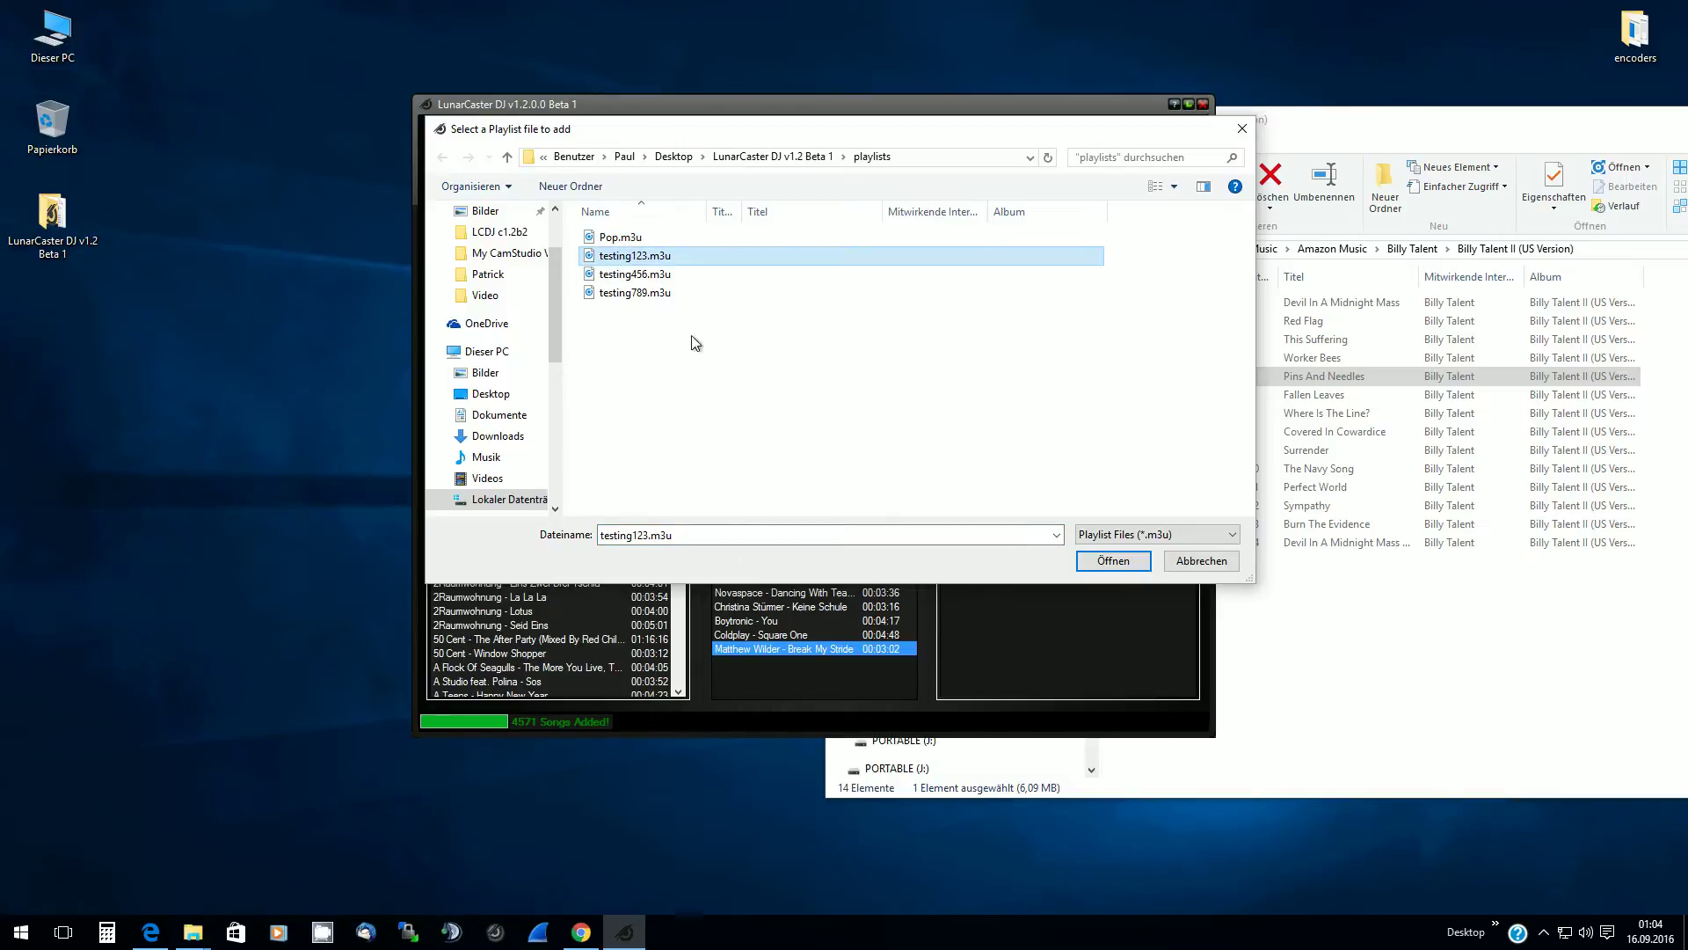
{"action": "left_click", "coordinate": [656, 275]}
{"action": "left_click", "coordinate": [655, 257]}
{"action": "left_click", "coordinate": [1111, 561]}
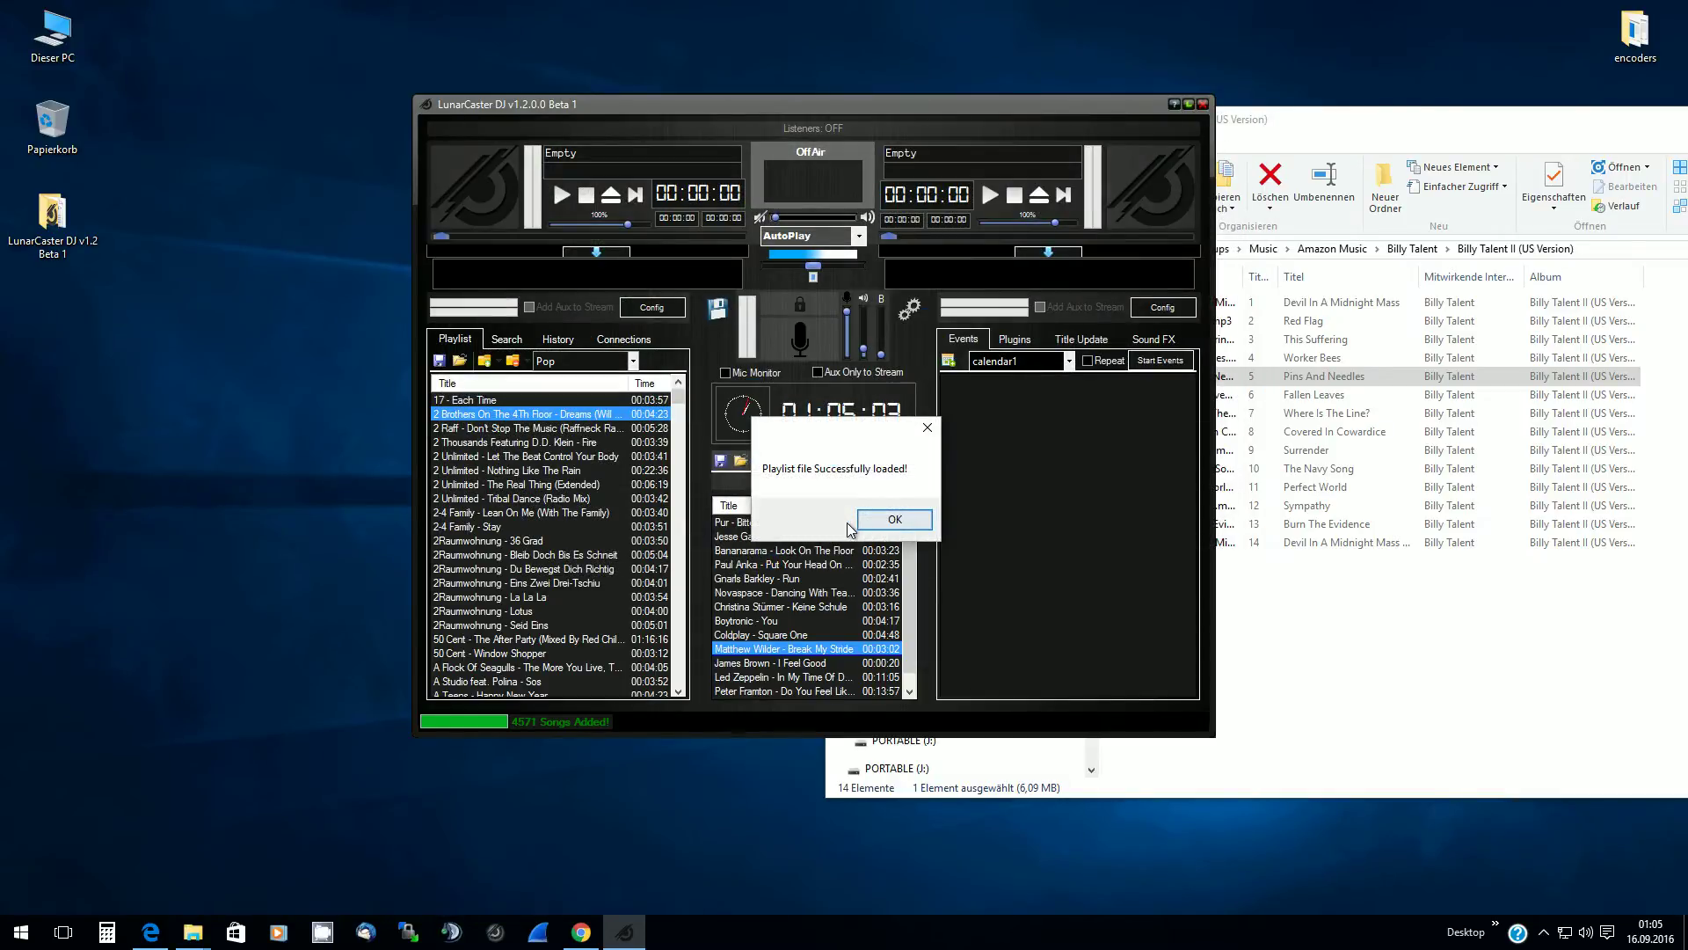
{"action": "left_click", "coordinate": [890, 520]}
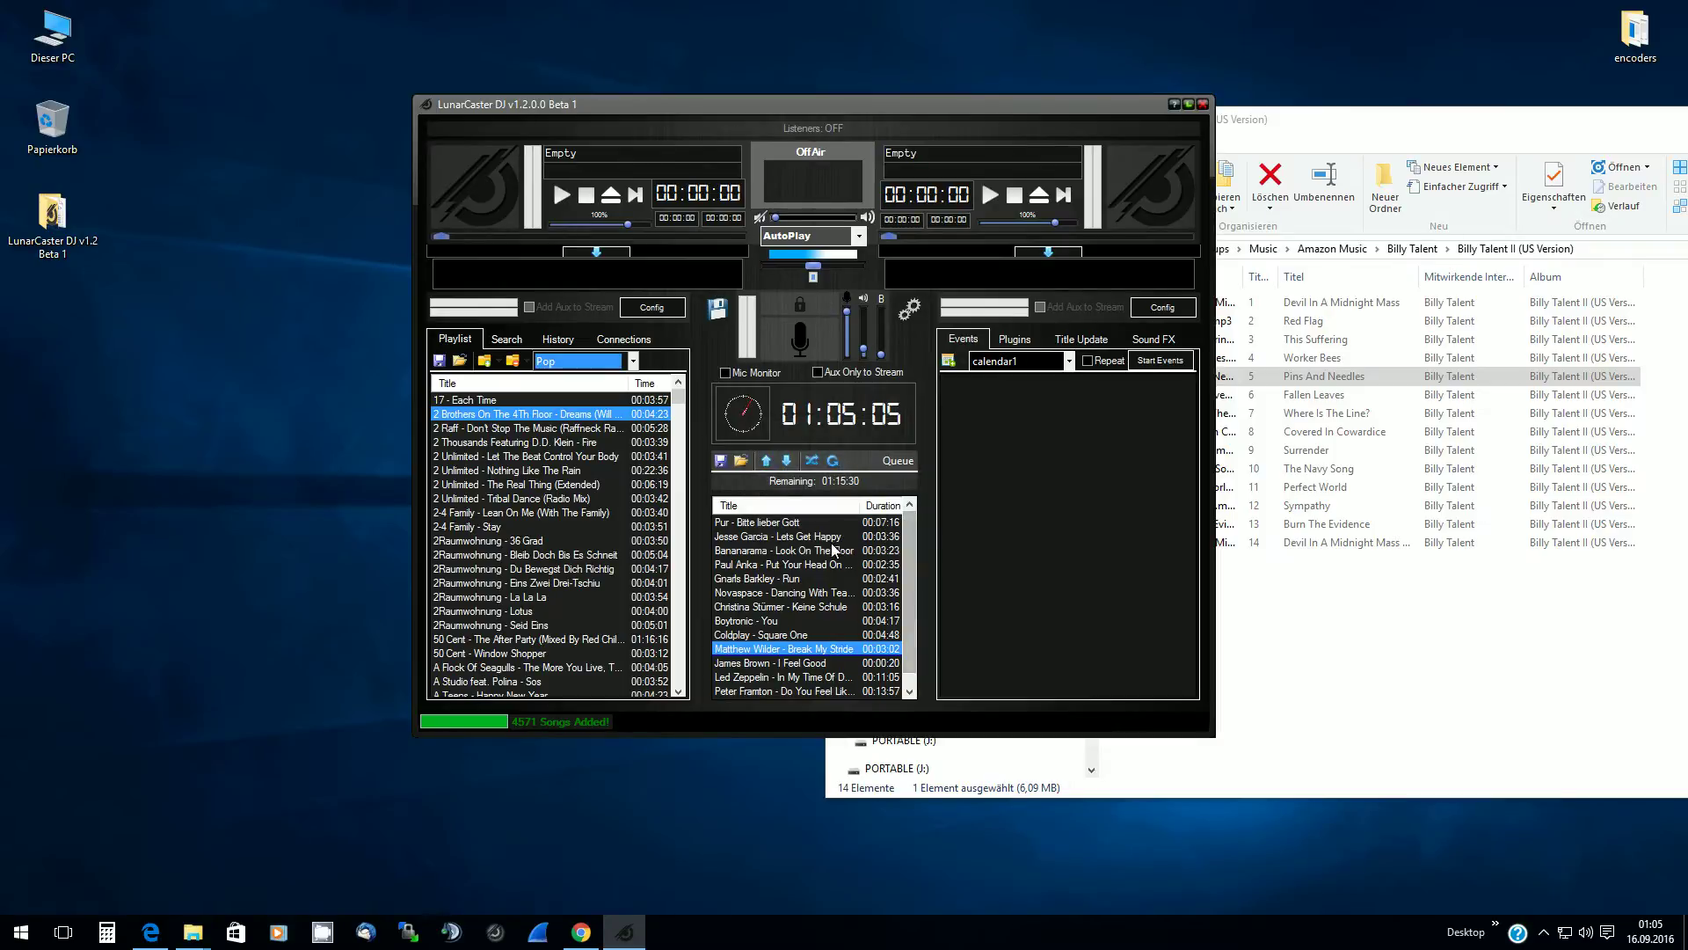
Select every queued song, from Pur - Bitte lieber Gott through the last entry
{"action": "left_click", "coordinate": [774, 551]}
{"action": "scroll", "coordinate": [777, 554], "scroll_direction": "down", "scroll_amount": 1}
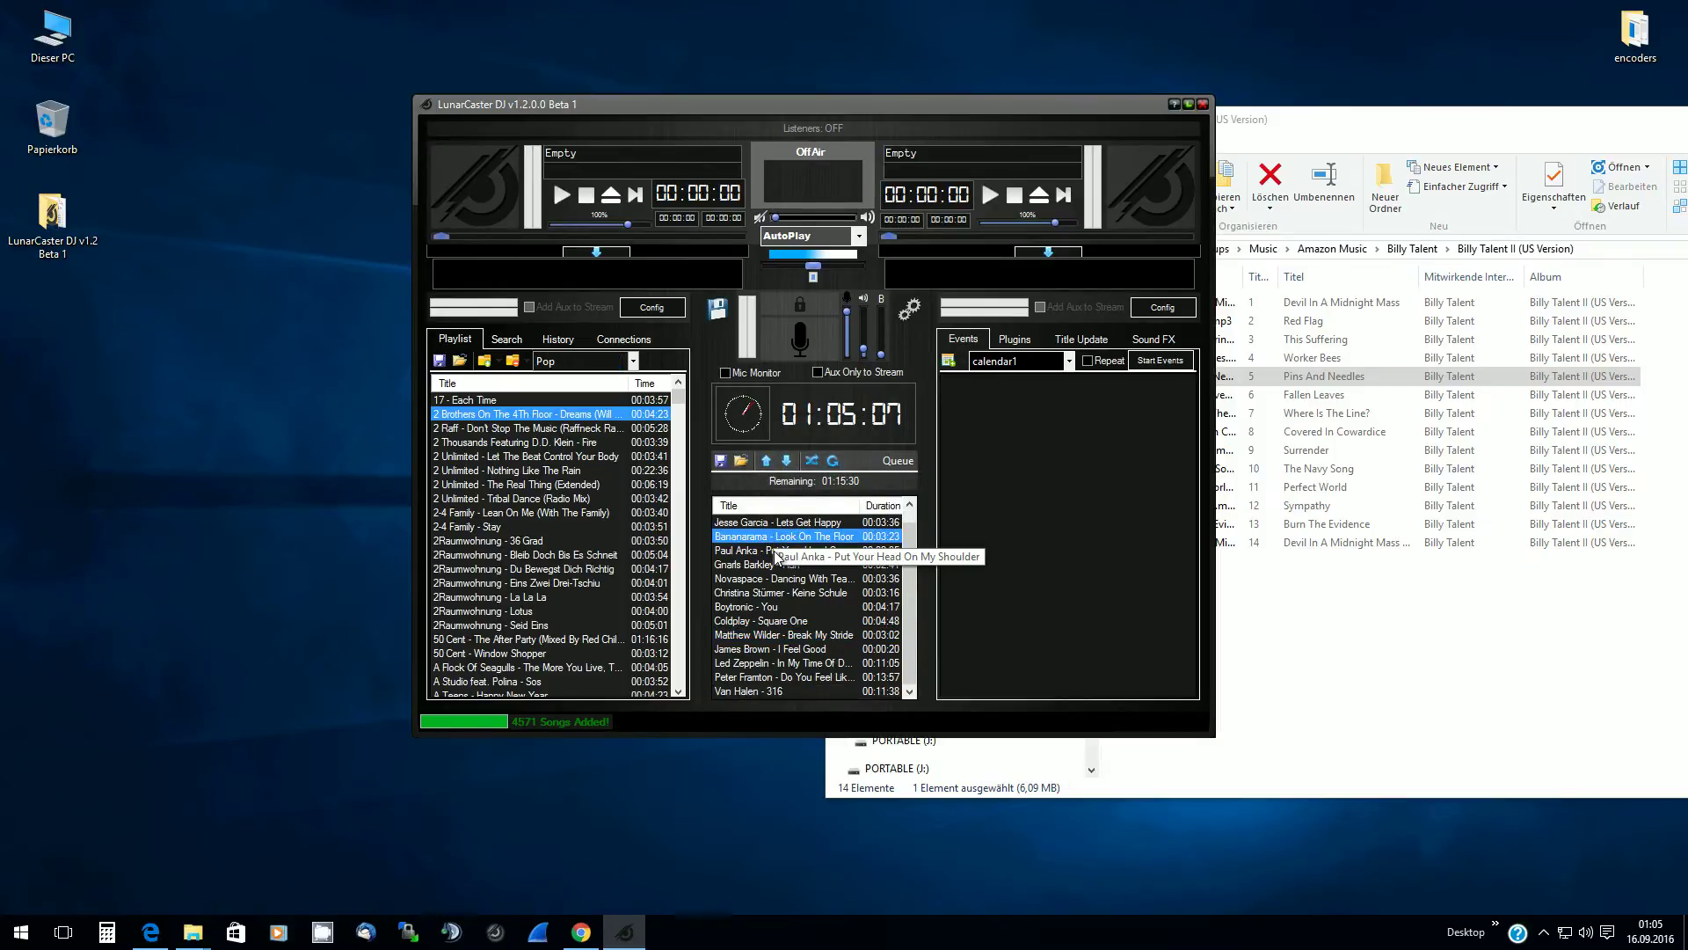
{"action": "left_click", "coordinate": [790, 676]}
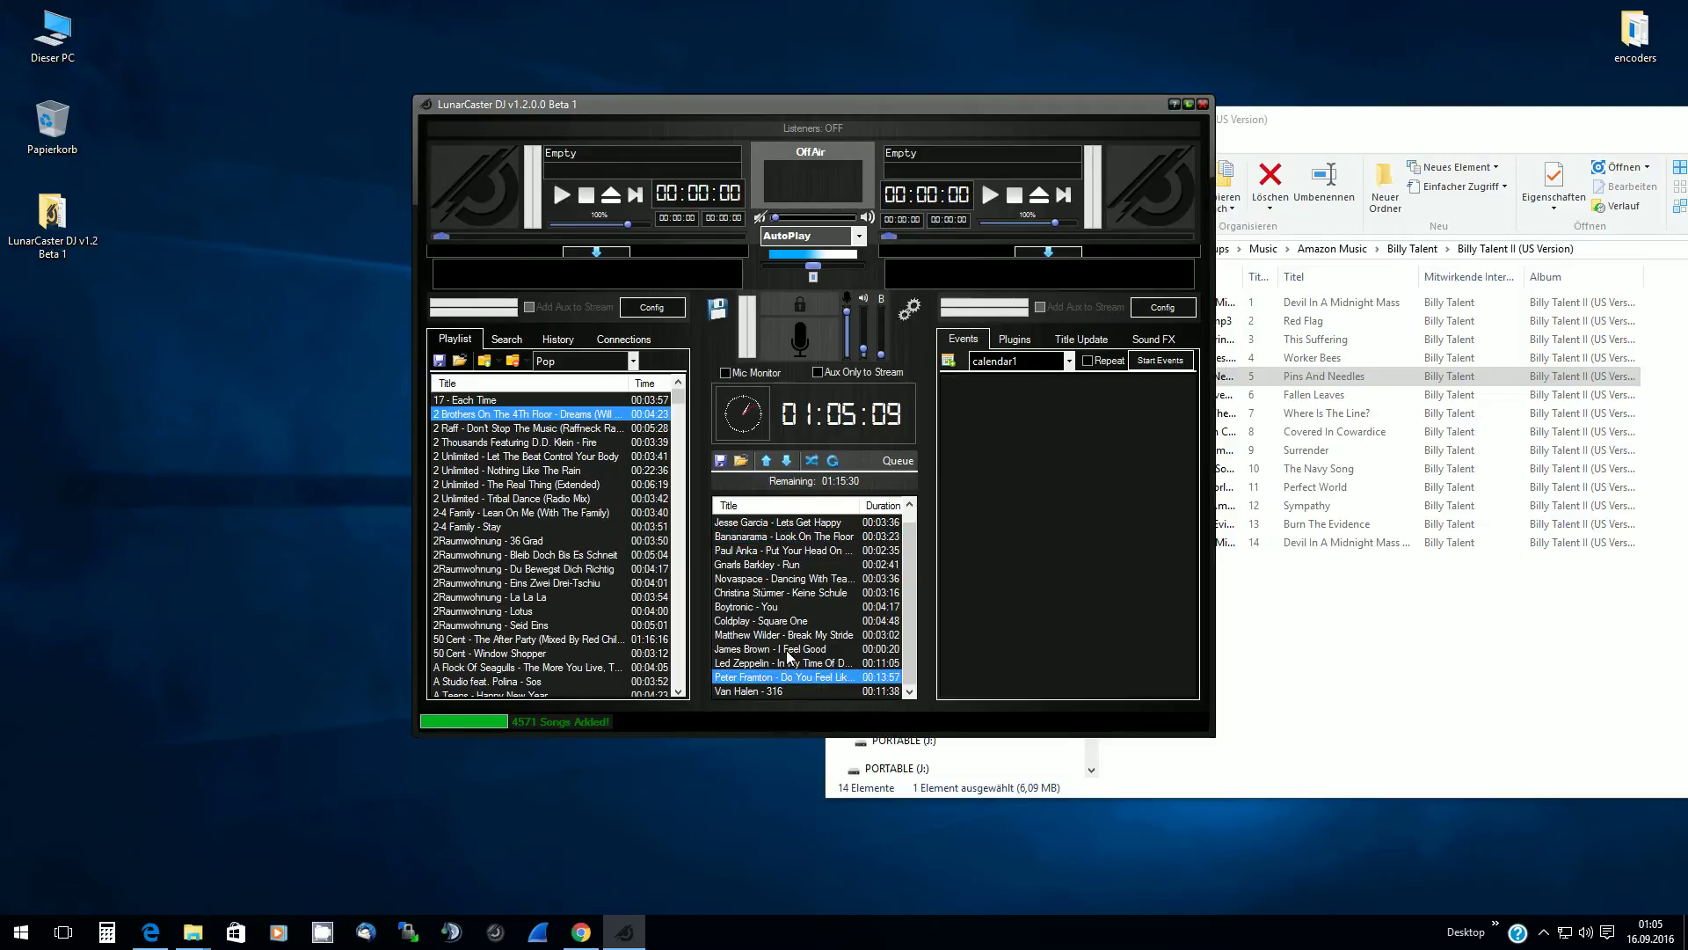
{"action": "left_click", "coordinate": [765, 522]}
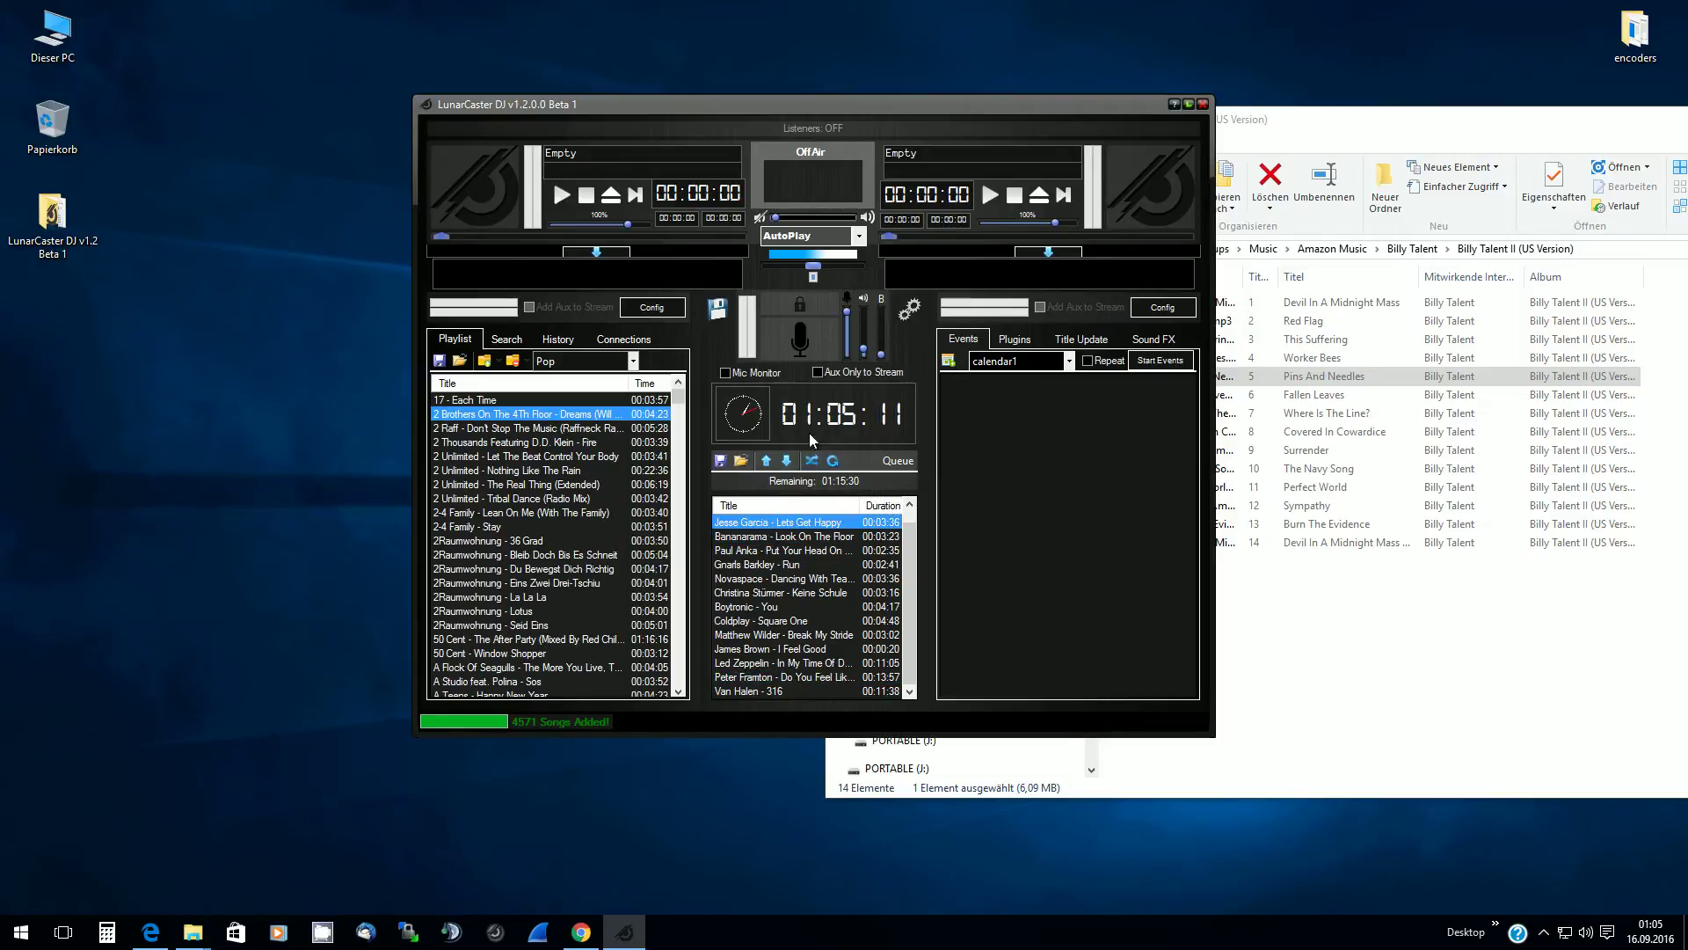
{"action": "scroll", "coordinate": [846, 565], "scroll_direction": "up", "scroll_amount": 1}
{"action": "left_click", "coordinate": [786, 523]}
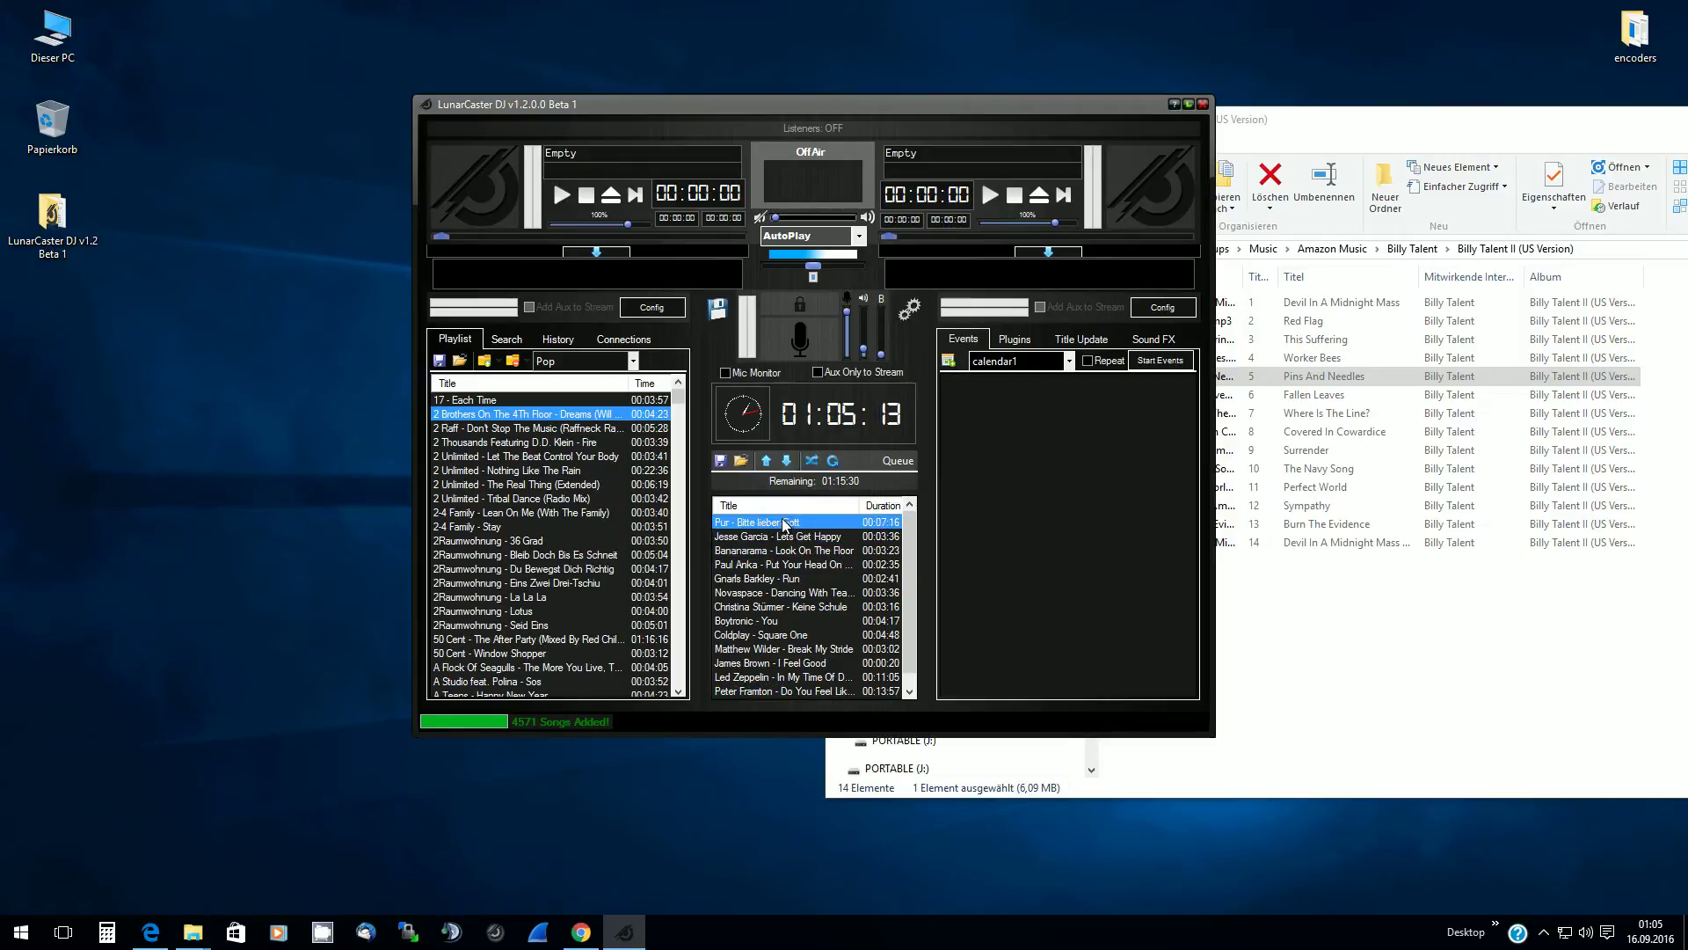
{"action": "scroll", "coordinate": [798, 541], "scroll_direction": "down", "scroll_amount": 1}
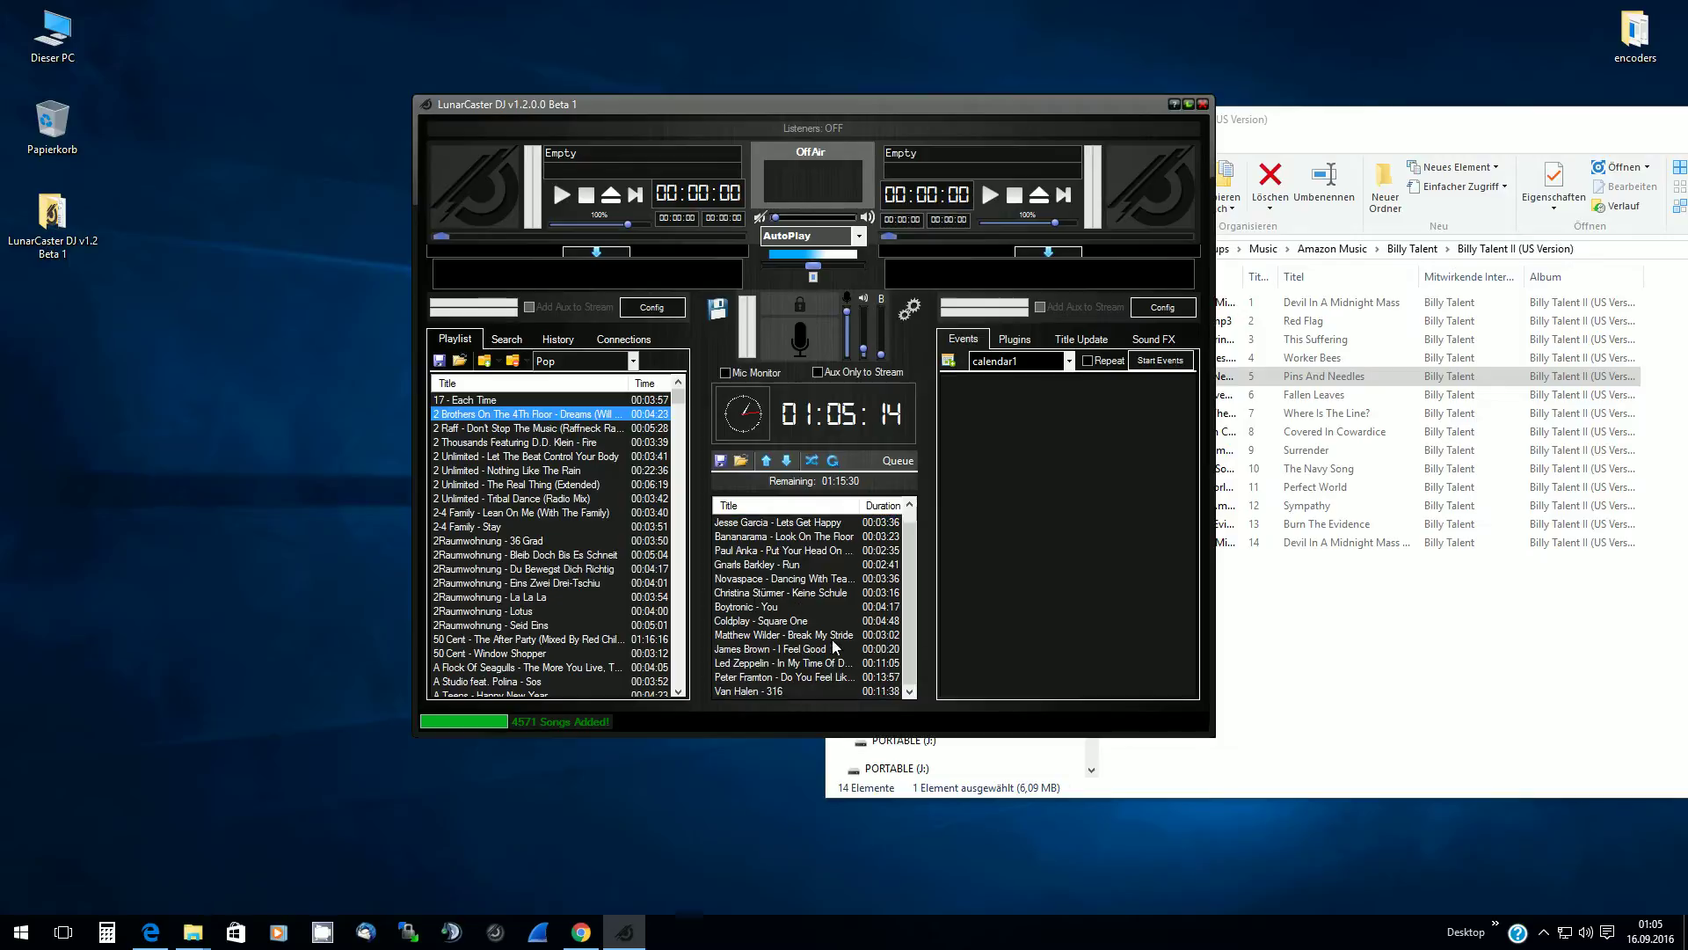
{"action": "left_click", "coordinate": [731, 688], "text": "shift"}
Remove all selected songs from the queue, then select the 17 - Each Time song
{"action": "right_click", "coordinate": [757, 540]}
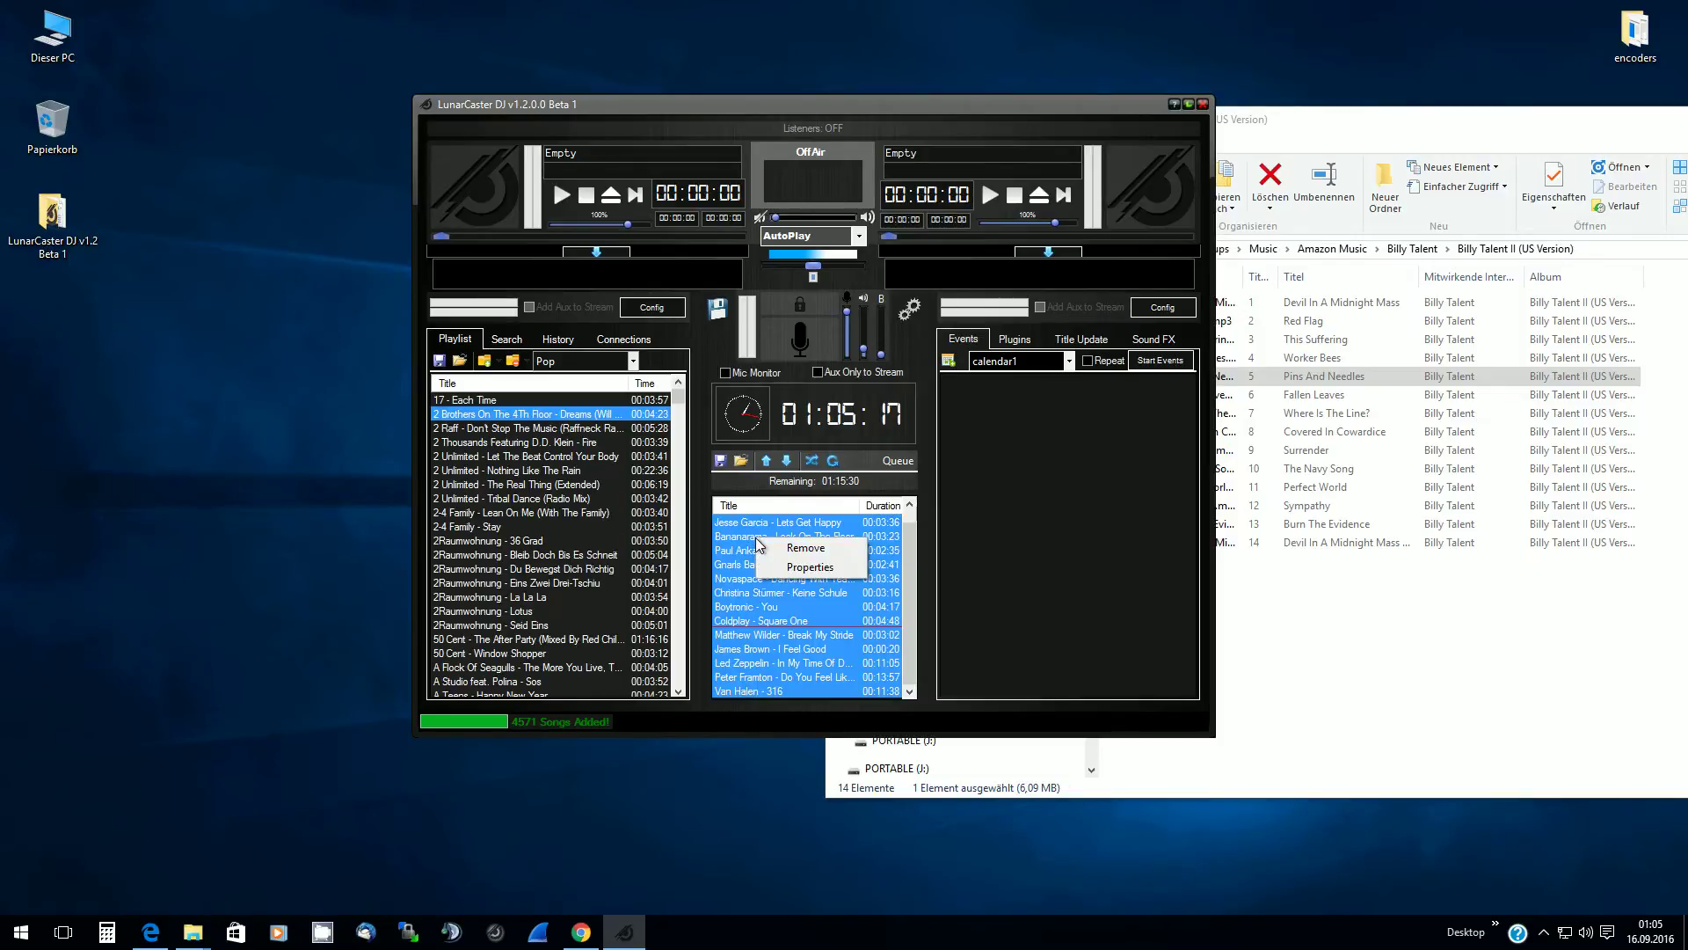
{"action": "left_click", "coordinate": [786, 550]}
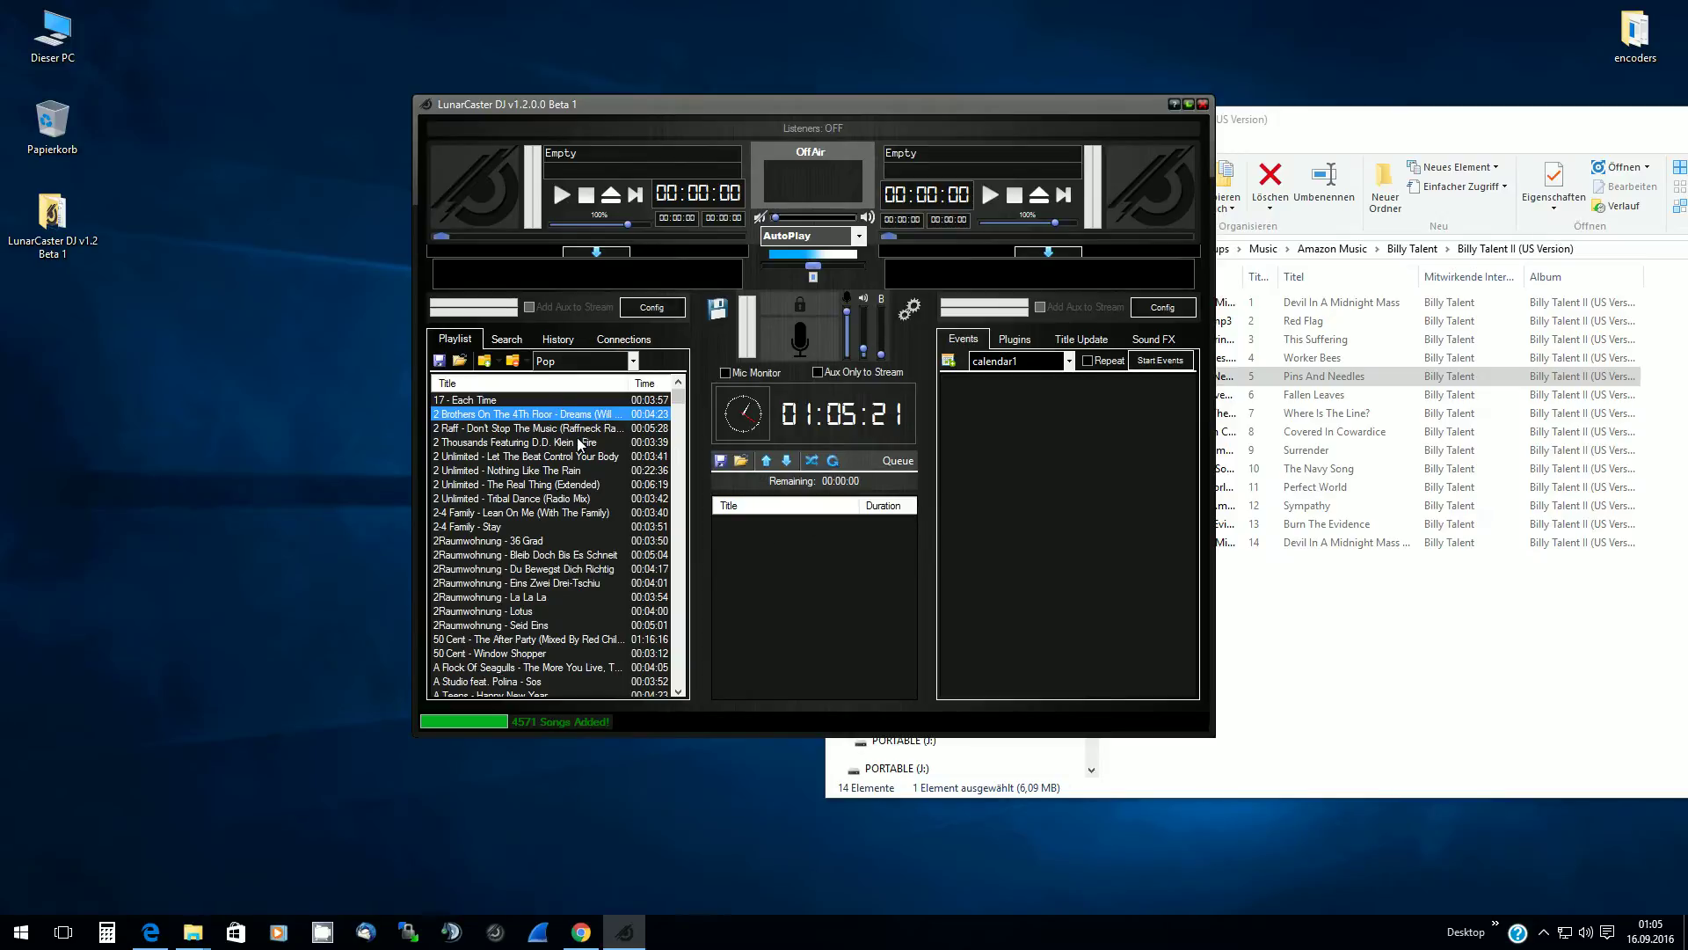
{"action": "left_click", "coordinate": [475, 400]}
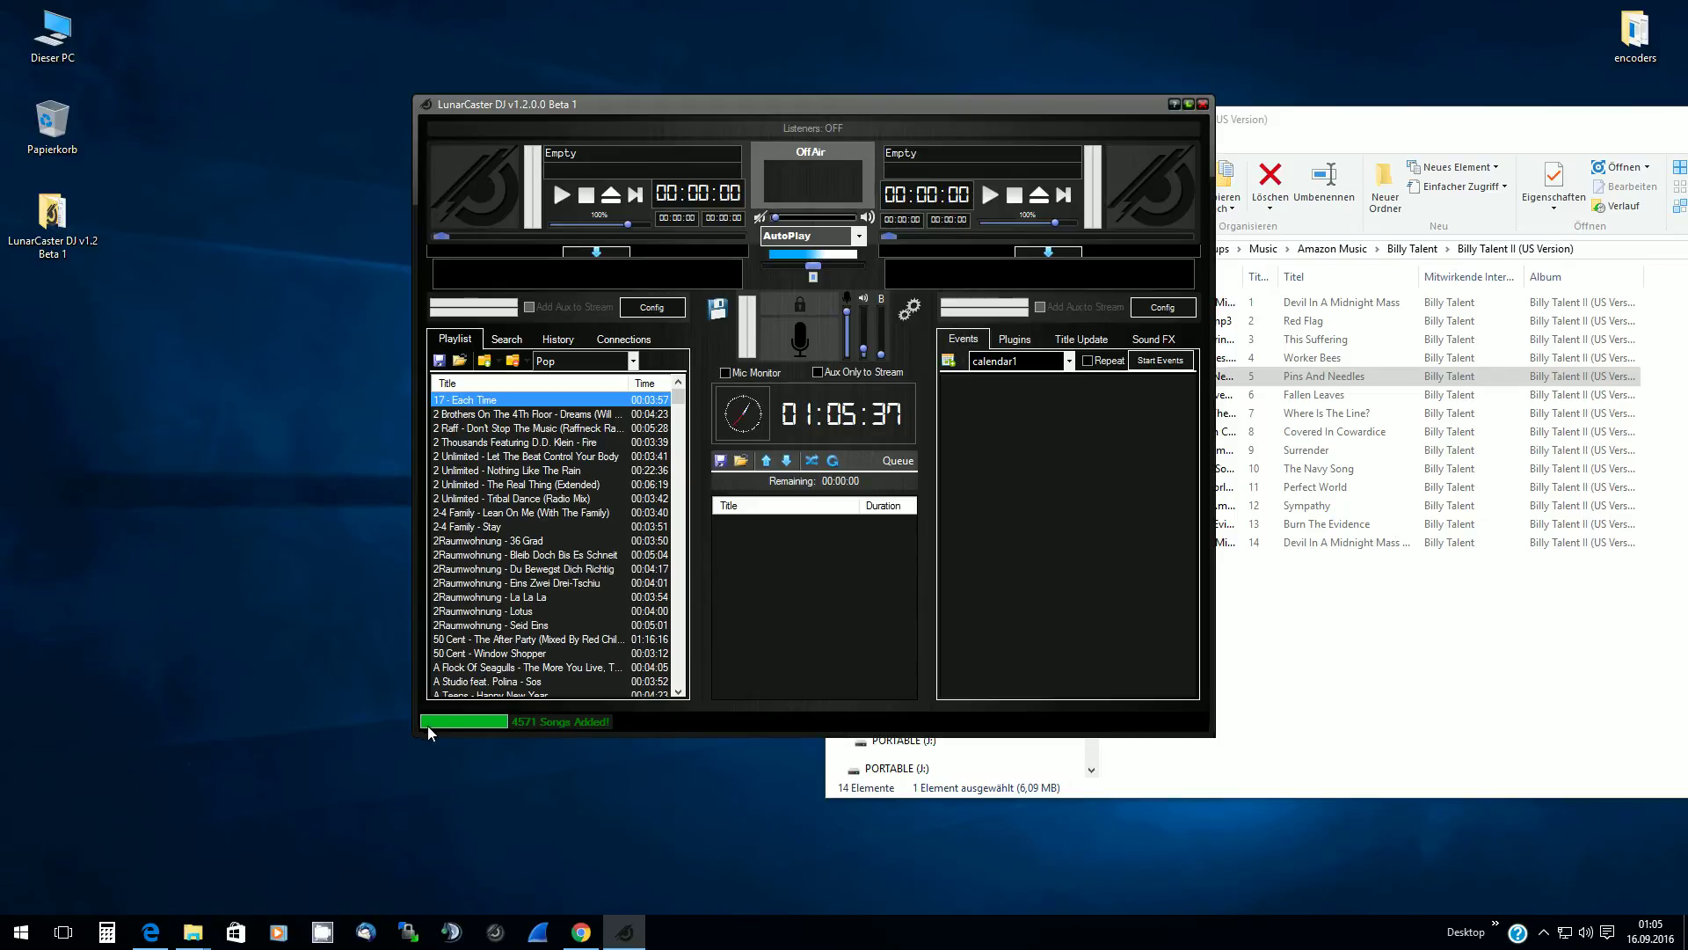
Reposition the DJ window up and to the left
{"action": "left_click_drag", "start_coordinate": [1014, 103], "coordinate": [746, 60]}
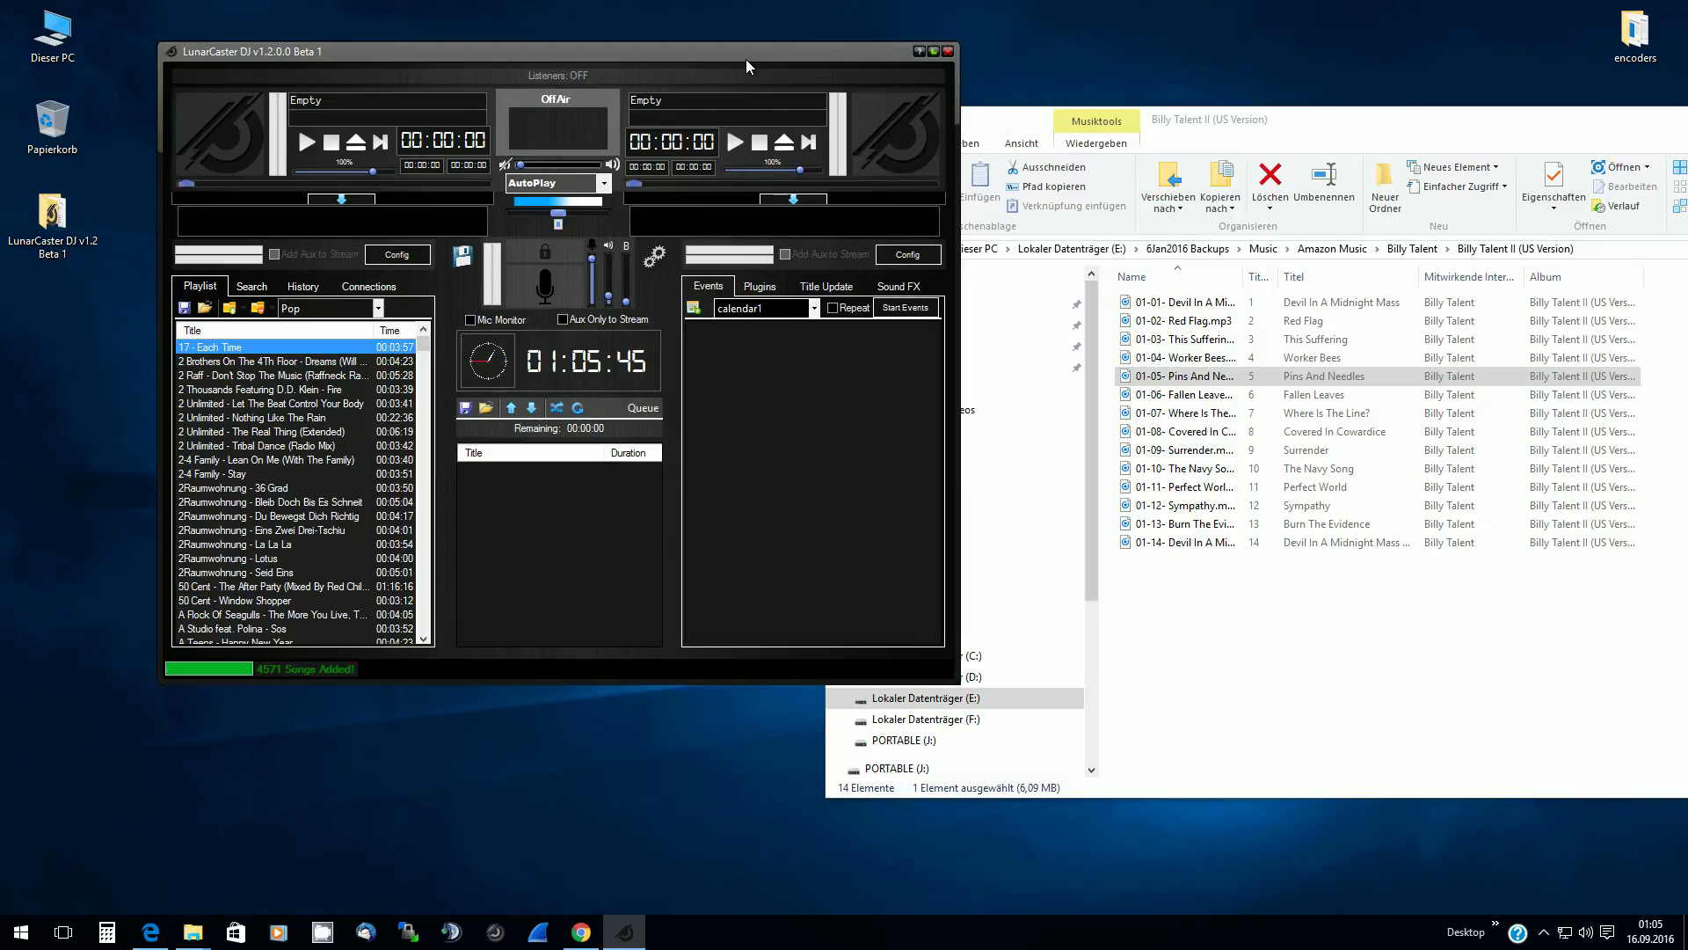
{"action": "left_click_drag", "start_coordinate": [736, 56], "coordinate": [614, 31]}
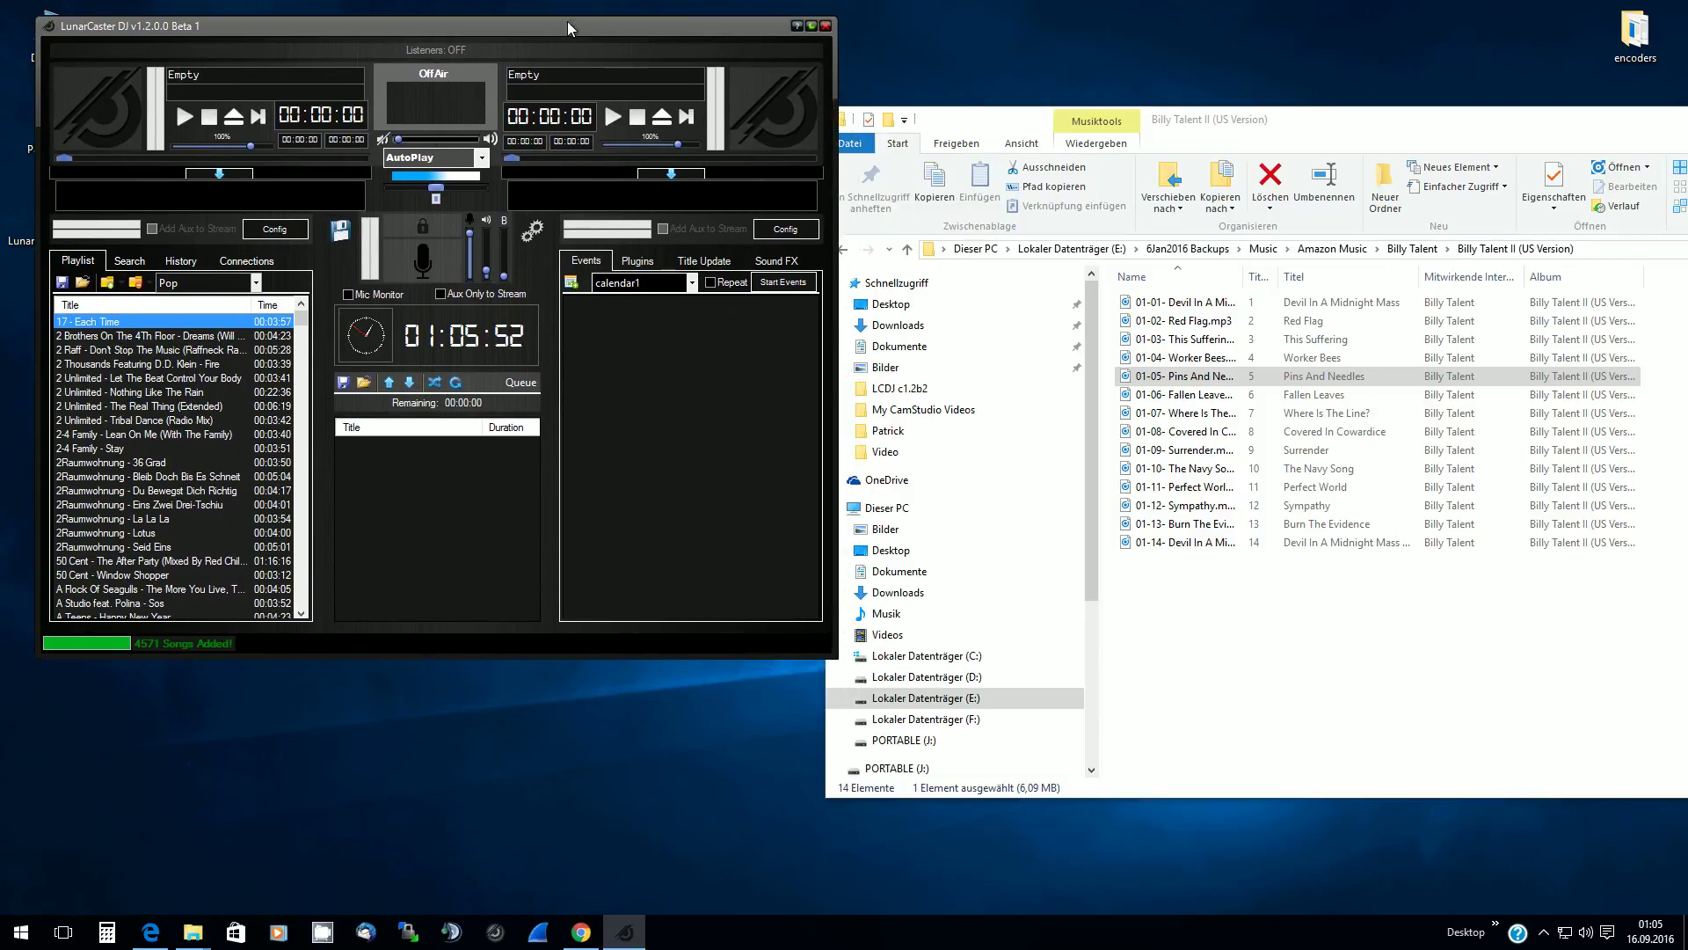
{"action": "left_click_drag", "start_coordinate": [569, 35], "coordinate": [606, 97]}
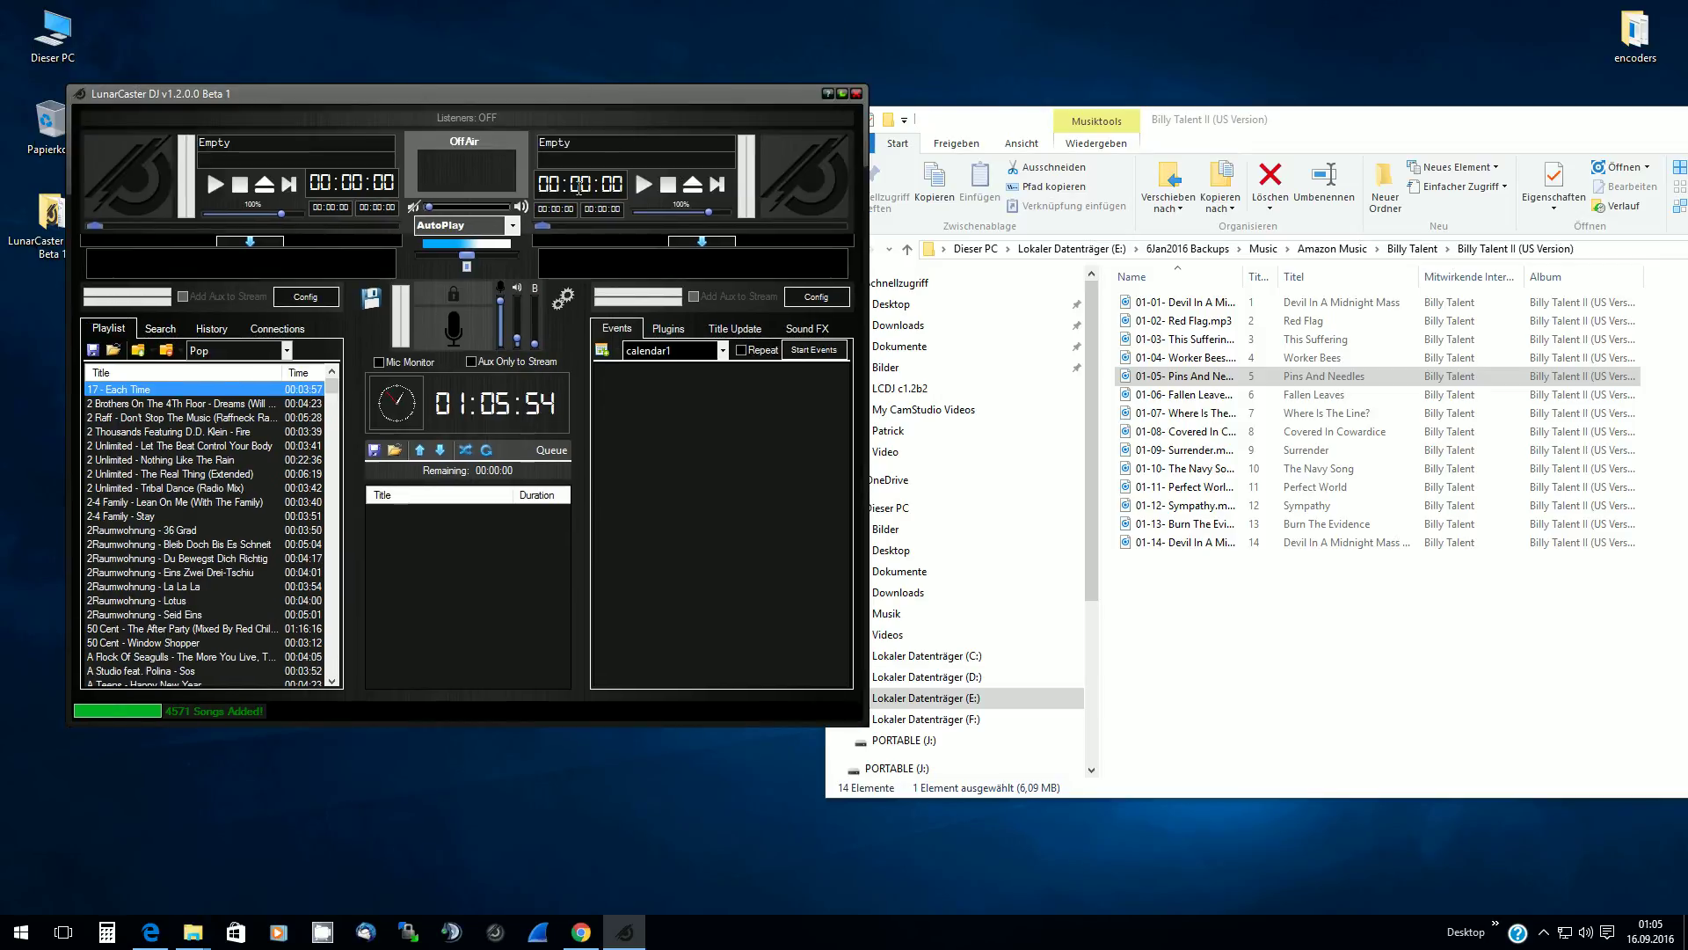